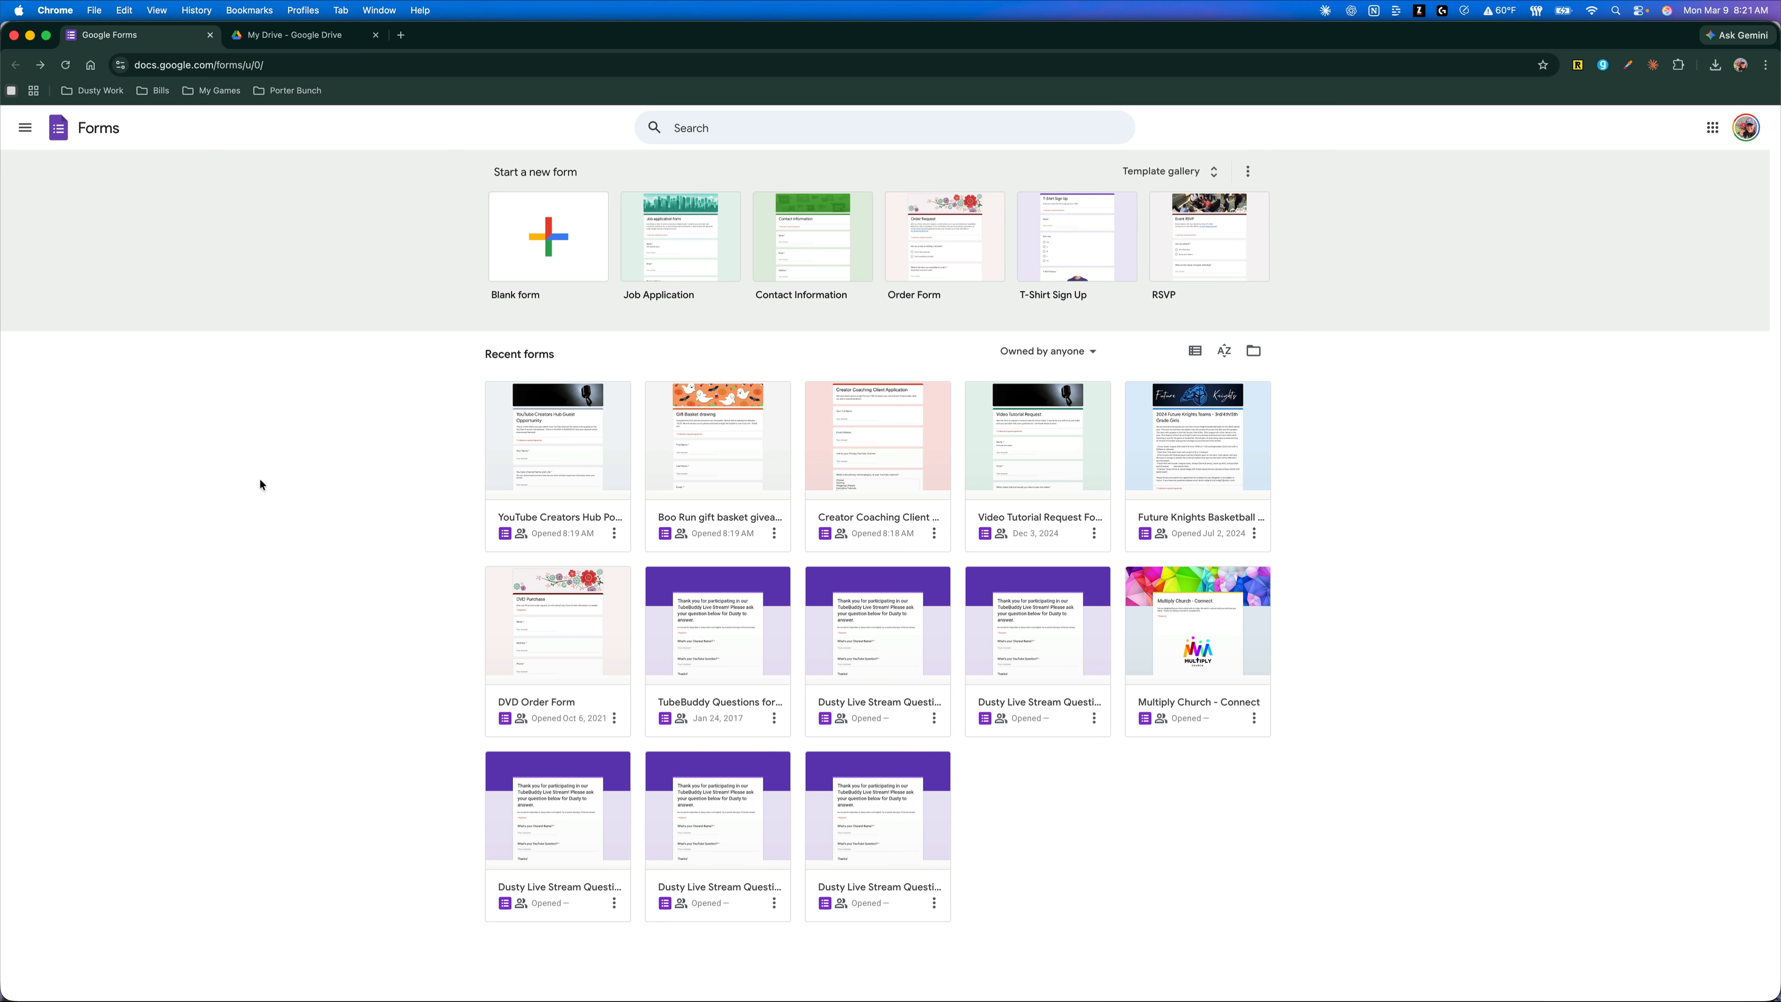
# - Open the Google Forms home page in a new browser tab
pyautogui.press('super+t')
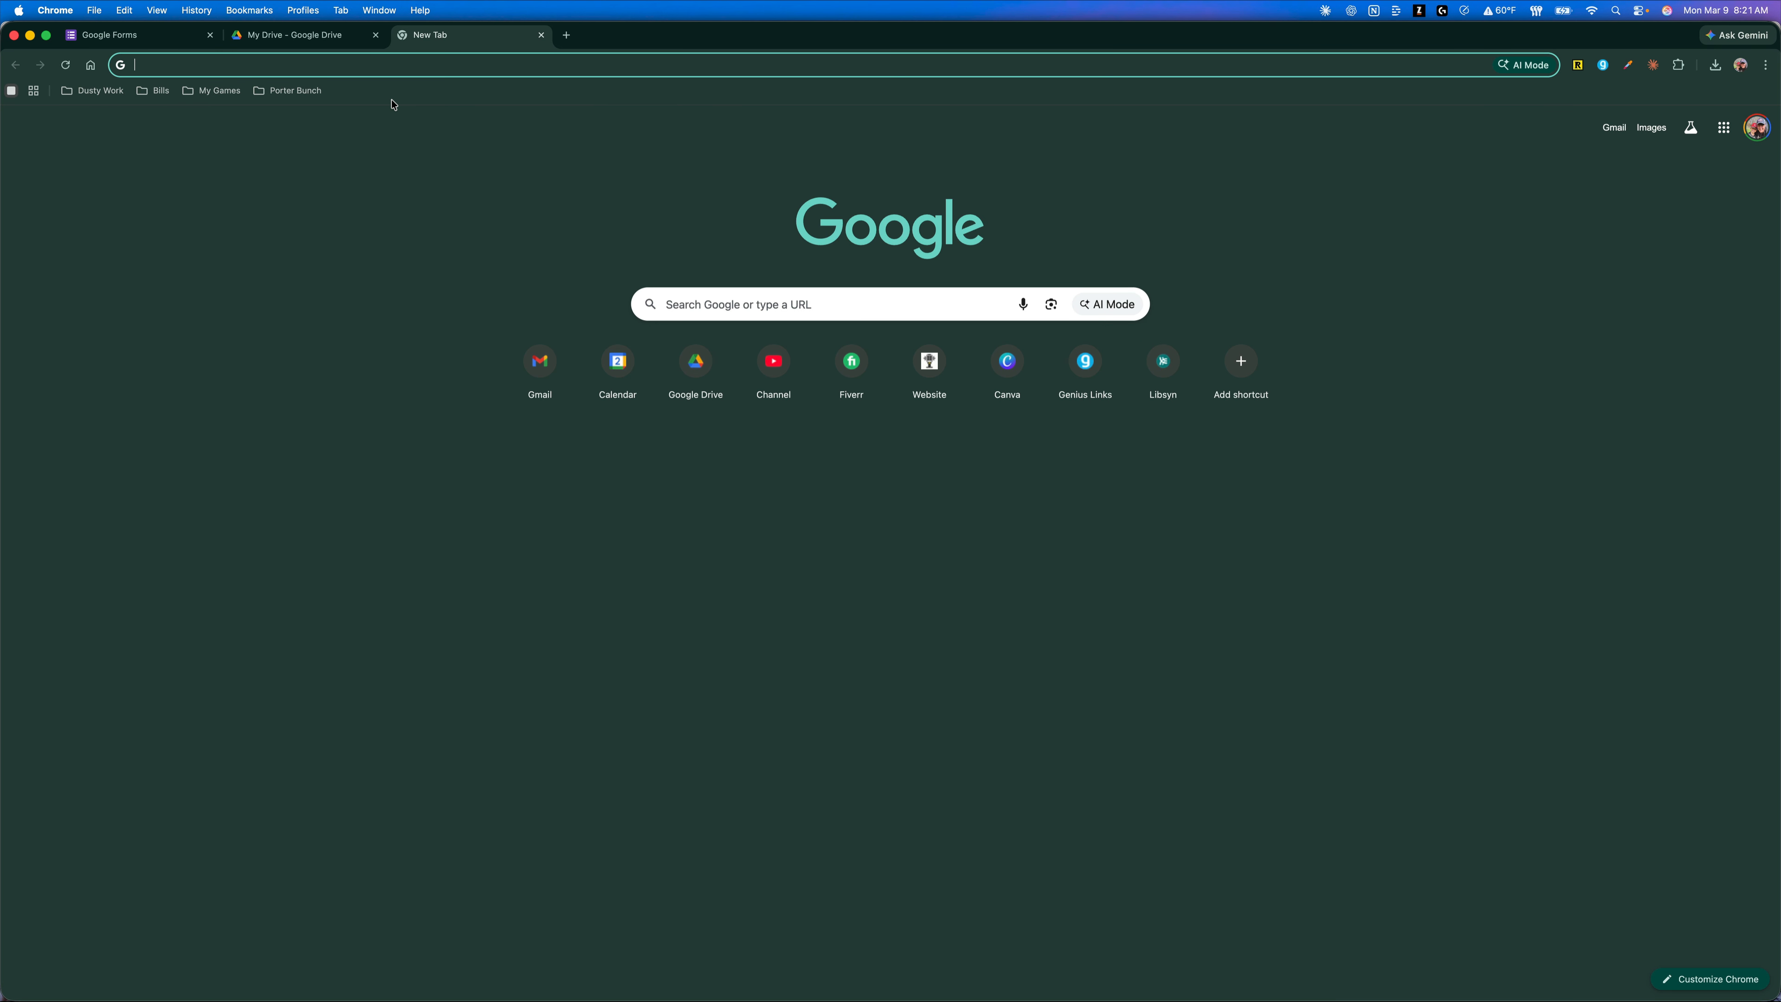
pyautogui.write('forms.')
pyautogui.press('Return')
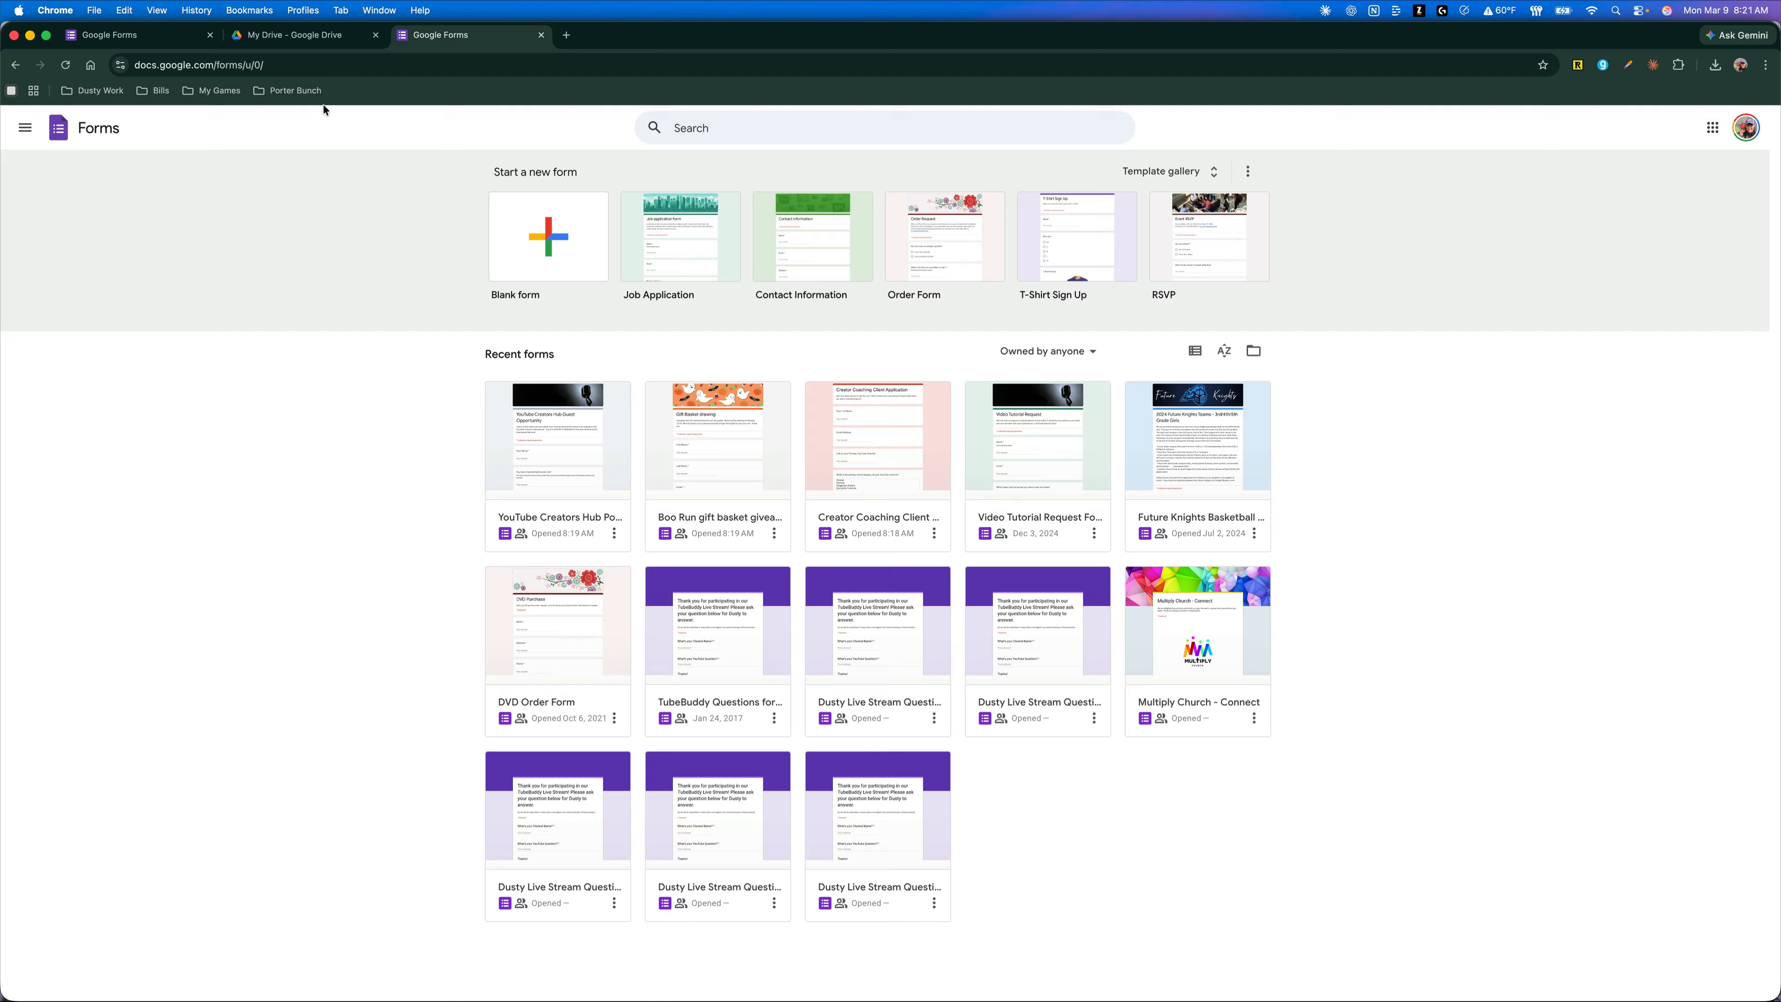
# - Create a blank form from Google Drive, dismiss the Gemini prompt and close the form
pyautogui.click(295, 34)
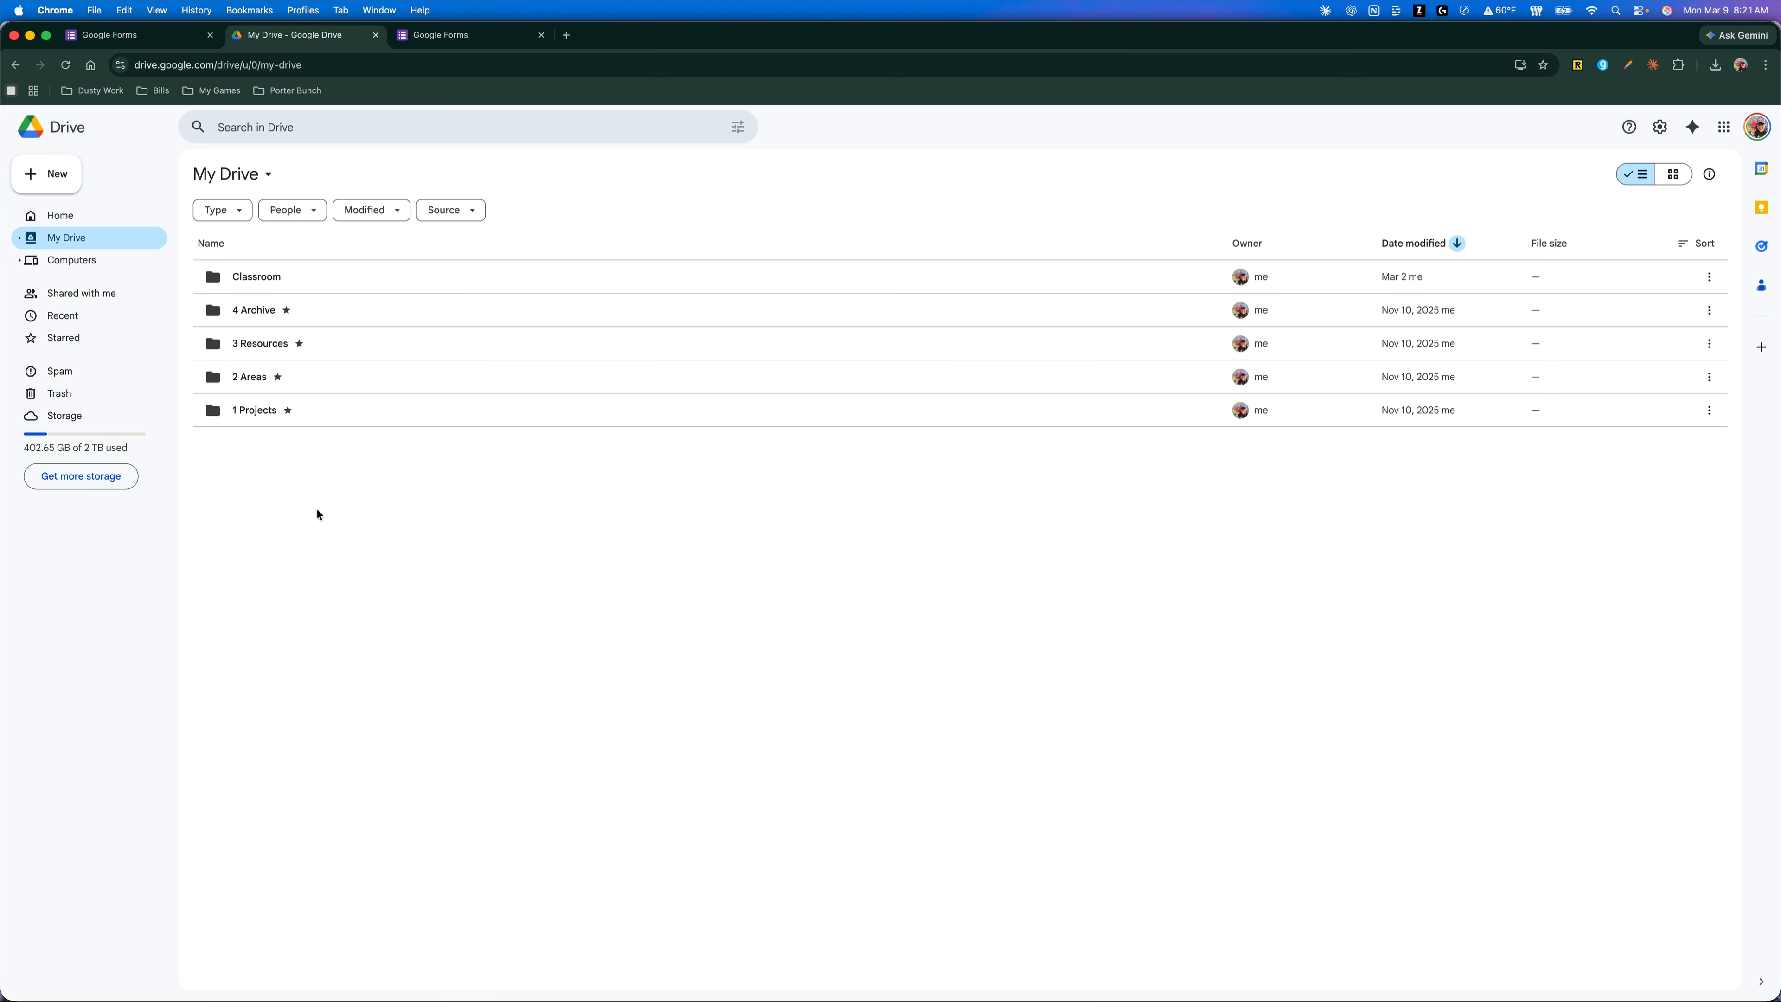
pyautogui.click(58, 184)
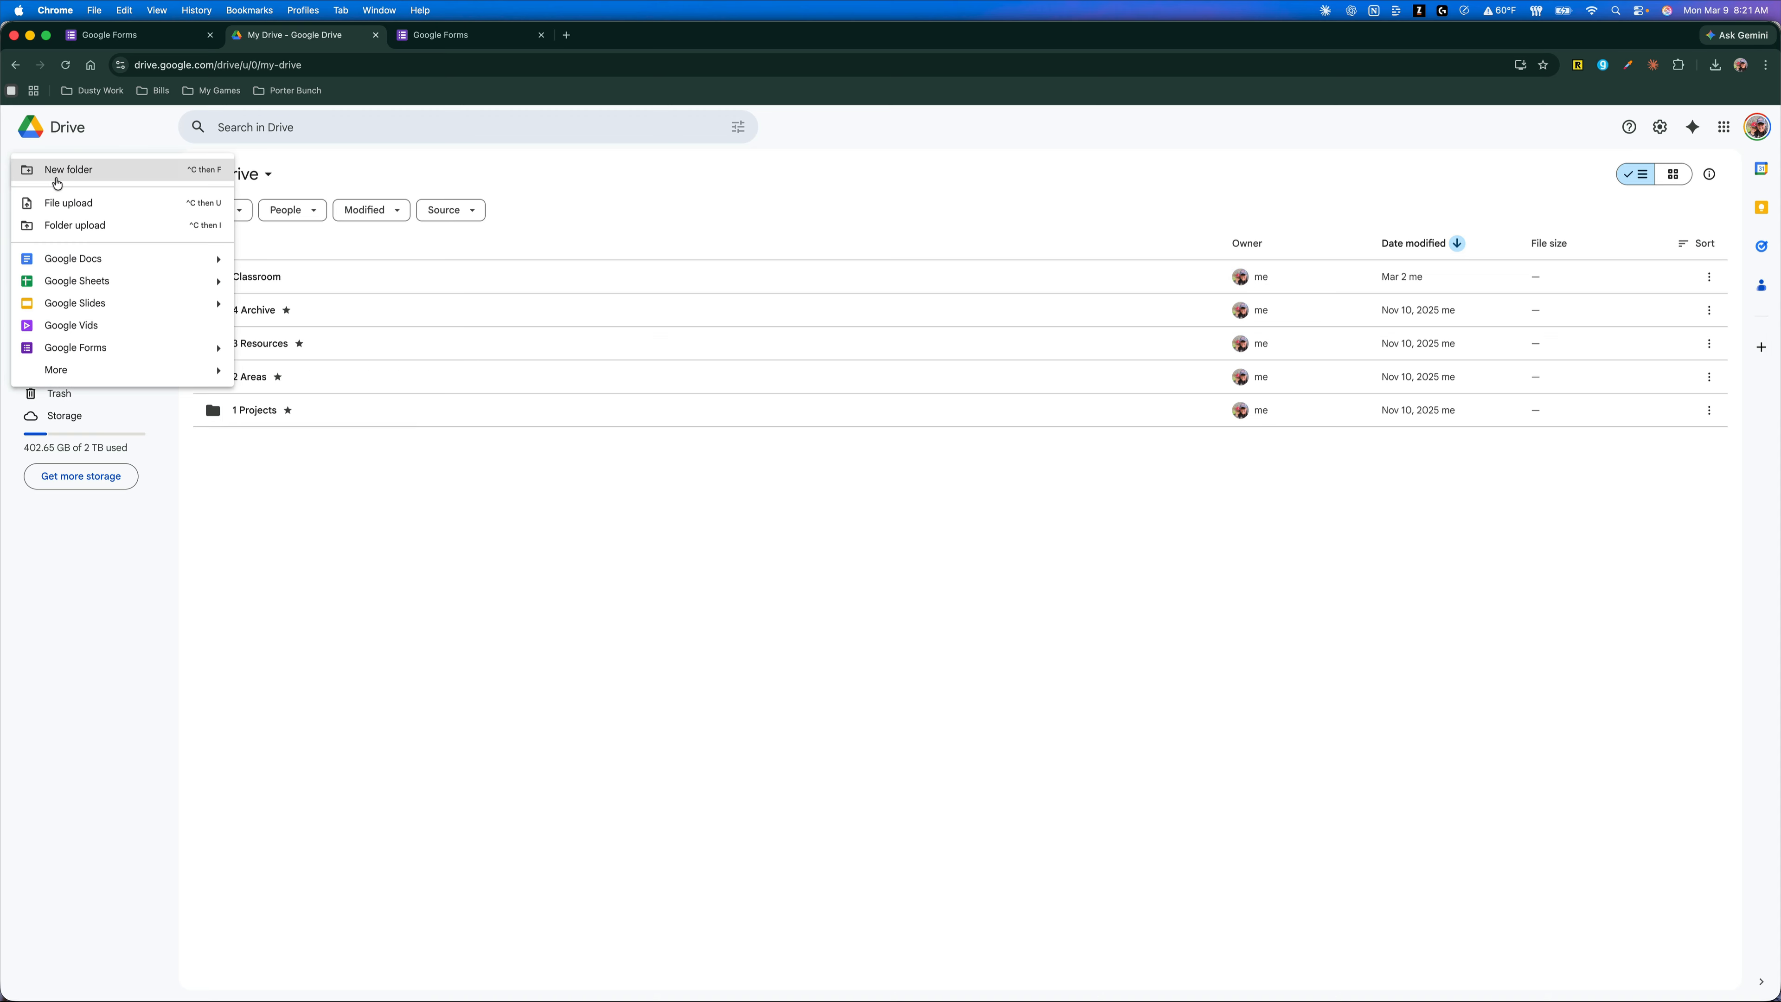
pyautogui.click(64, 348)
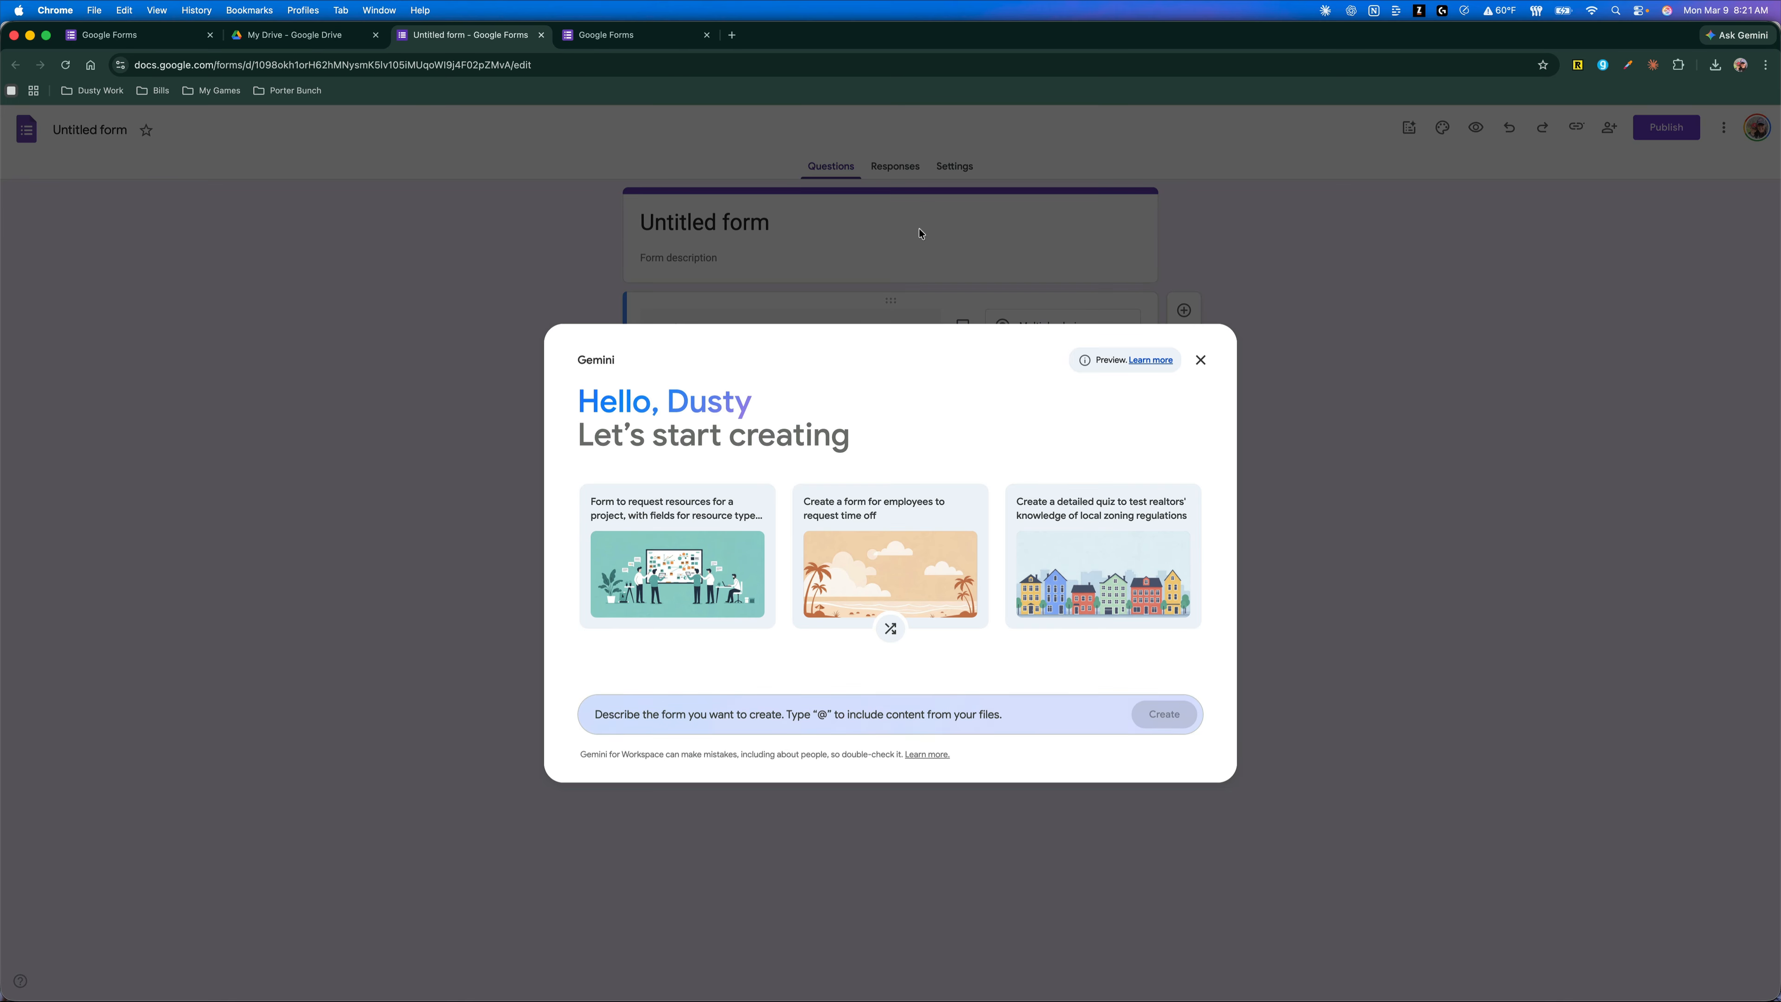
pyautogui.click(1201, 360)
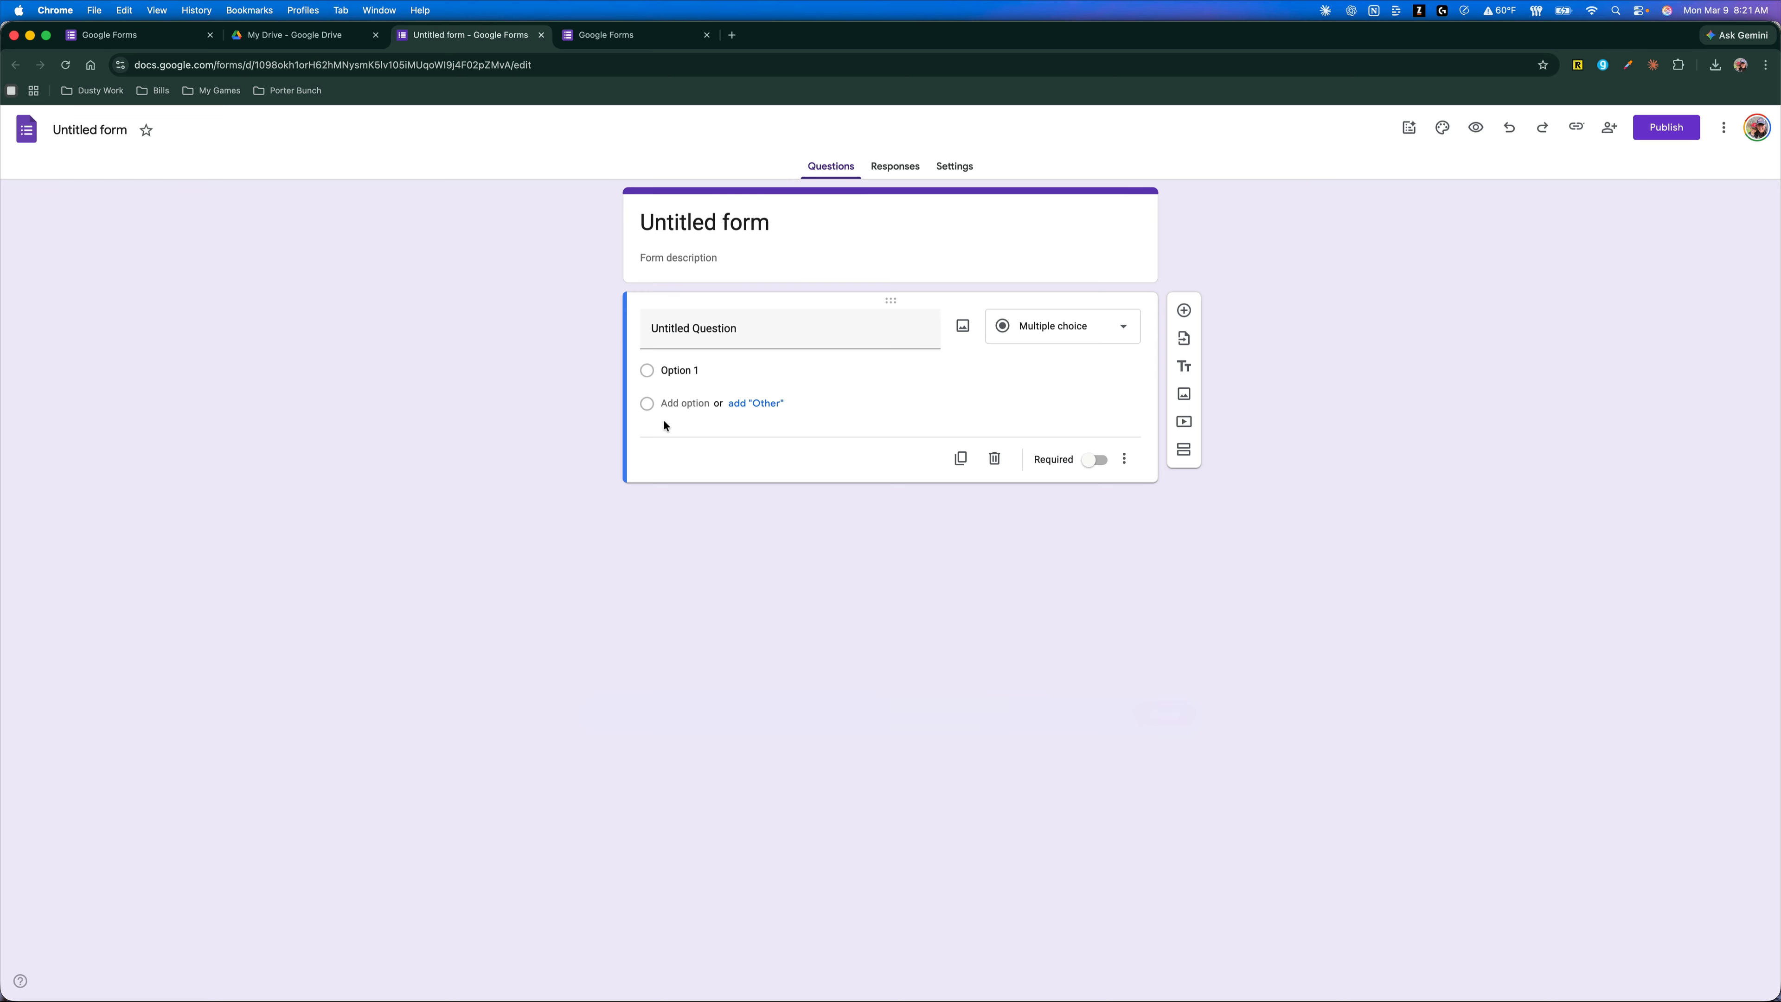
pyautogui.middleClick(426, 36)
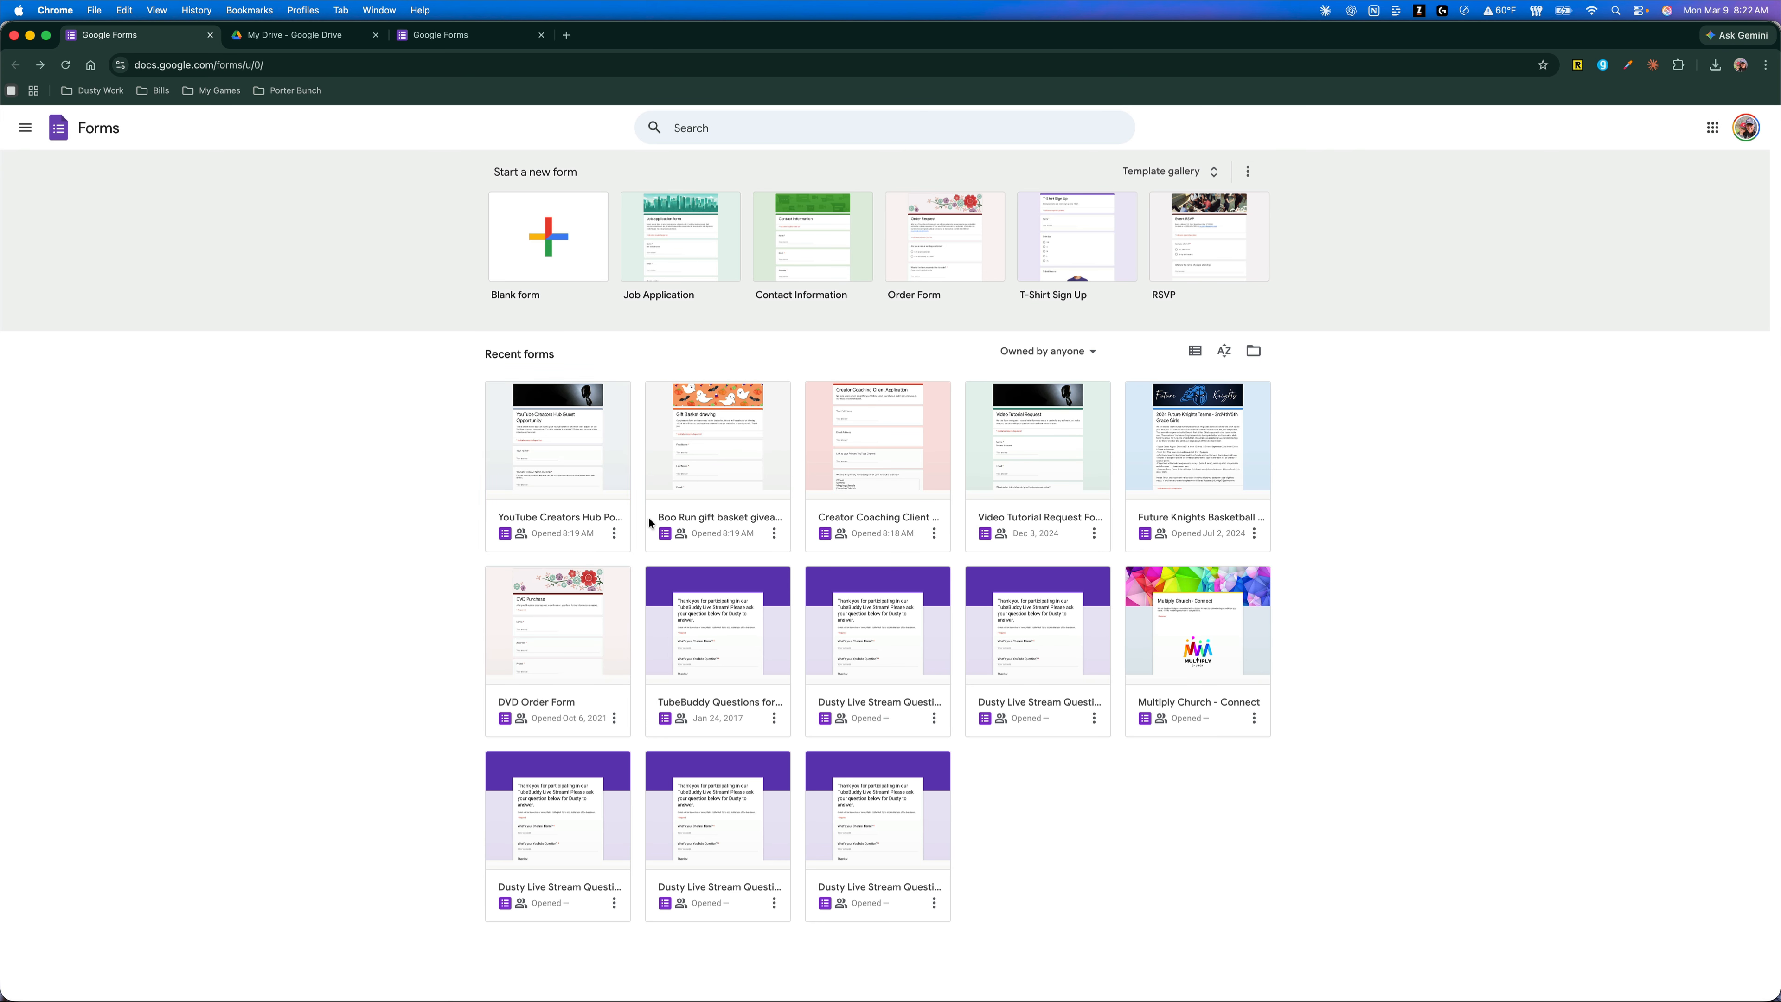
pyautogui.click(1051, 358)
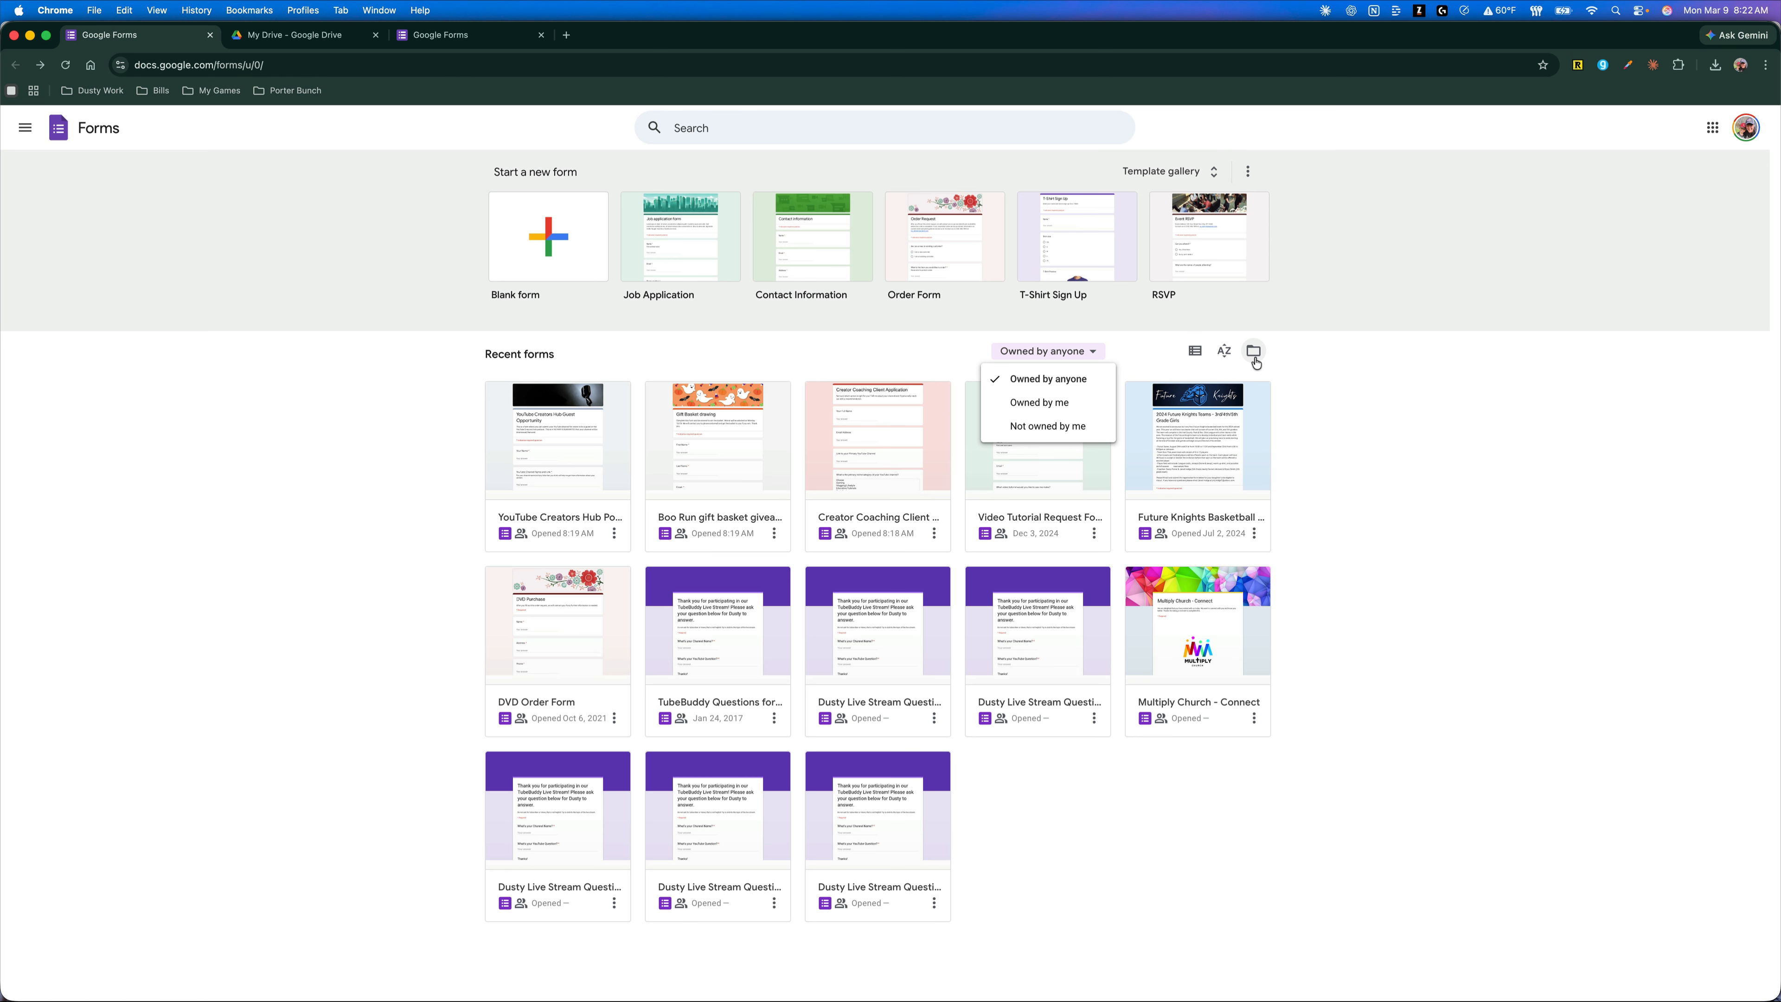
pyautogui.click(1326, 385)
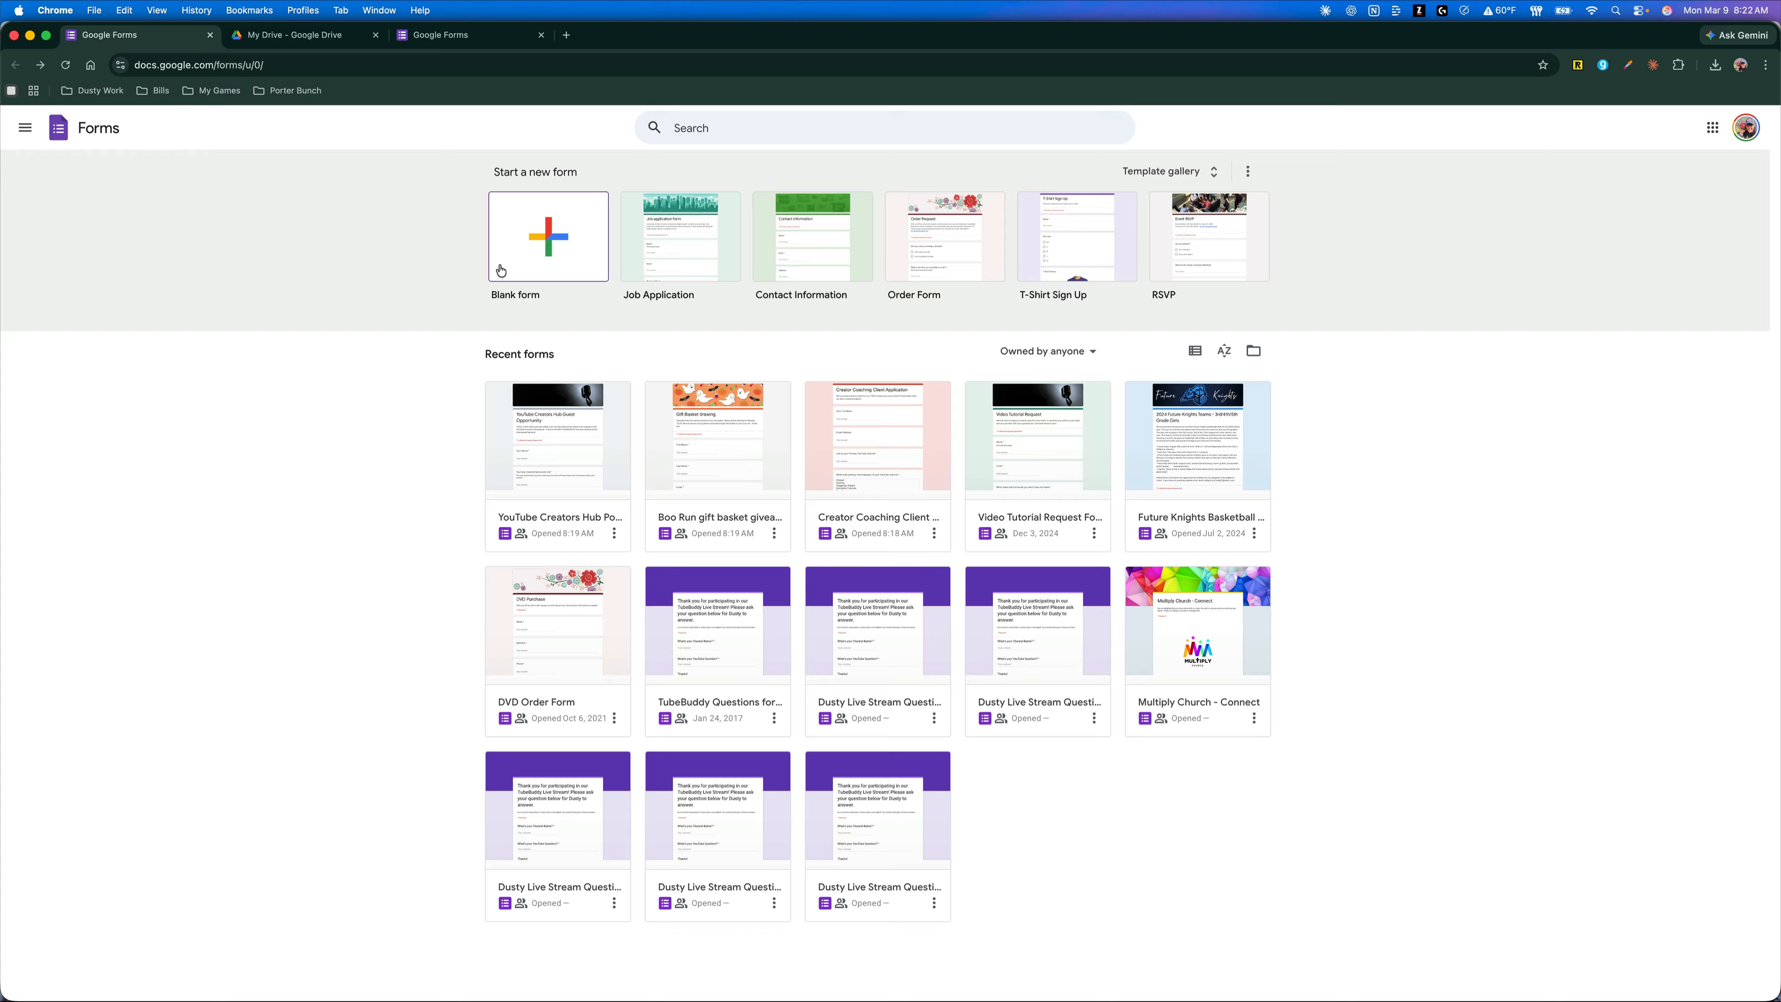
# - Create a blank form without Gemini's help and title it "Sign Up For 5K Race"
pyautogui.click(534, 302)
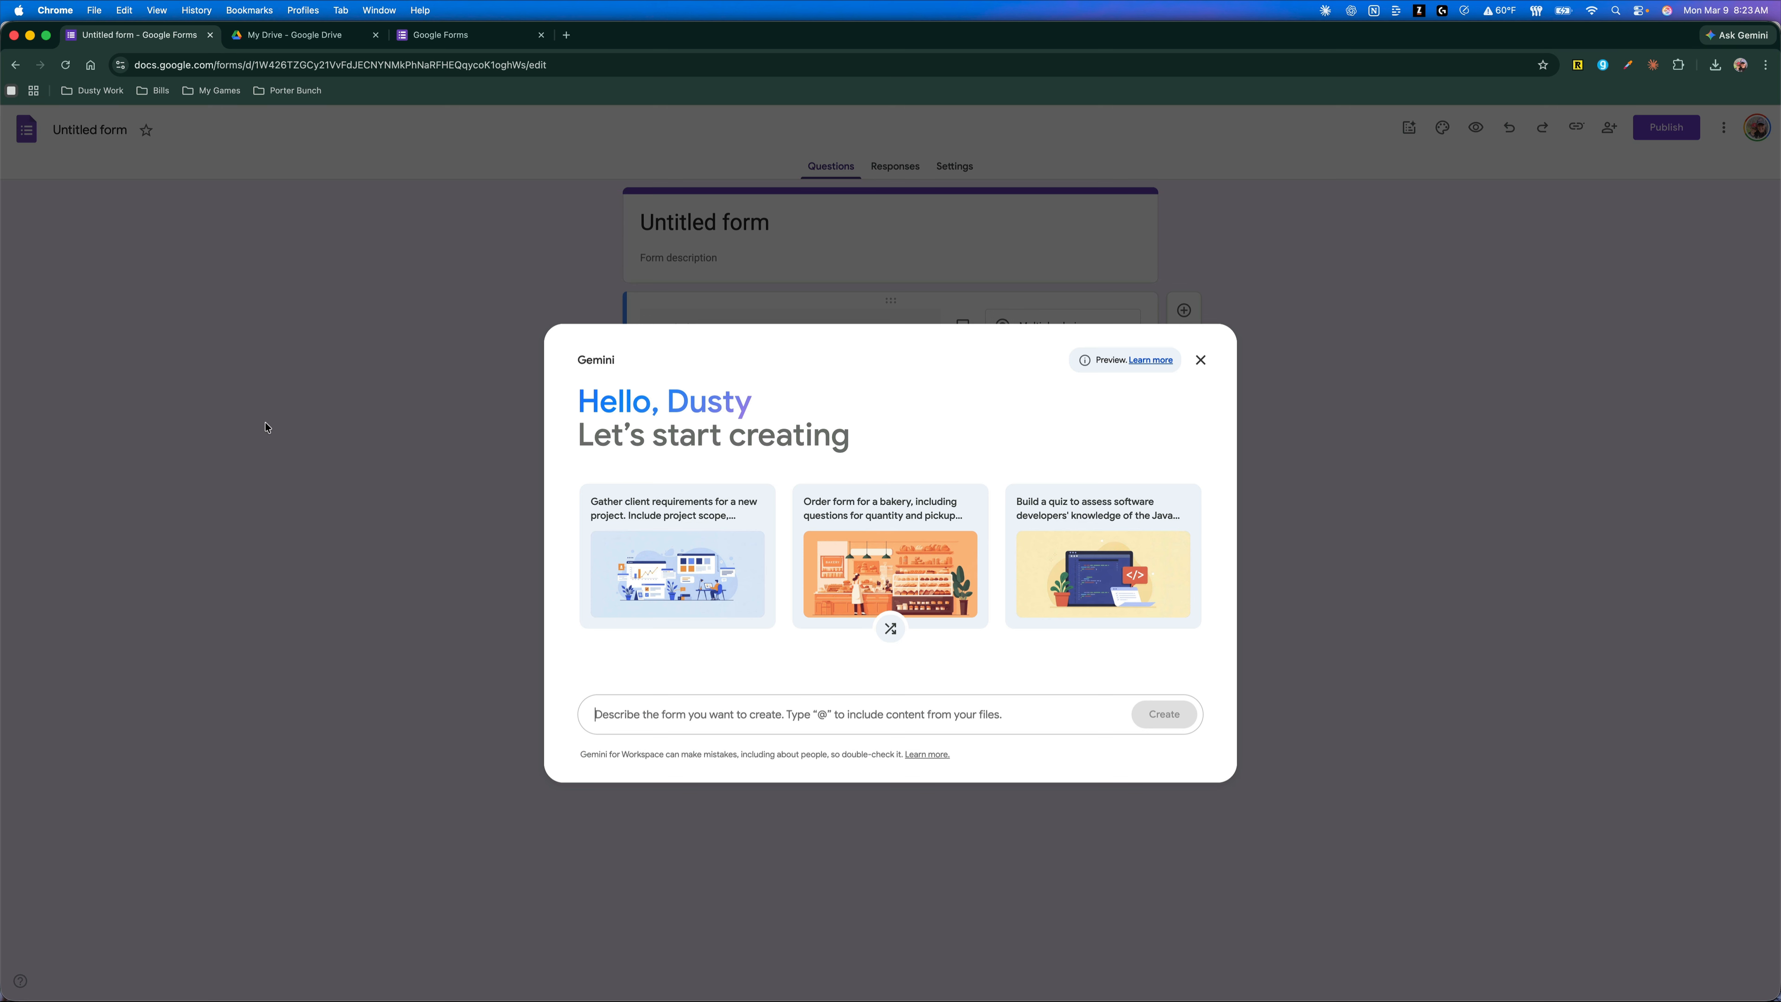
pyautogui.click(1200, 360)
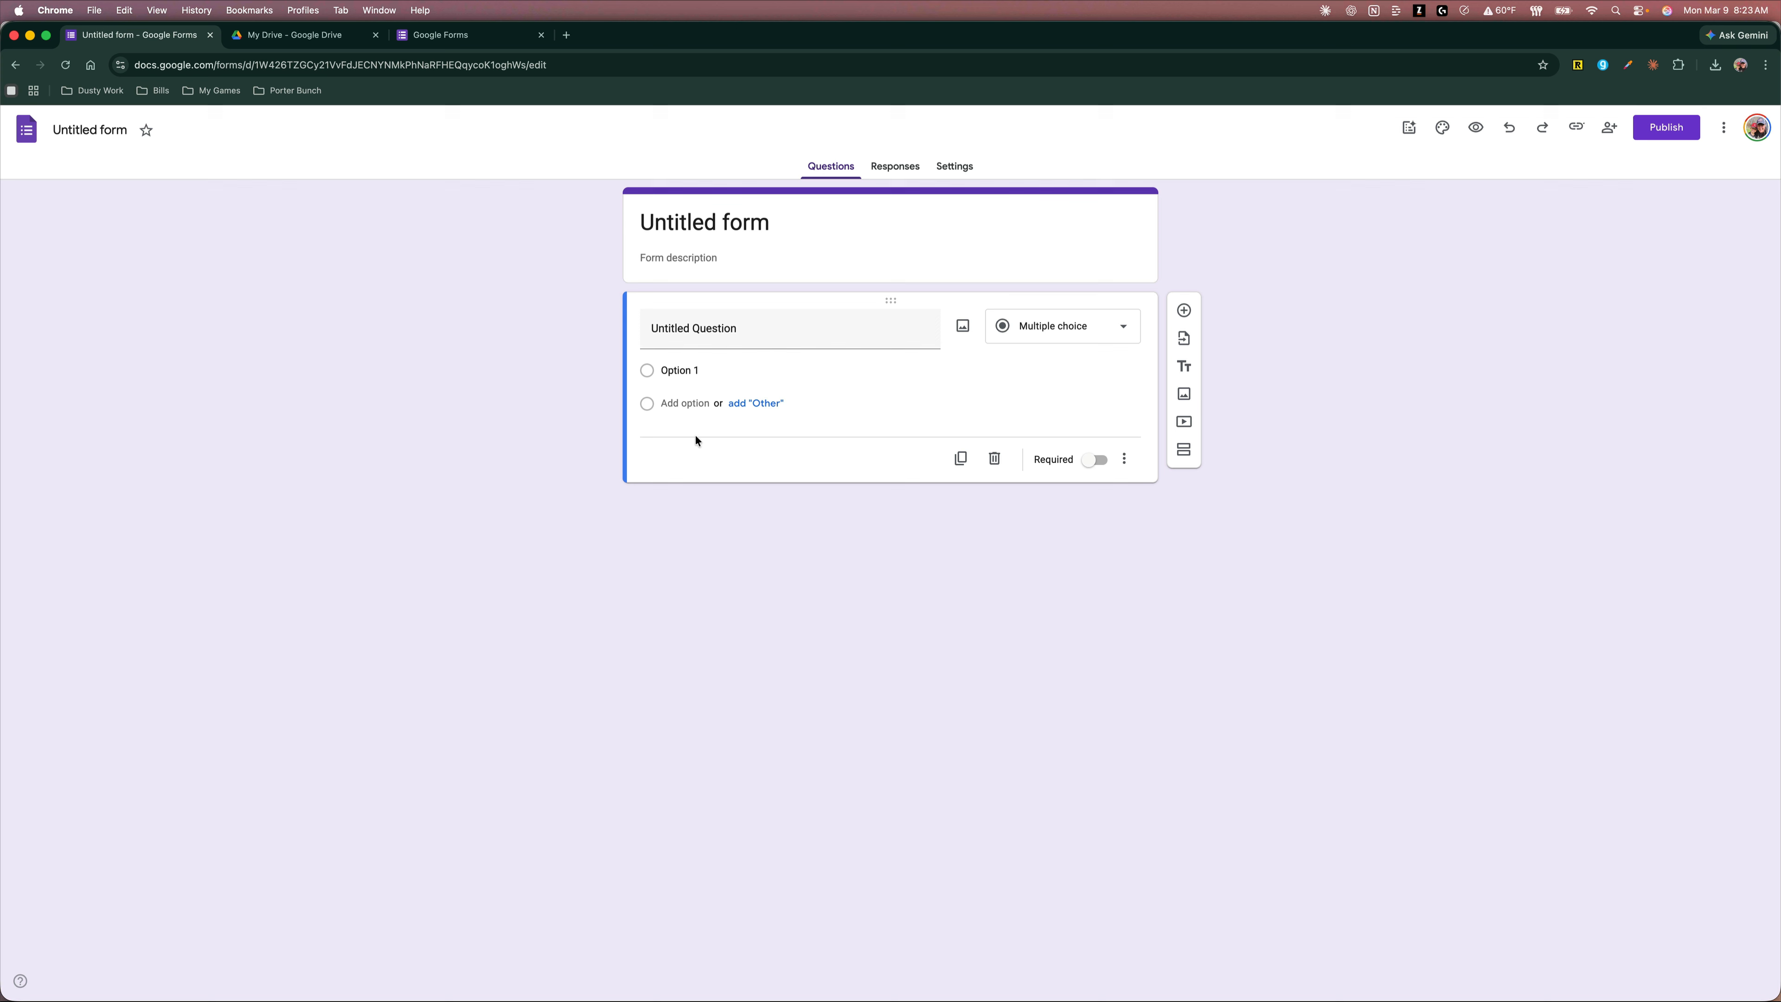
pyautogui.click(727, 225)
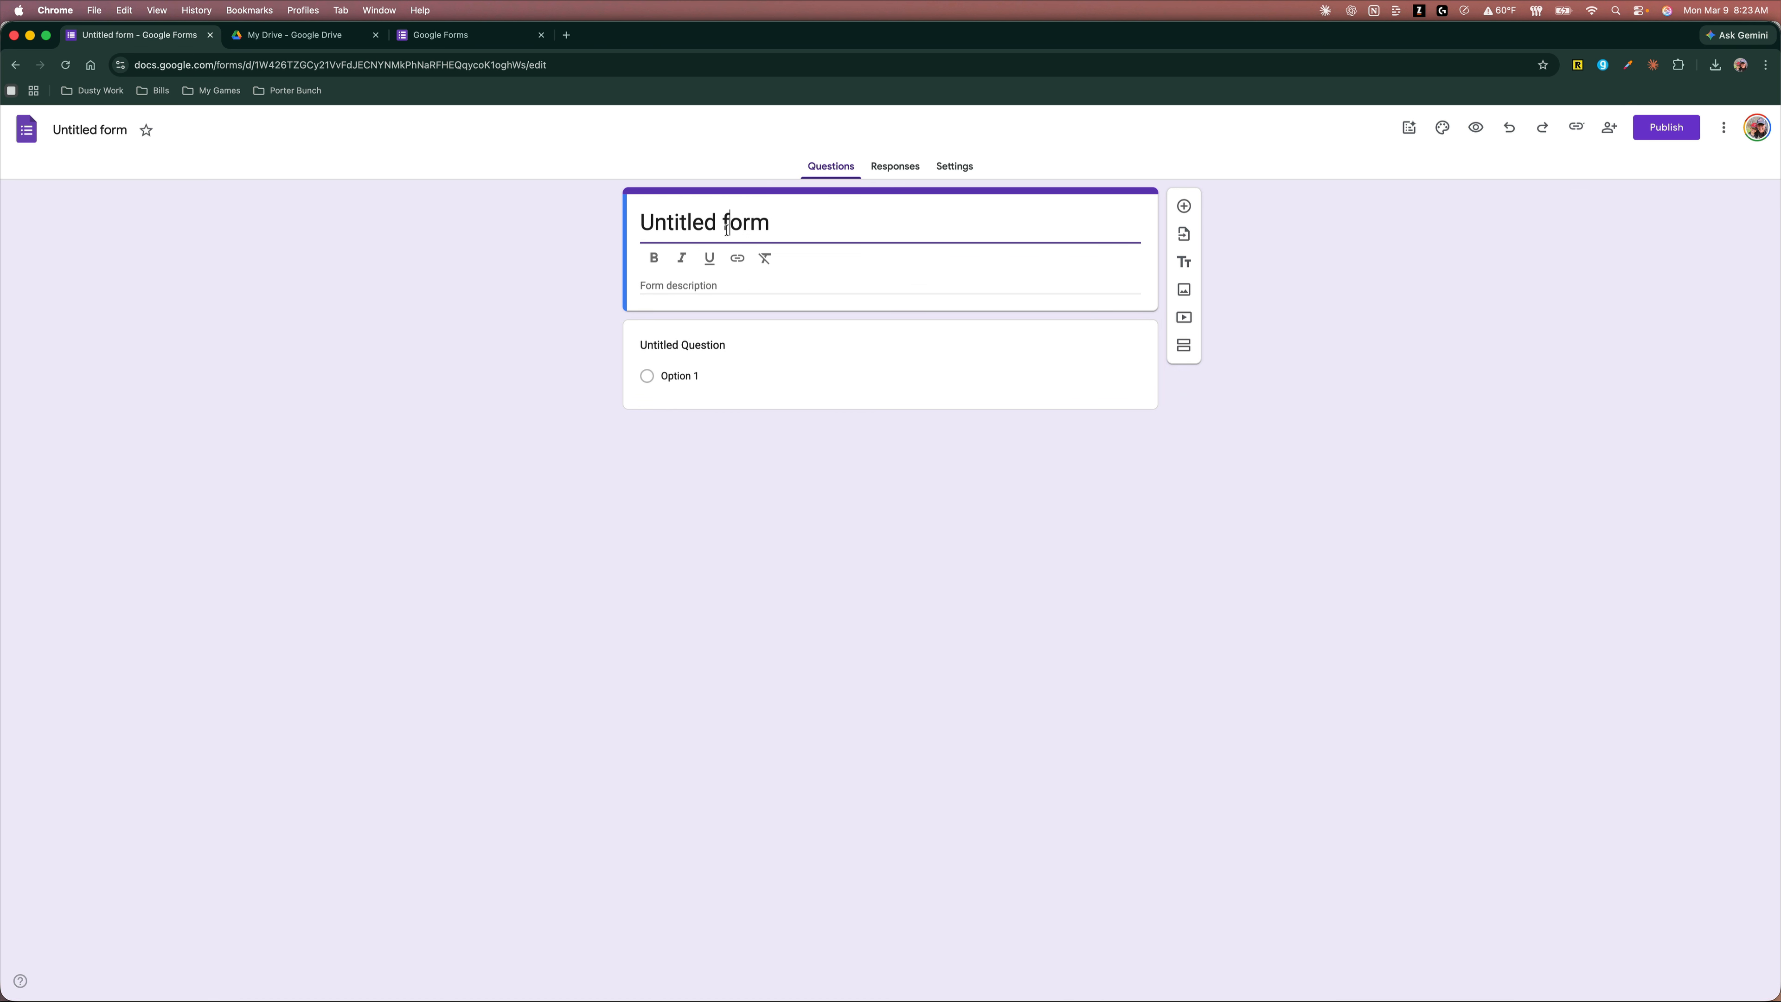
pyautogui.tripleClick(728, 226)
pyautogui.press('BackSpace')
pyautogui.write('Name')
pyautogui.press('super+a')
pyautogui.write('Sign Up For 5K Race')
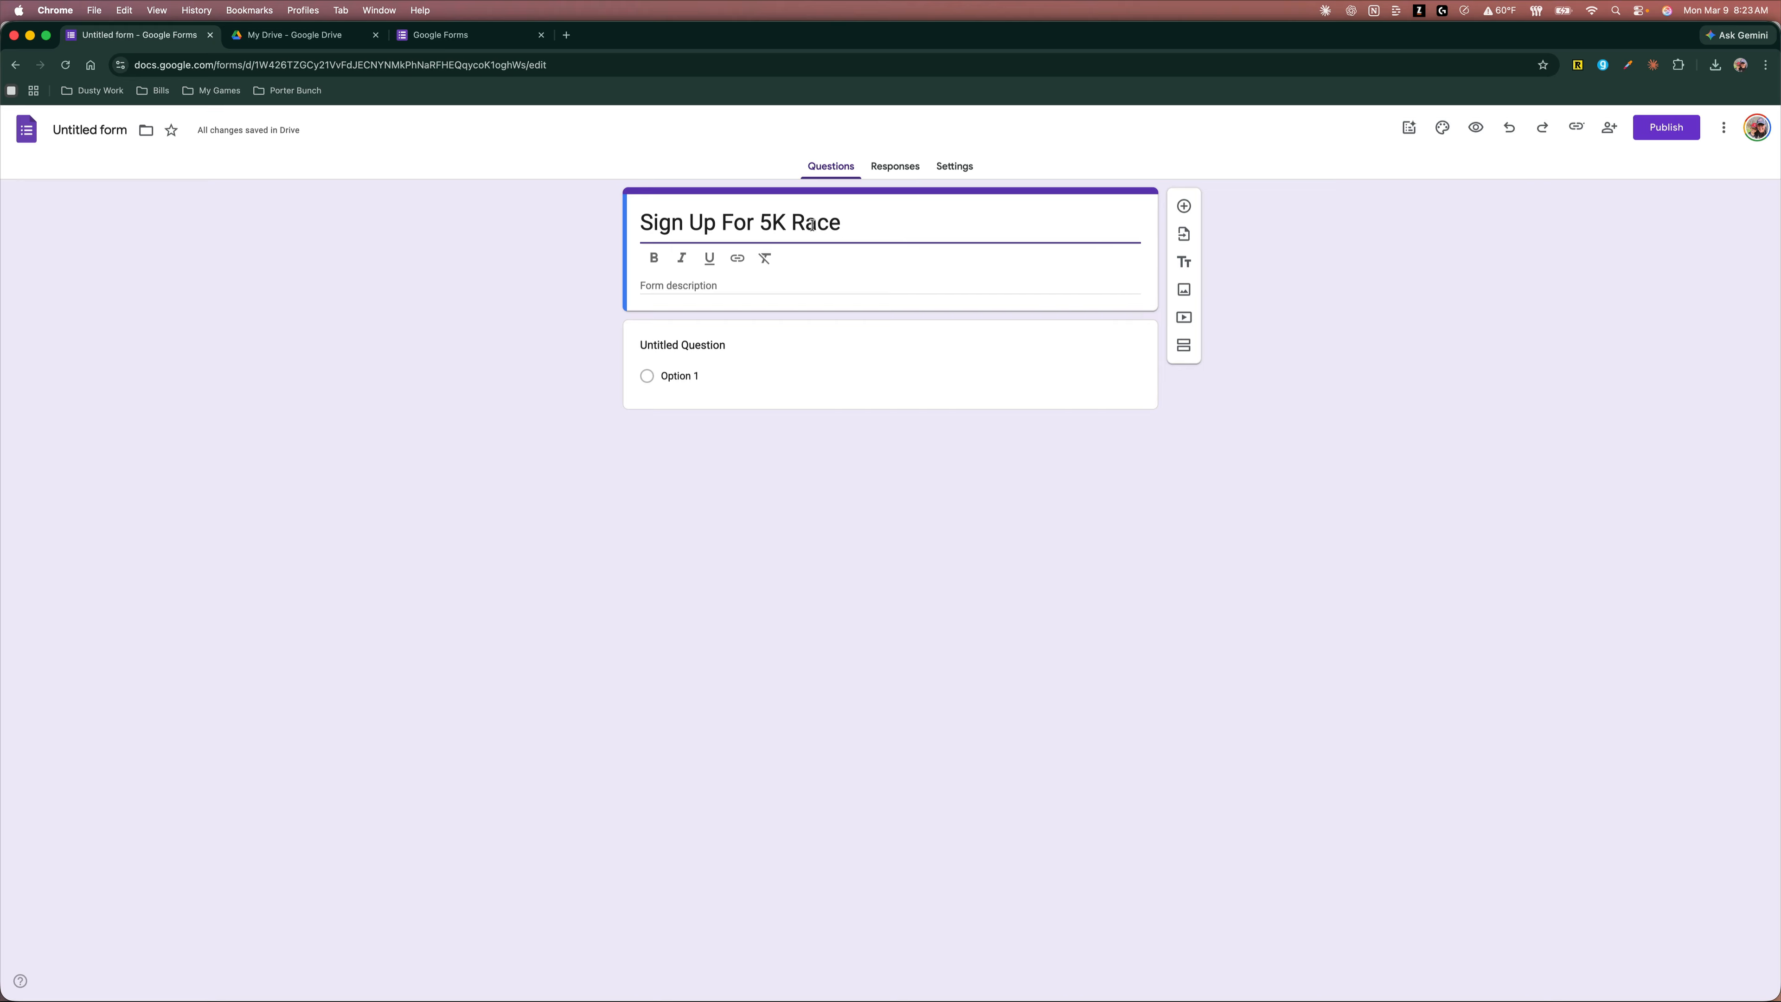
# - Add the form description "5k Desc." and make it bold
pyautogui.click(664, 284)
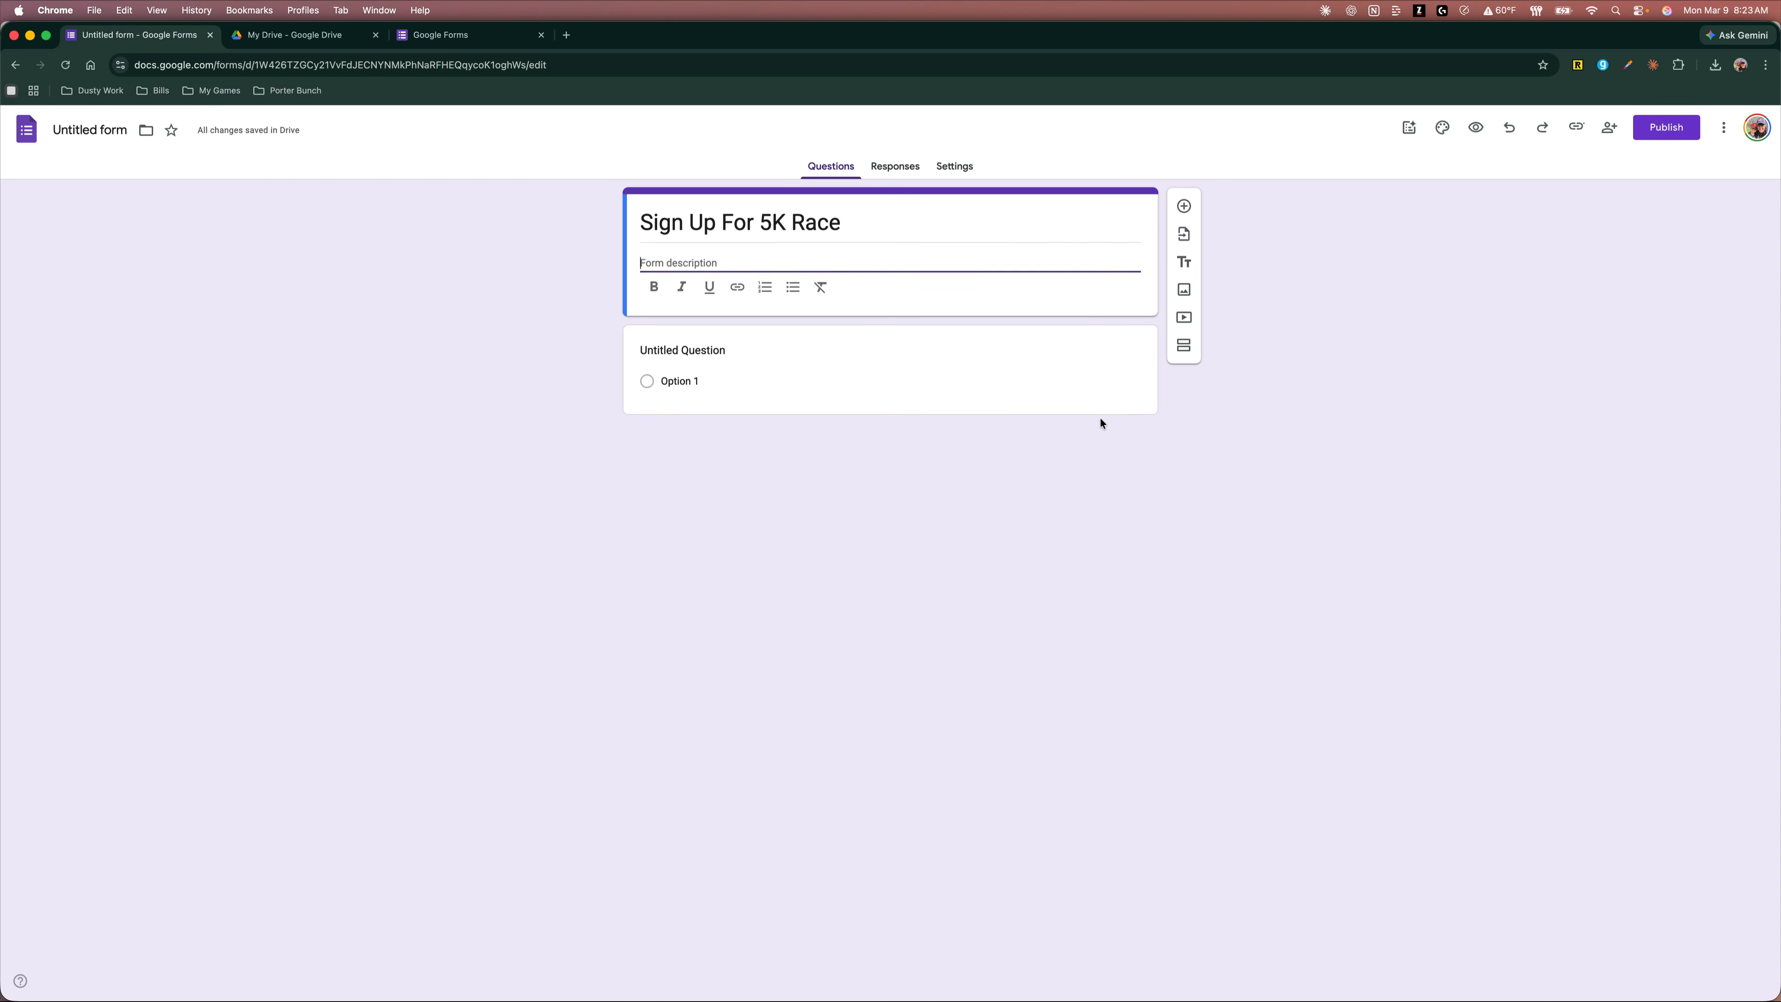
pyautogui.write('5k Desc.')
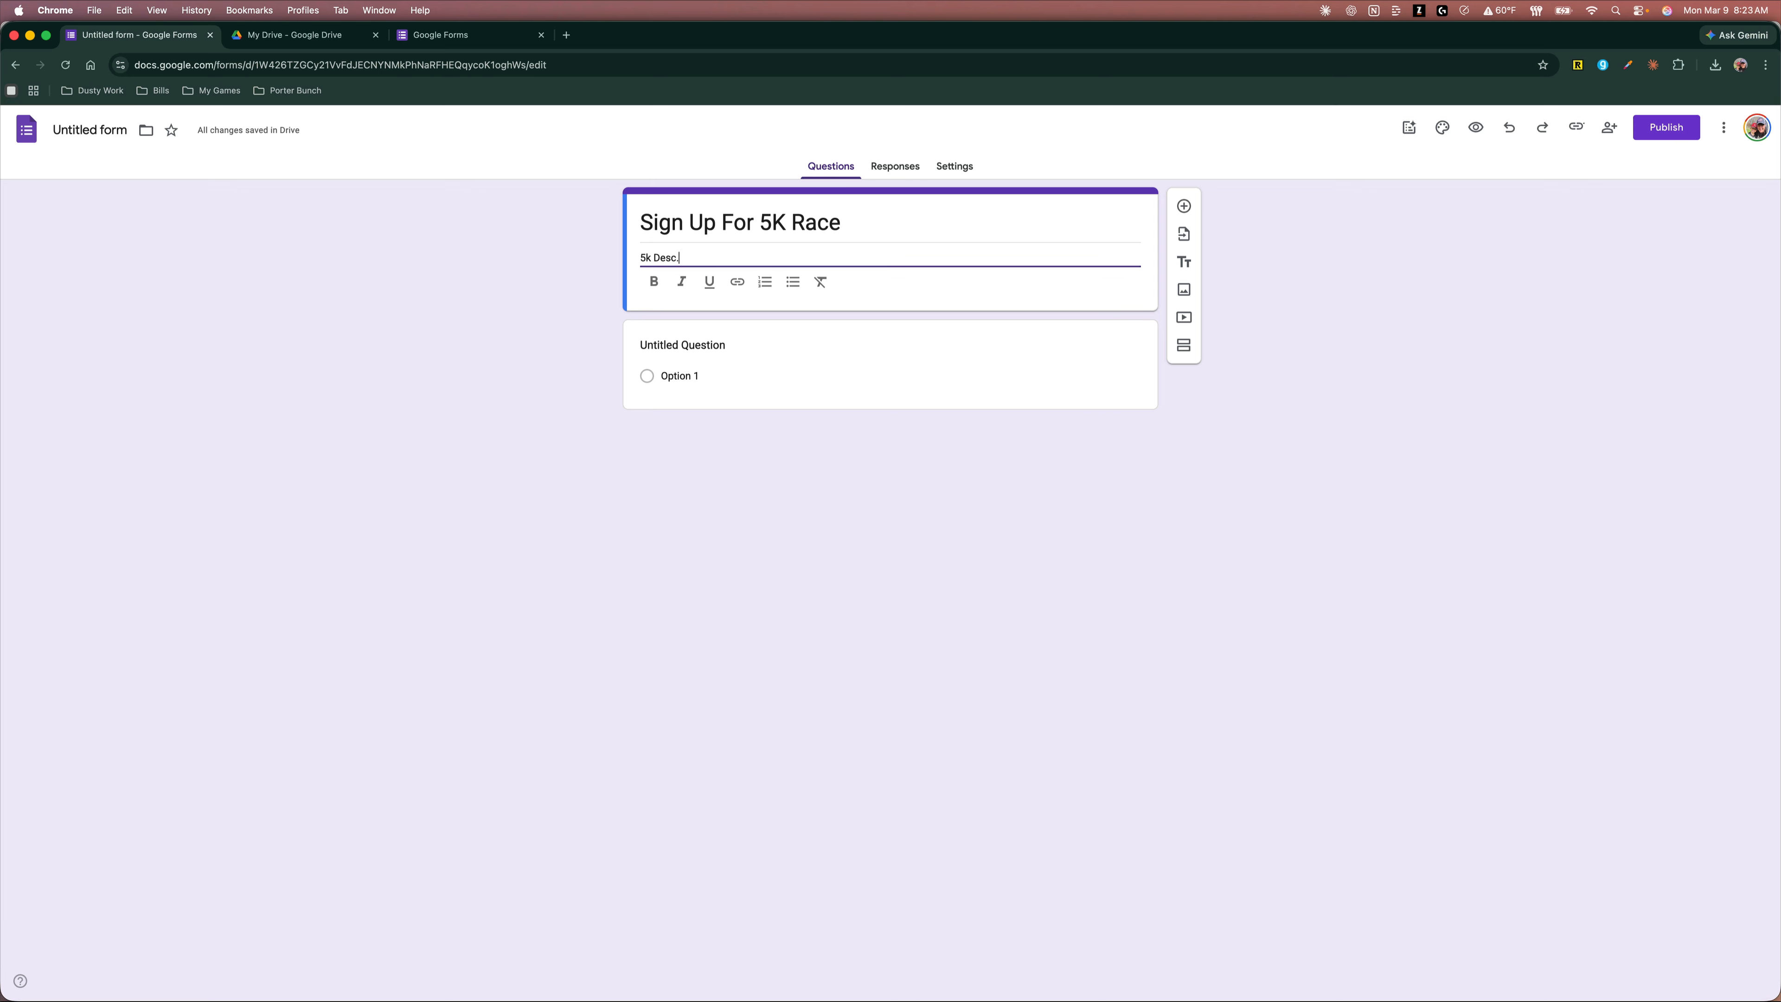
pyautogui.tripleClick(672, 258)
pyautogui.click(653, 282)
pyautogui.click(689, 300)
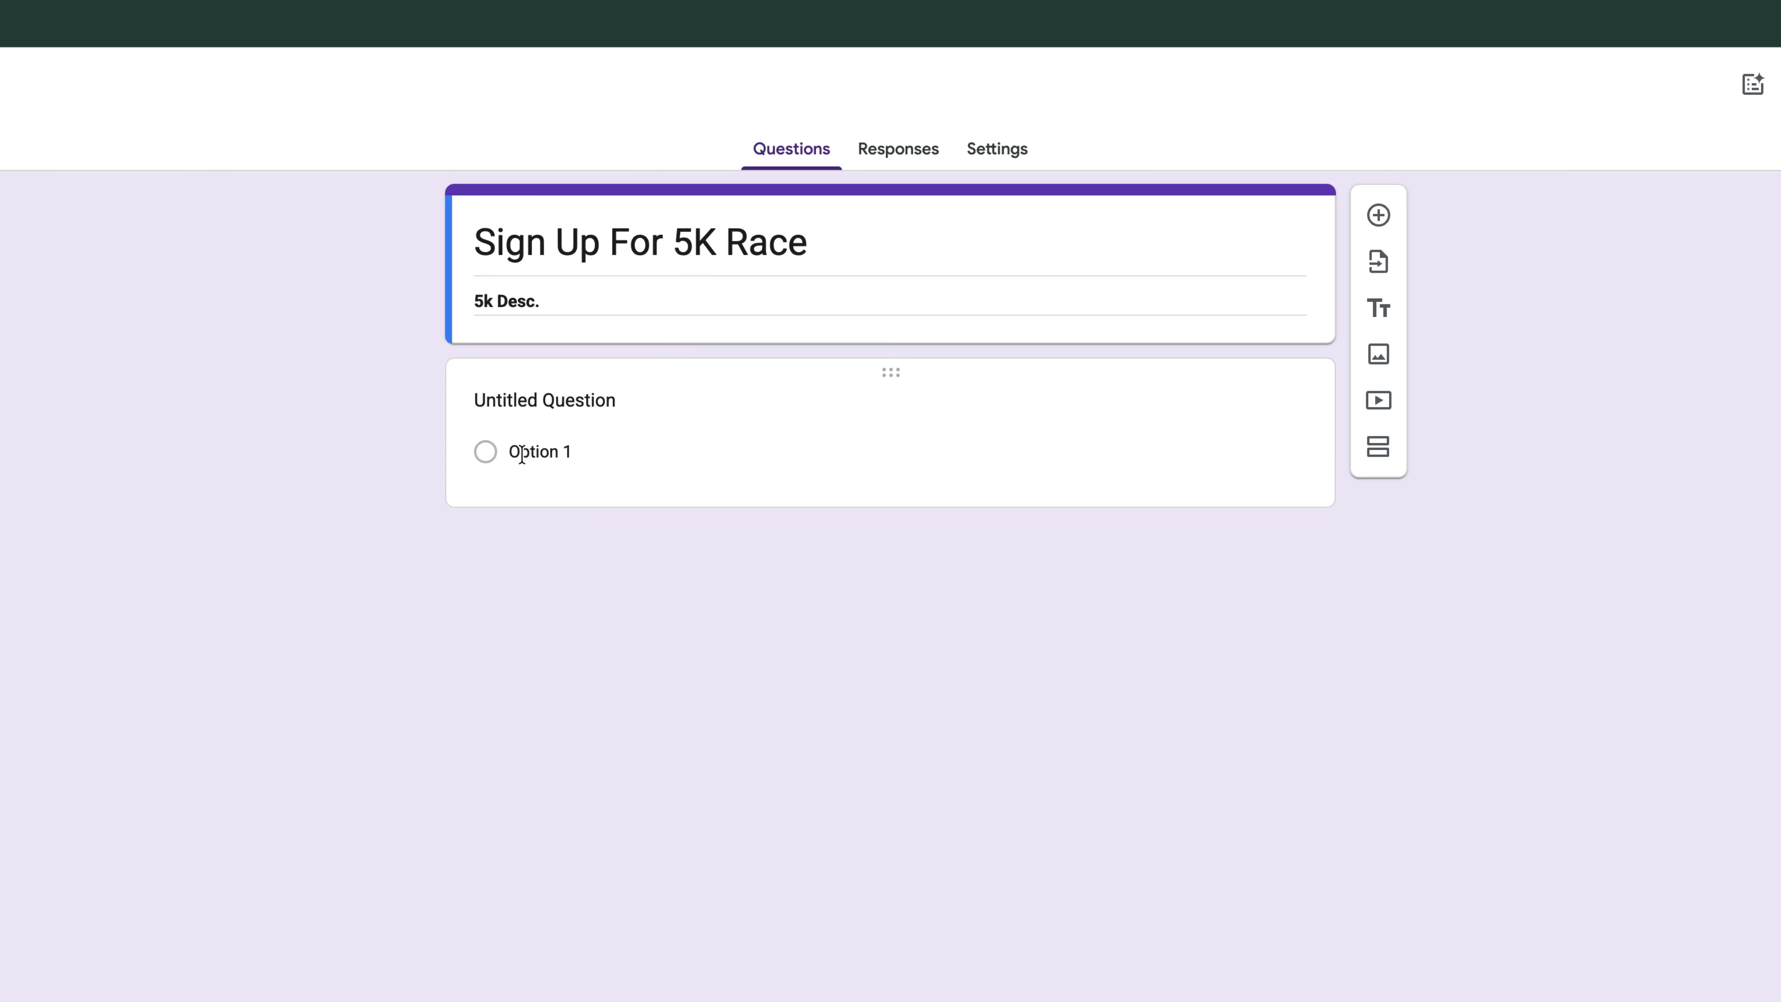
# - Replace the default untitled question with a new multiple choice question titled "Question 1"
pyautogui.click(896, 371)
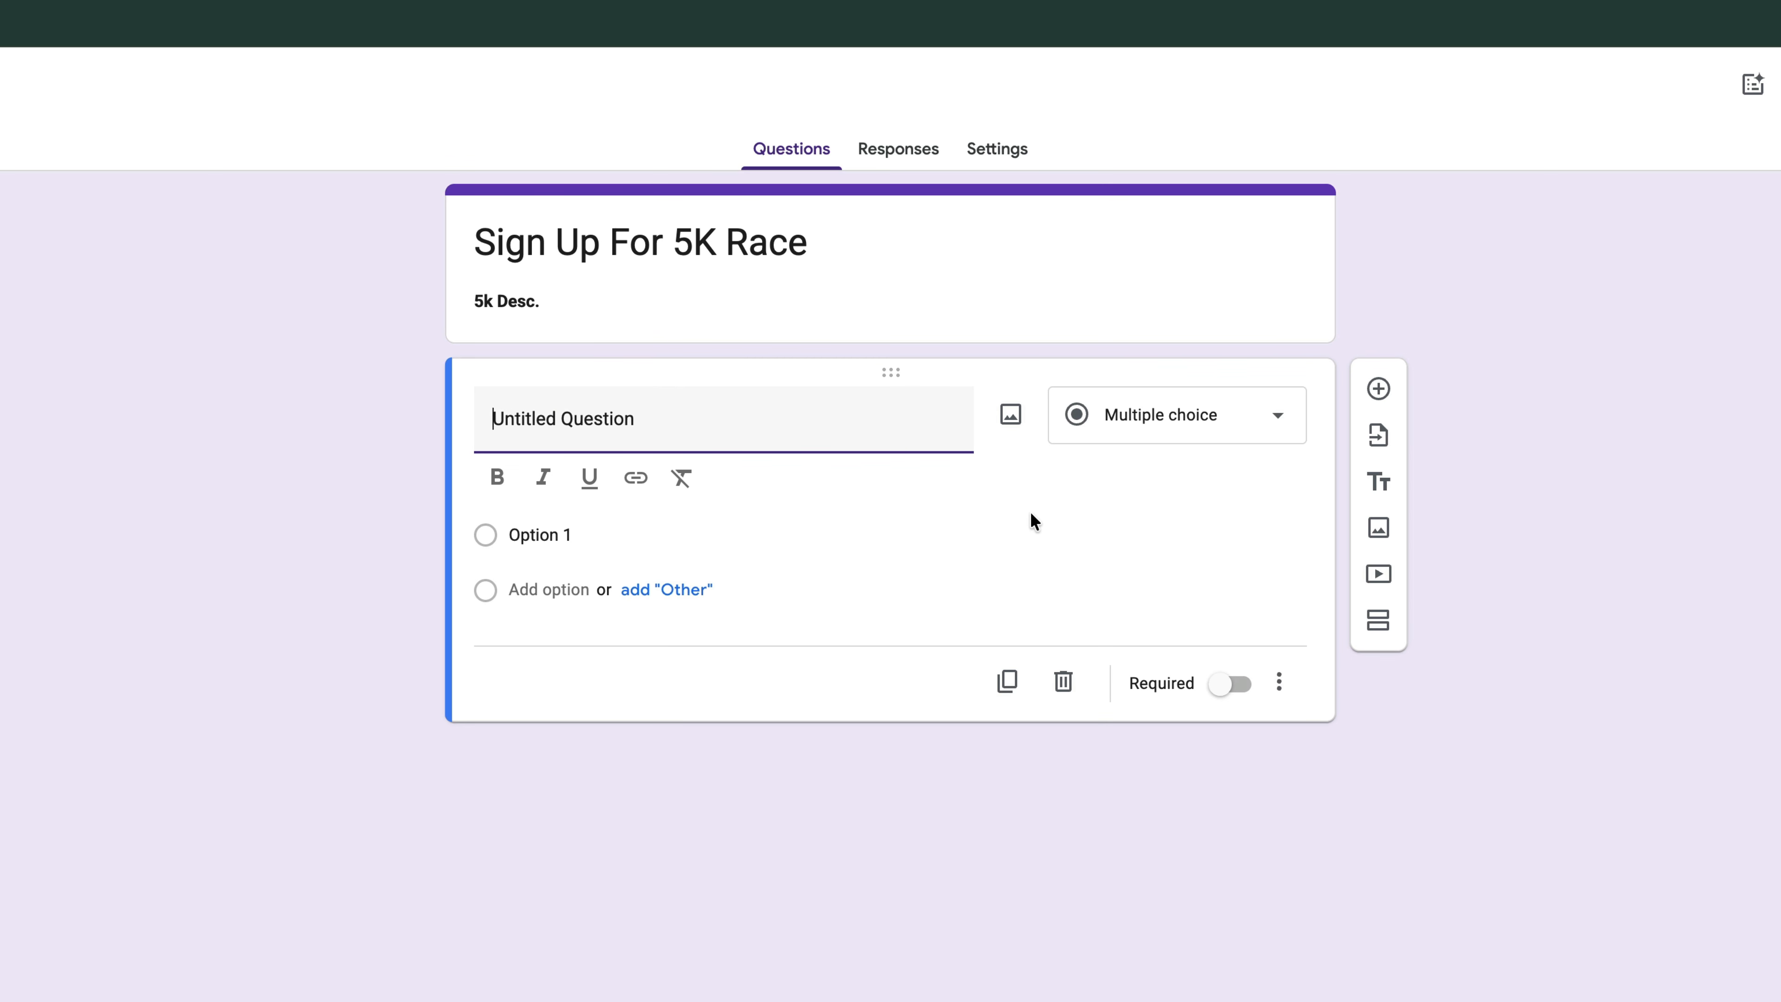
pyautogui.click(1065, 693)
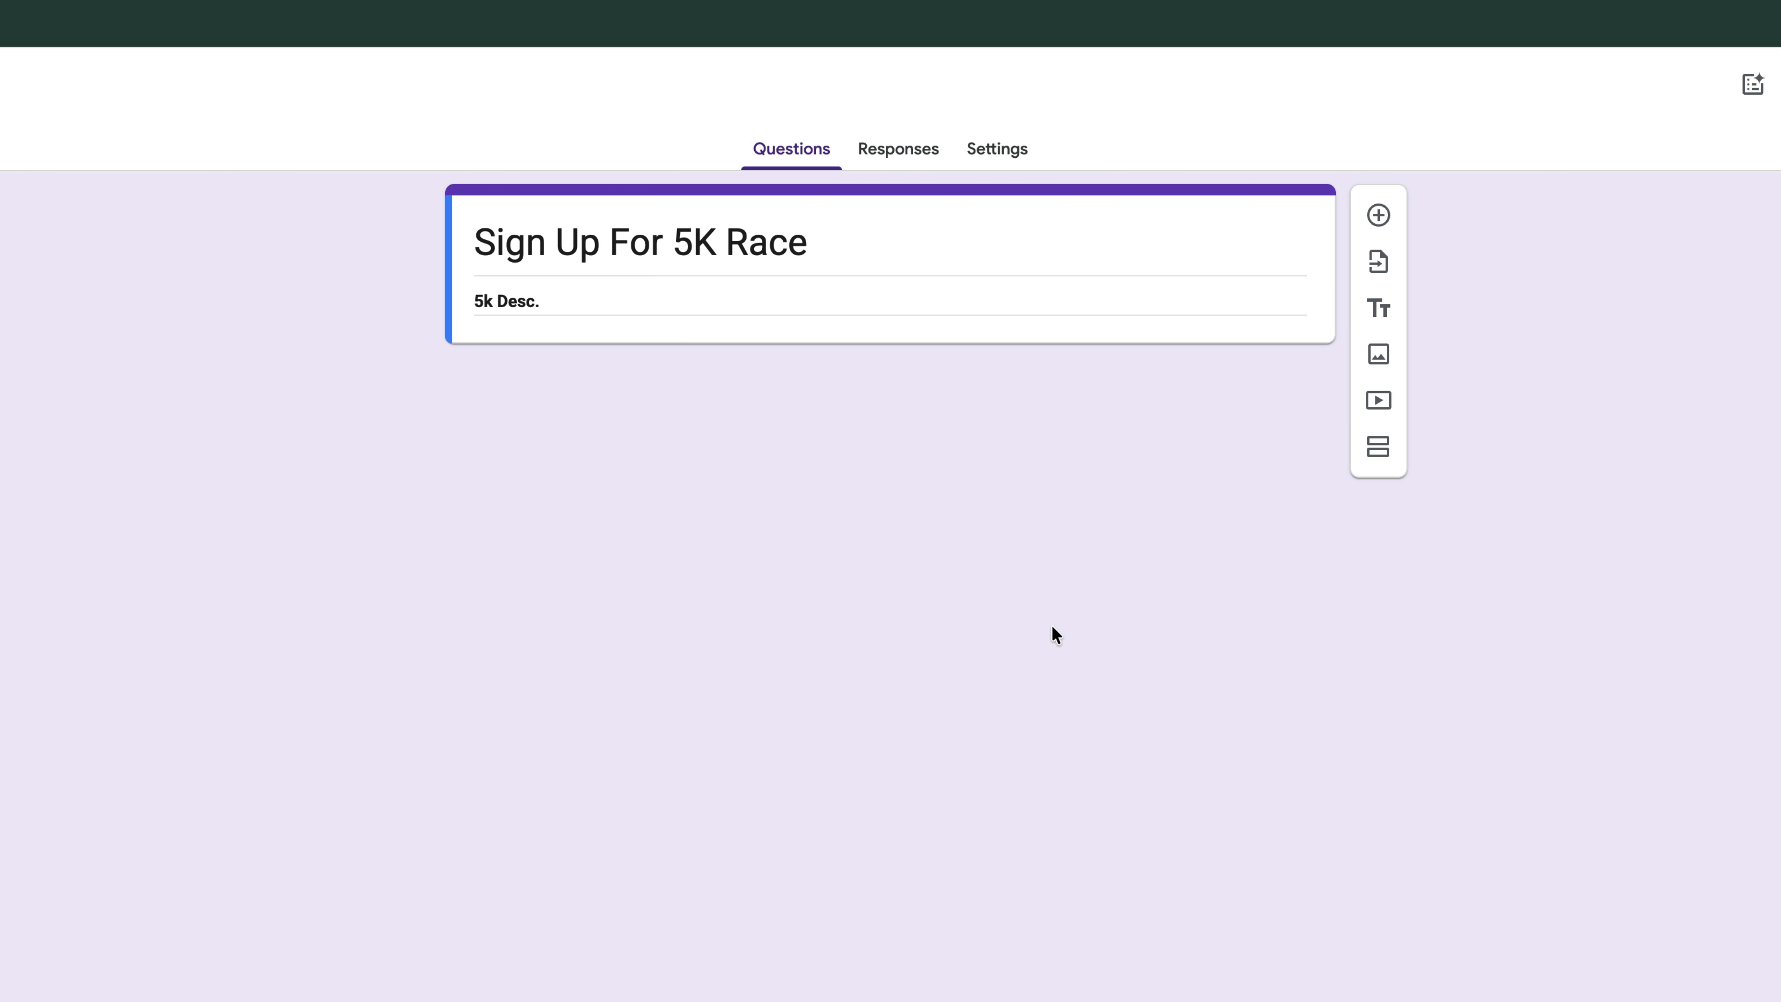
pyautogui.click(1380, 228)
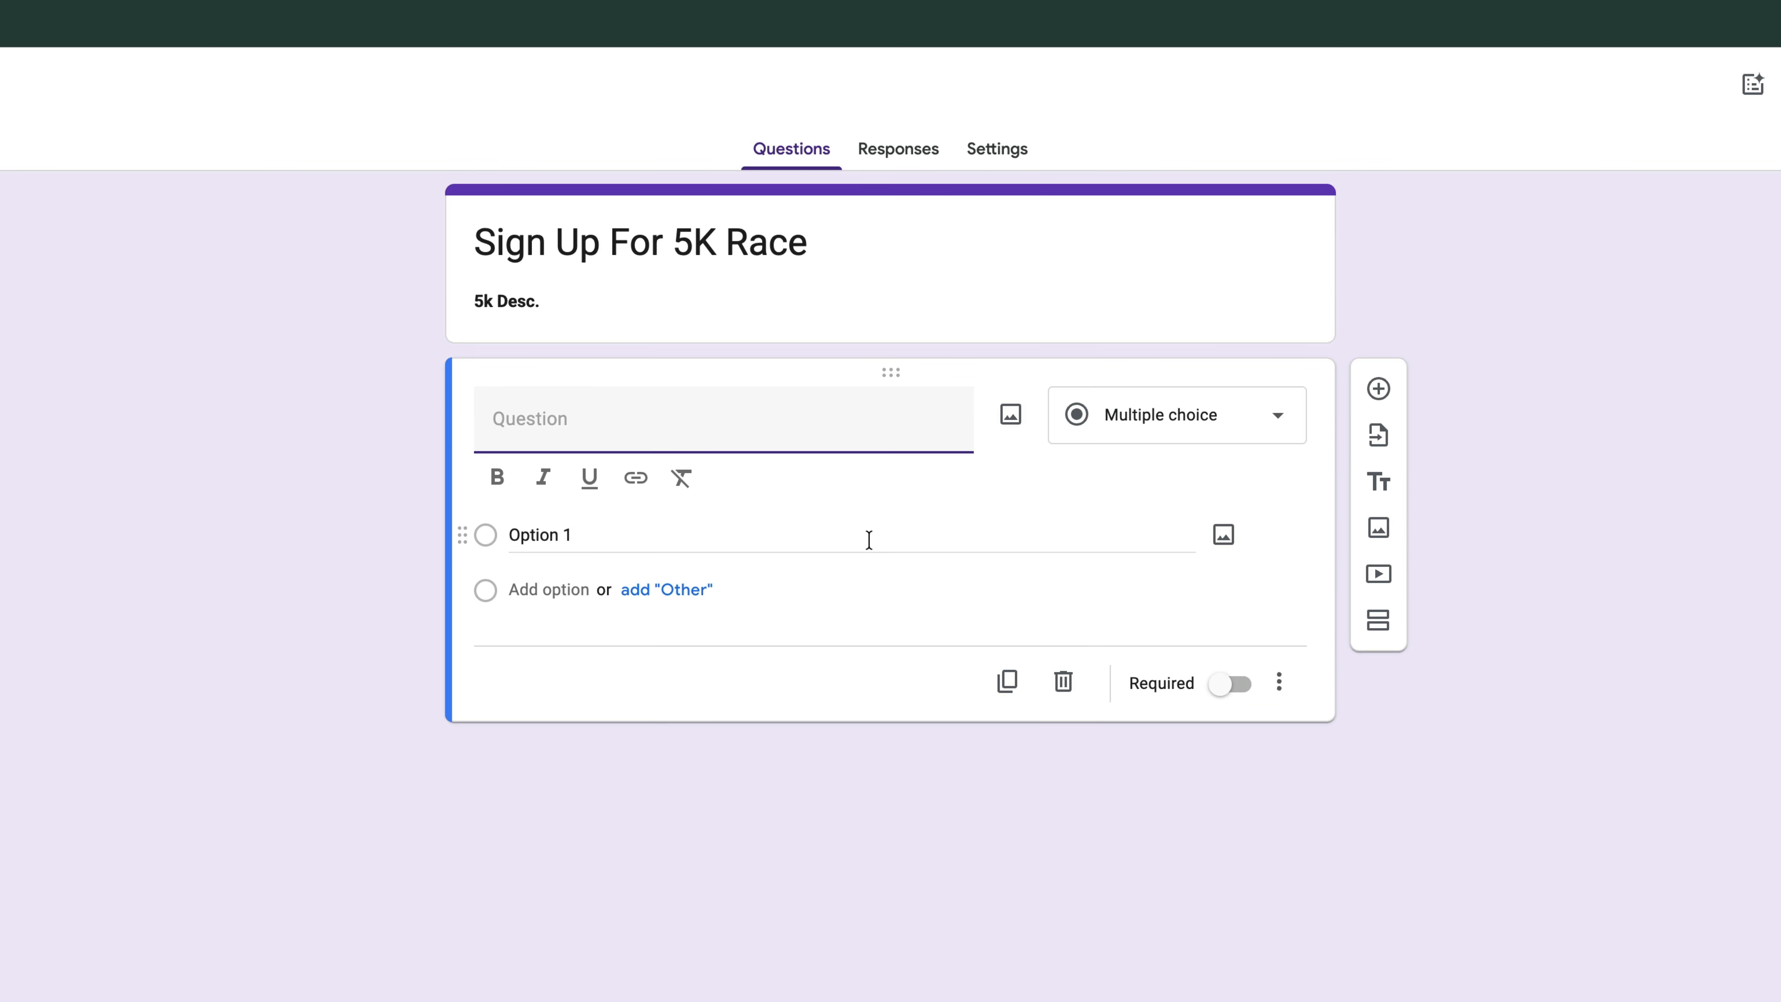
pyautogui.click(1125, 421)
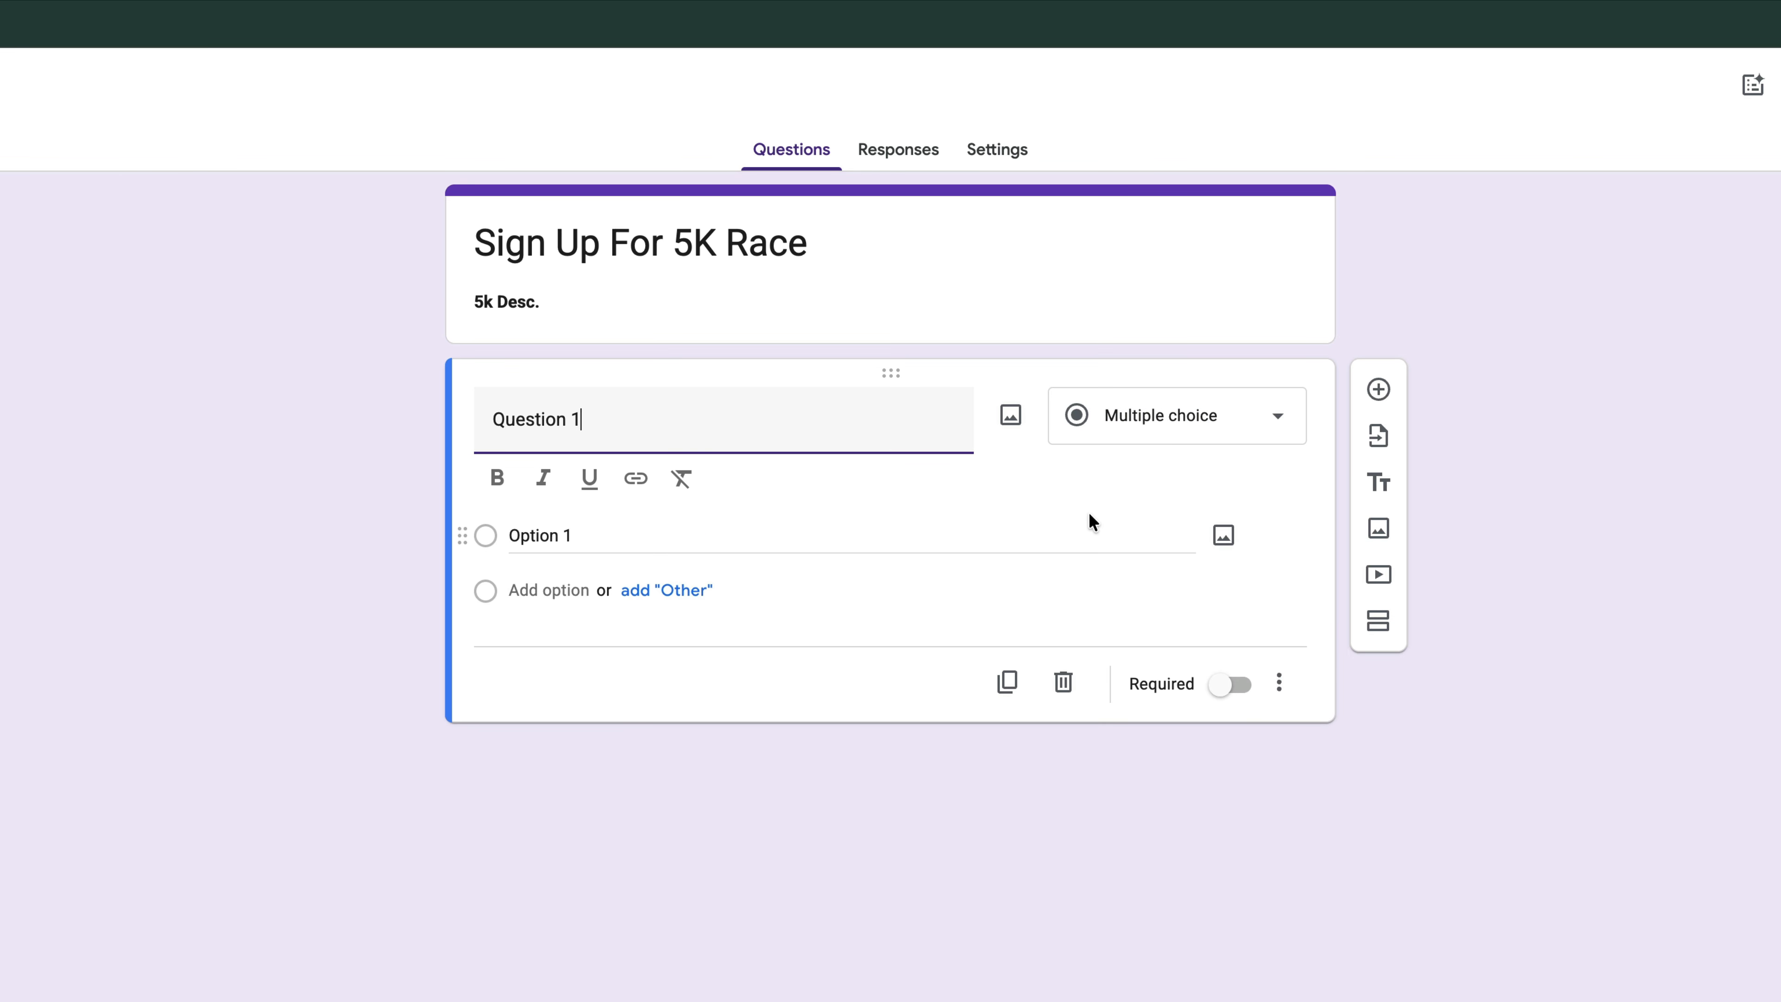
pyautogui.moveTo(644, 425); pyautogui.dragTo(469, 417)
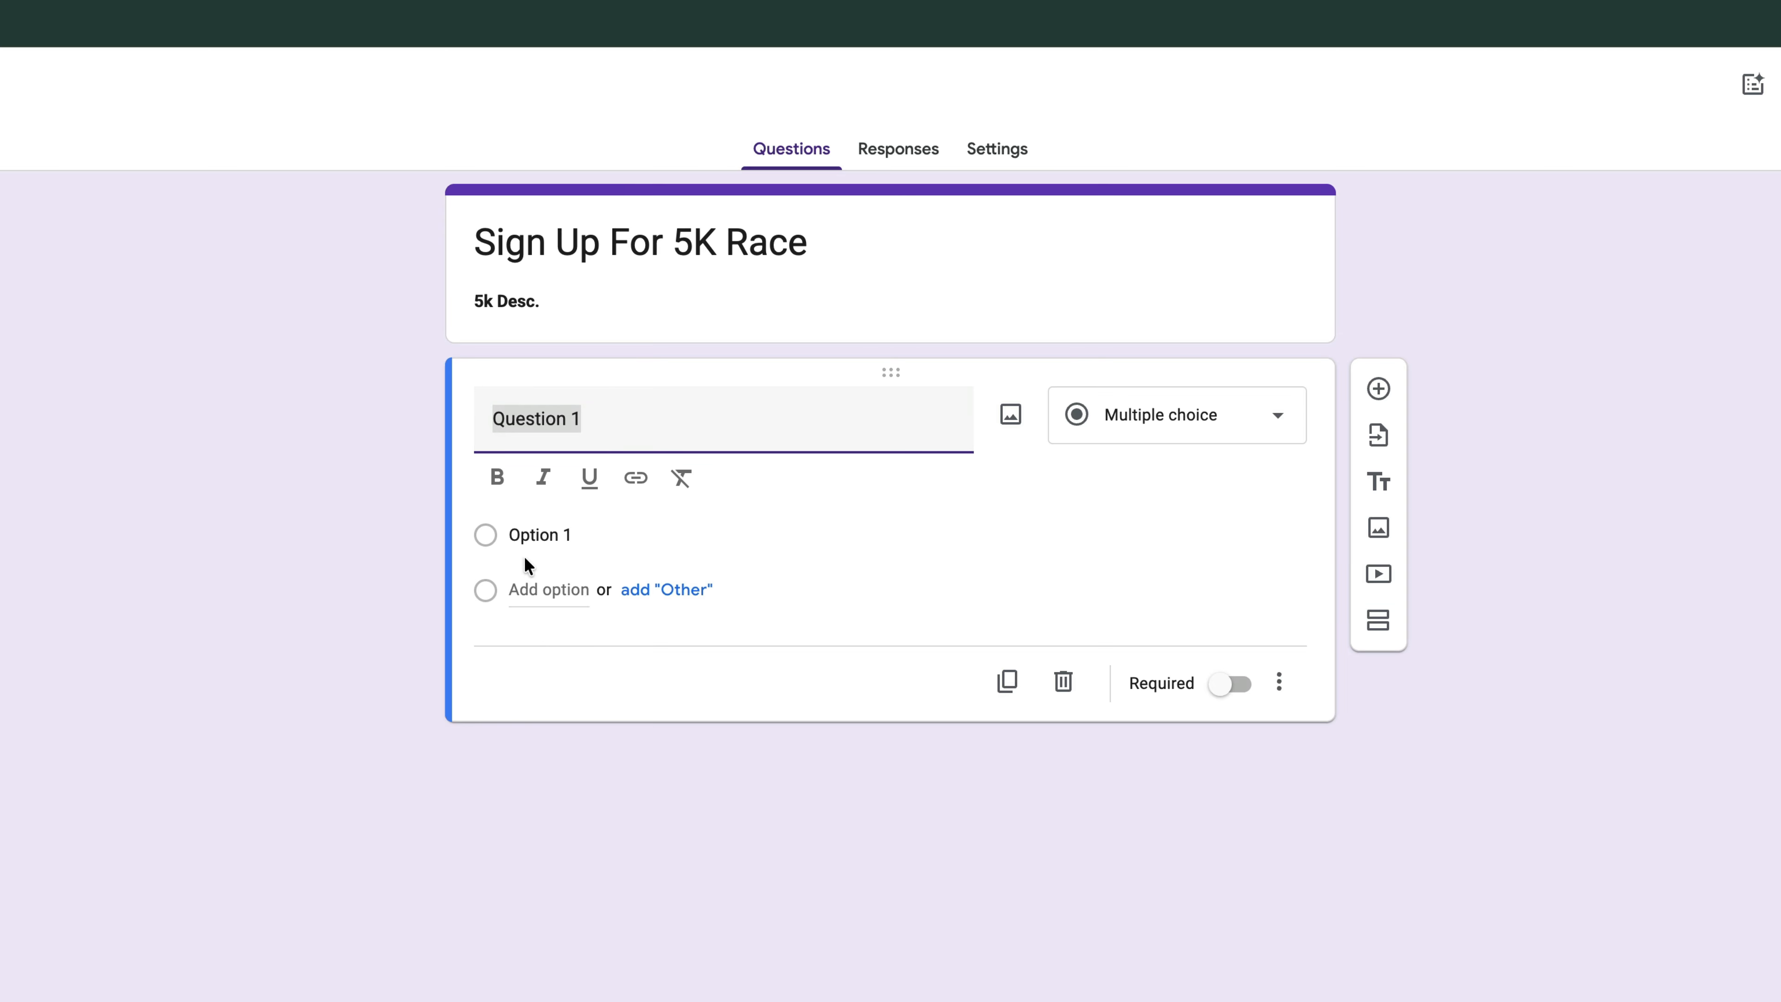
# - Give Question 1 the answer options A, B, C and D
pyautogui.click(523, 537)
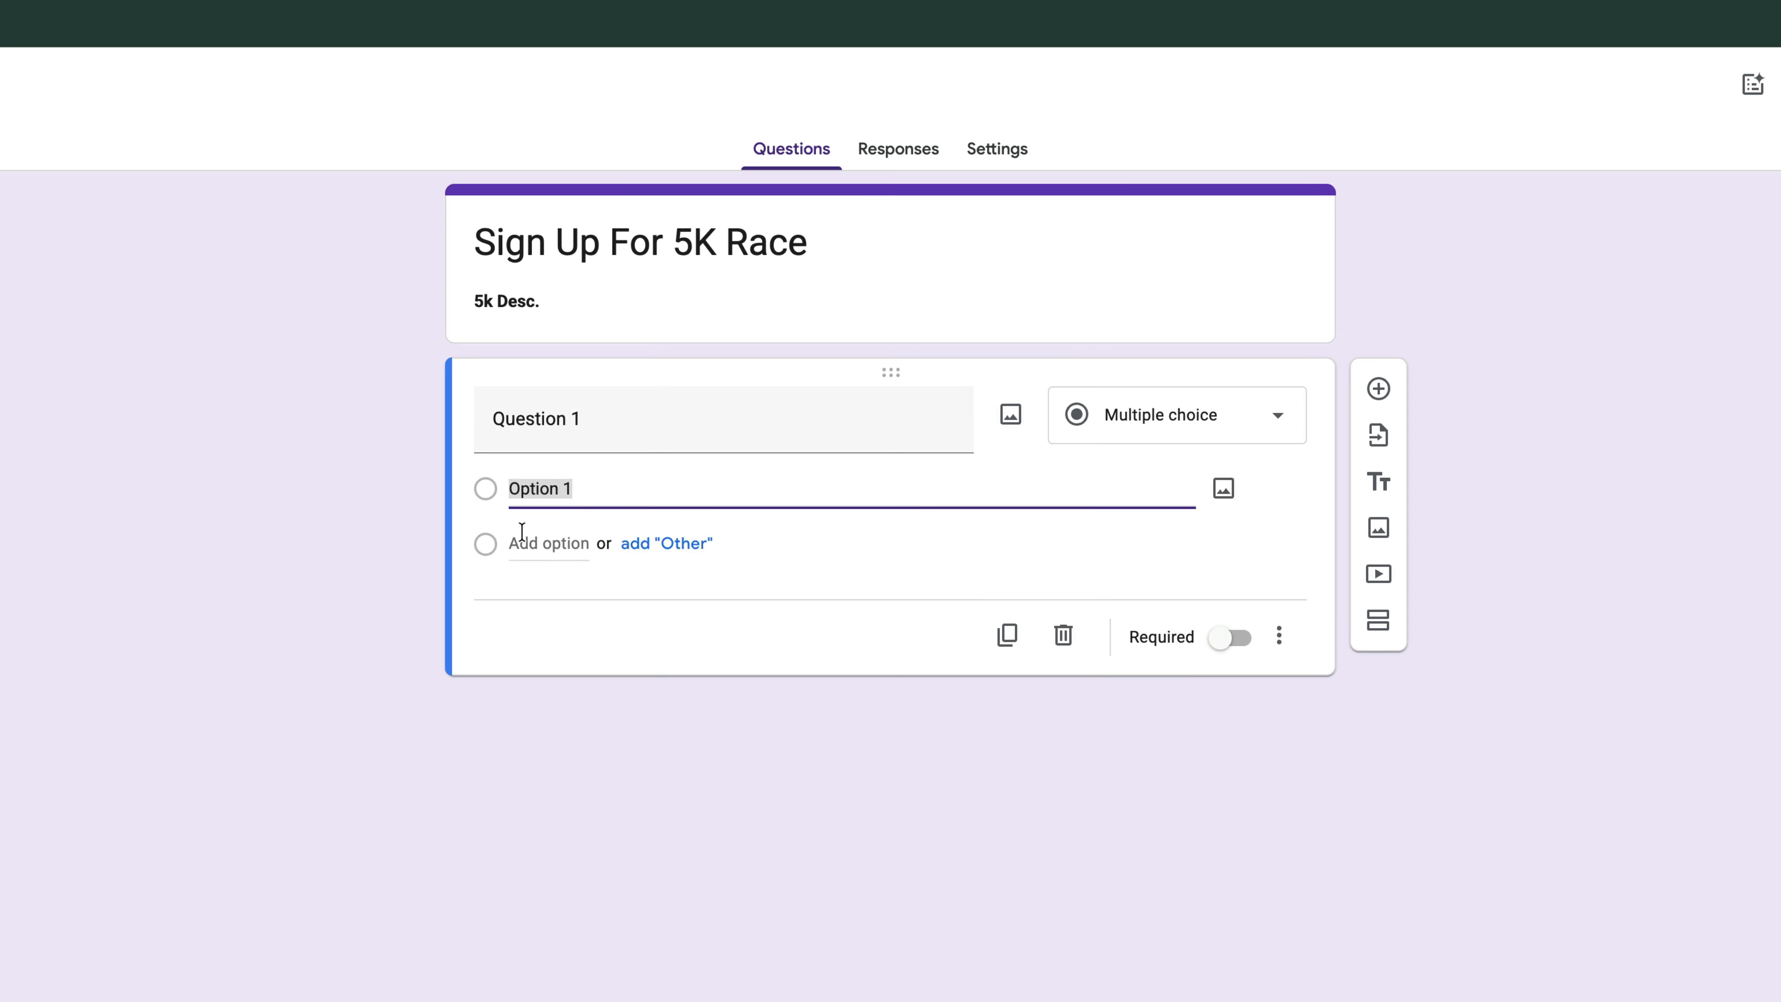
pyautogui.write('A')
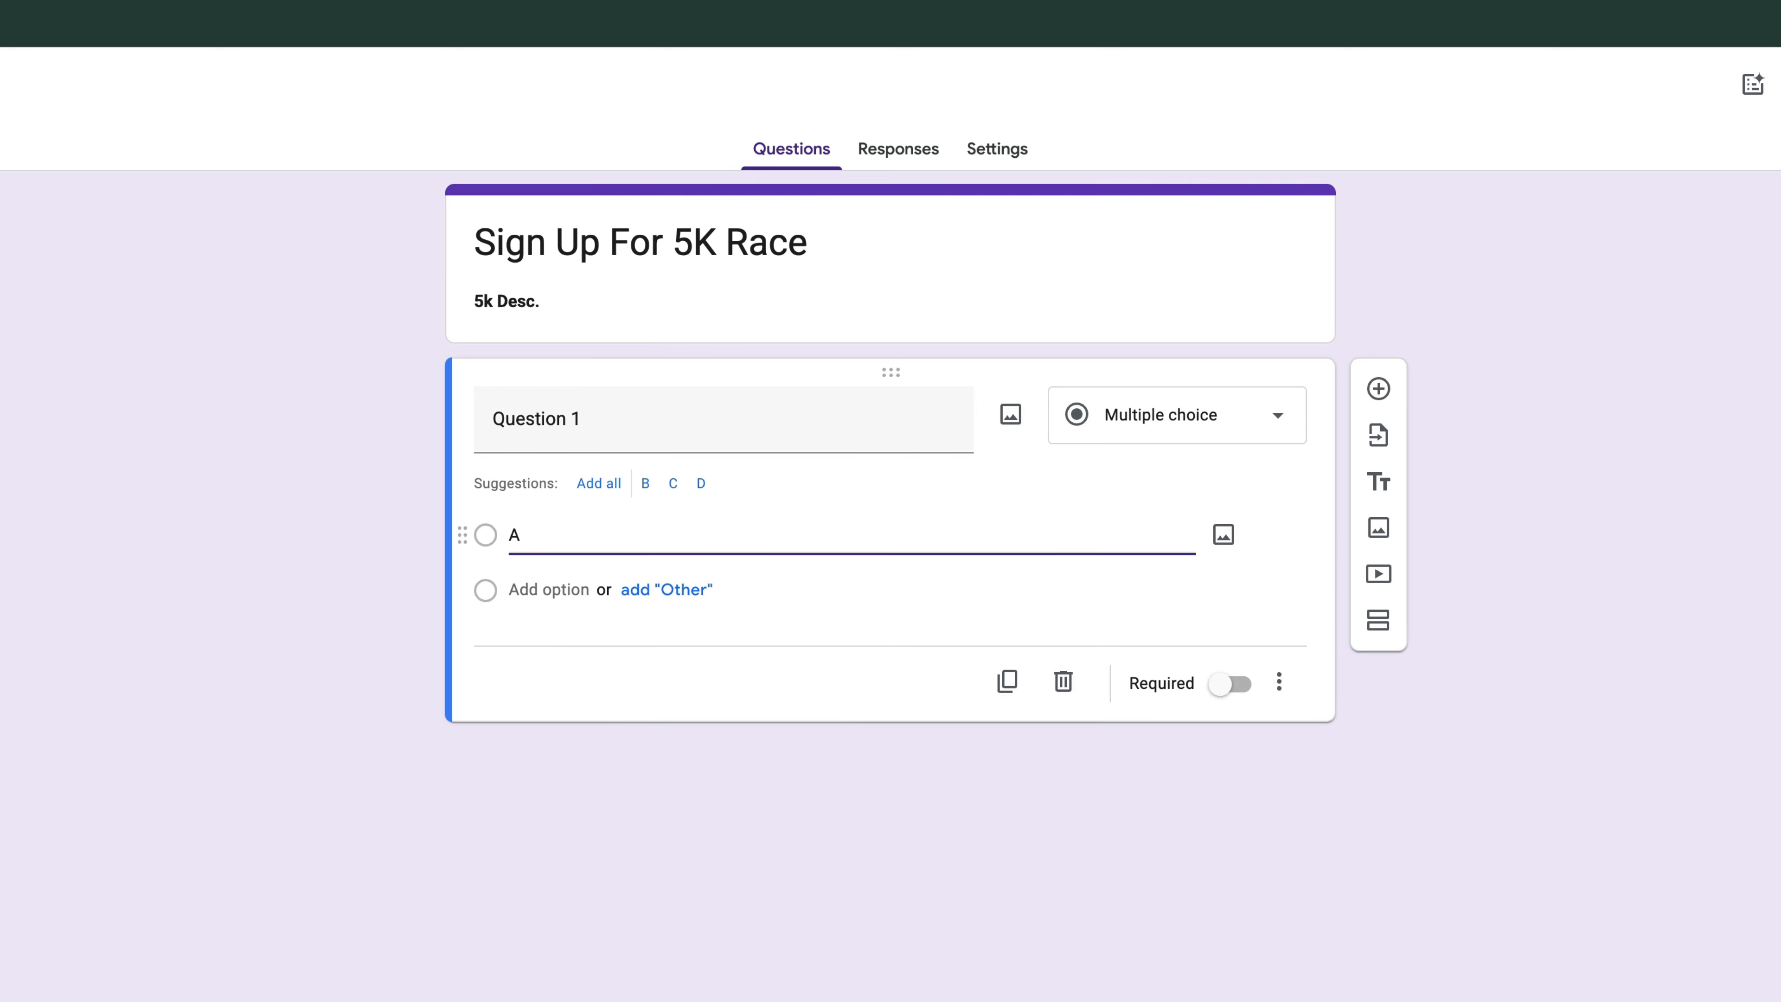
pyautogui.click(553, 589)
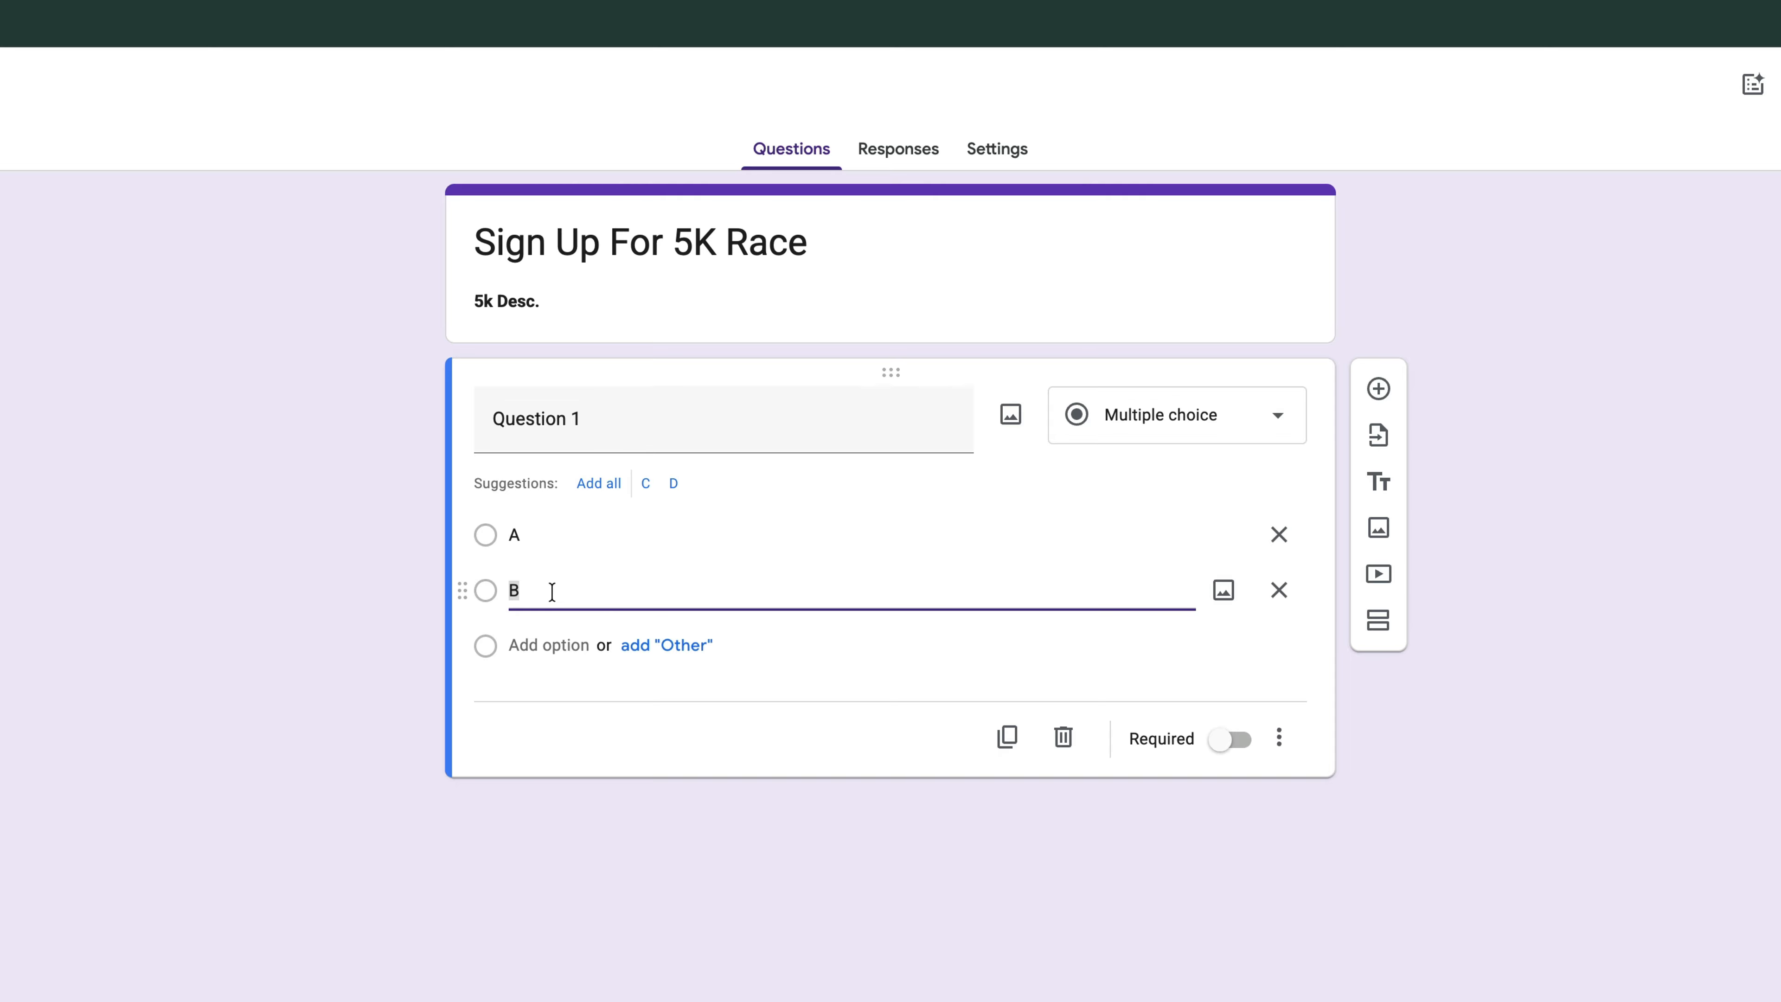
pyautogui.click(551, 643)
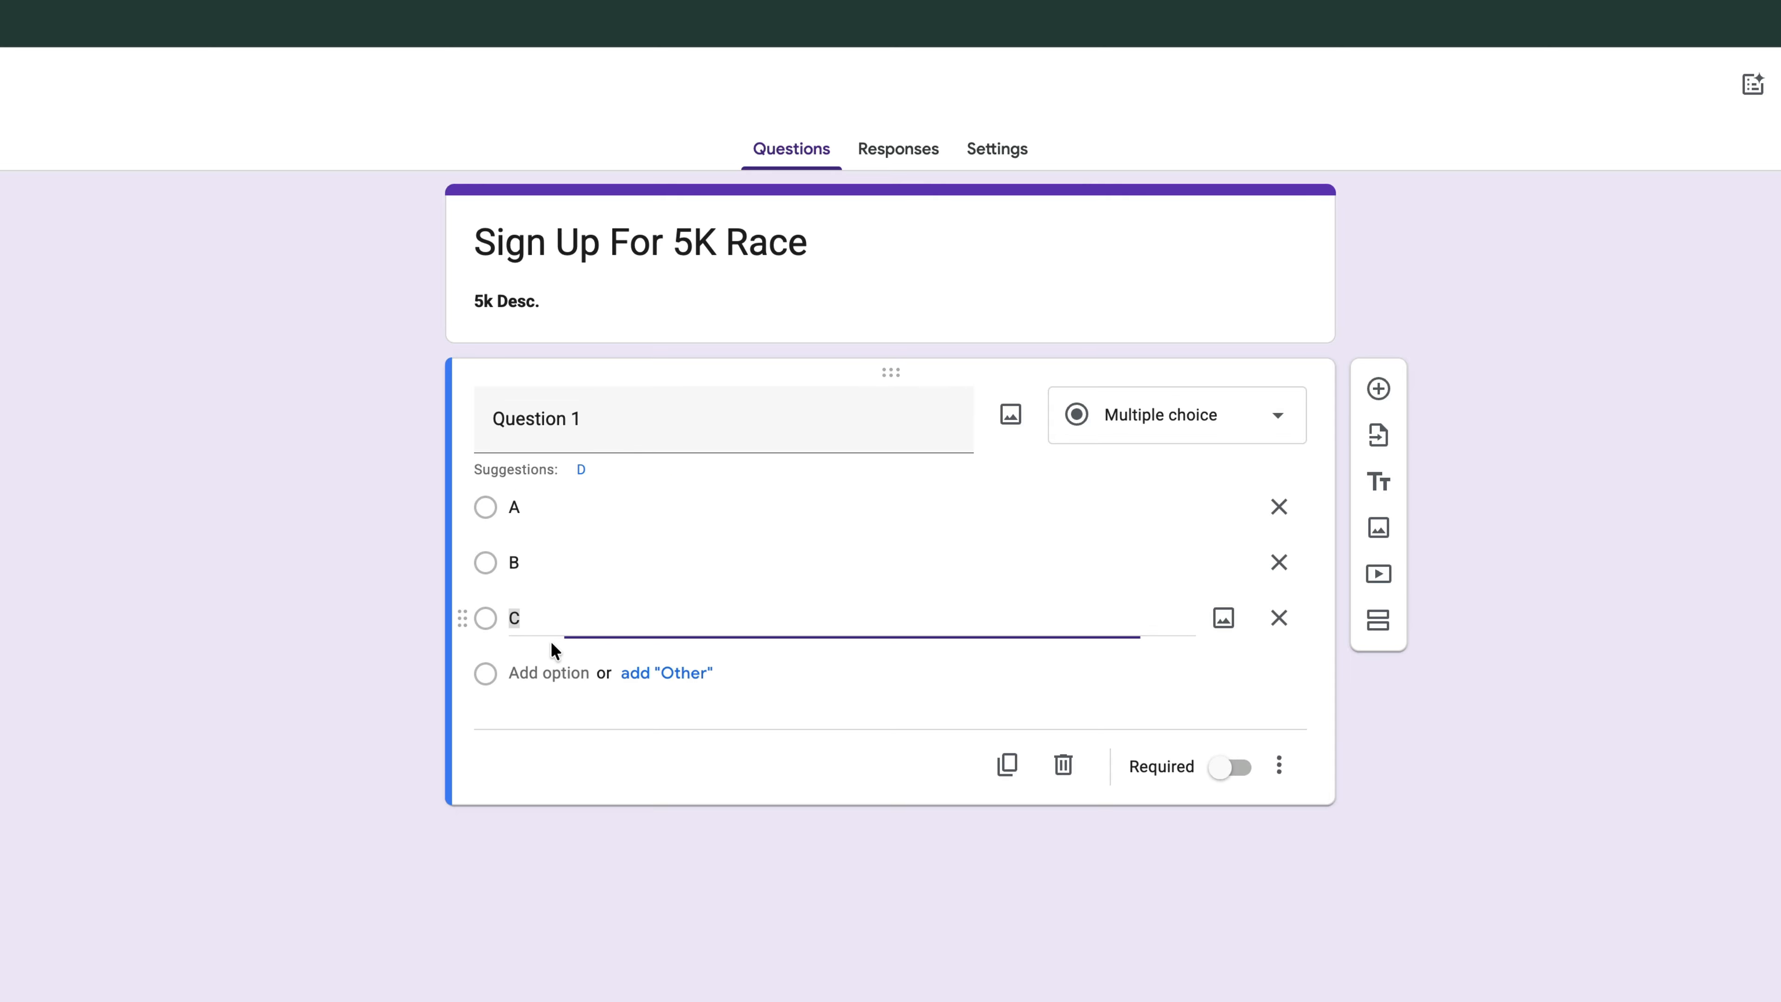
pyautogui.click(540, 671)
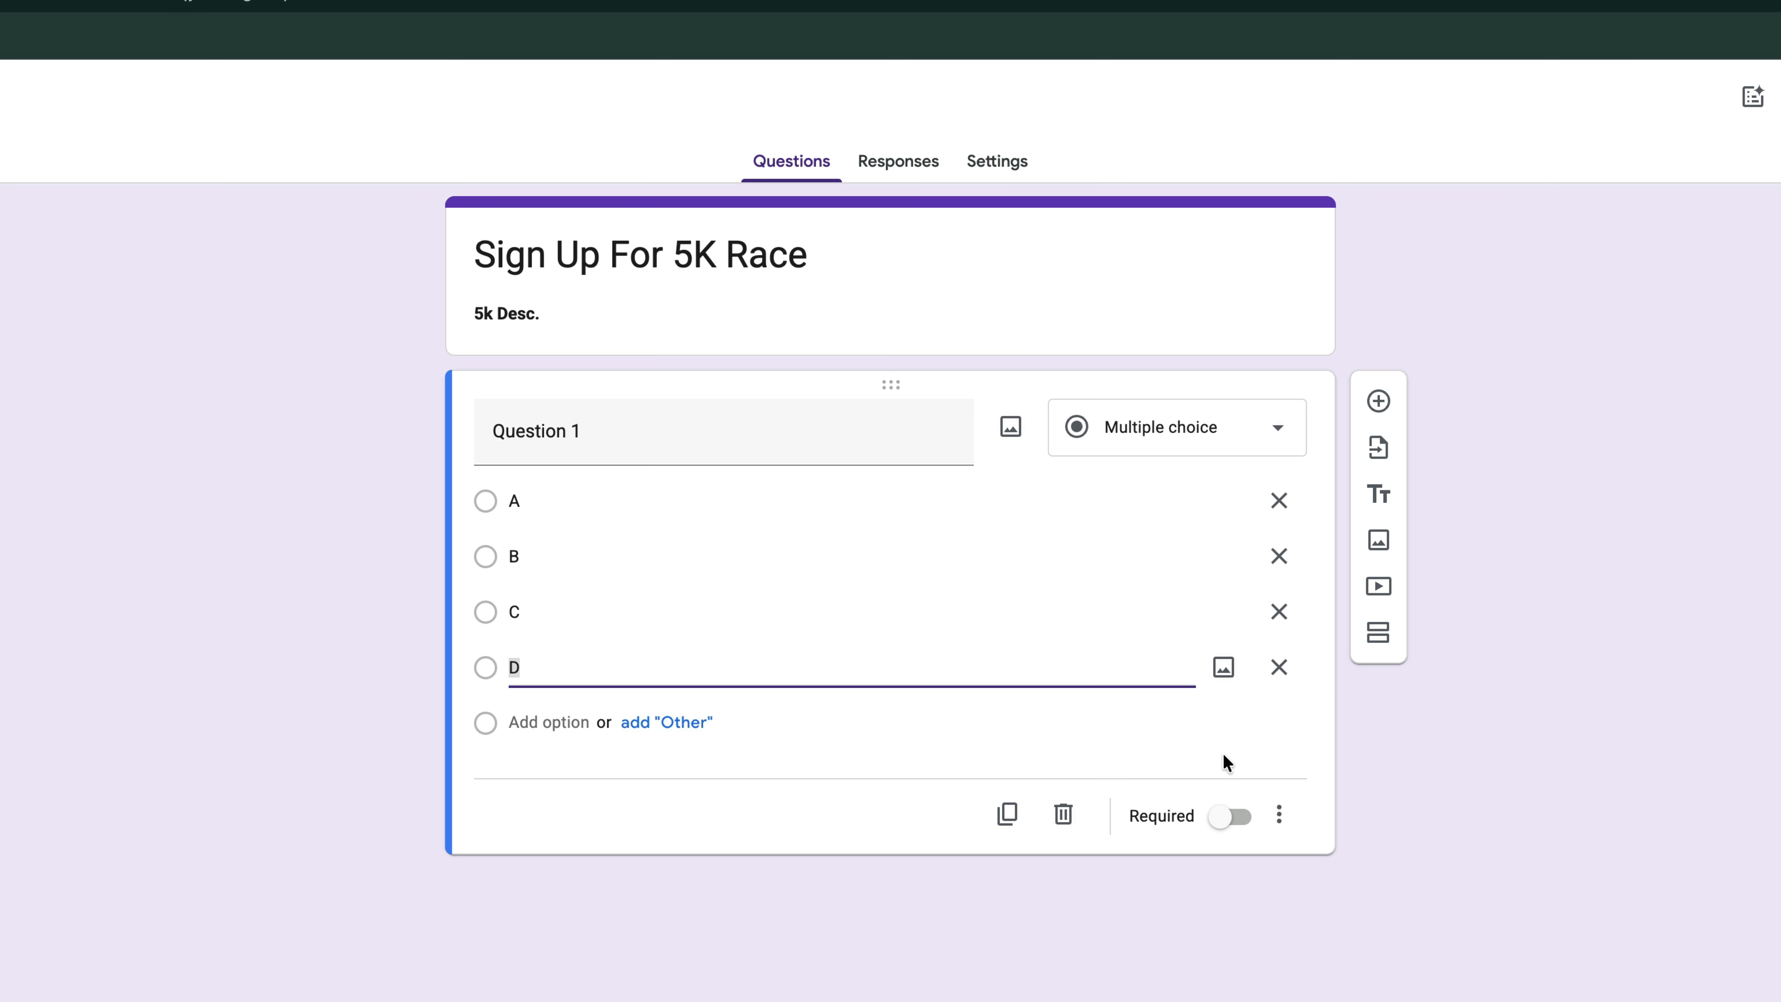
# - Replace option D with a new unnamed fourth option and view the image sources available for it
pyautogui.click(1279, 667)
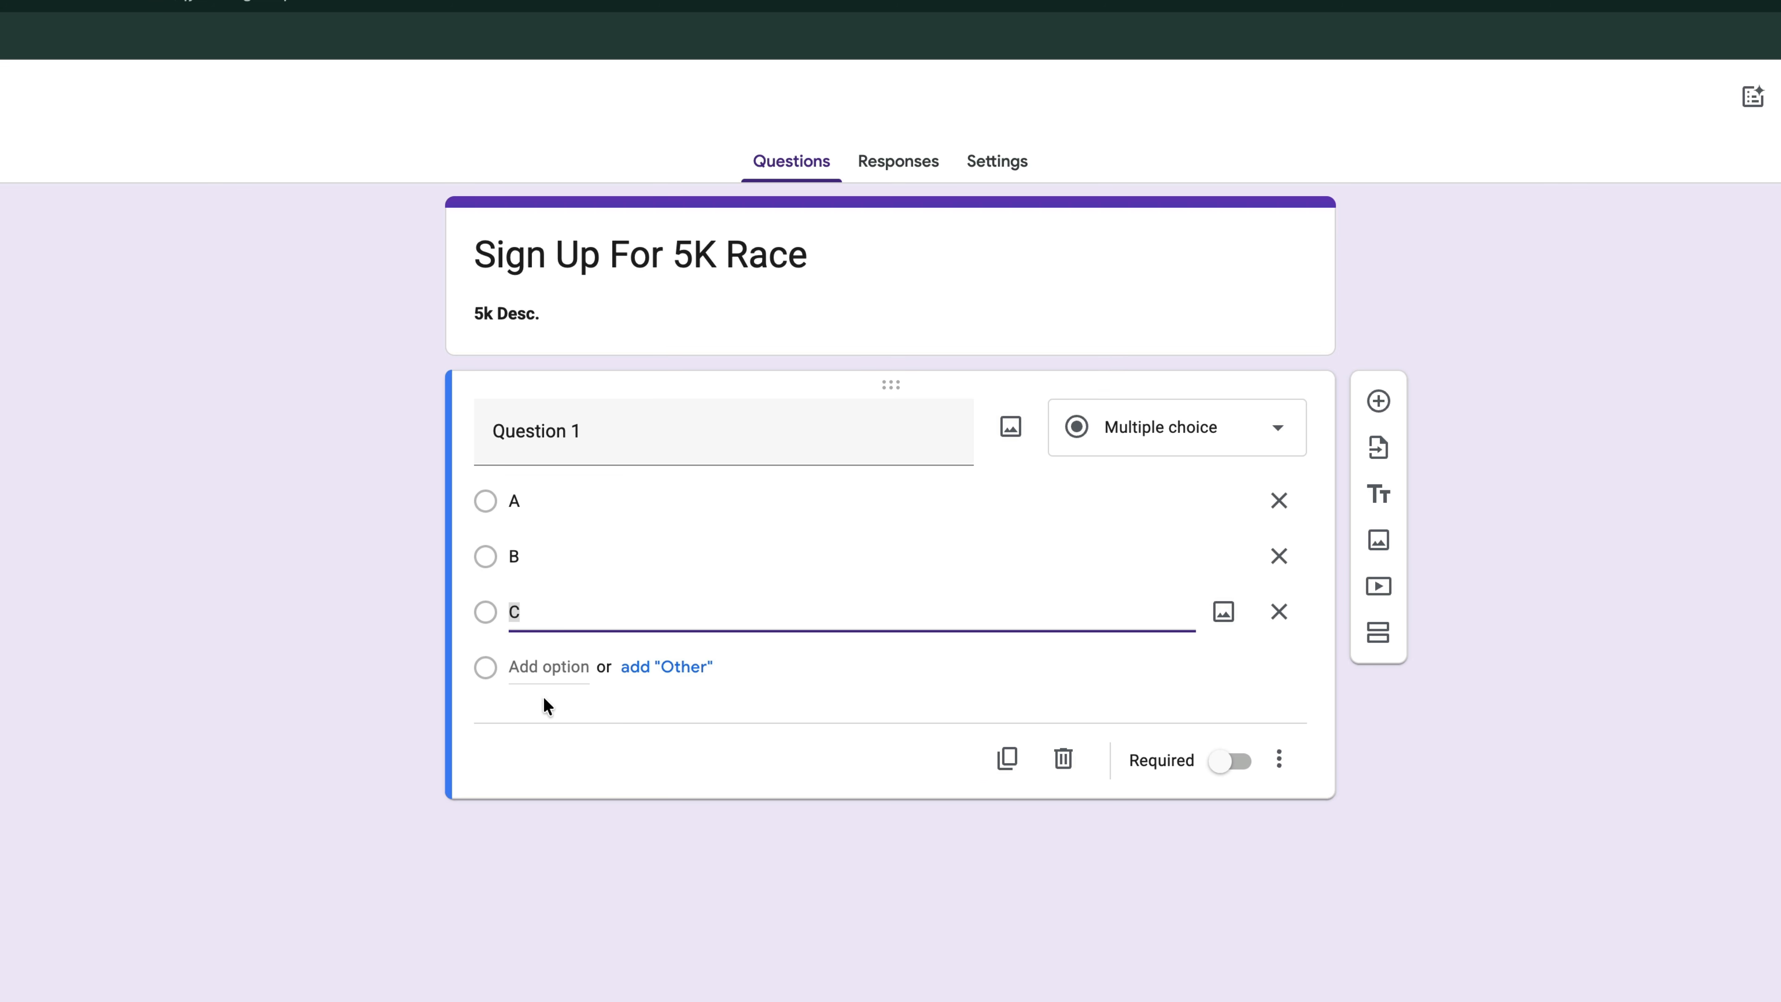
pyautogui.click(531, 666)
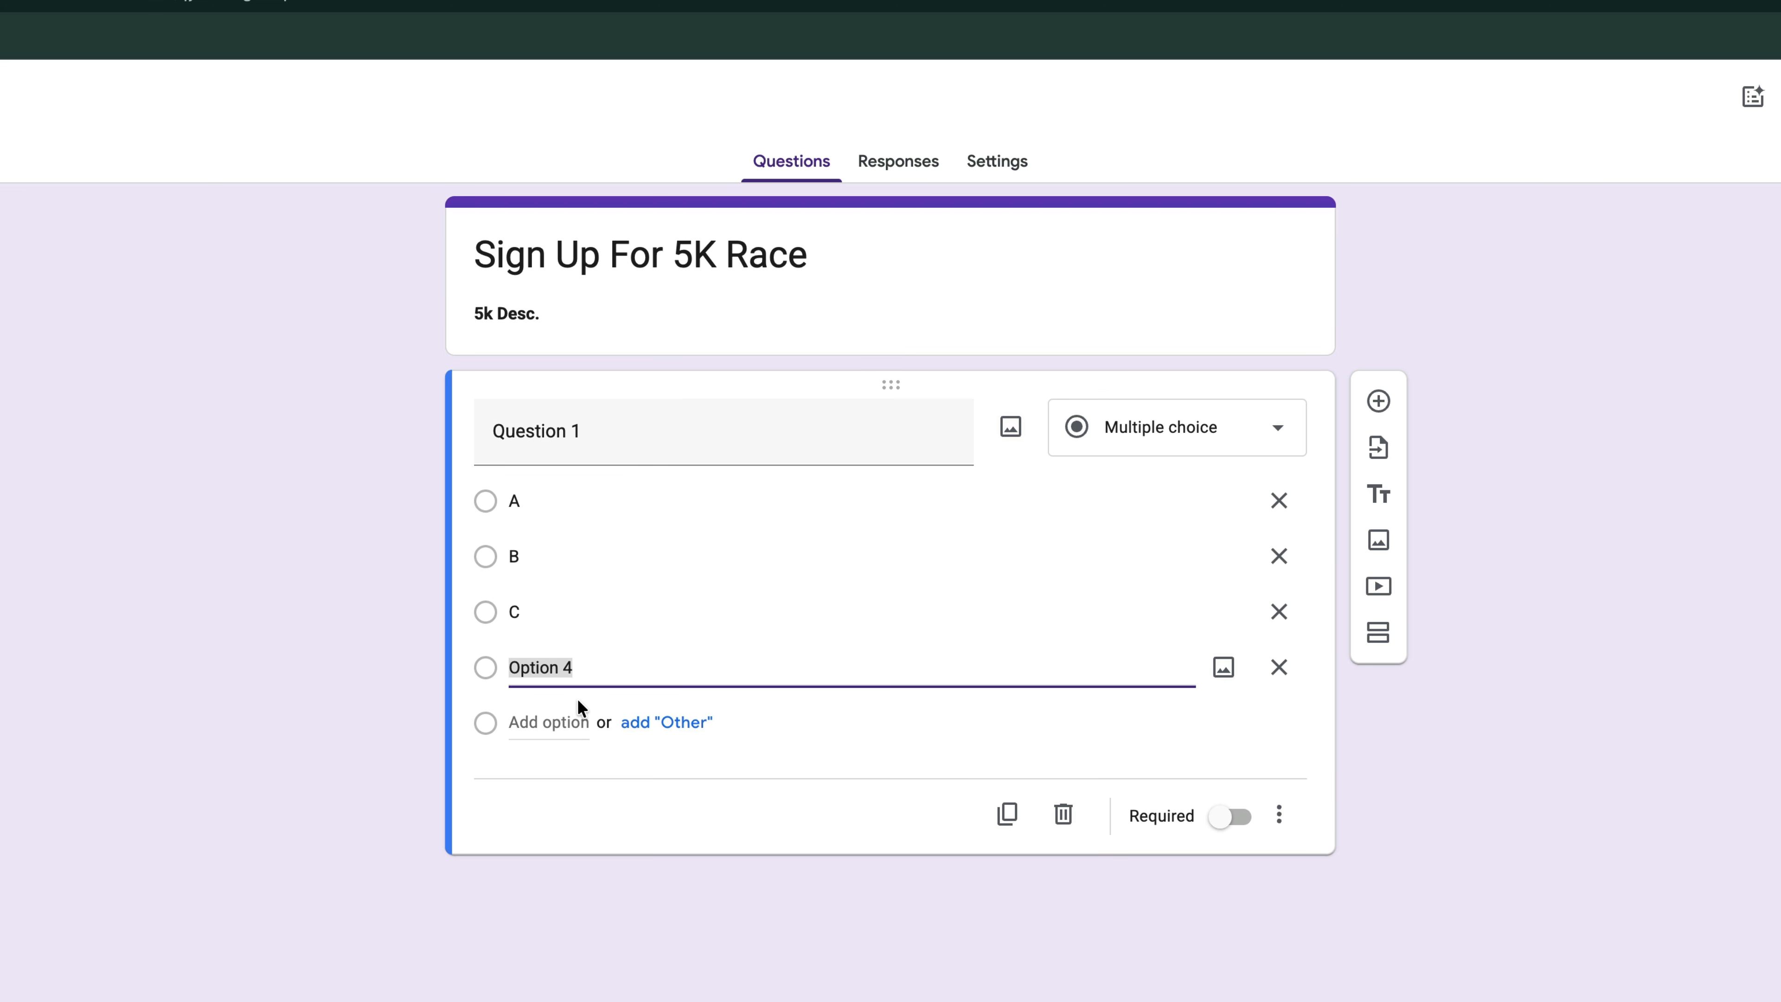
pyautogui.click(1223, 667)
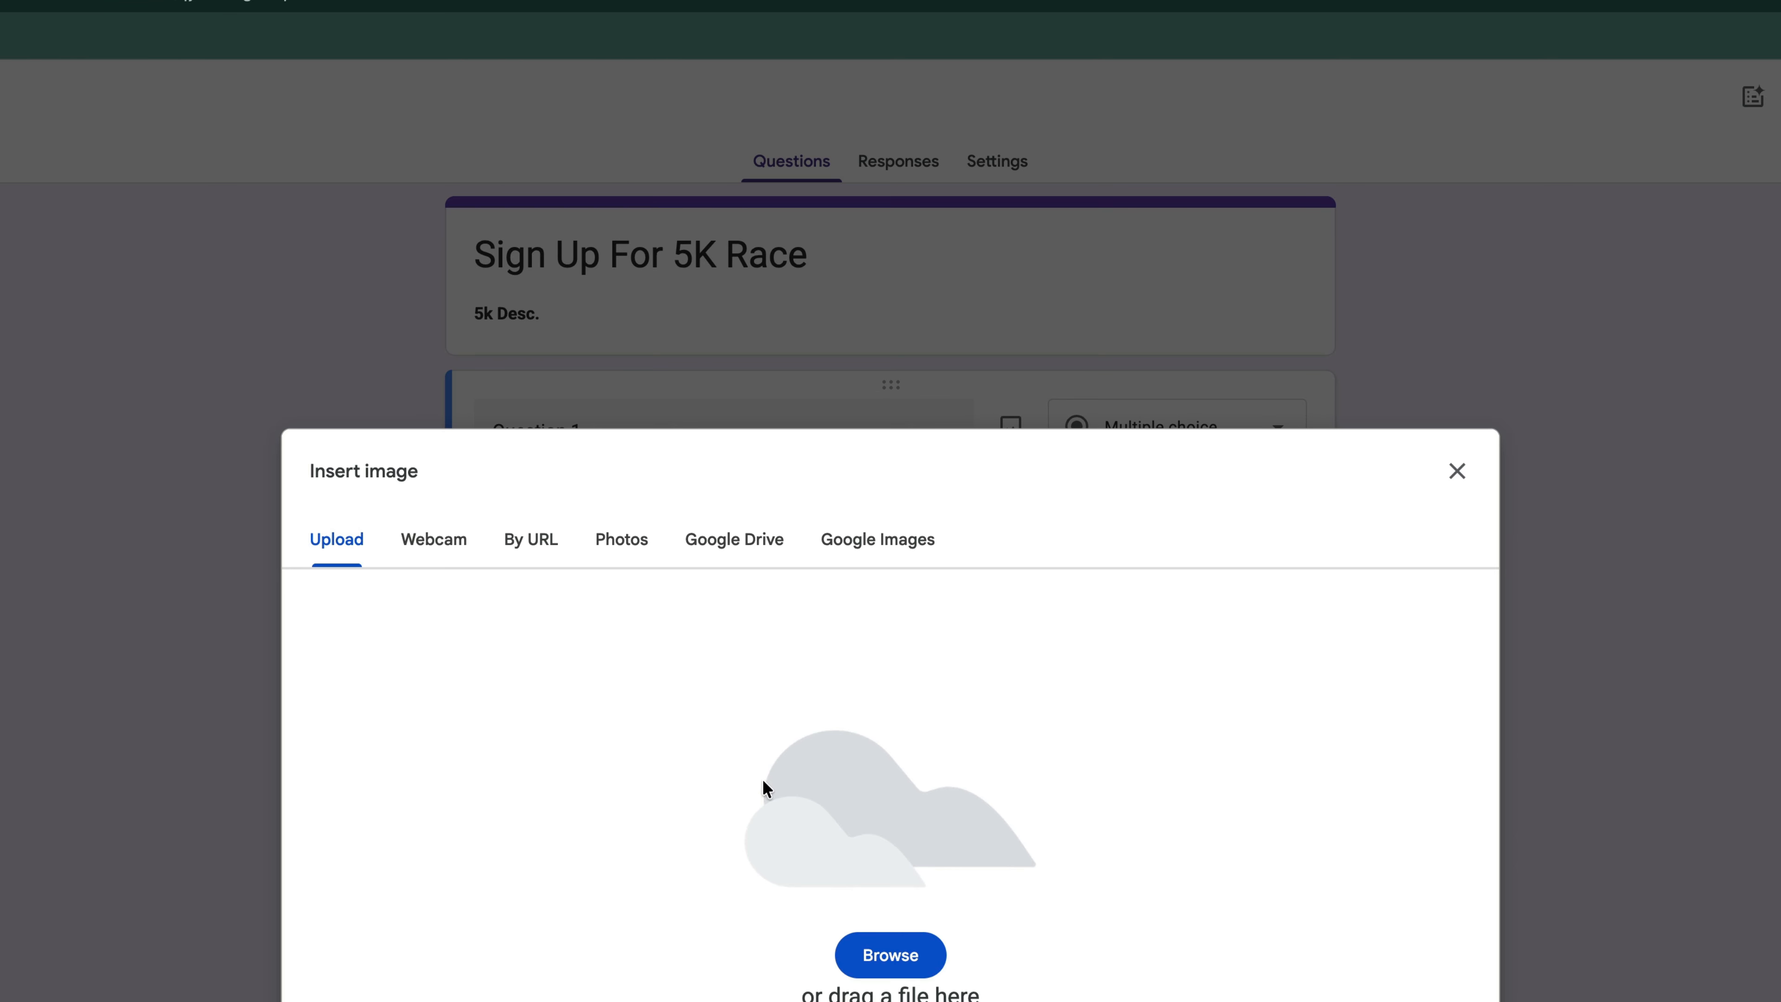
pyautogui.click(1457, 472)
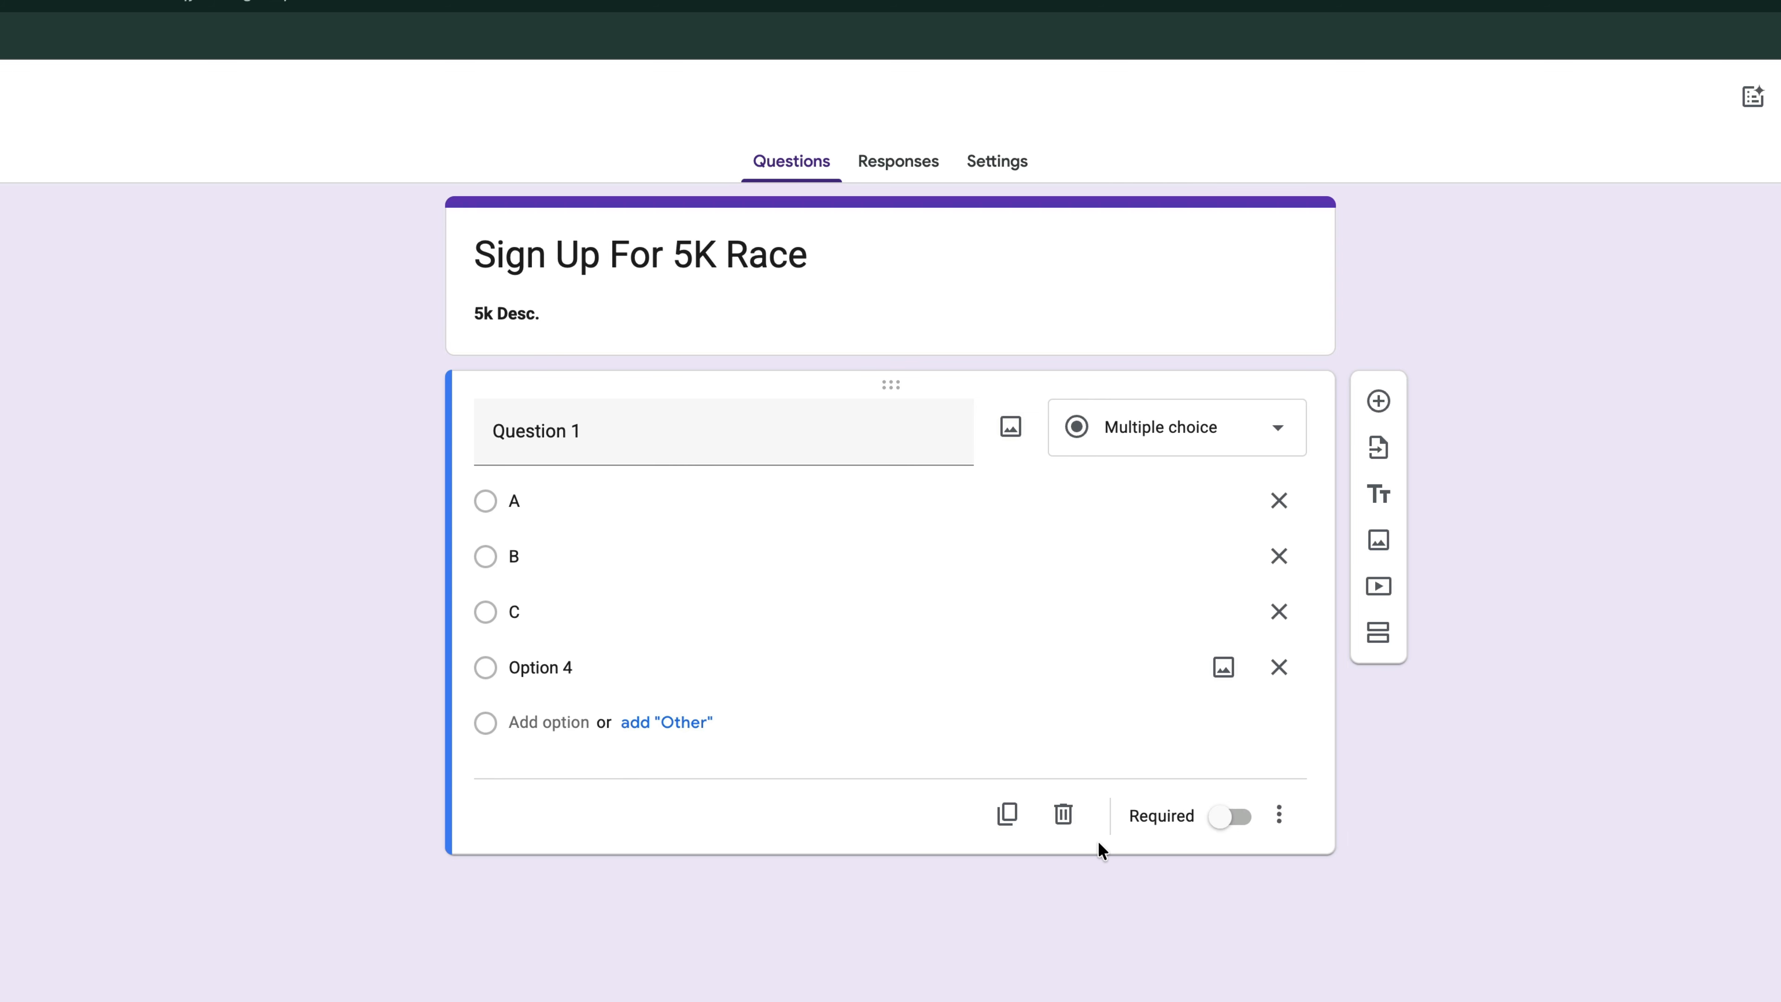
# - Make Question 1 required and turn on shuffling of its option order
pyautogui.click(1228, 821)
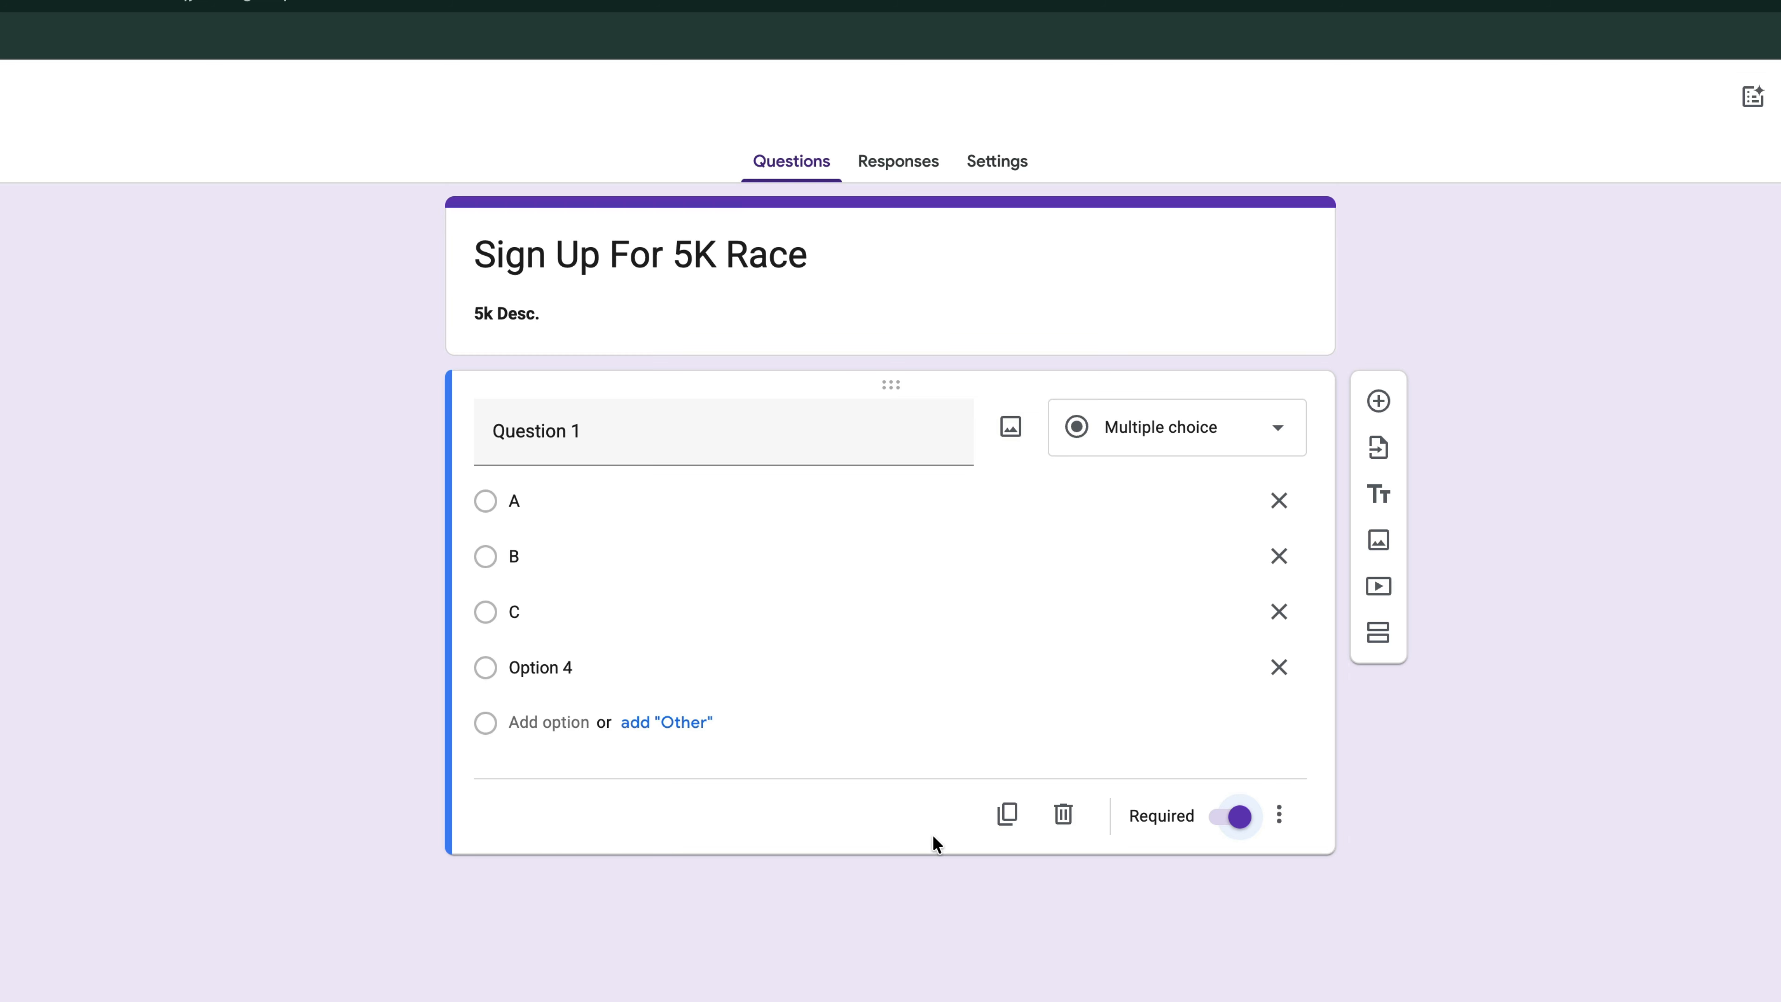
pyautogui.click(1063, 814)
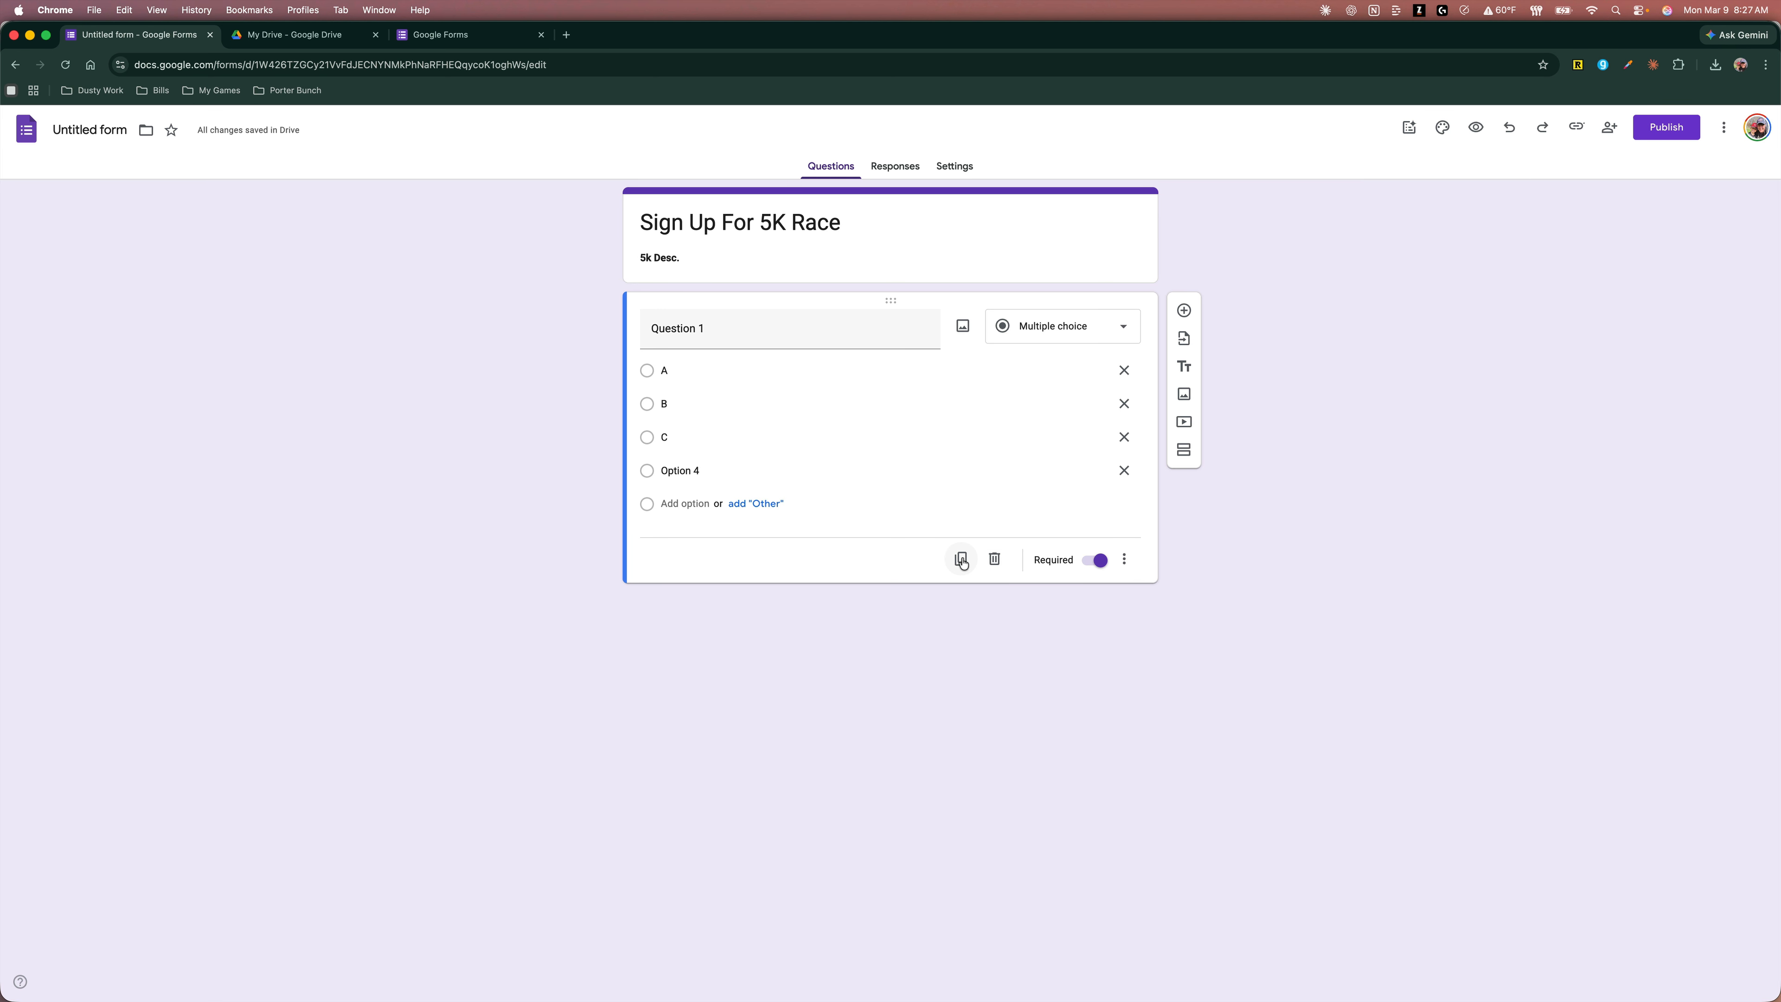
pyautogui.click(1126, 567)
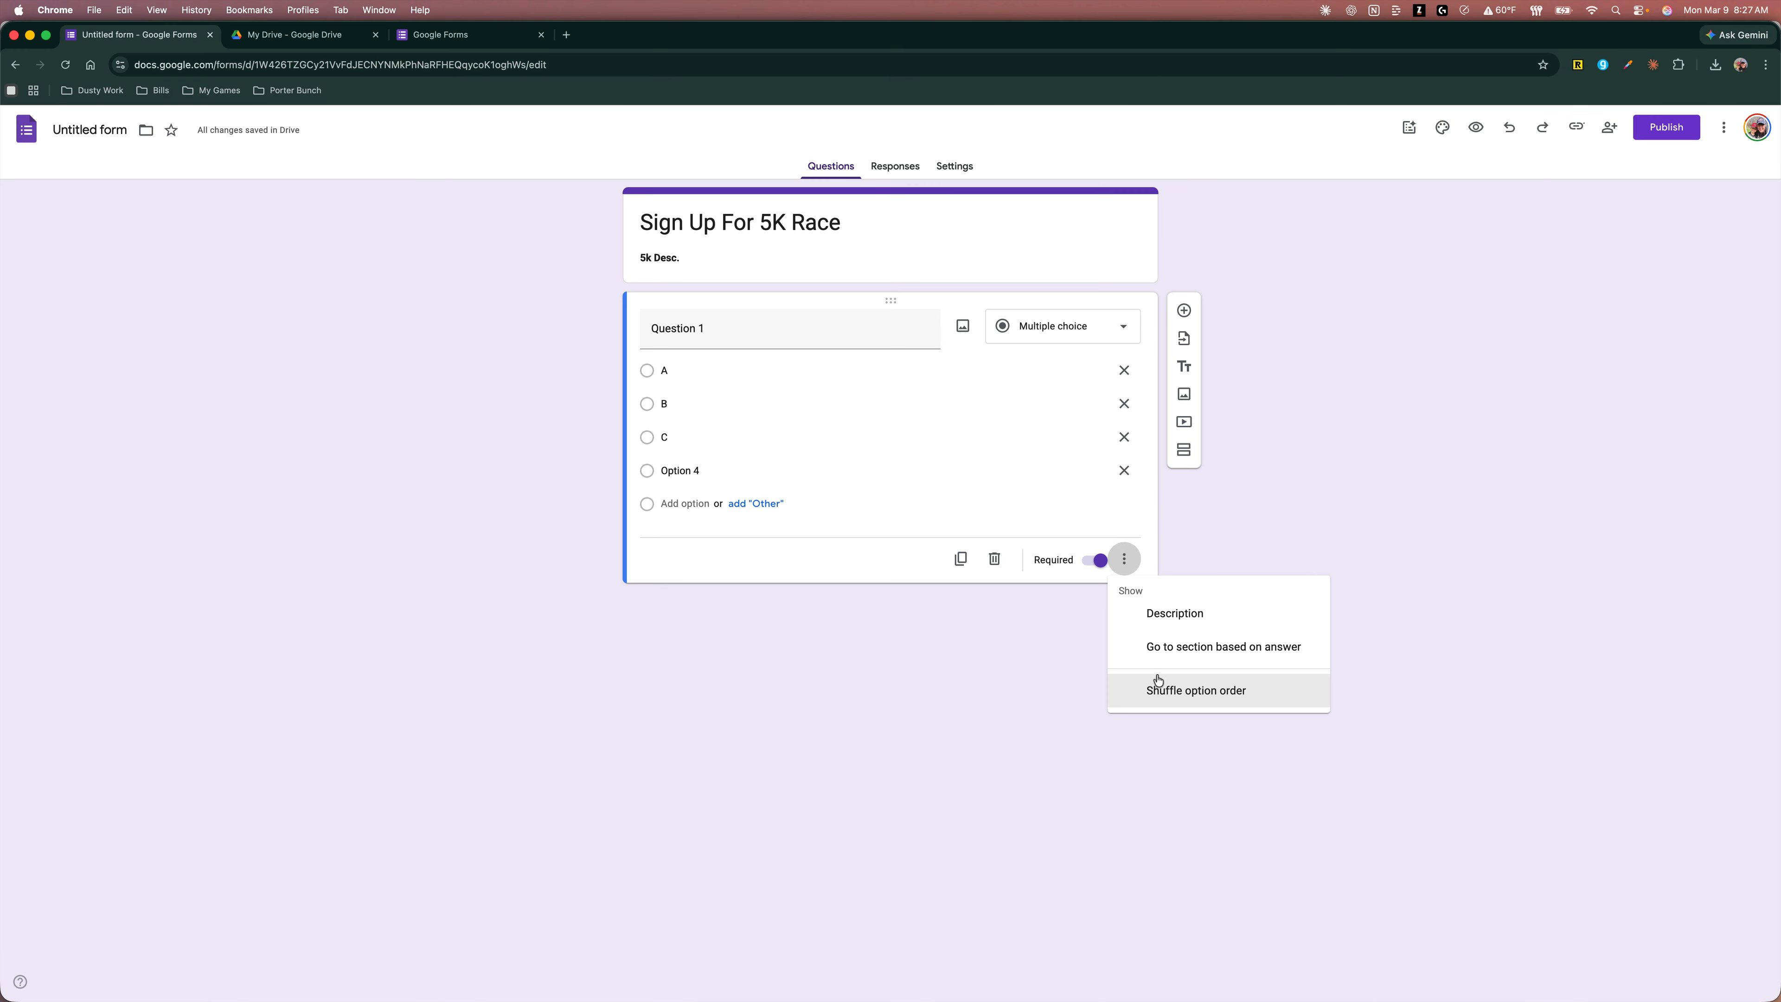
pyautogui.click(1157, 690)
# - Add a second question below Question 1 and try the Short answer and Paragraph types on it
pyautogui.click(1183, 311)
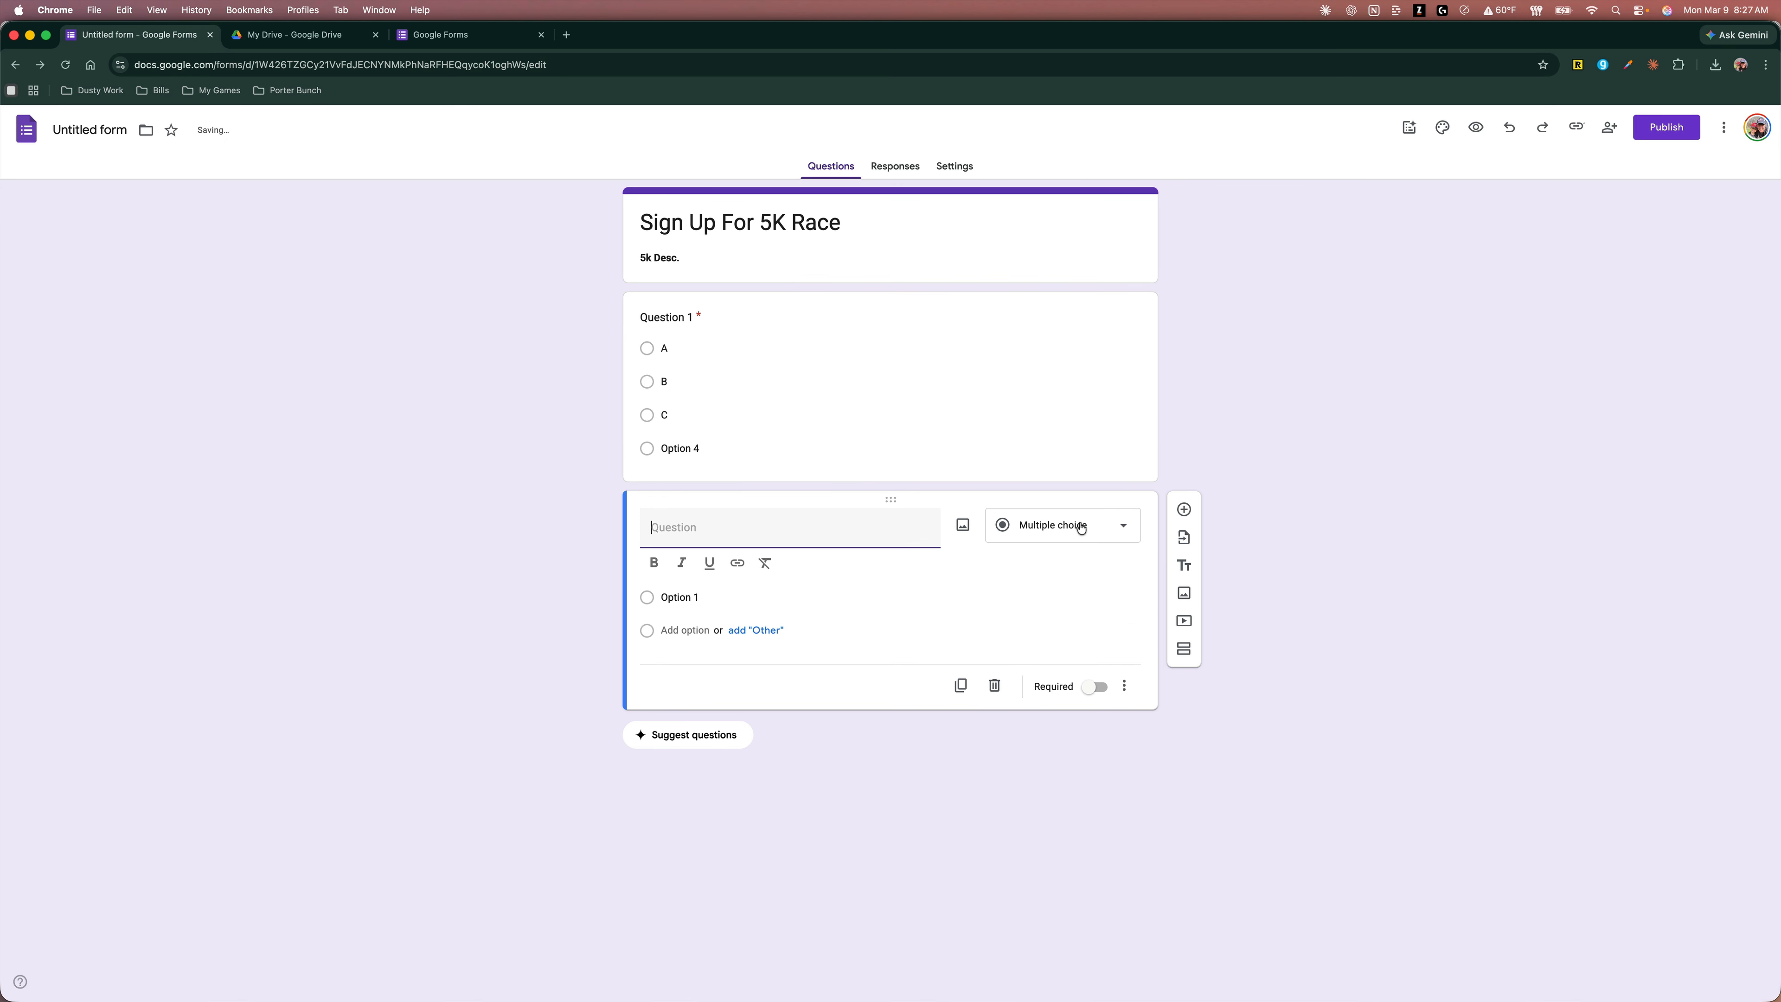
pyautogui.click(1062, 522)
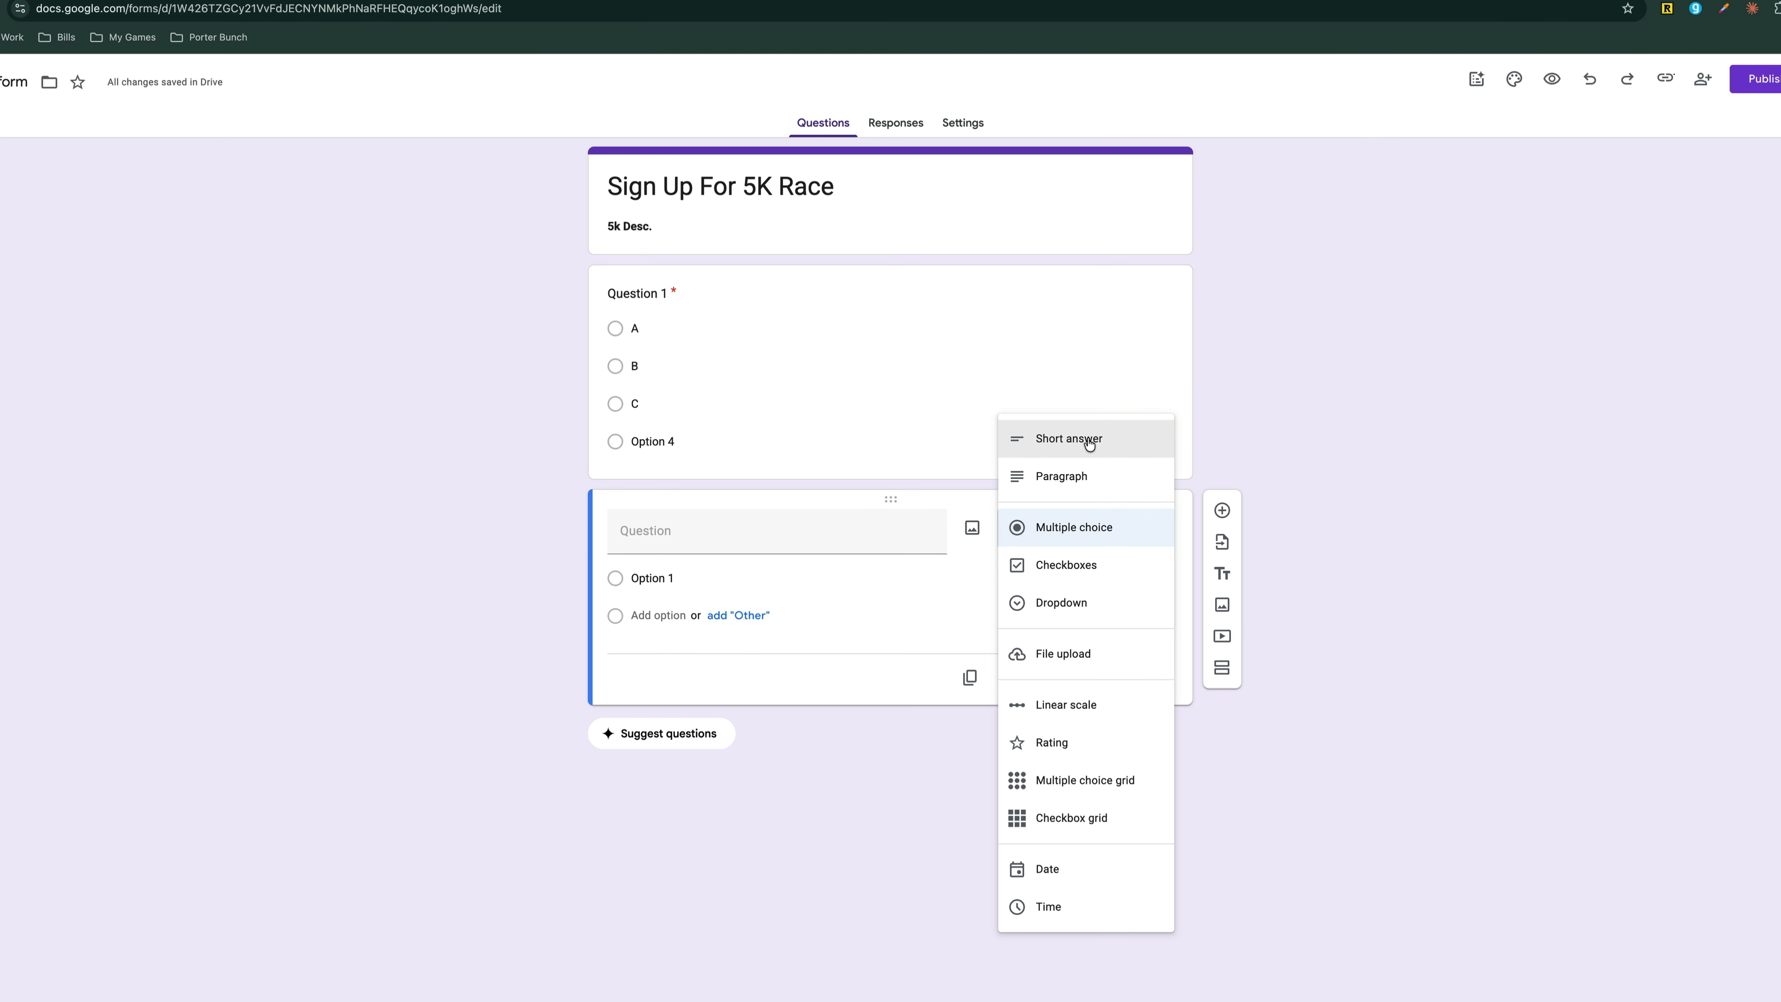
pyautogui.click(1089, 444)
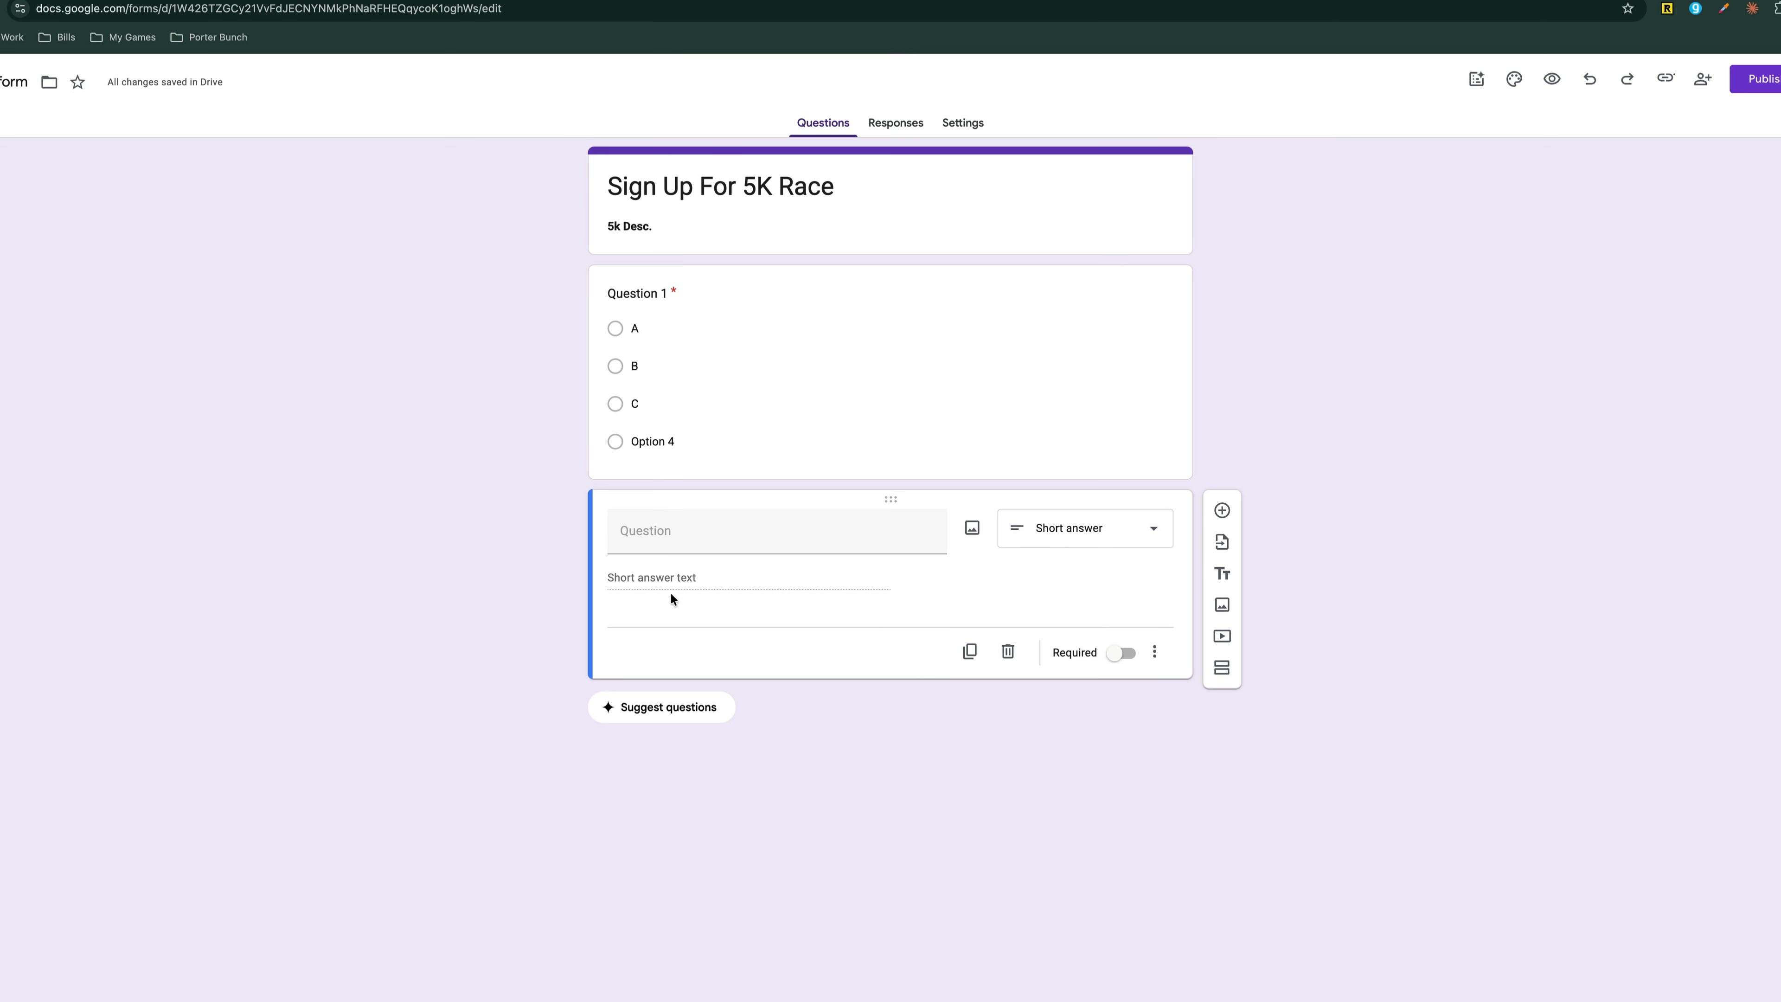
pyautogui.click(1087, 539)
pyautogui.click(1075, 578)
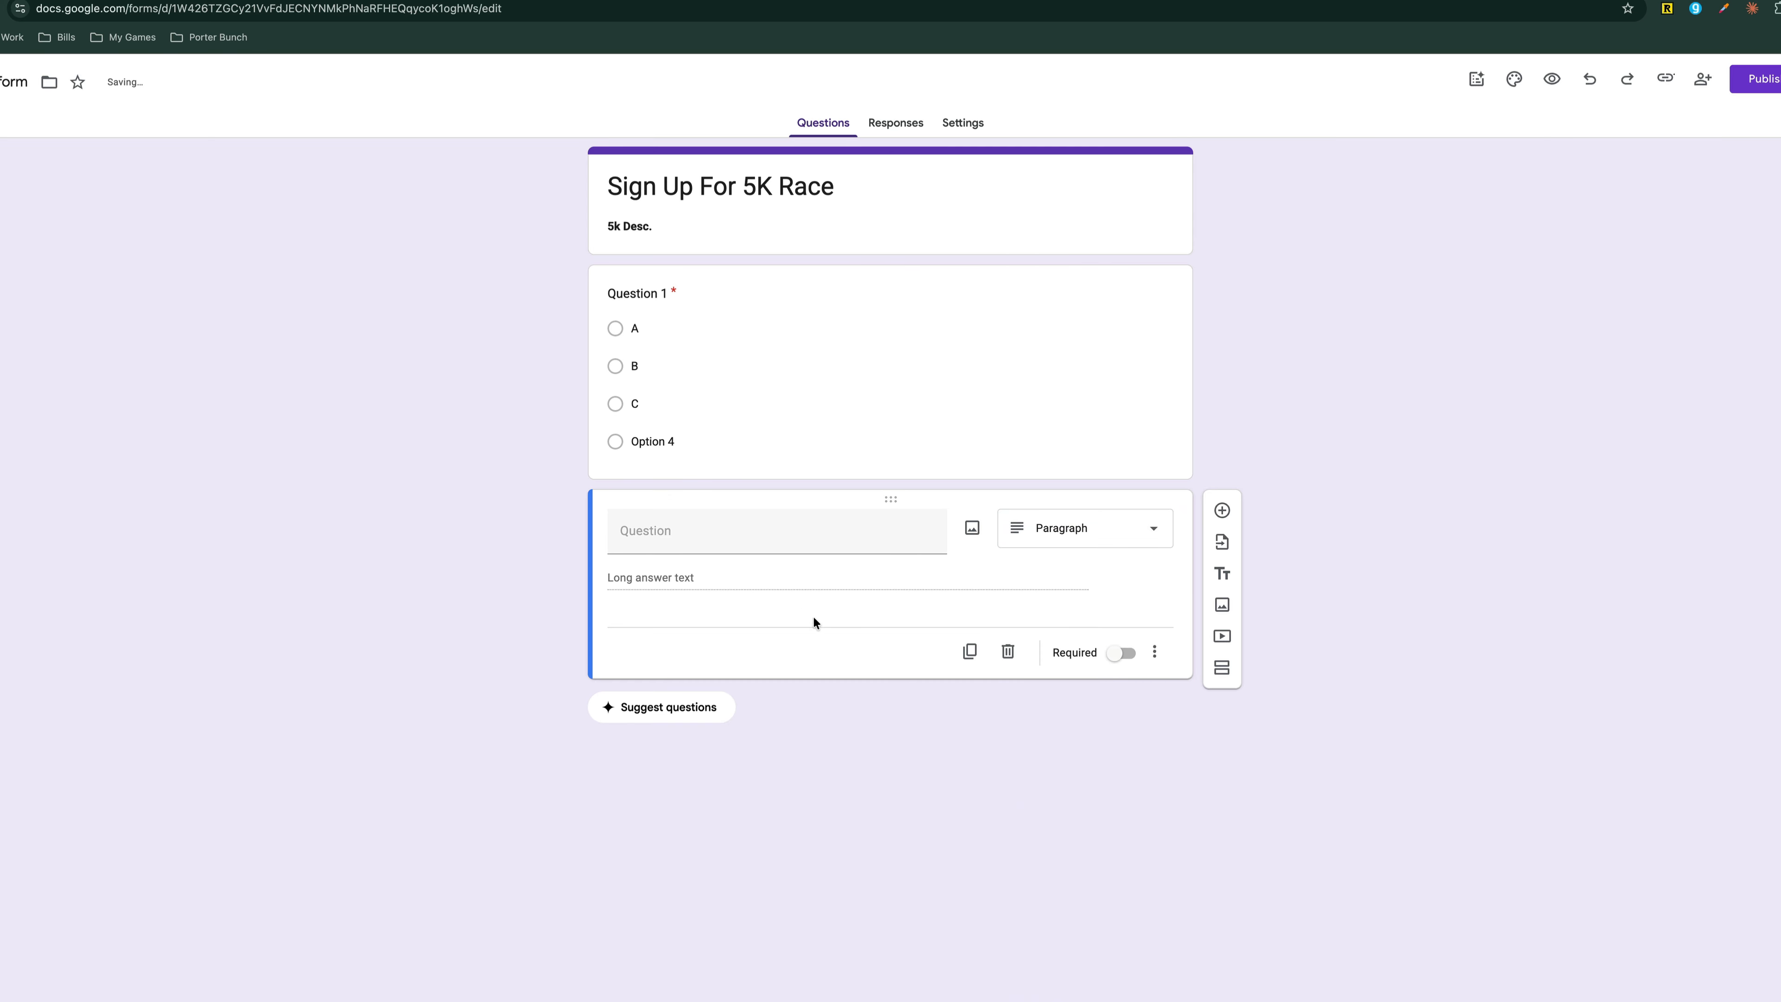
# - Change the new question to Checkboxes with four default options and convert it to a Dropdown
pyautogui.click(1055, 534)
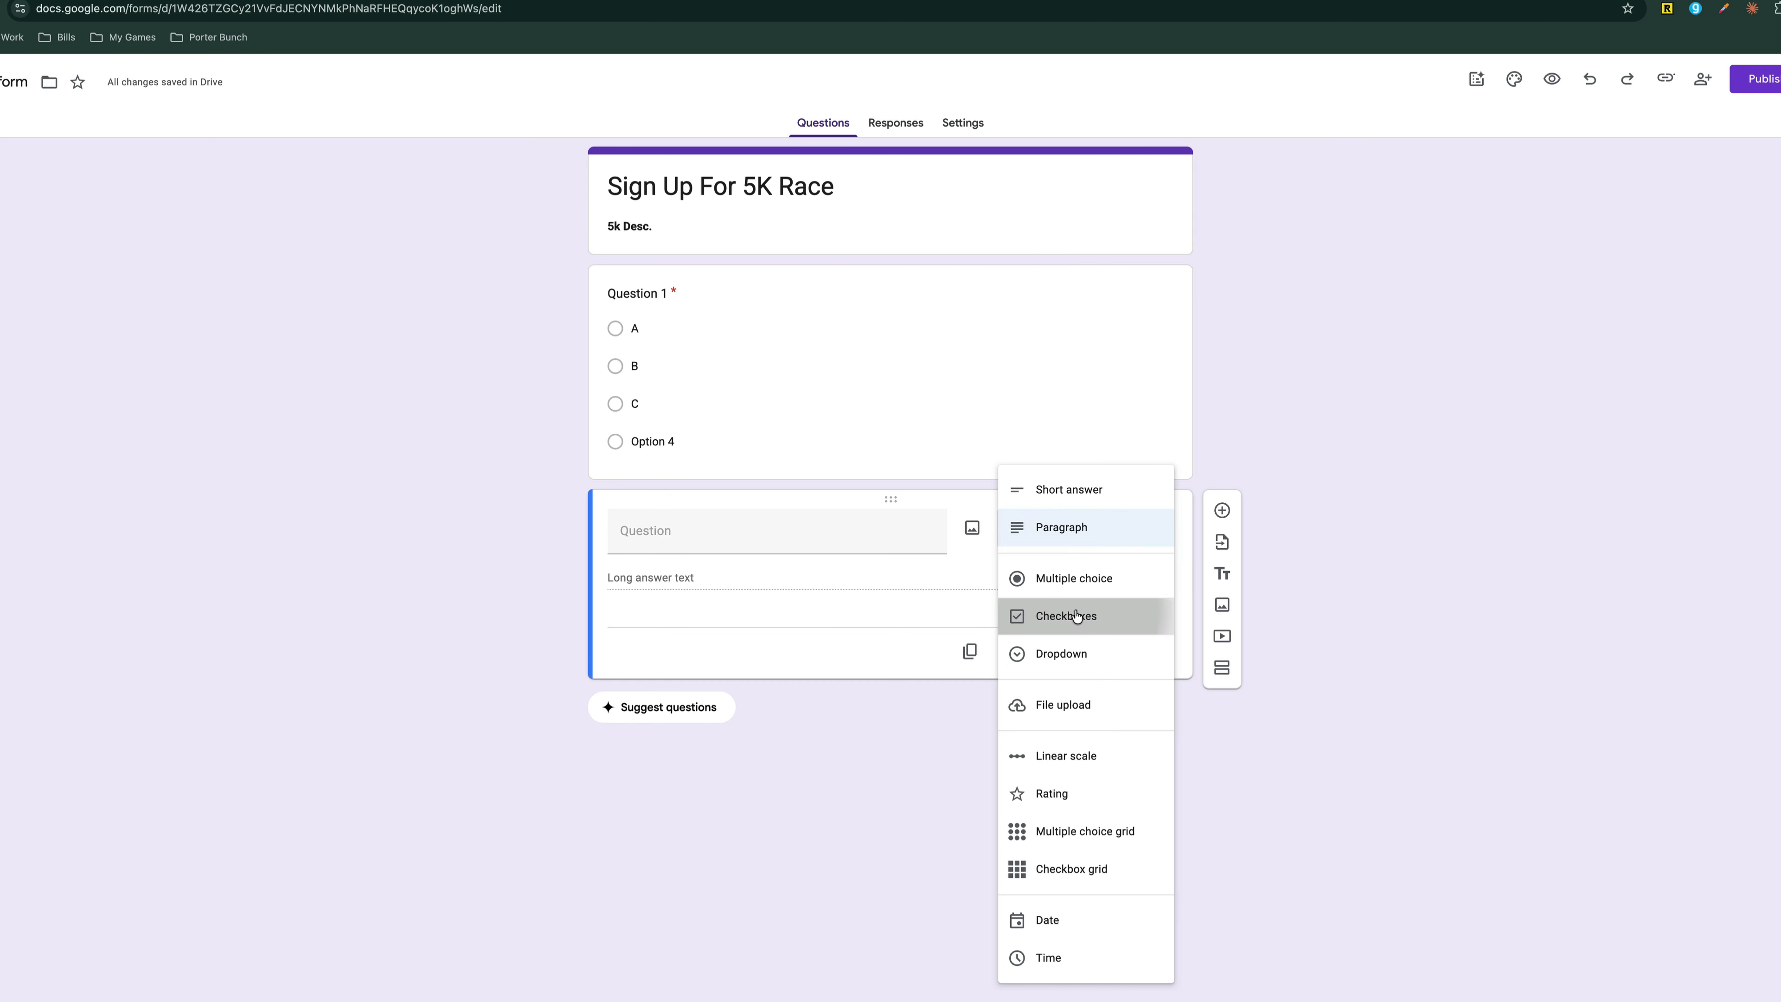
pyautogui.click(1059, 616)
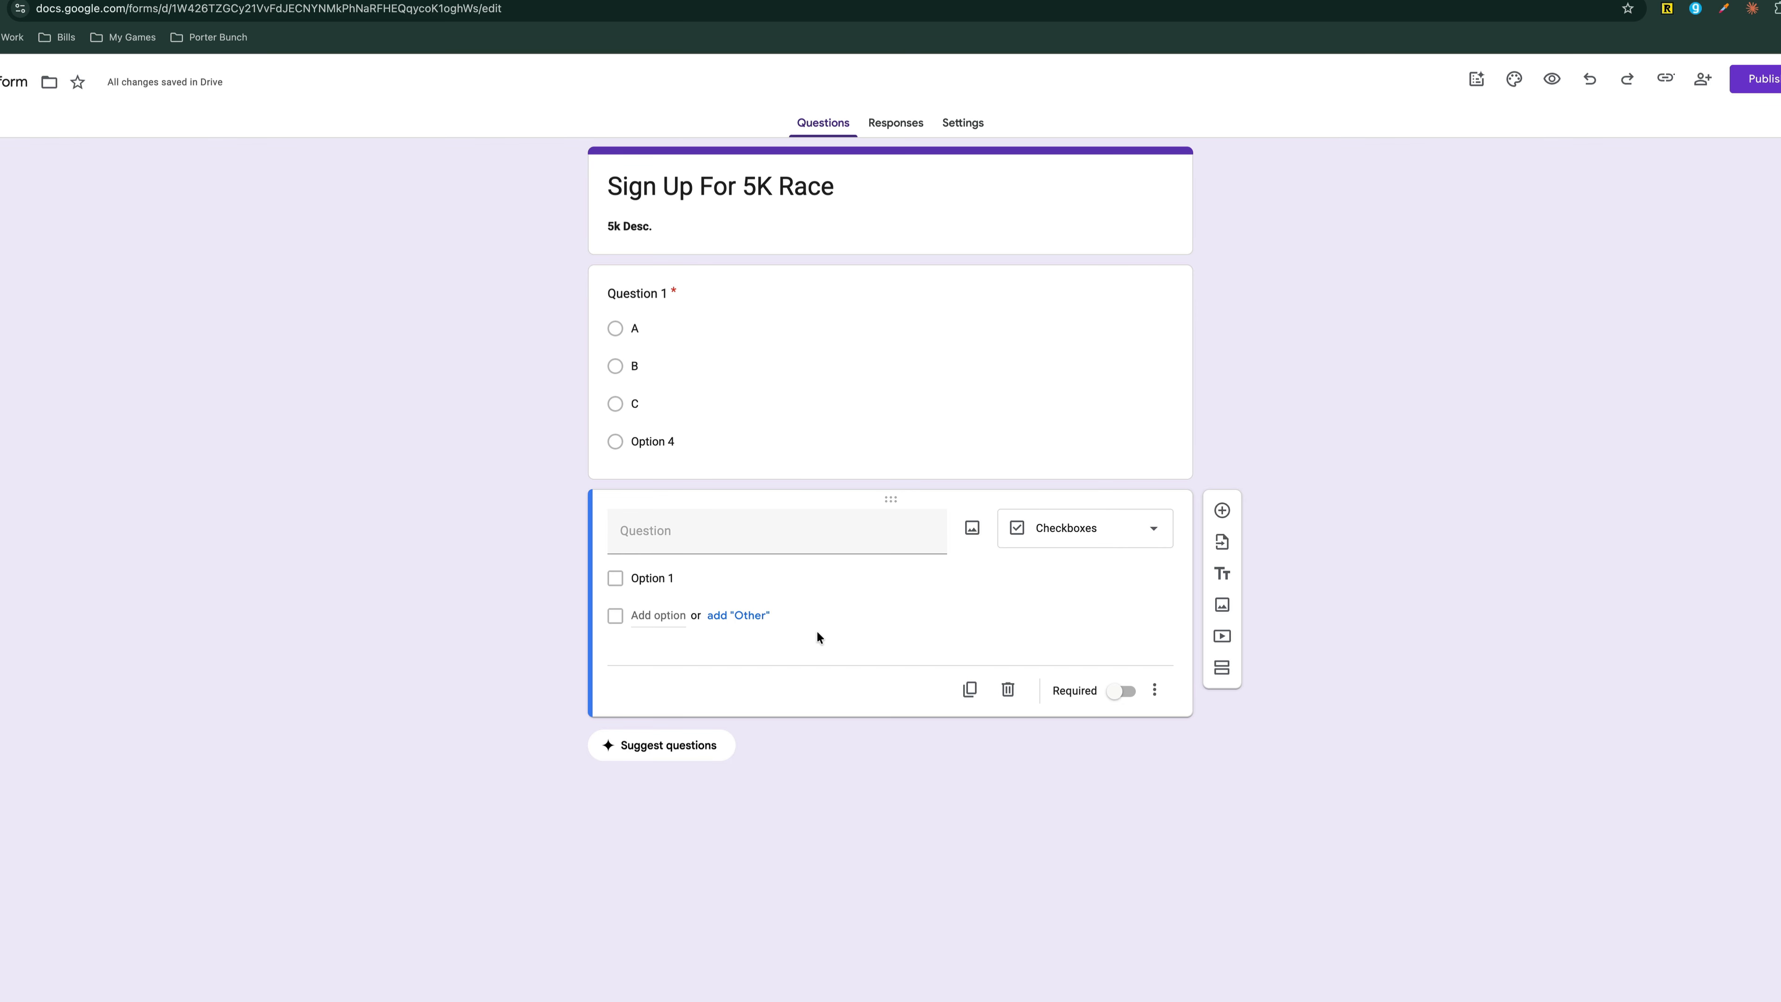
pyautogui.click(658, 615)
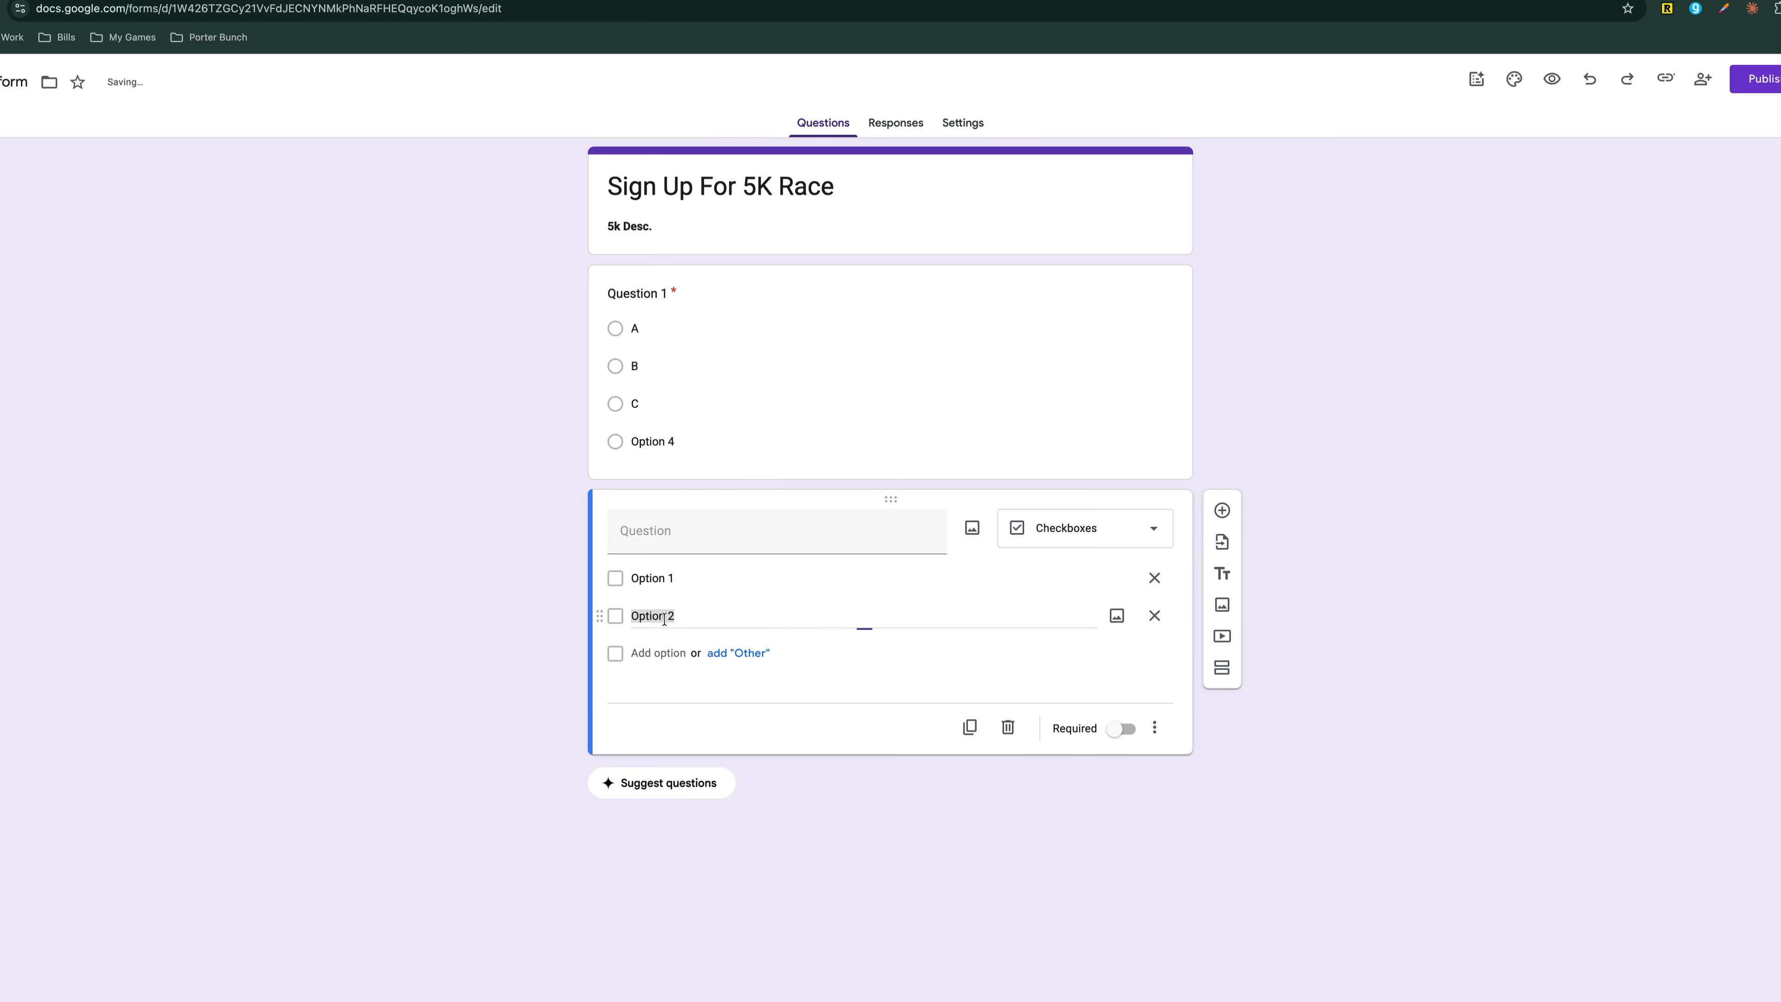
pyautogui.click(649, 653)
pyautogui.click(649, 691)
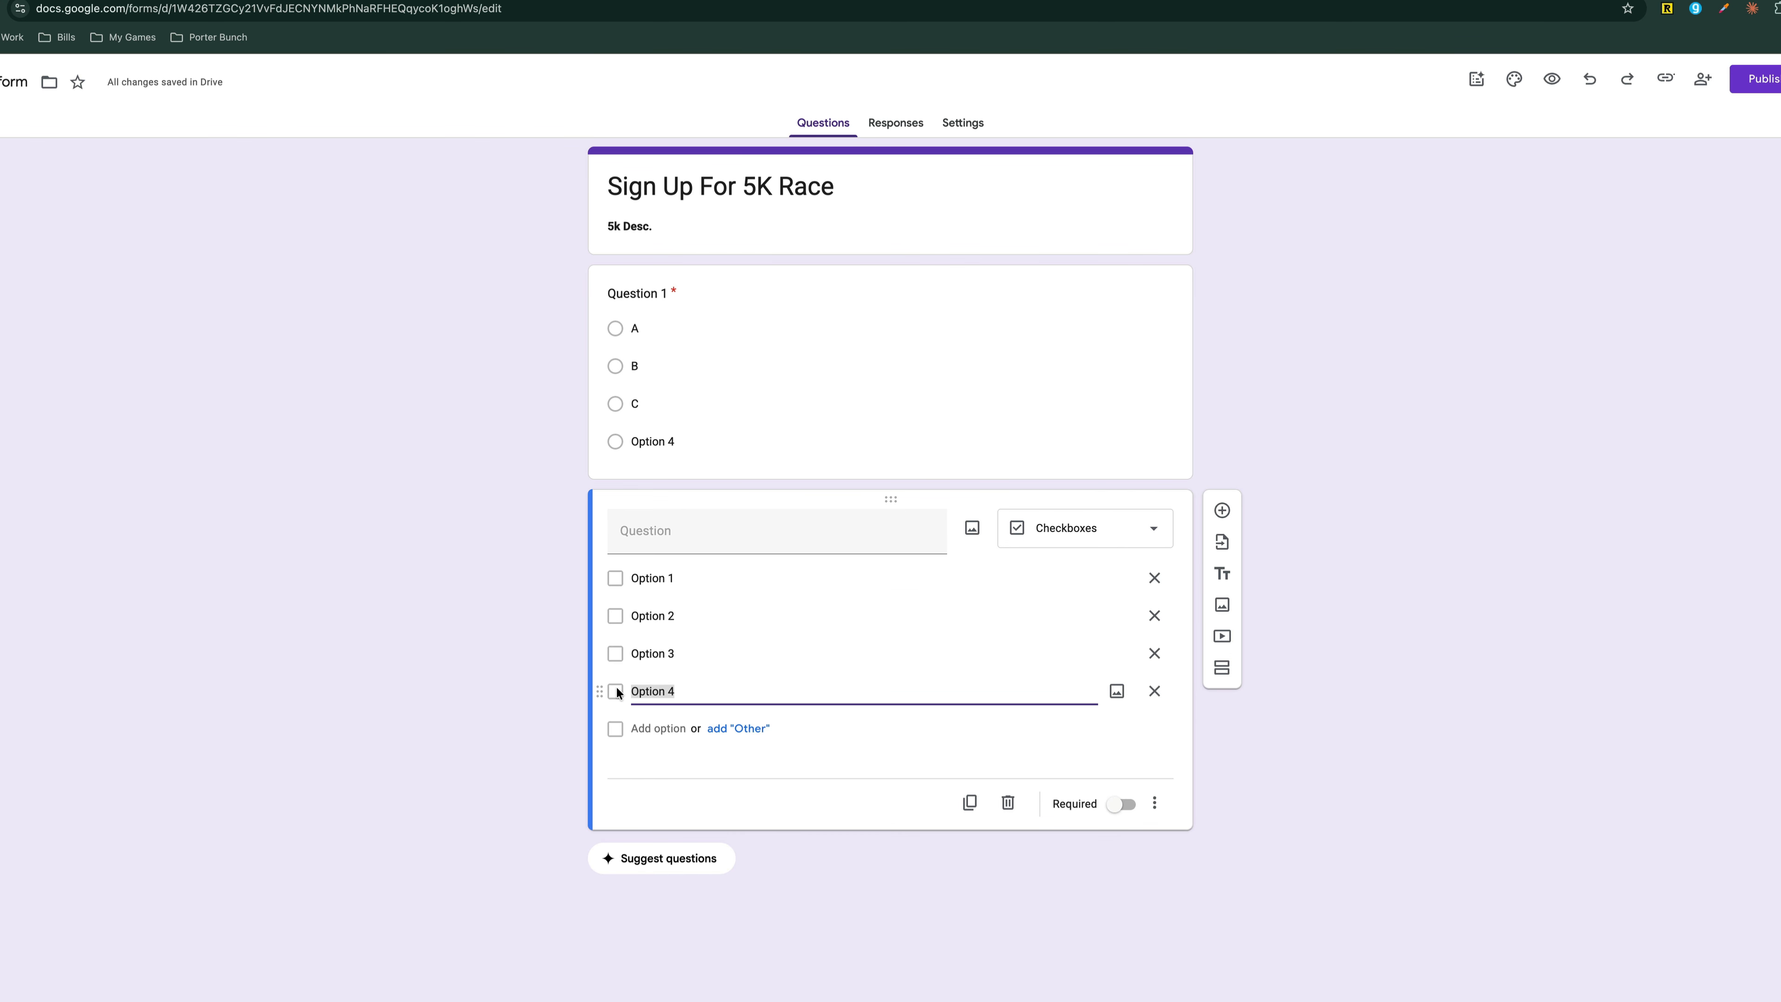
pyautogui.click(1025, 532)
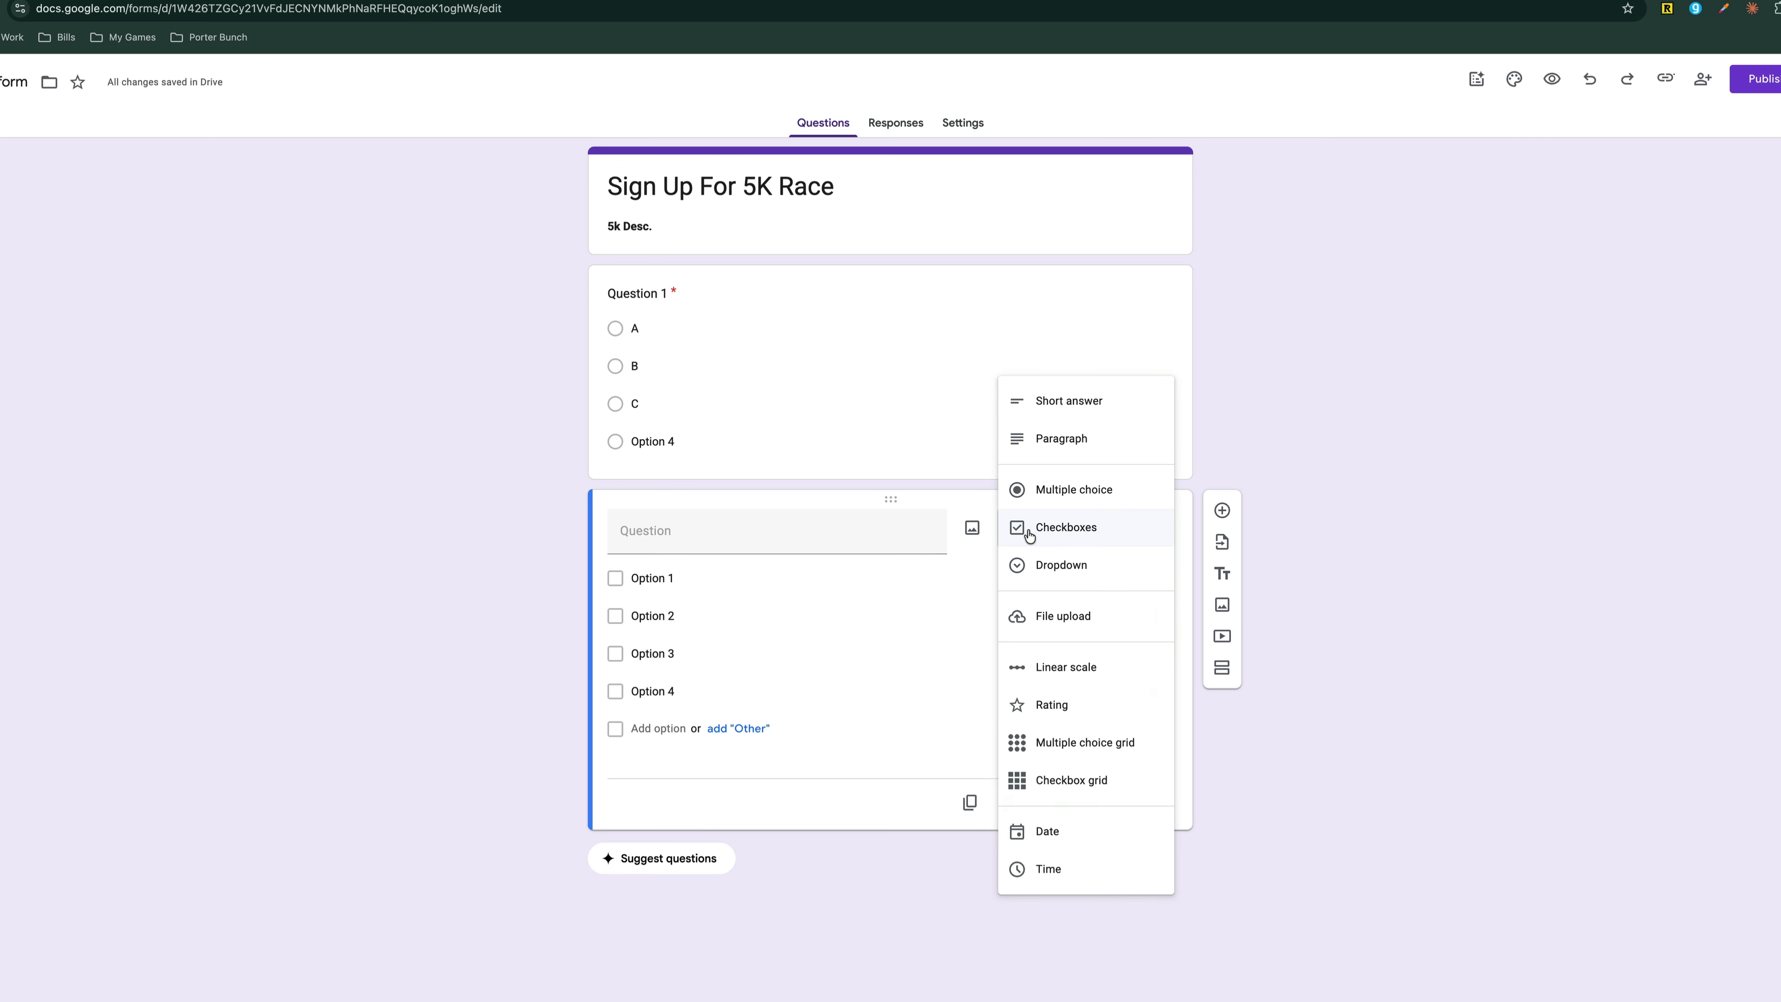
pyautogui.click(1082, 566)
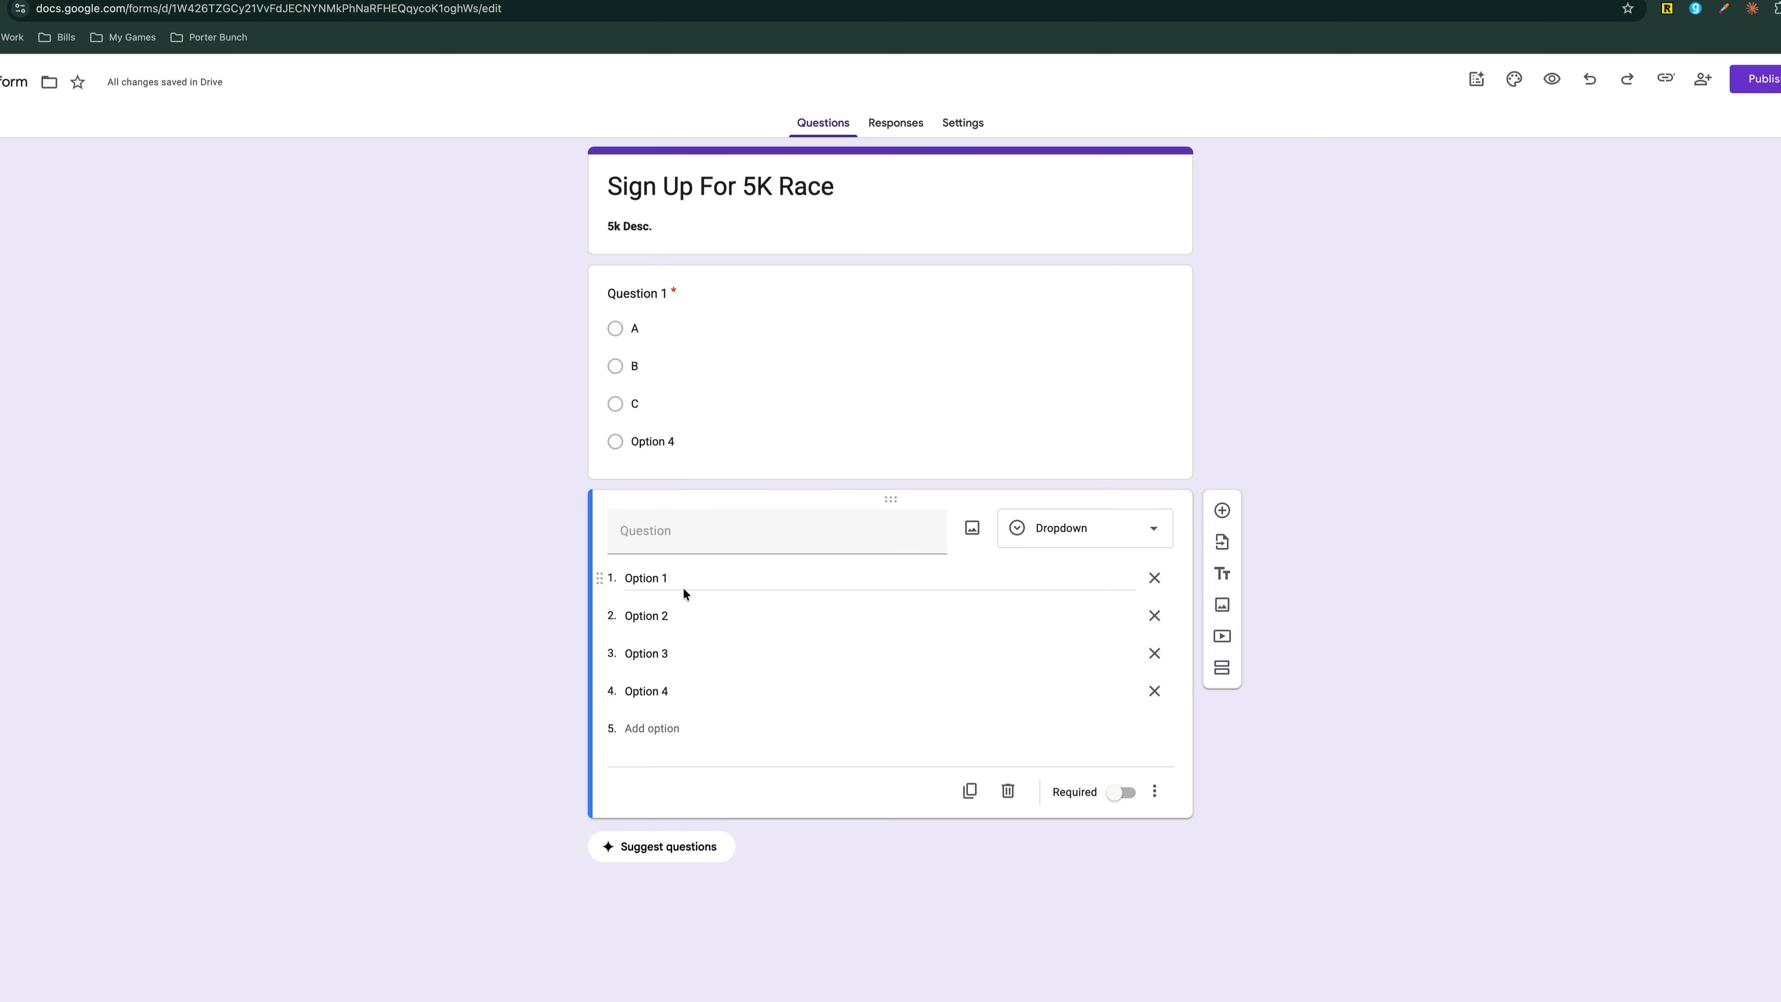
# - Change the second question to File upload and toggle its specific file types restriction on and off
pyautogui.click(1072, 542)
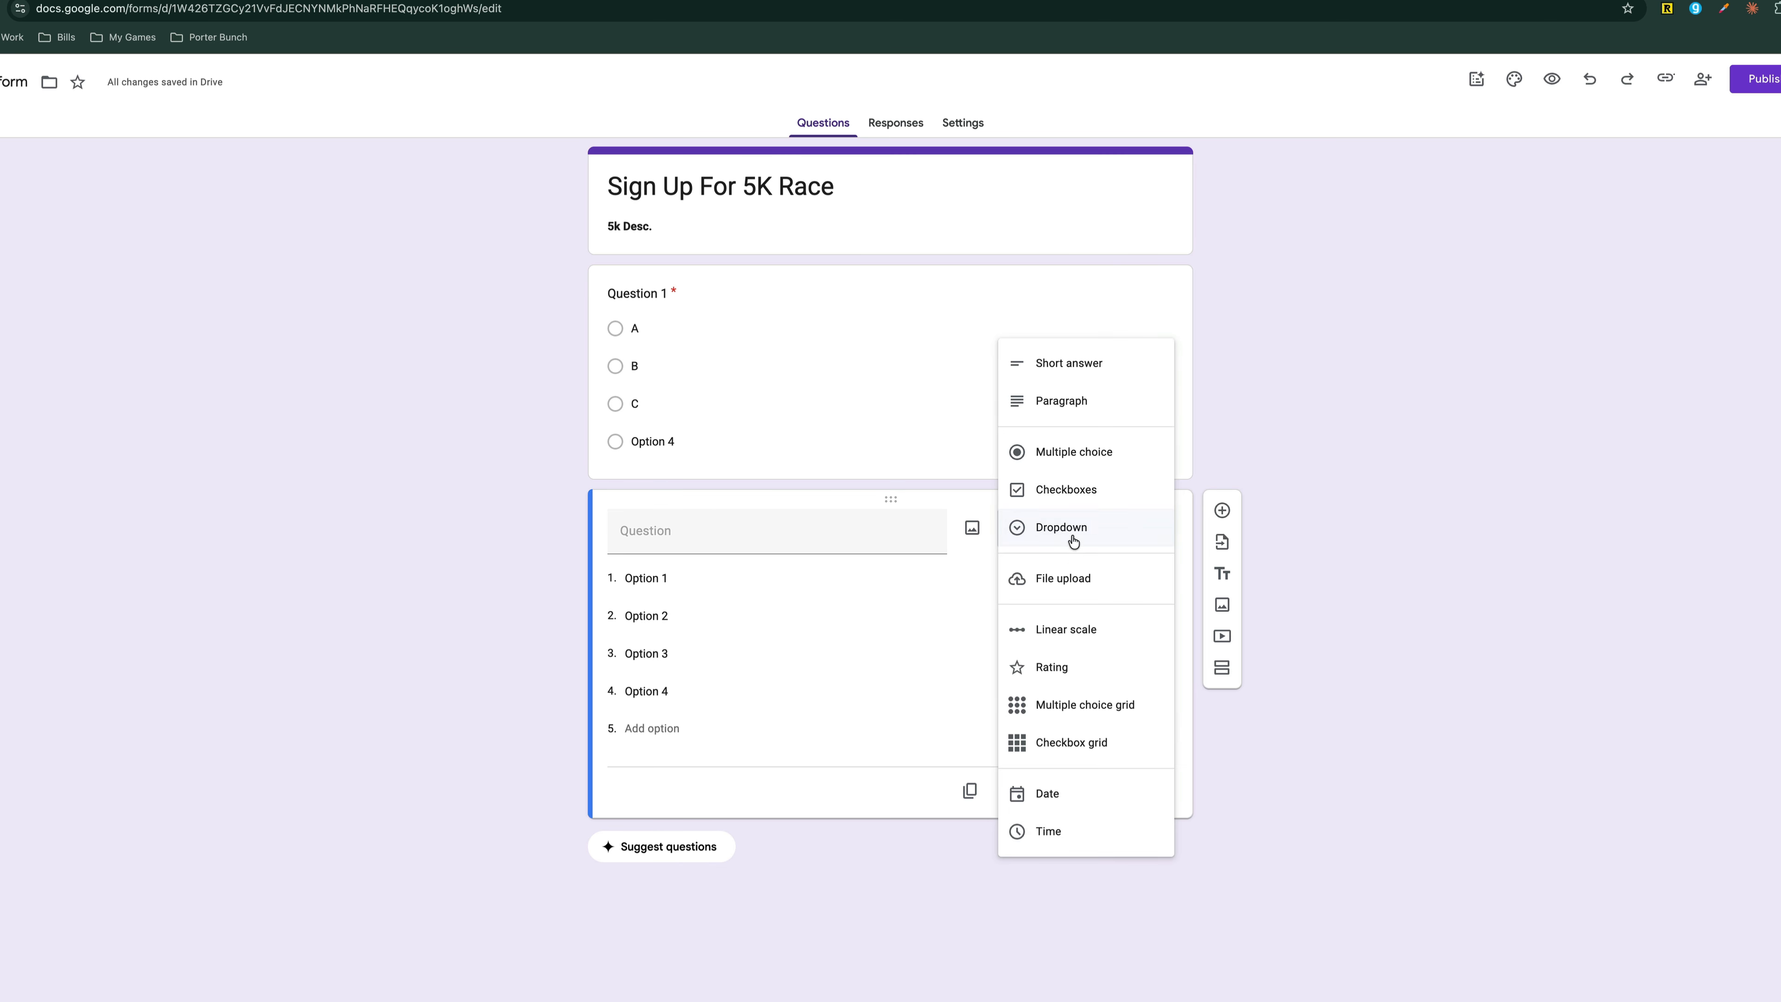
pyautogui.click(1066, 580)
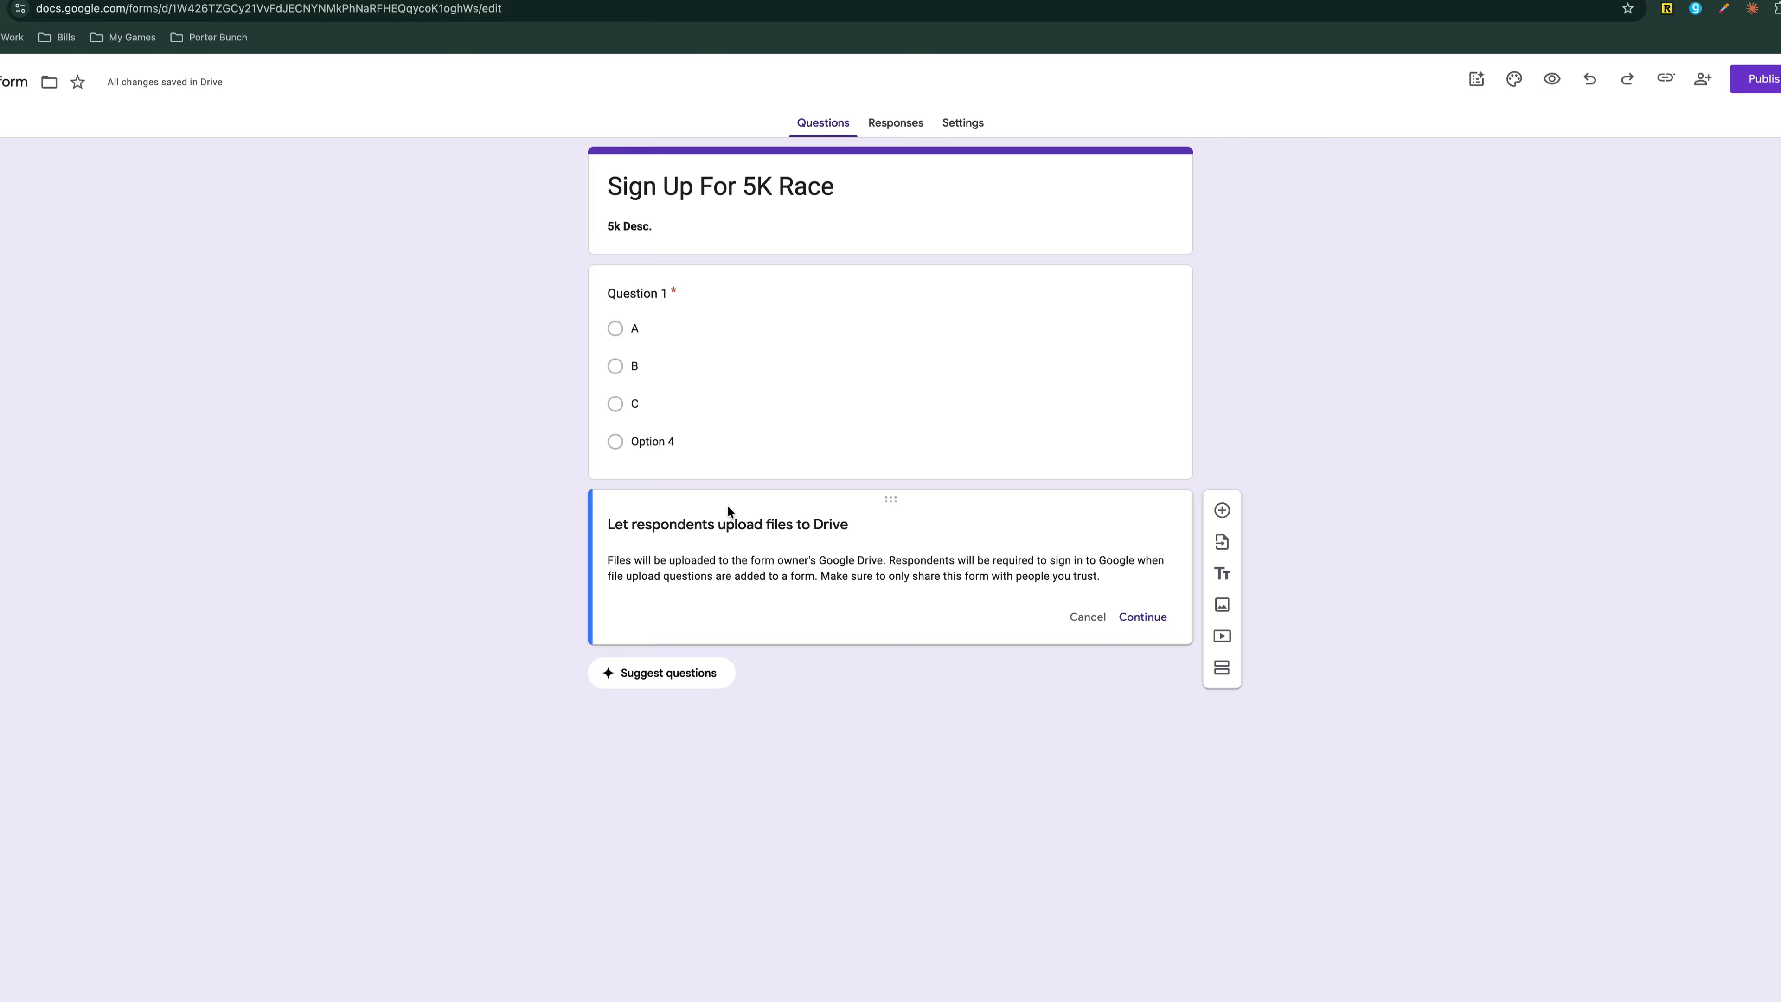
pyautogui.click(1136, 628)
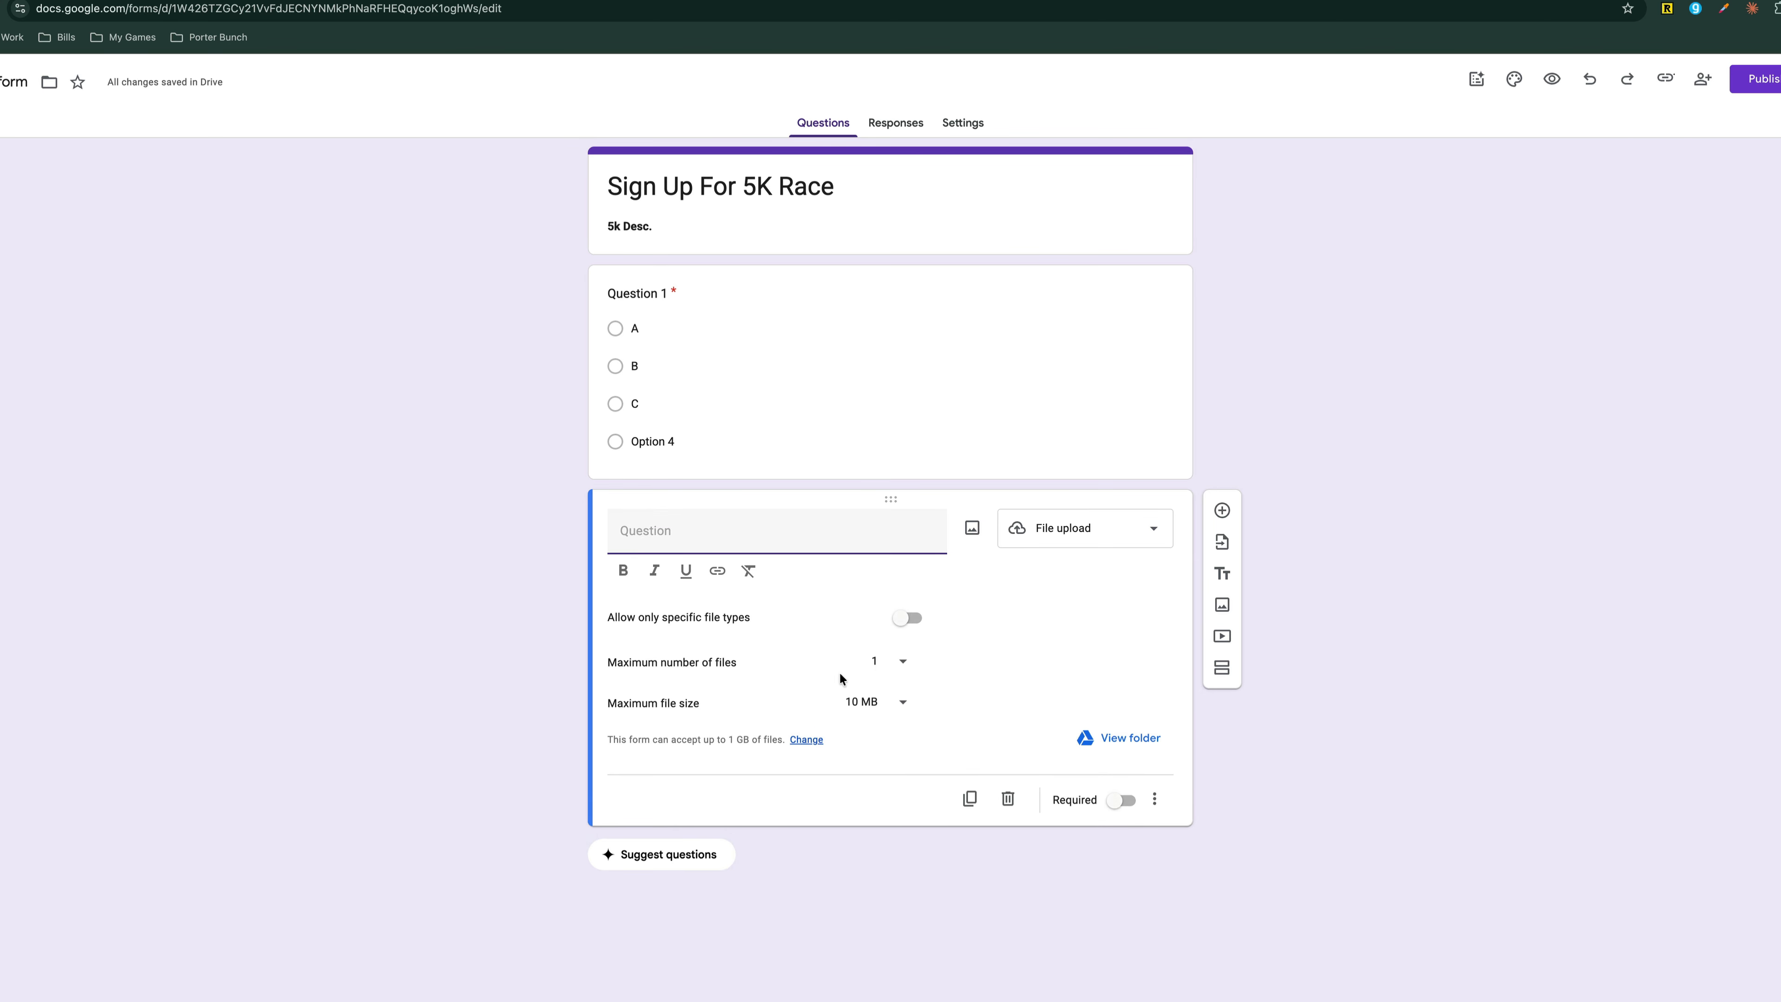
pyautogui.click(908, 617)
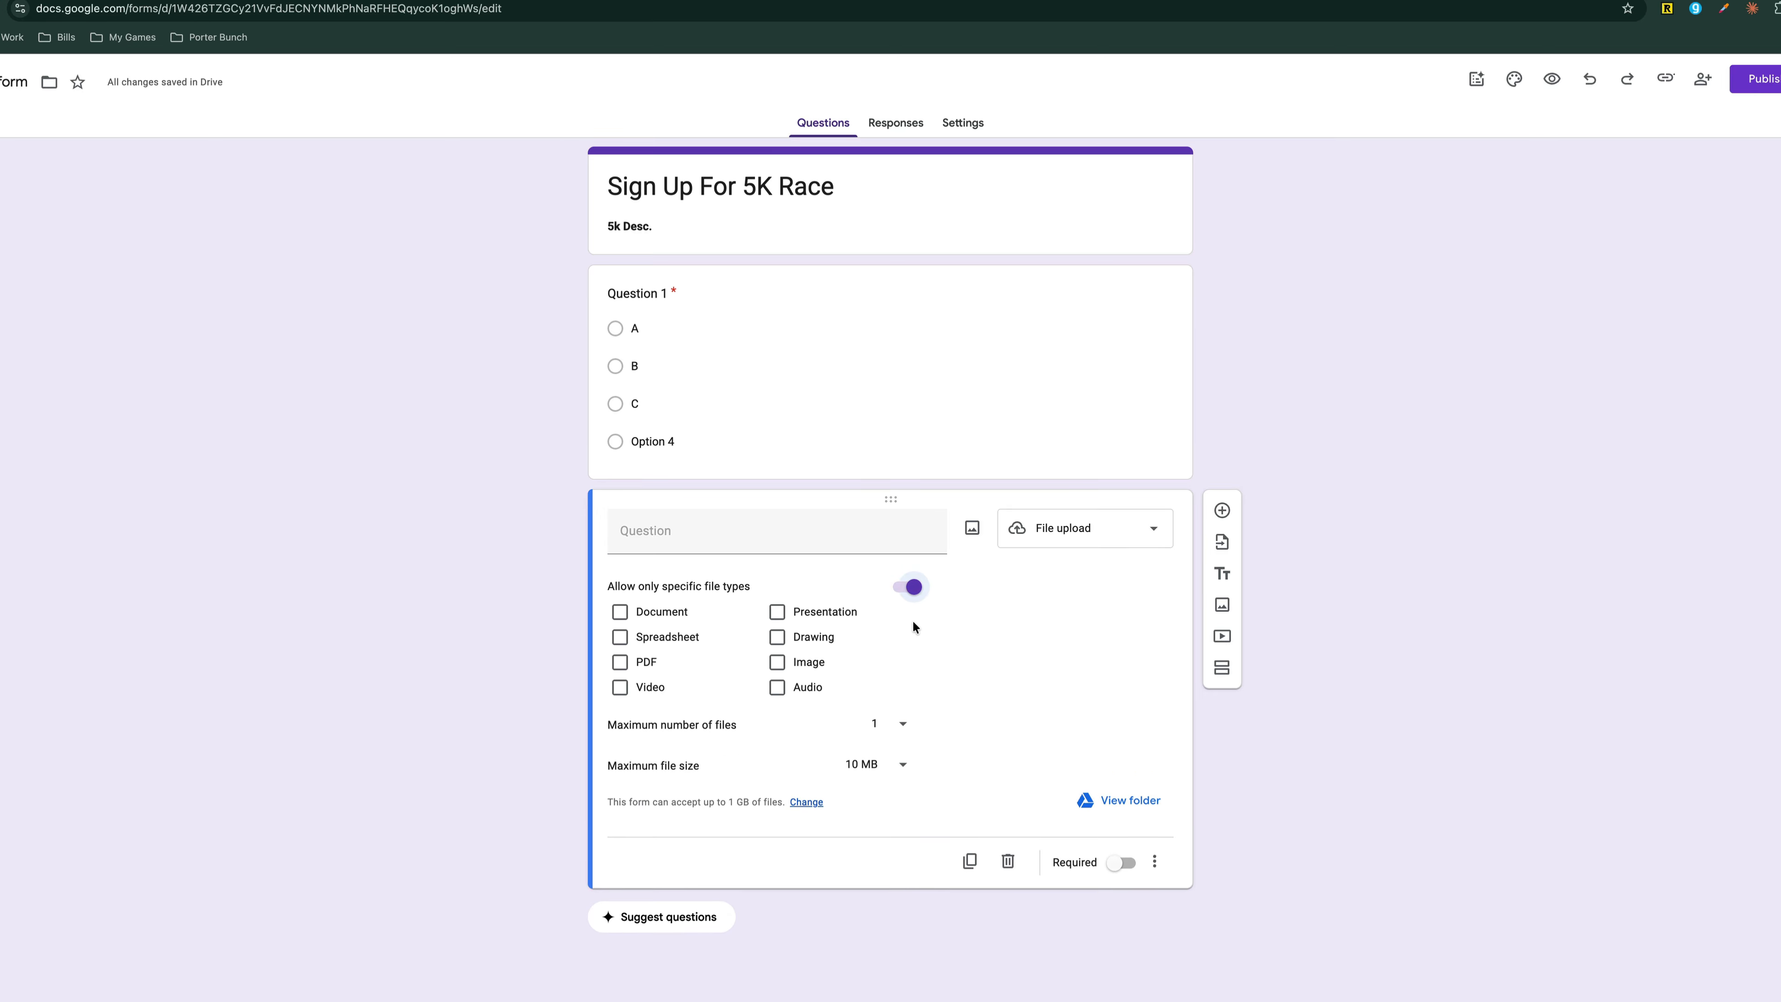
pyautogui.click(906, 588)
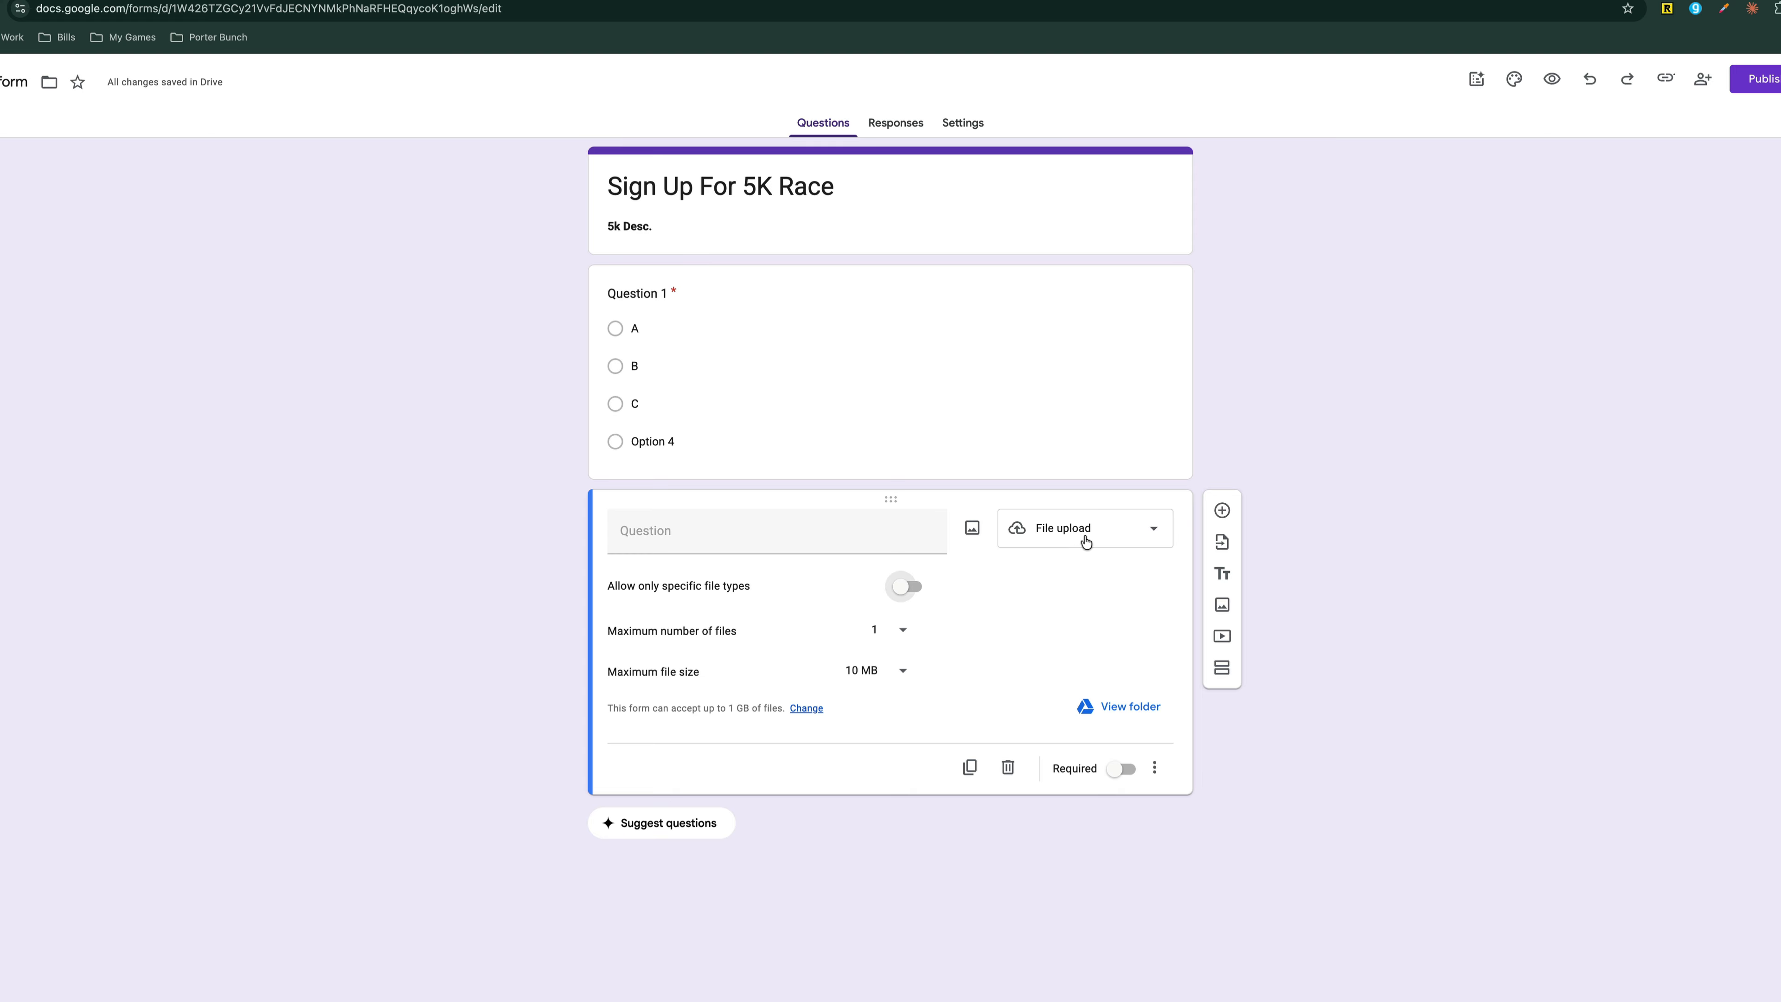
# - Try the Linear scale and Rating types on the second question
pyautogui.click(1085, 541)
pyautogui.click(1082, 576)
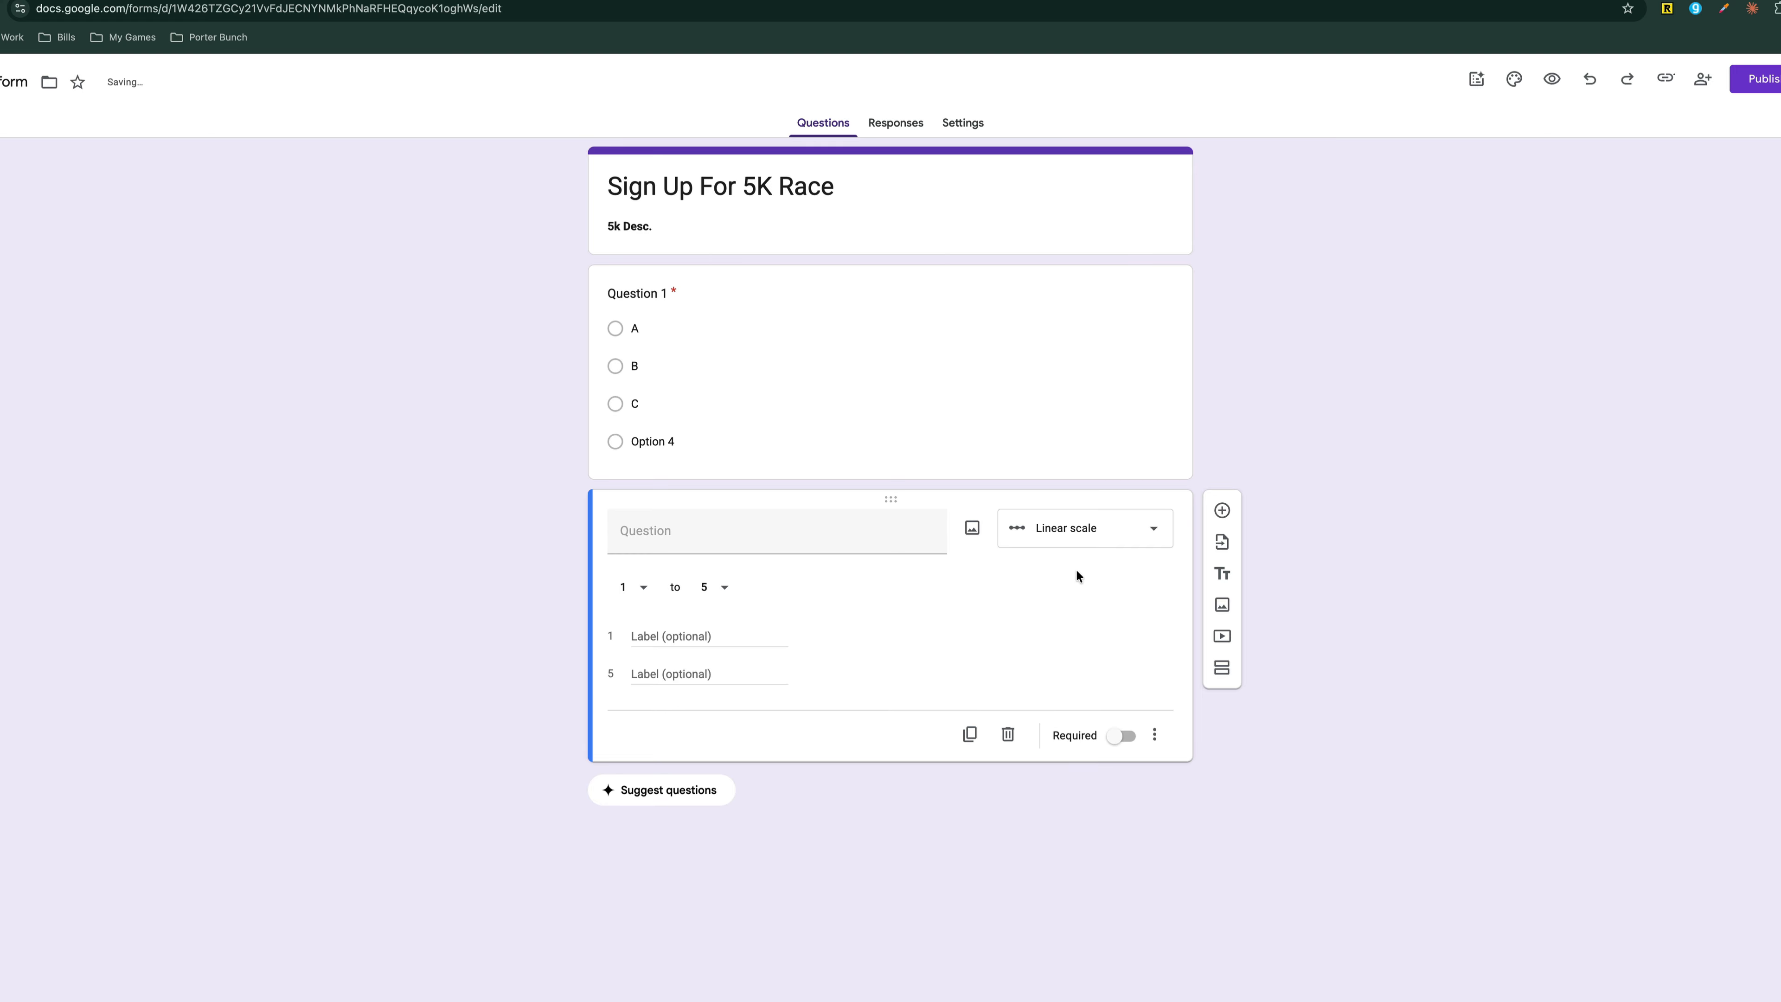
pyautogui.click(1059, 531)
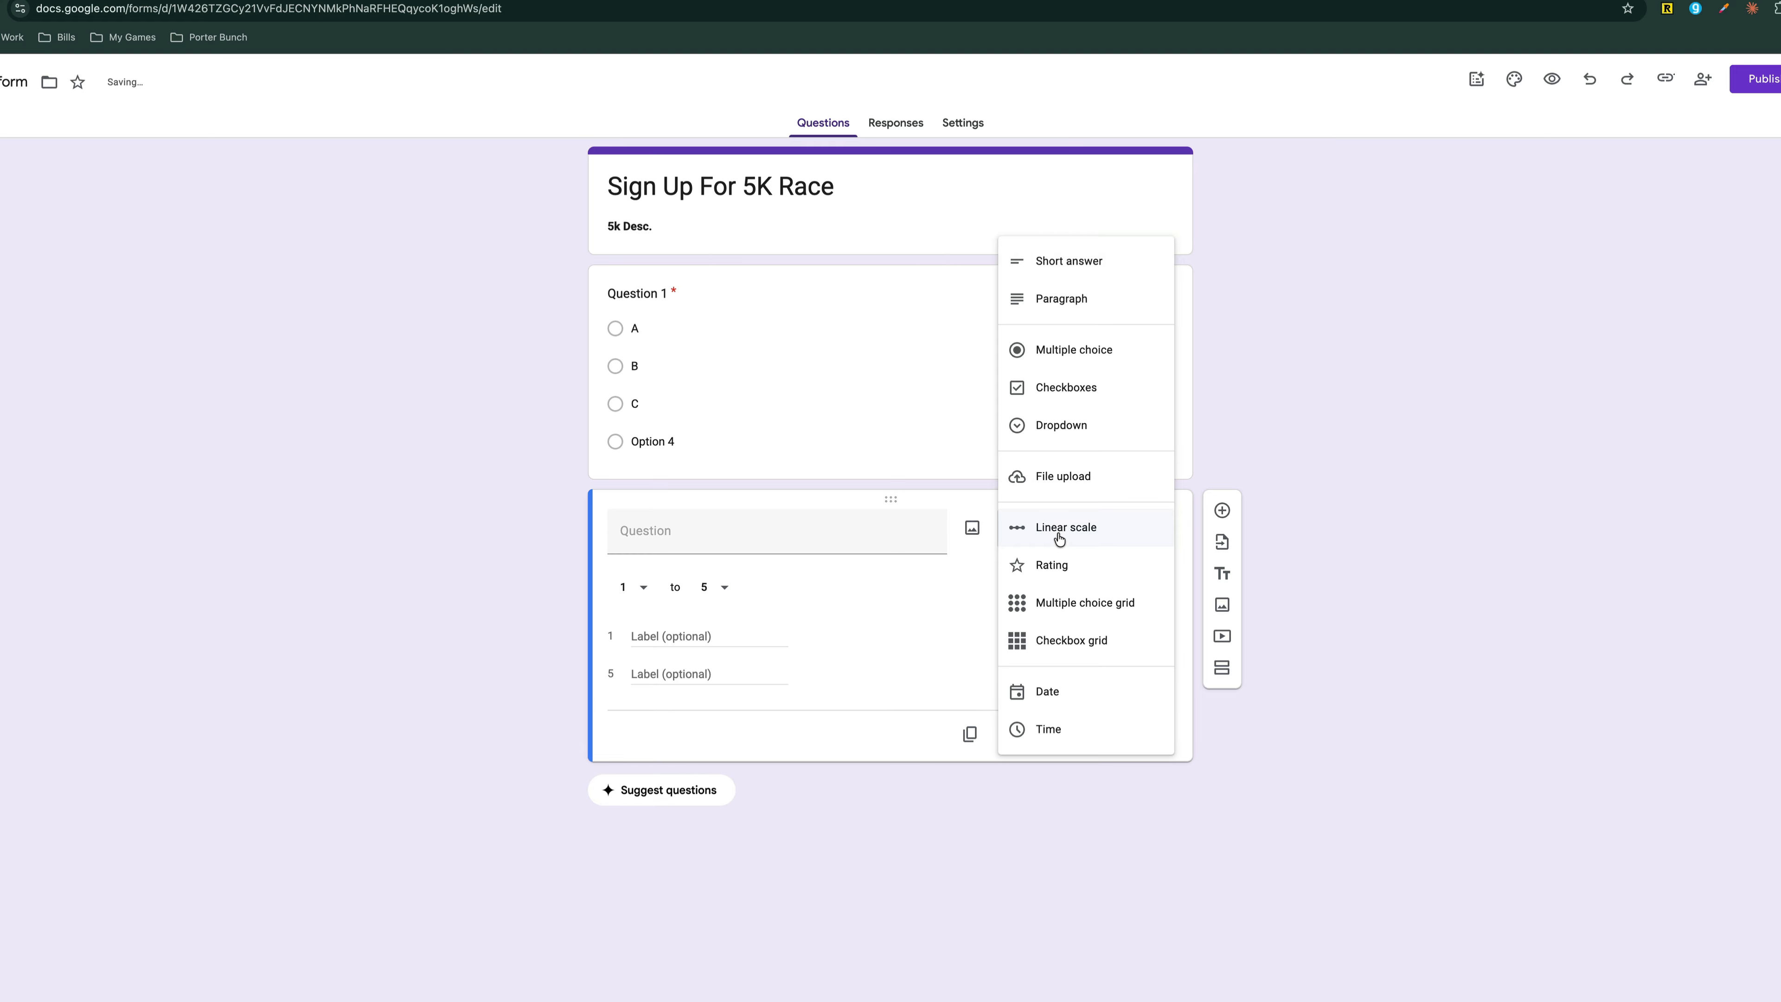
pyautogui.click(1061, 565)
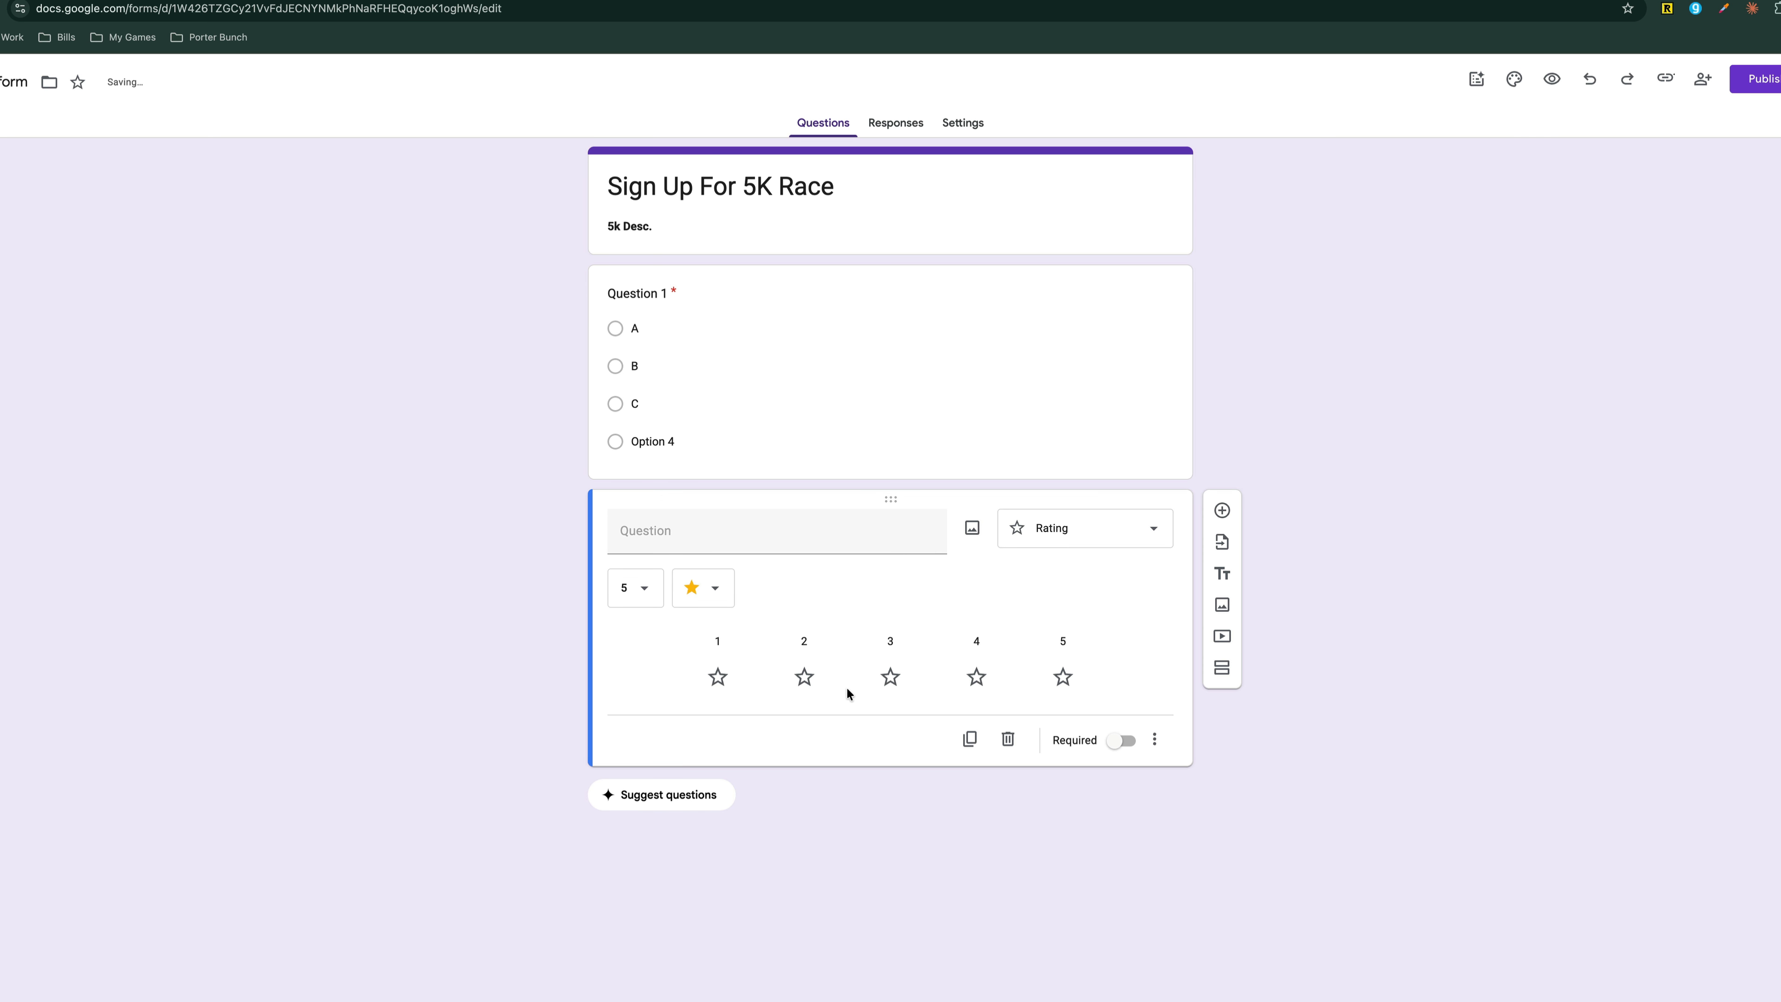
# - Switch the second question to a Multiple choice grid and change it to the Date type
pyautogui.click(1075, 545)
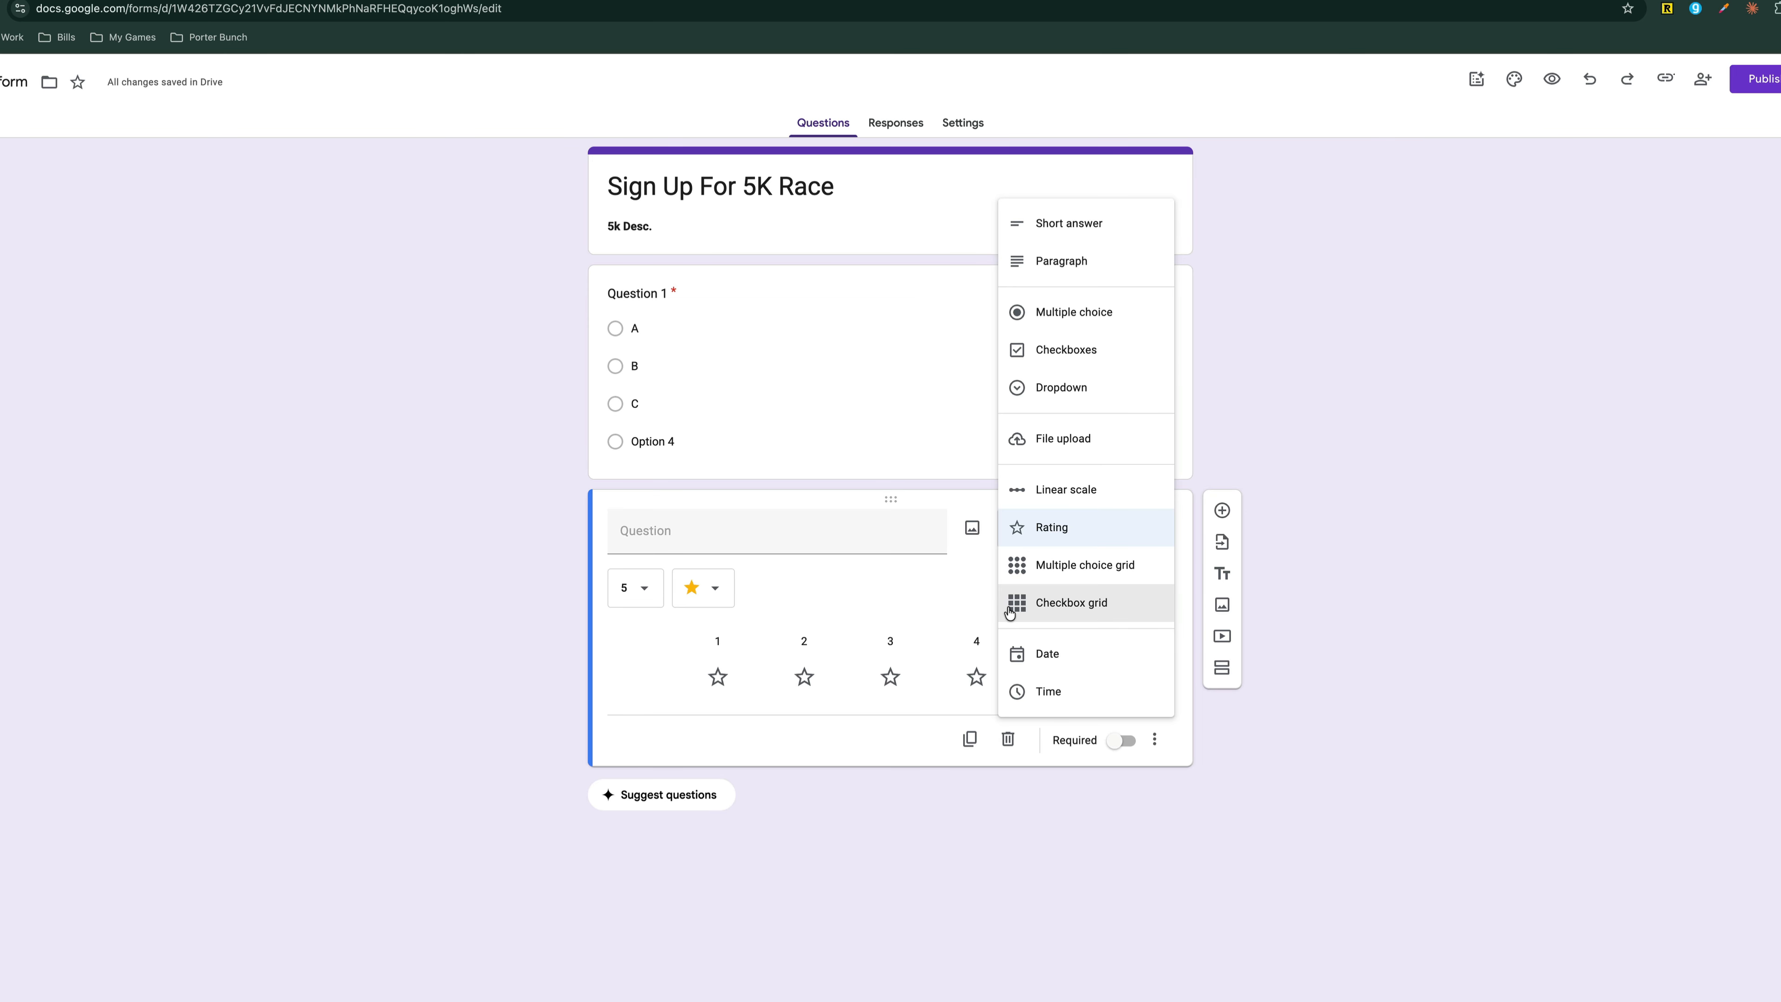
pyautogui.click(1066, 569)
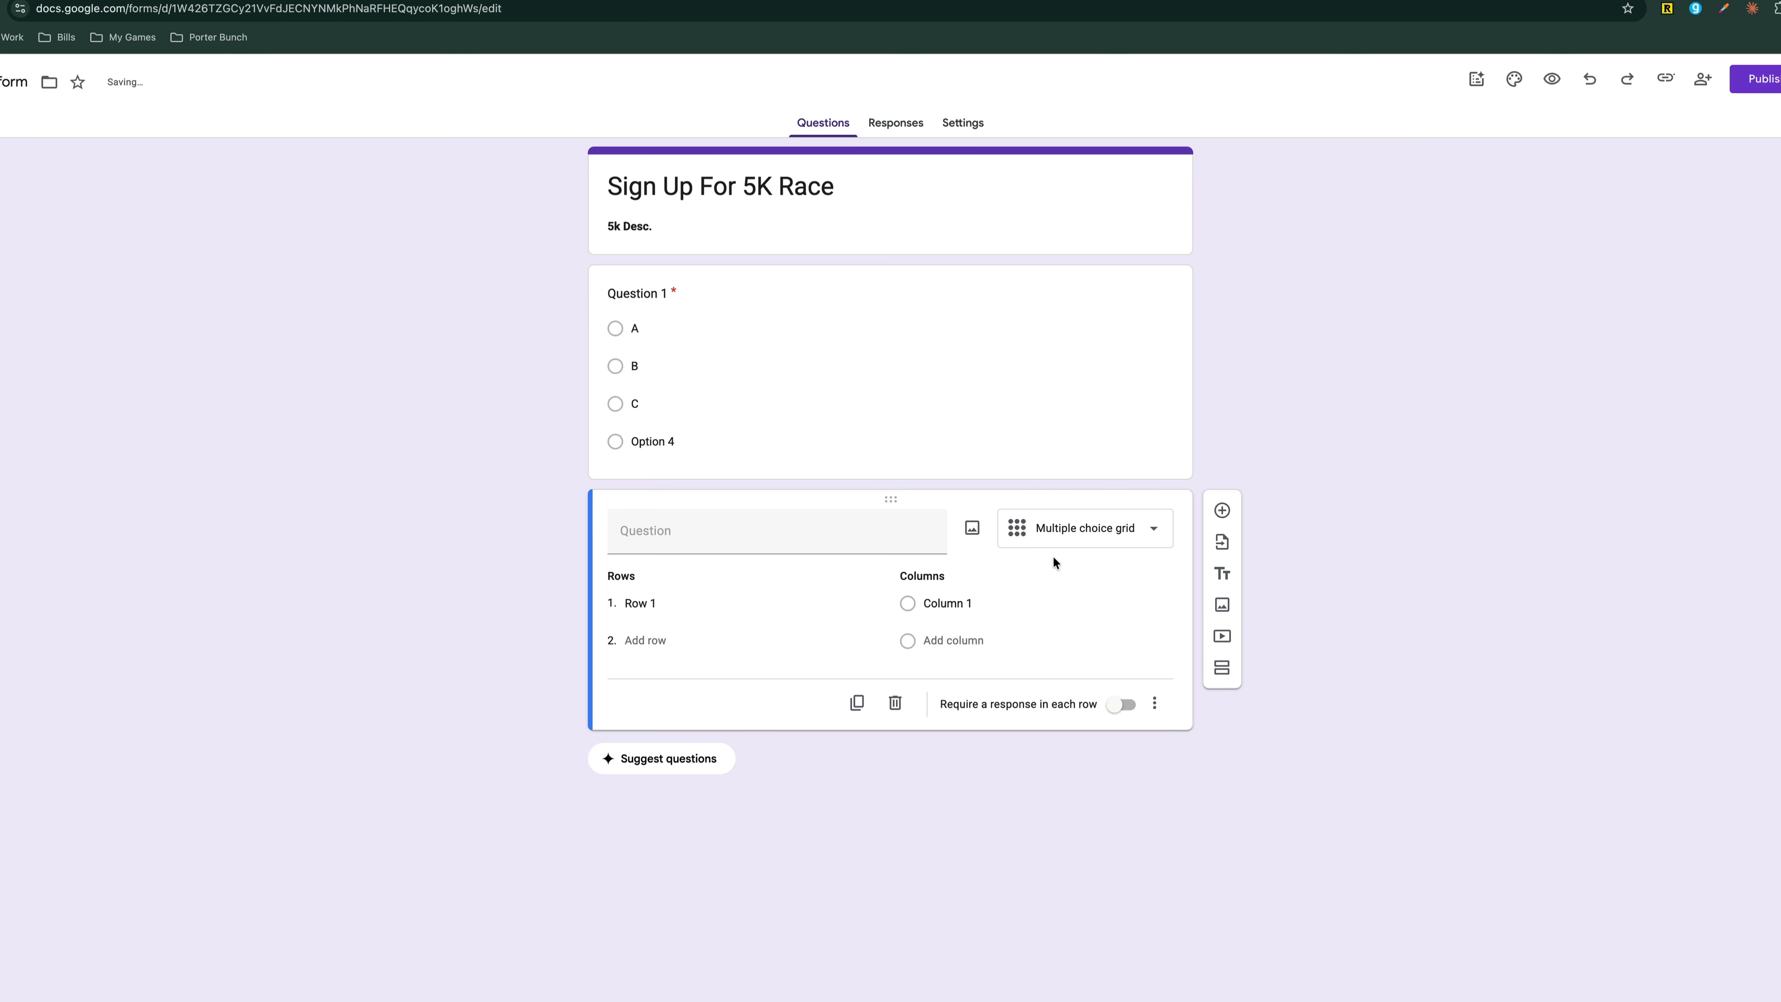
pyautogui.click(1053, 544)
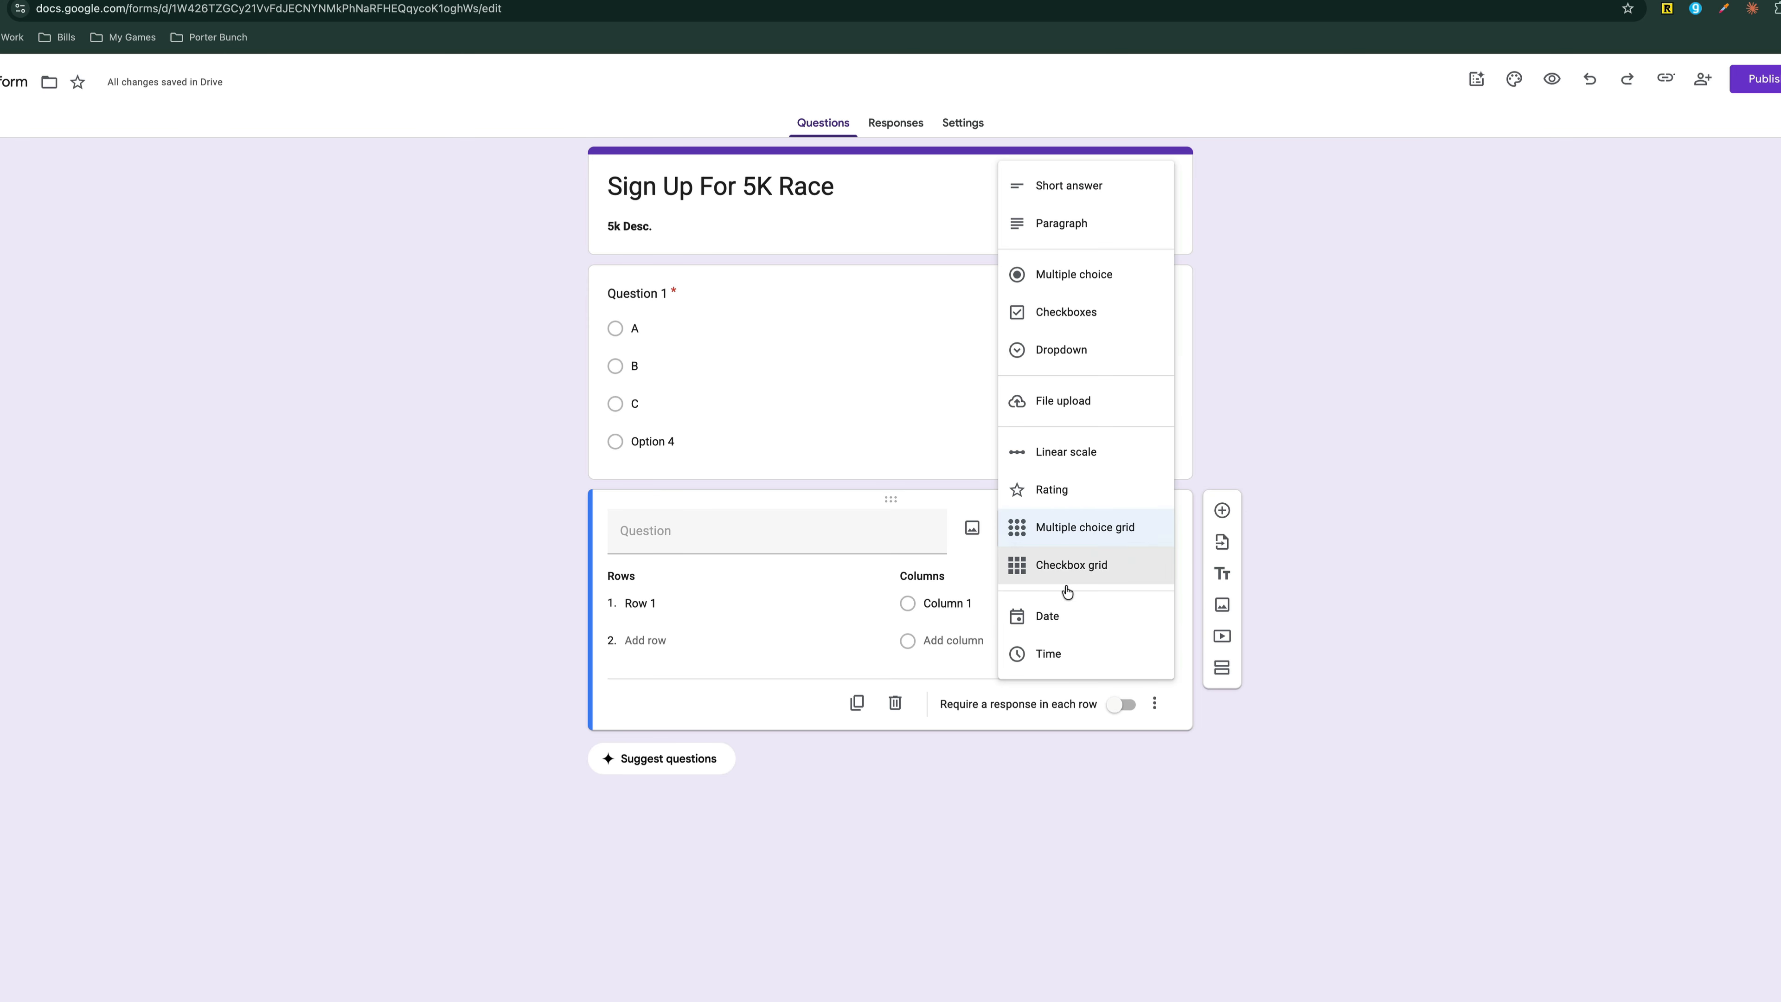
pyautogui.click(1066, 616)
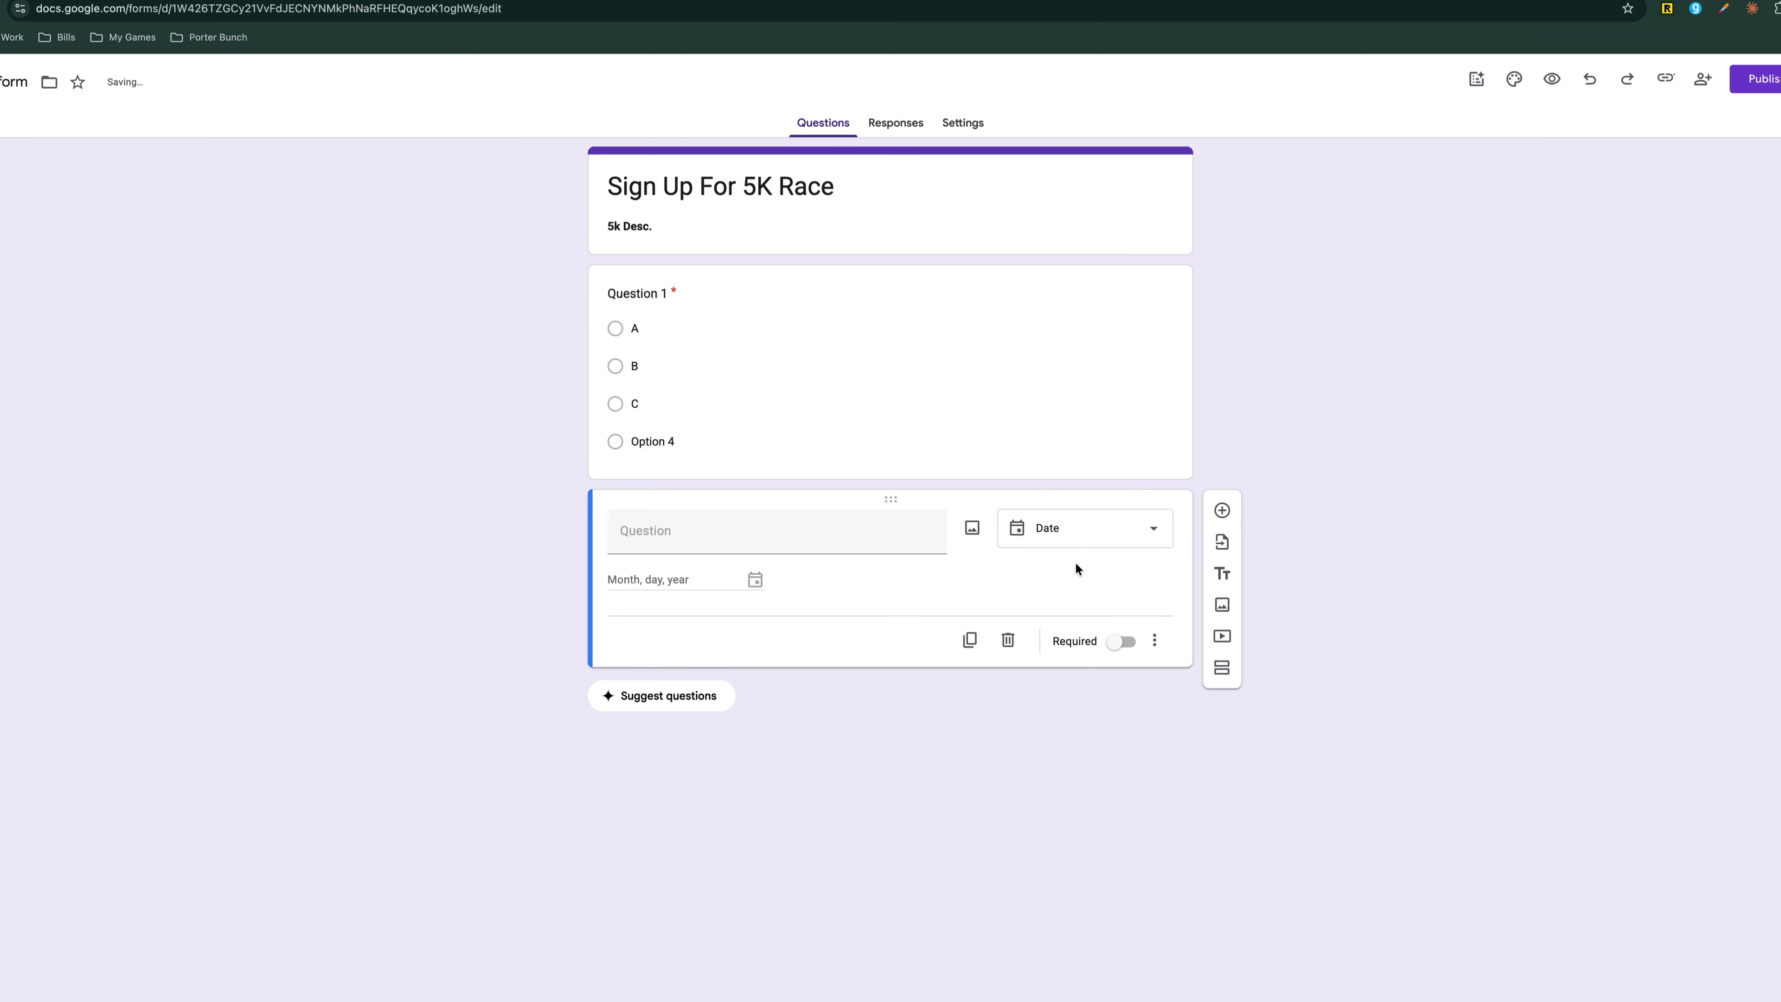
# - Check the remaining question types for the untitled date question and delete that question
pyautogui.click(1074, 545)
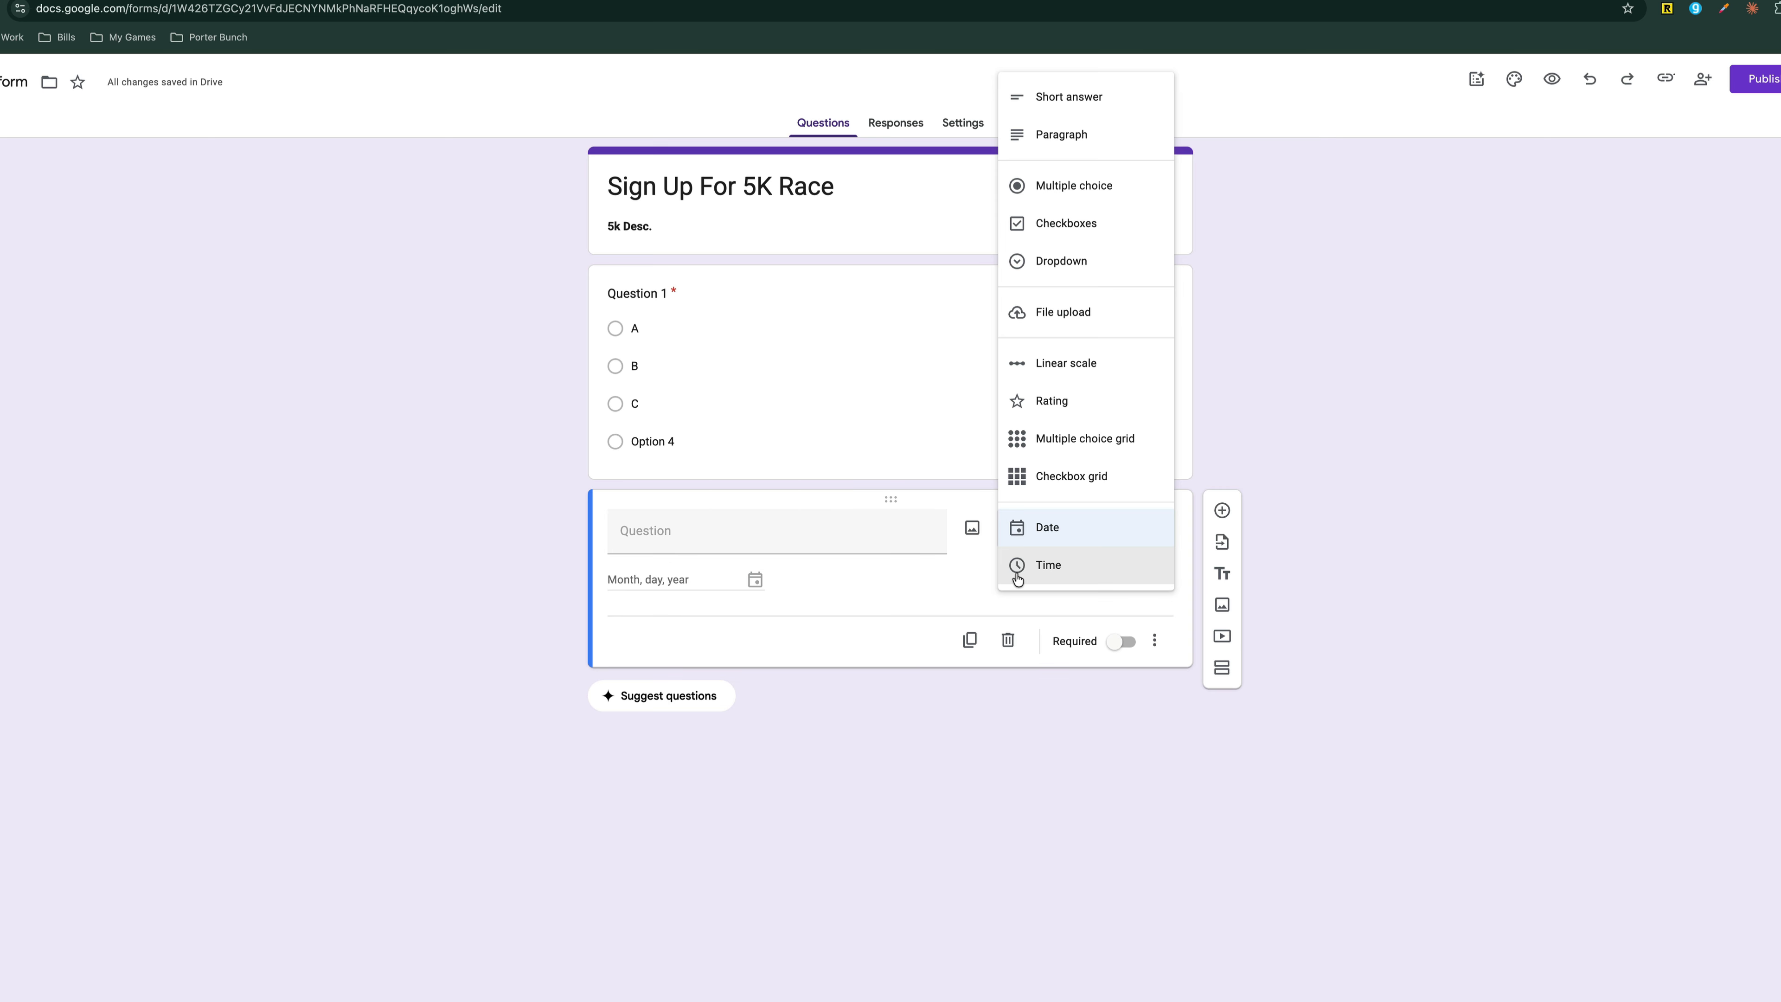
pyautogui.click(1038, 706)
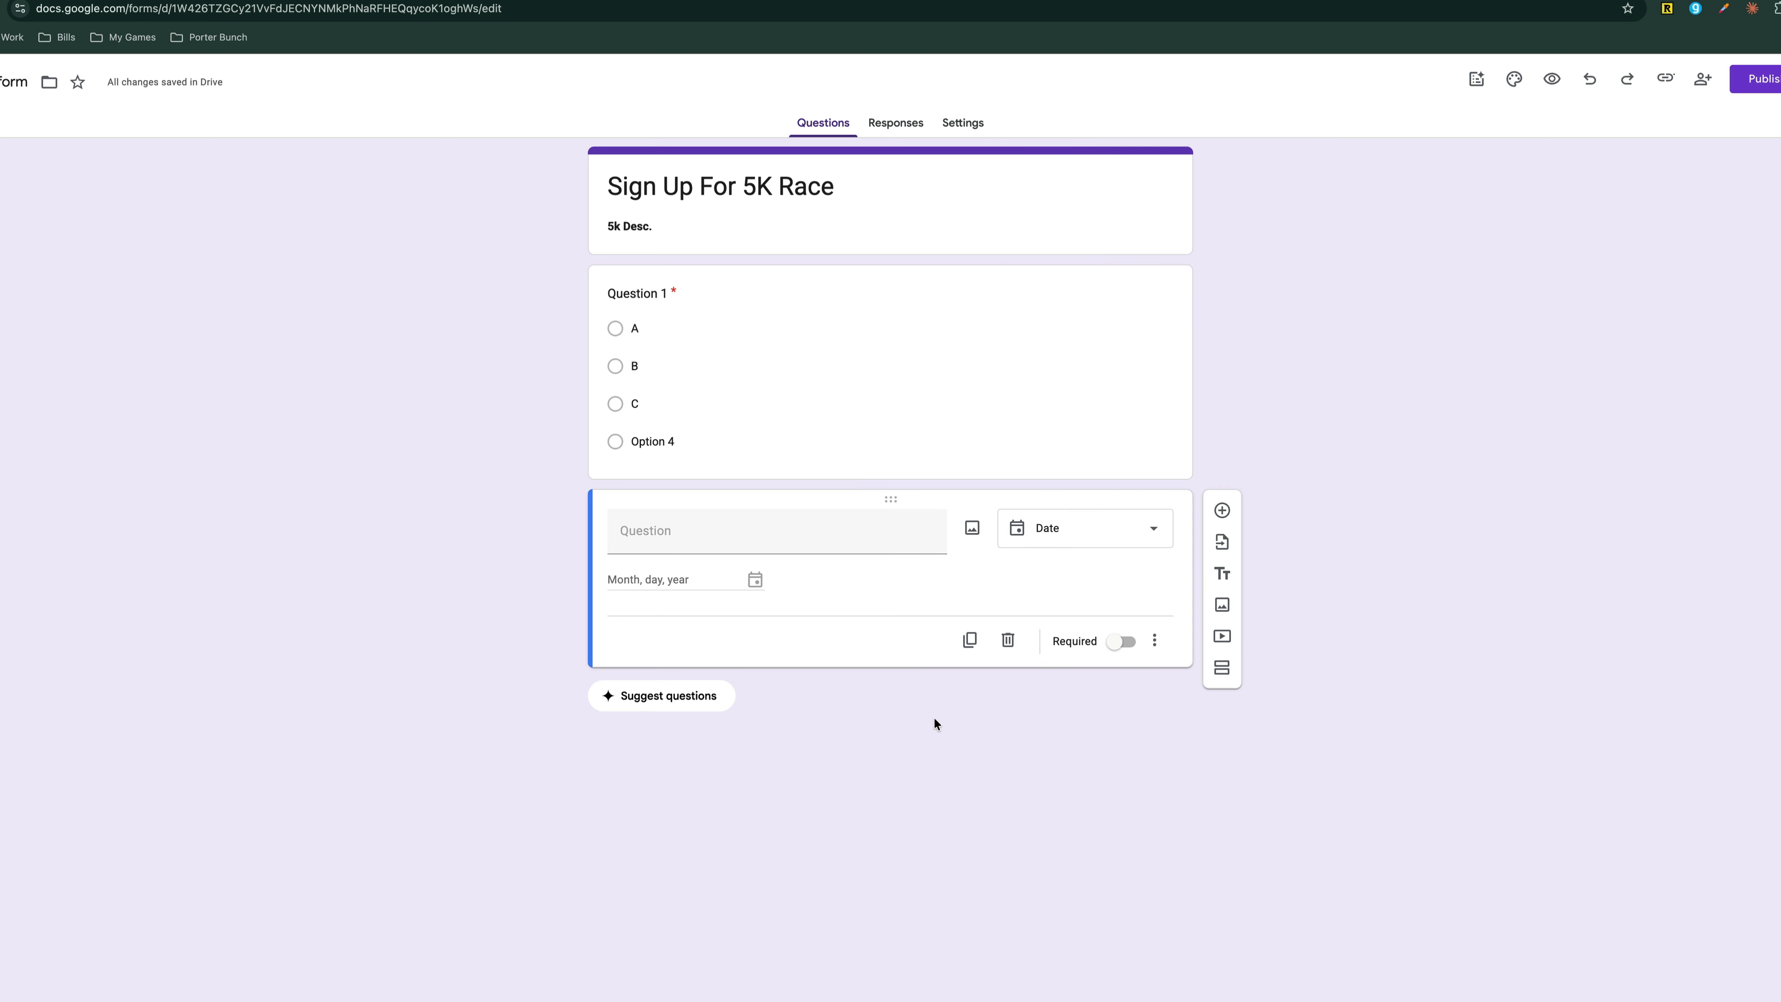
pyautogui.click(1008, 639)
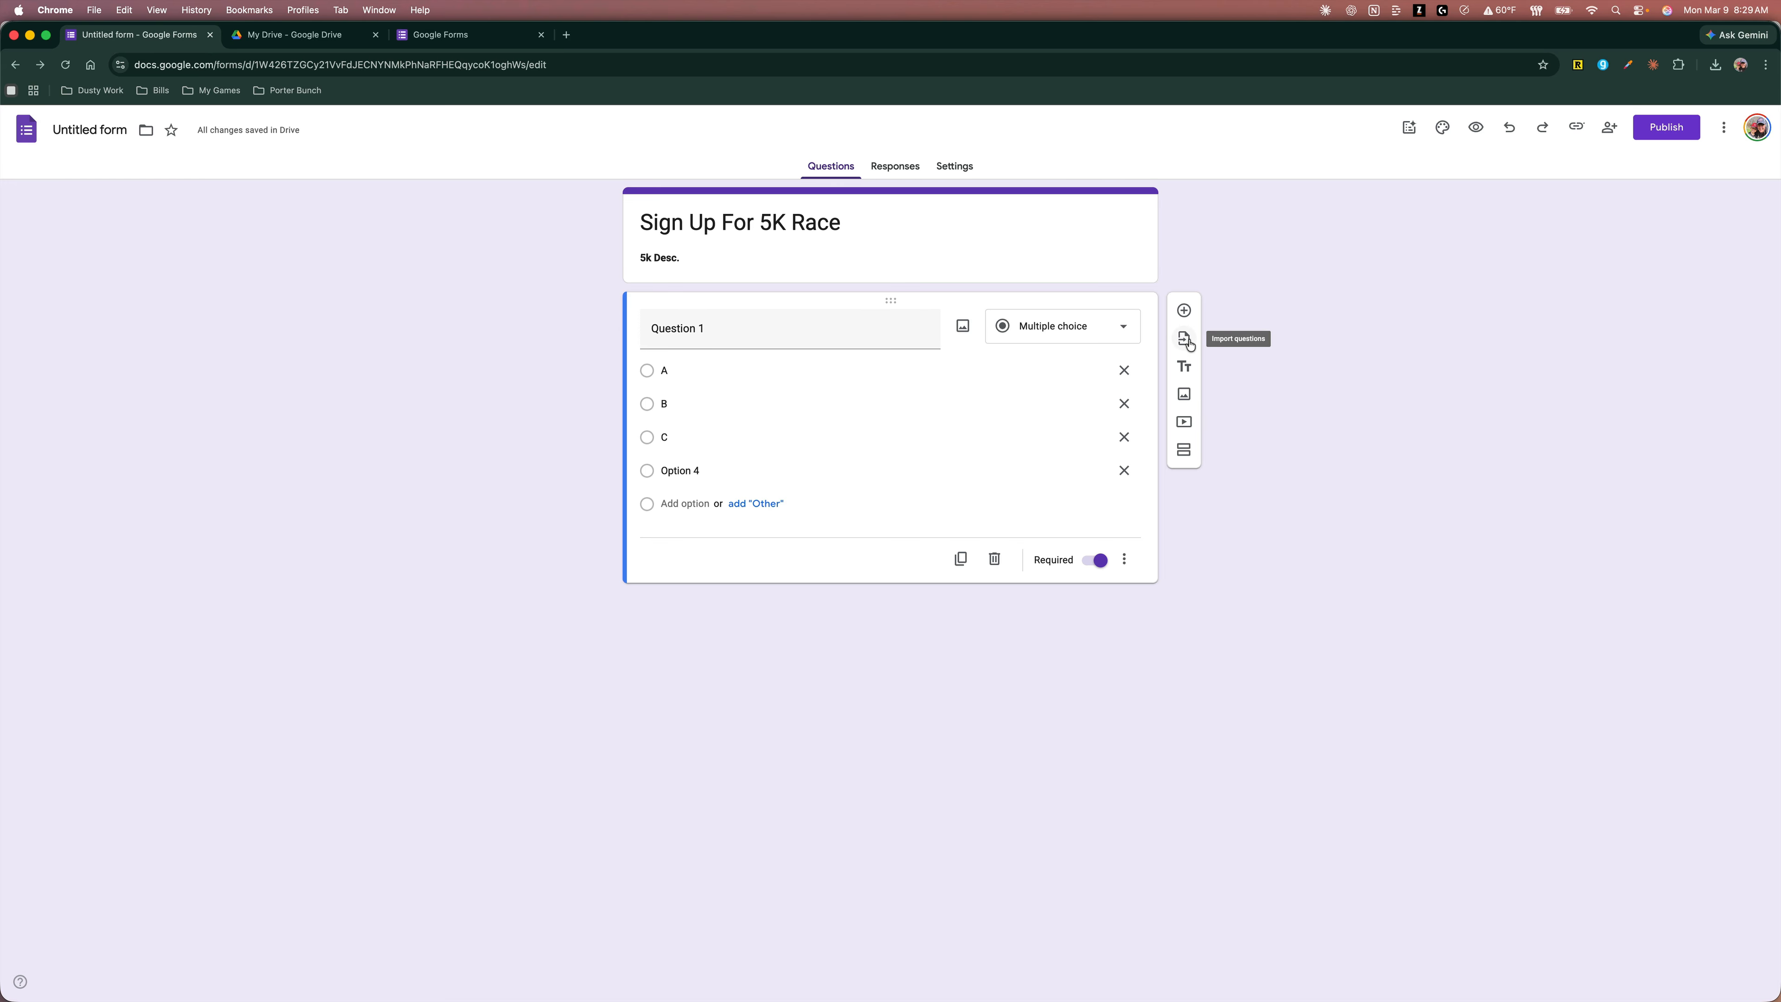
# - Add a title and description block below Question 1 and delete it again
pyautogui.click(1185, 365)
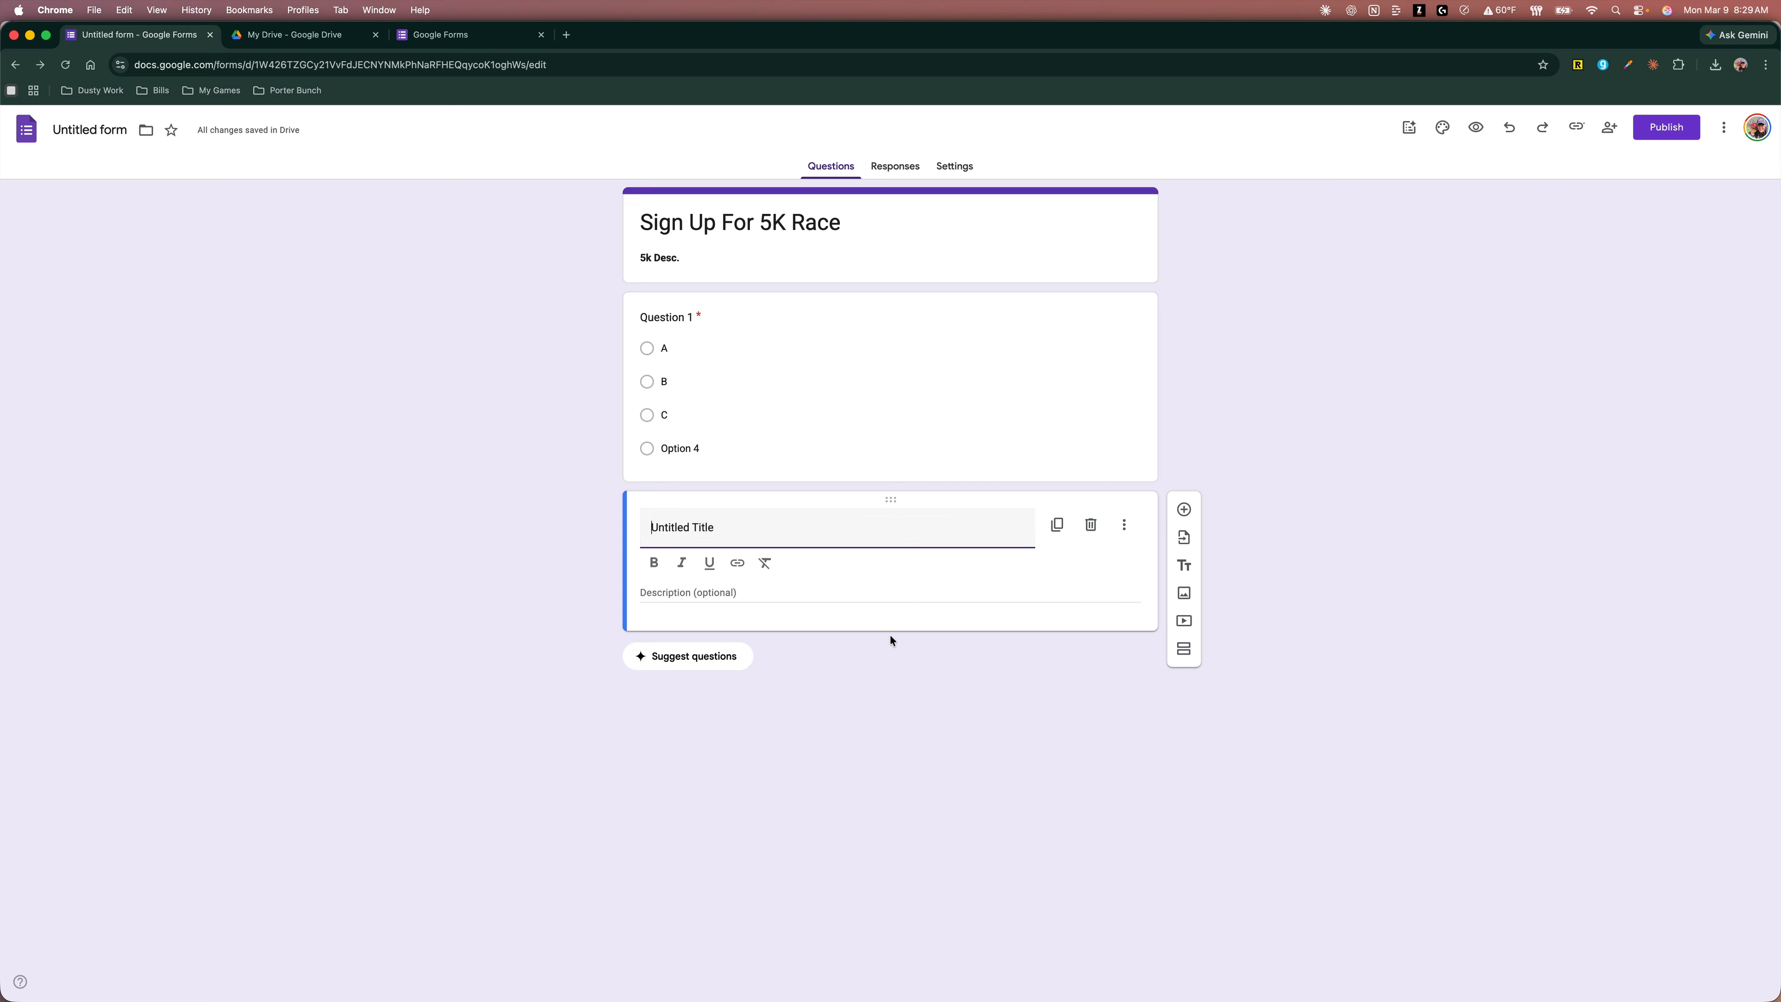
pyautogui.click(1090, 524)
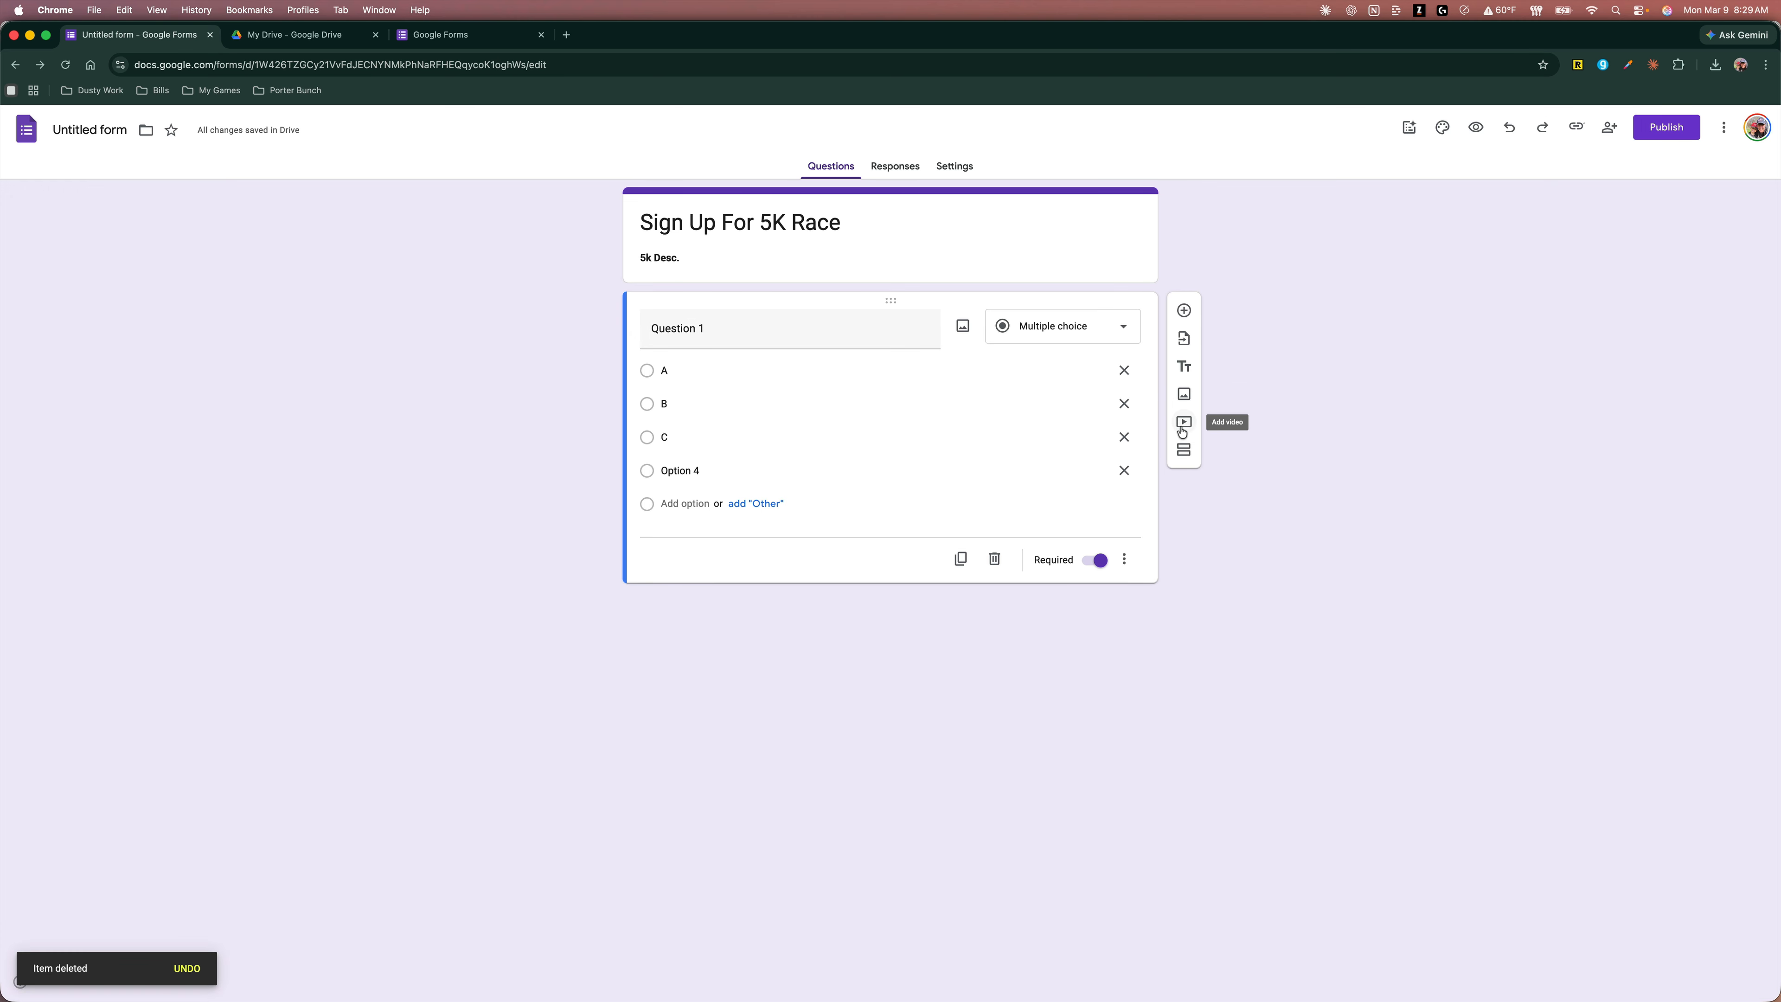
# - Add a new section after Question 1, view its section options and undo the addition
pyautogui.click(1184, 458)
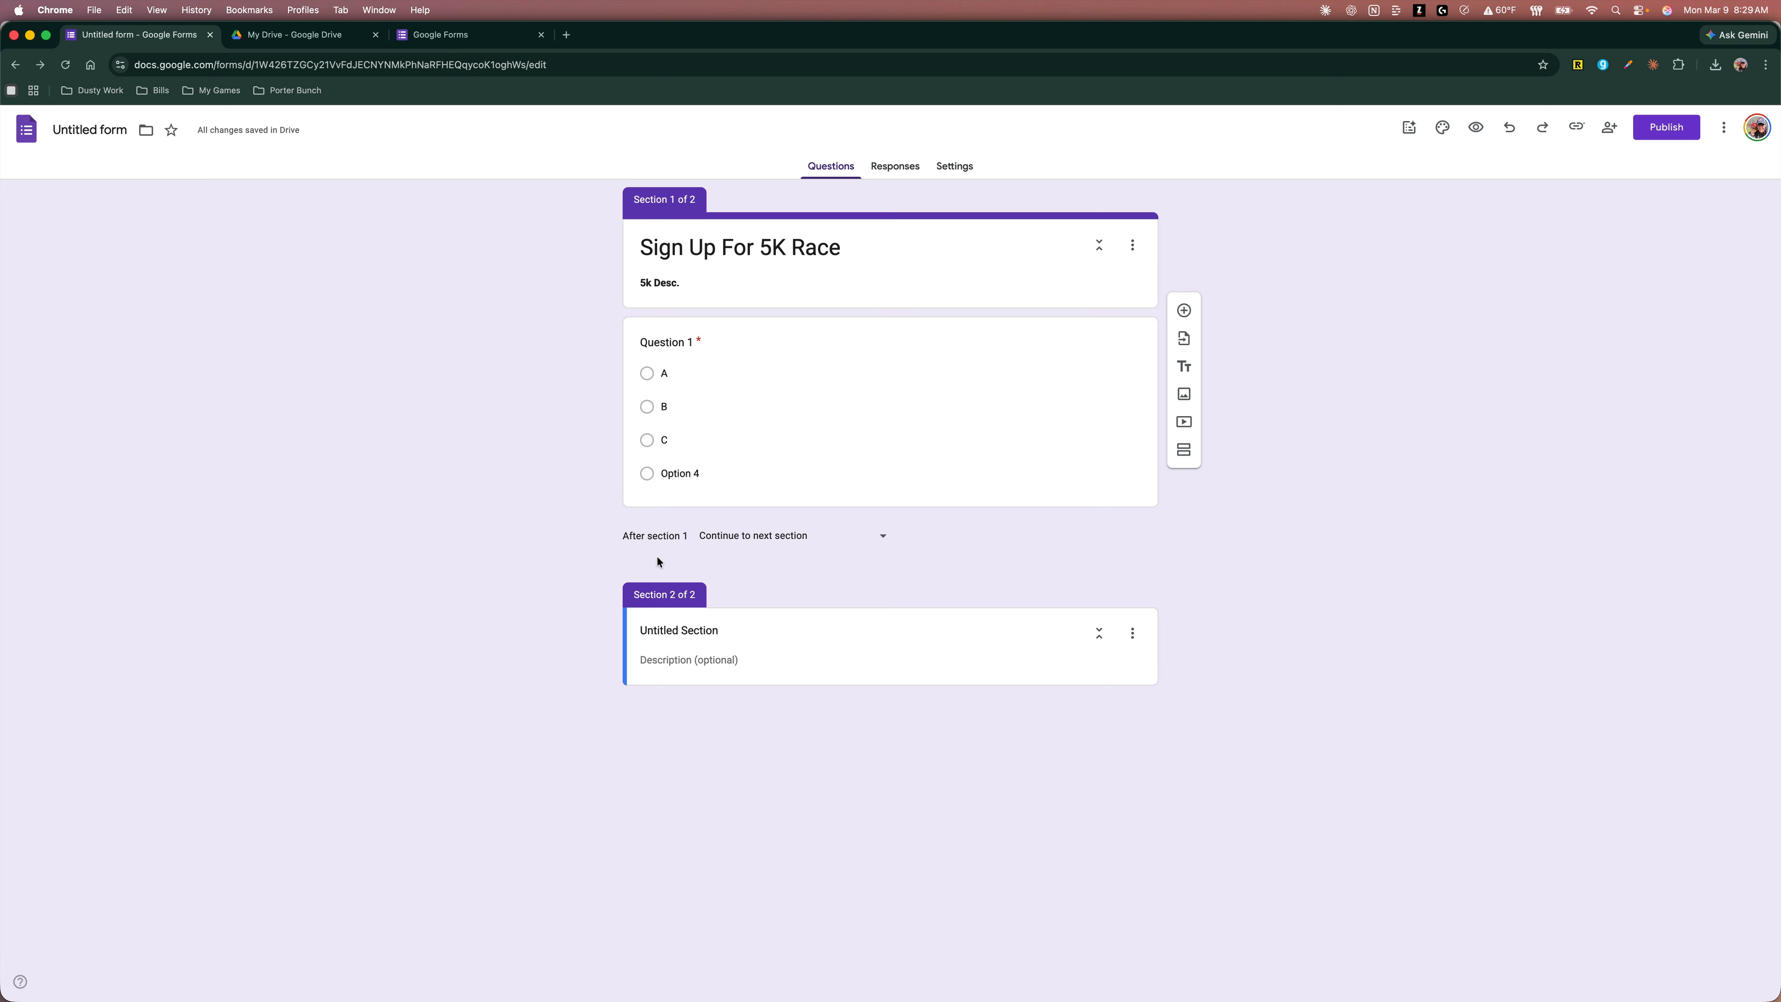
pyautogui.click(1132, 632)
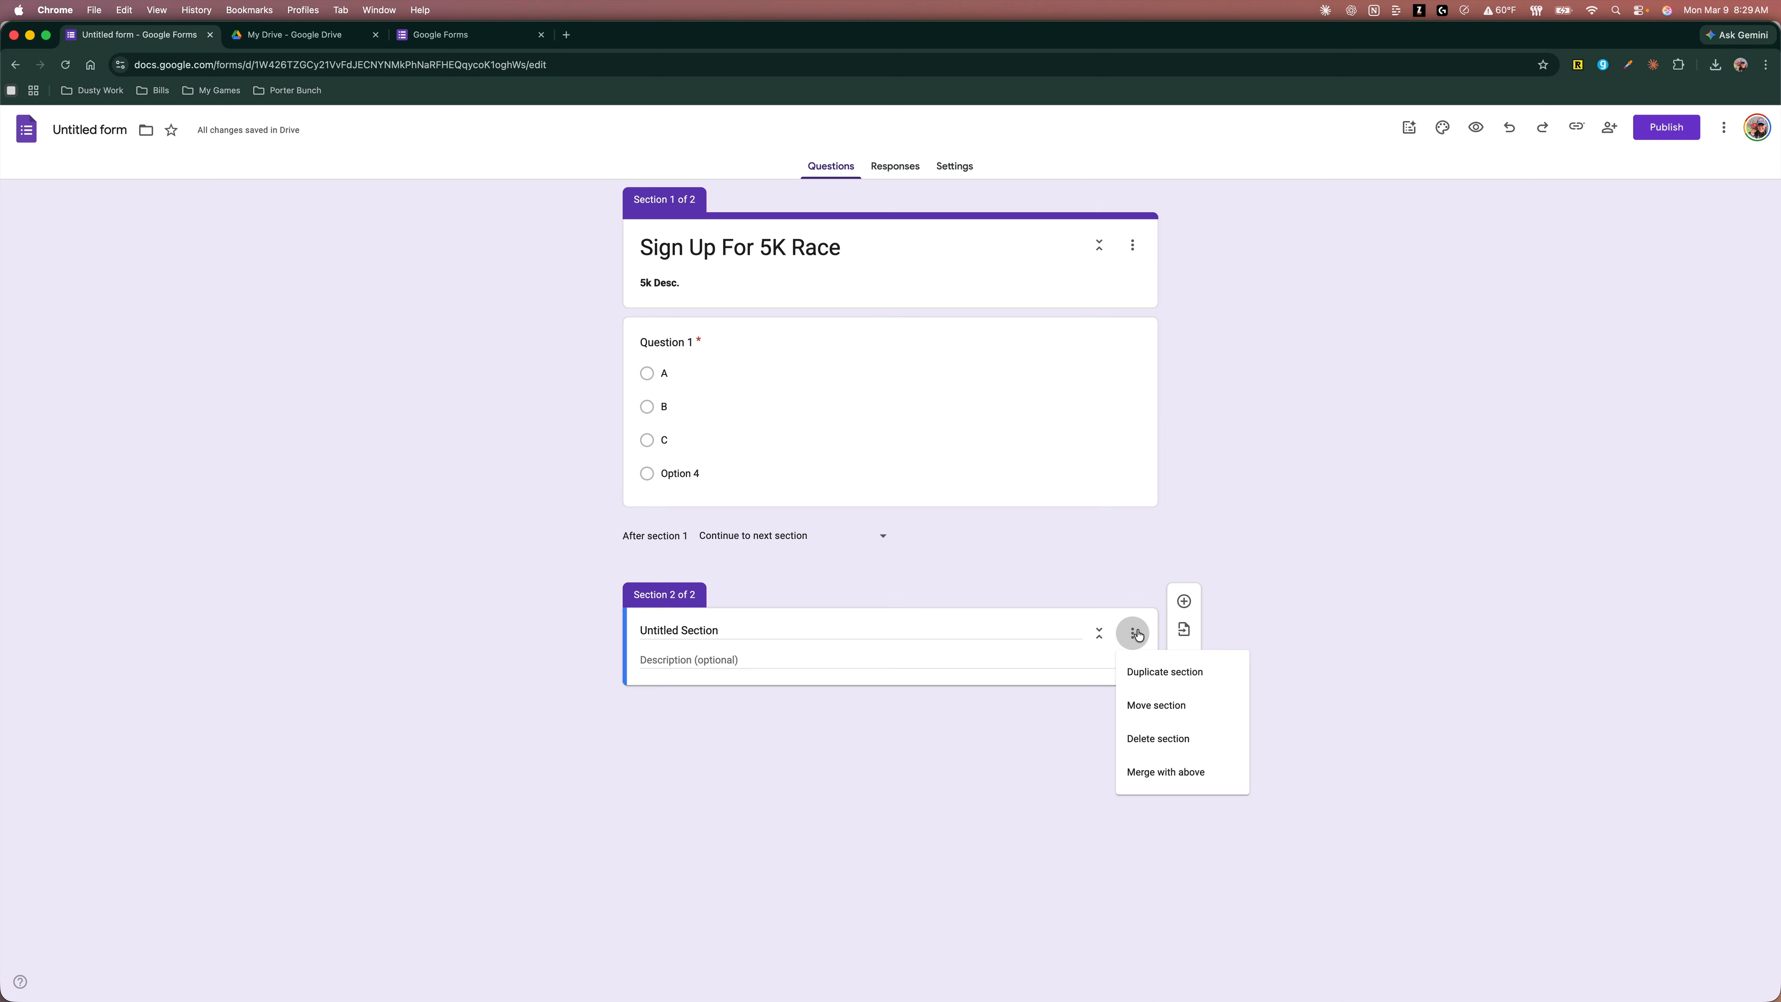
pyautogui.click(967, 866)
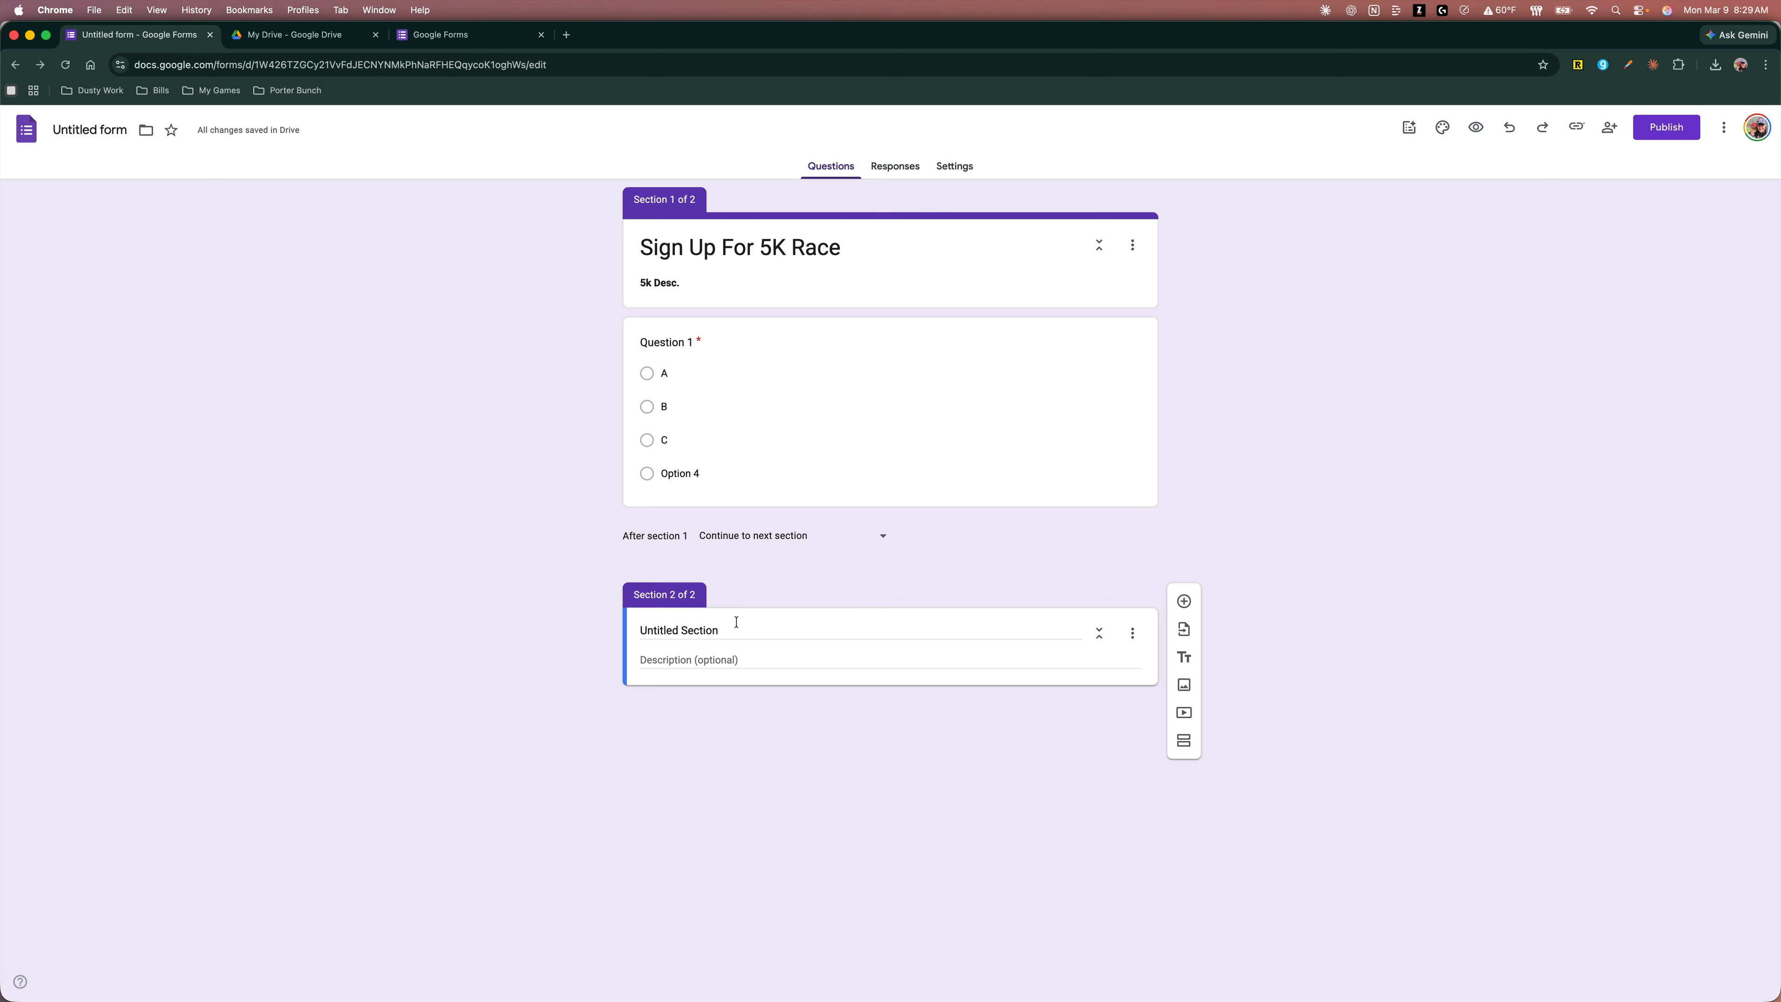
pyautogui.press('super+z')
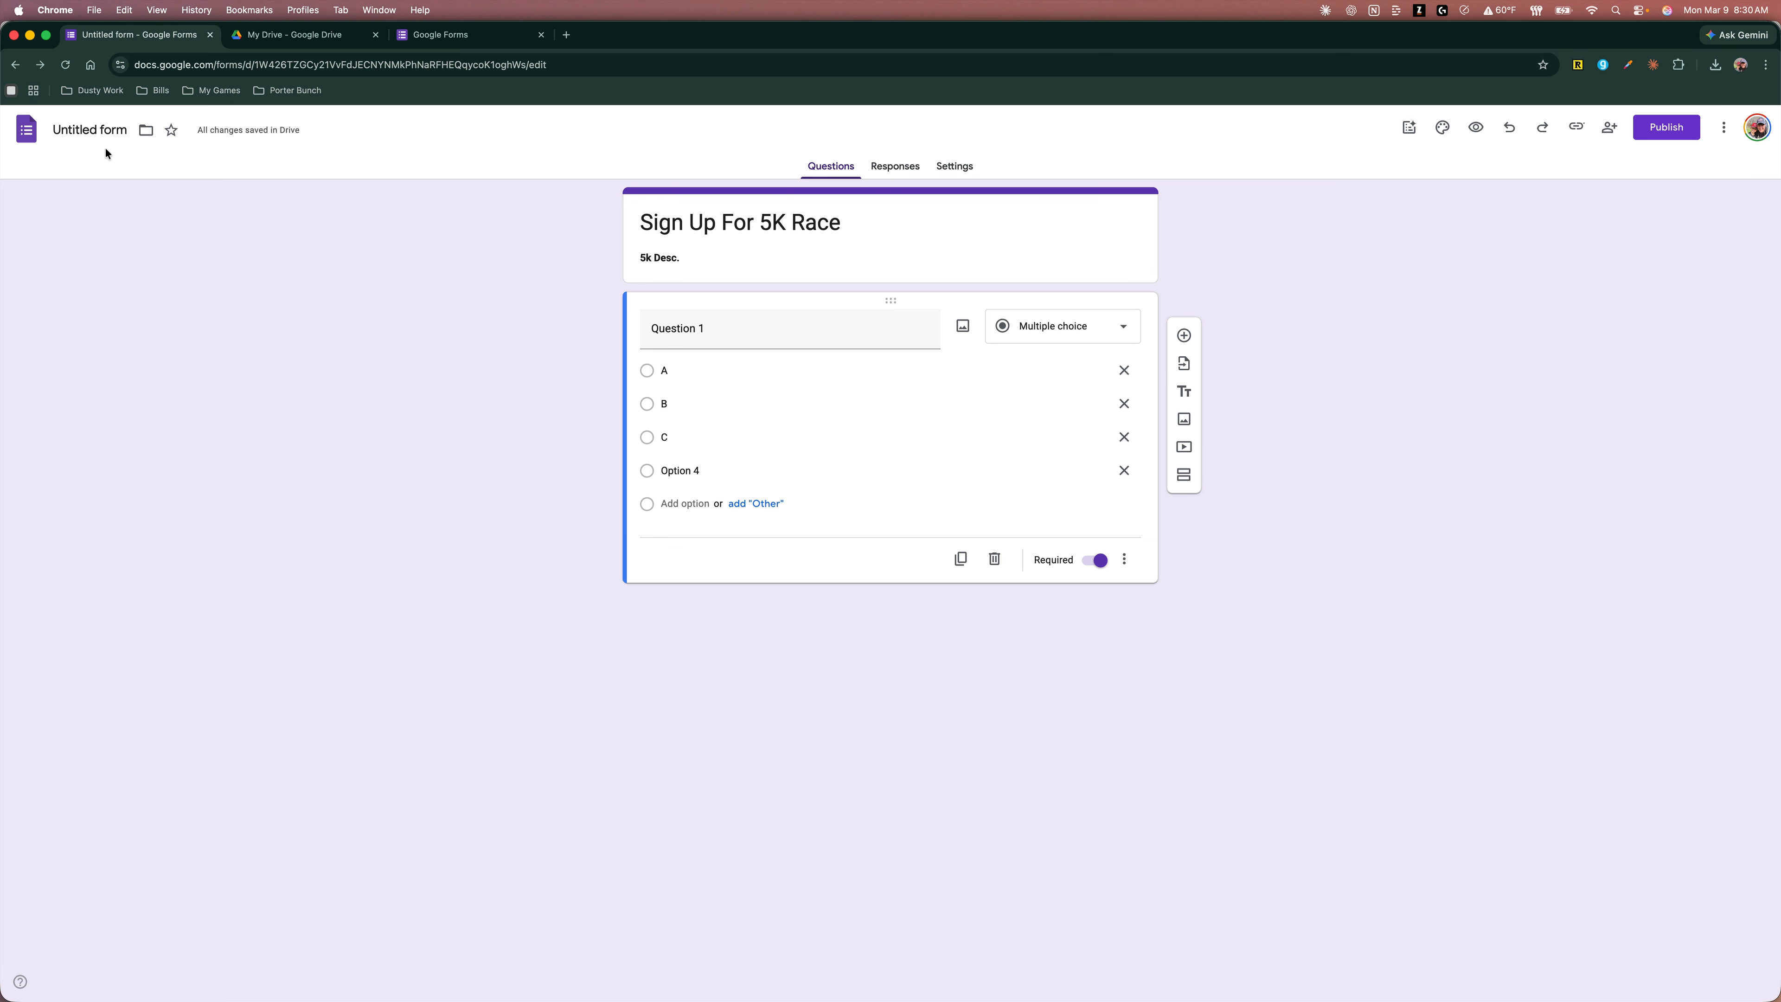
# - Name the untitled form file "Sign Up For 5K Race" to match the form's title
pyautogui.click(87, 128)
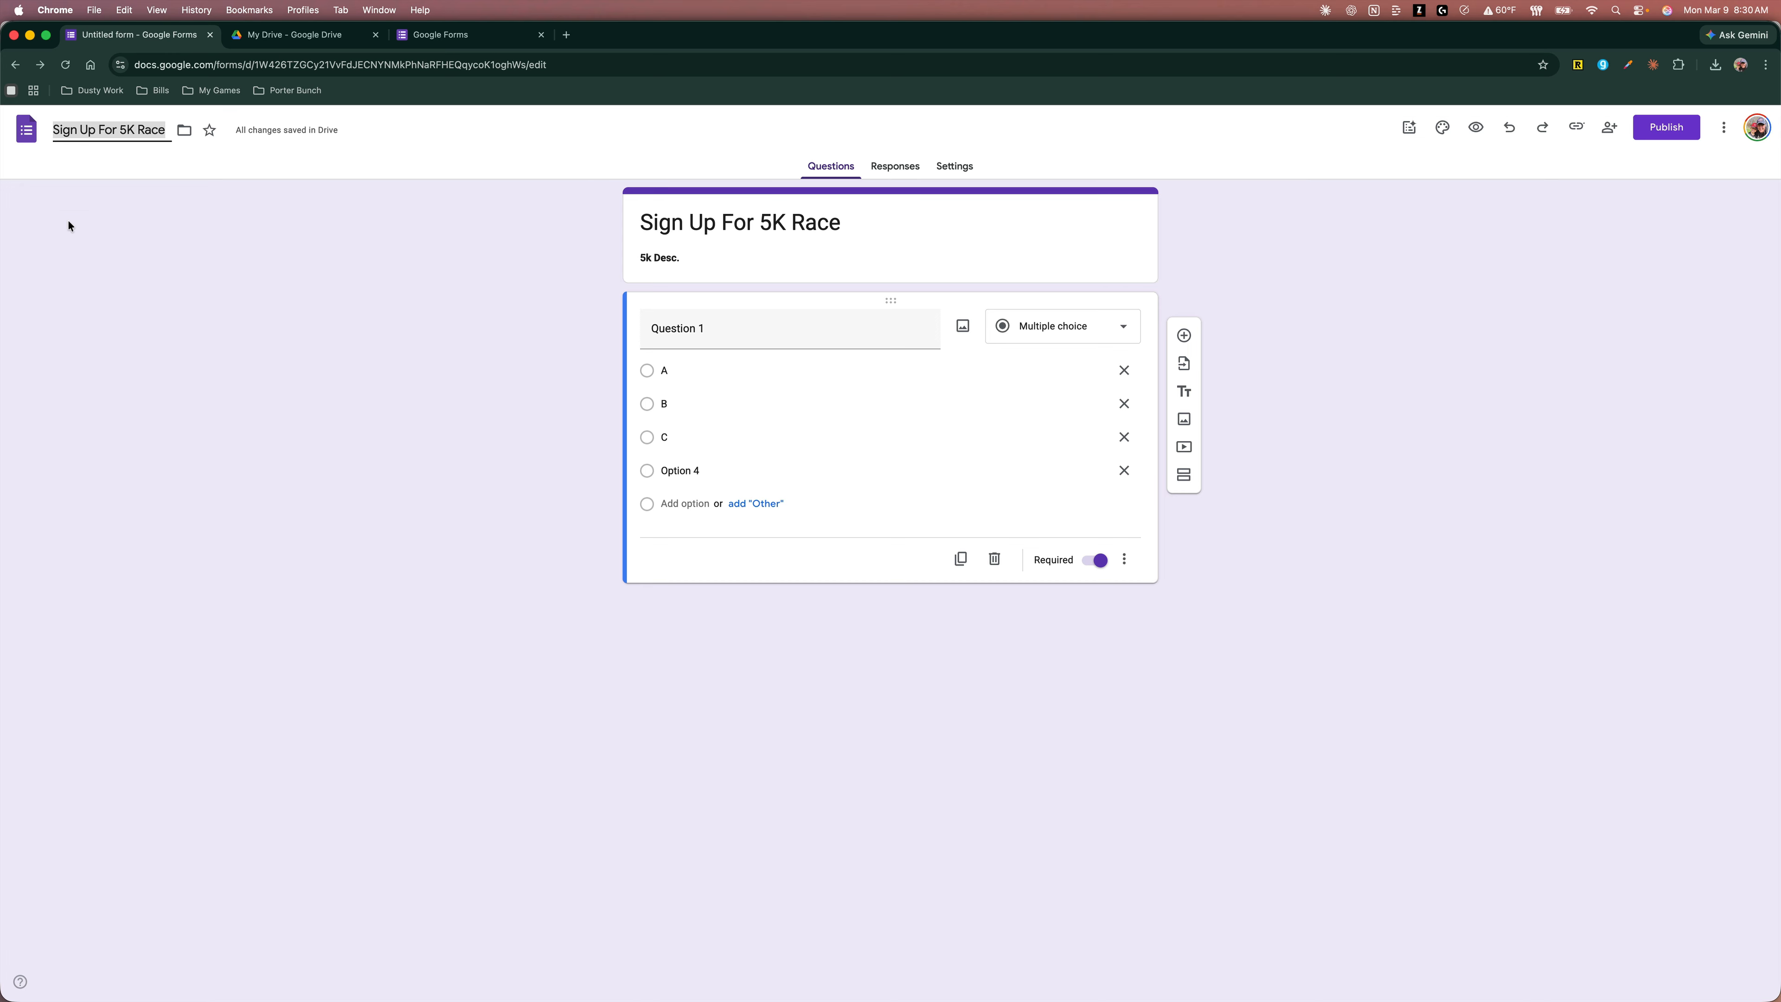
pyautogui.click(96, 256)
pyautogui.moveTo(55, 129); pyautogui.dragTo(162, 132)
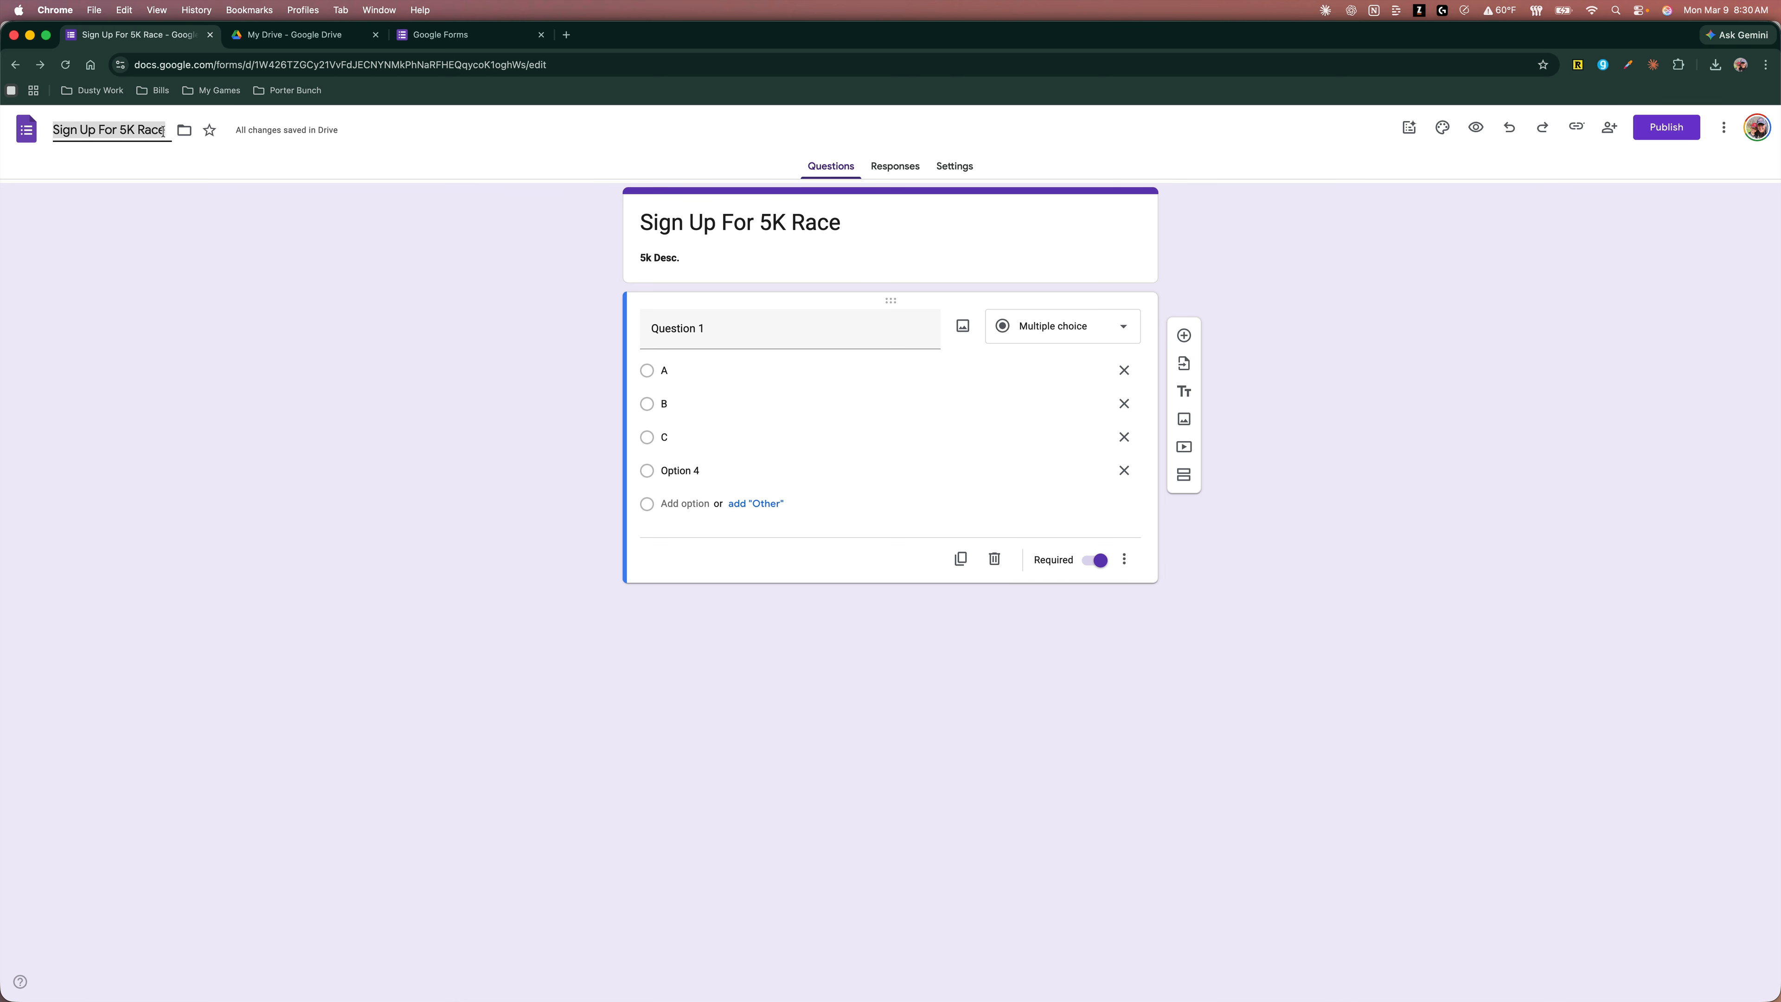
pyautogui.click(687, 232)
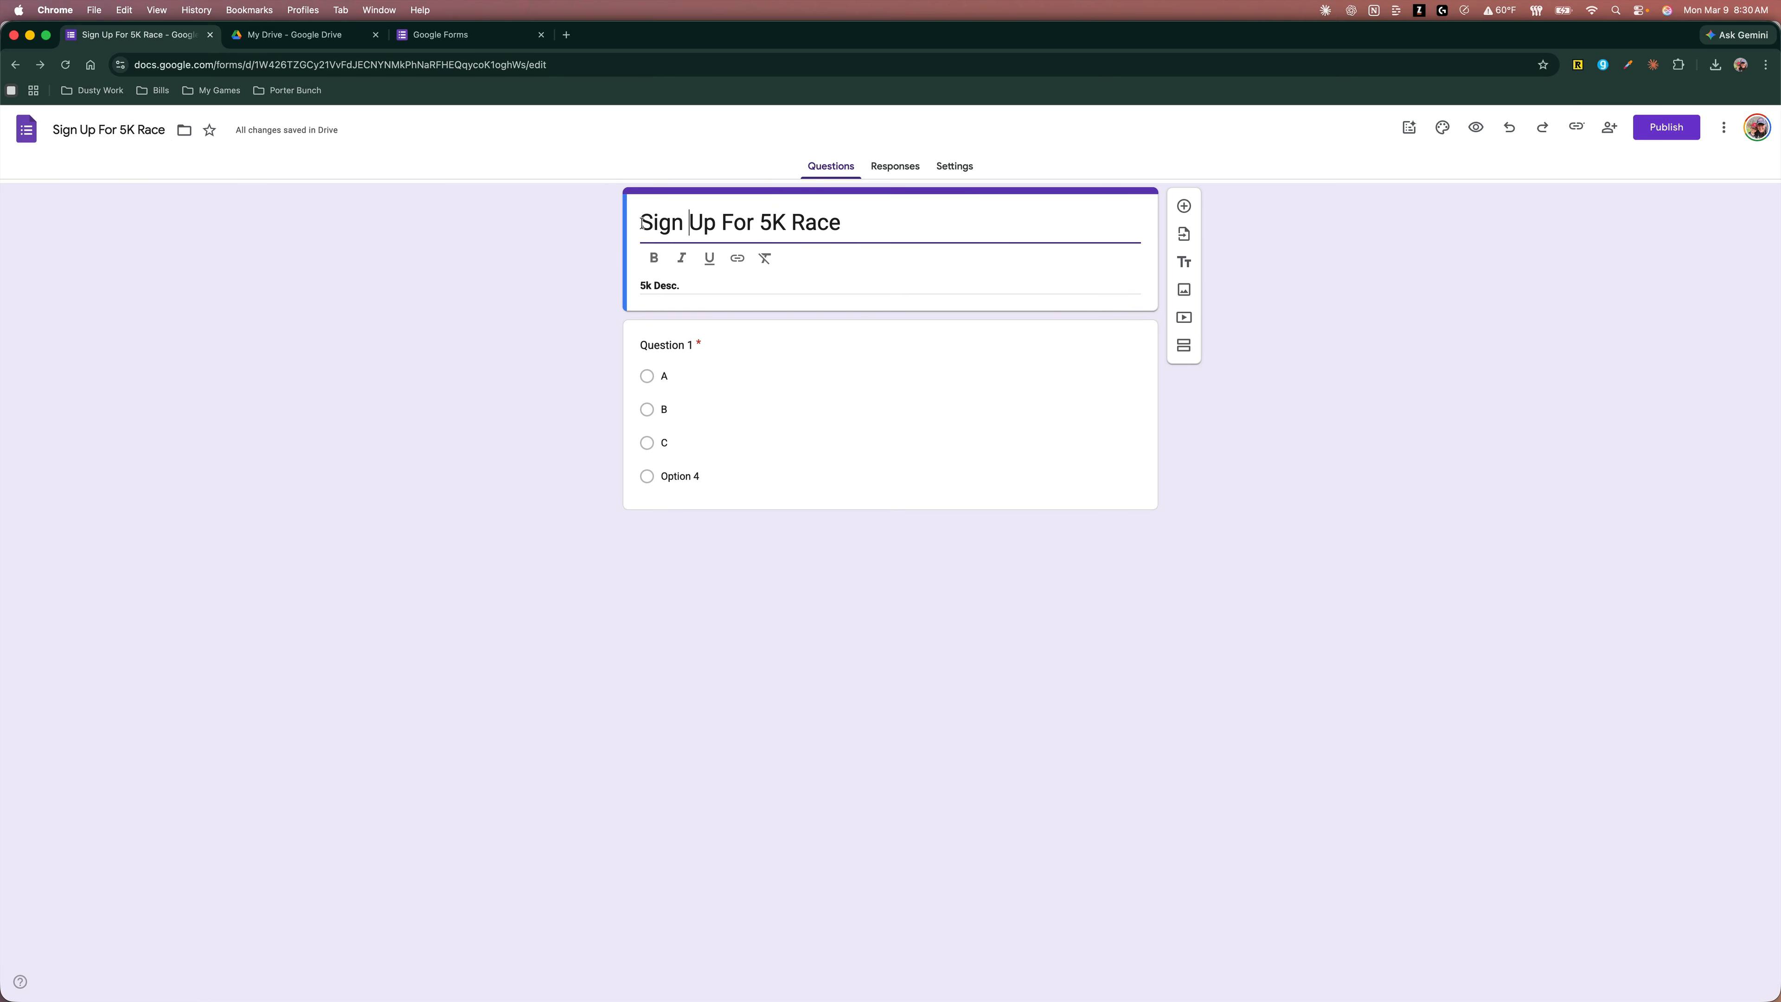
pyautogui.moveTo(640, 223); pyautogui.dragTo(851, 227)
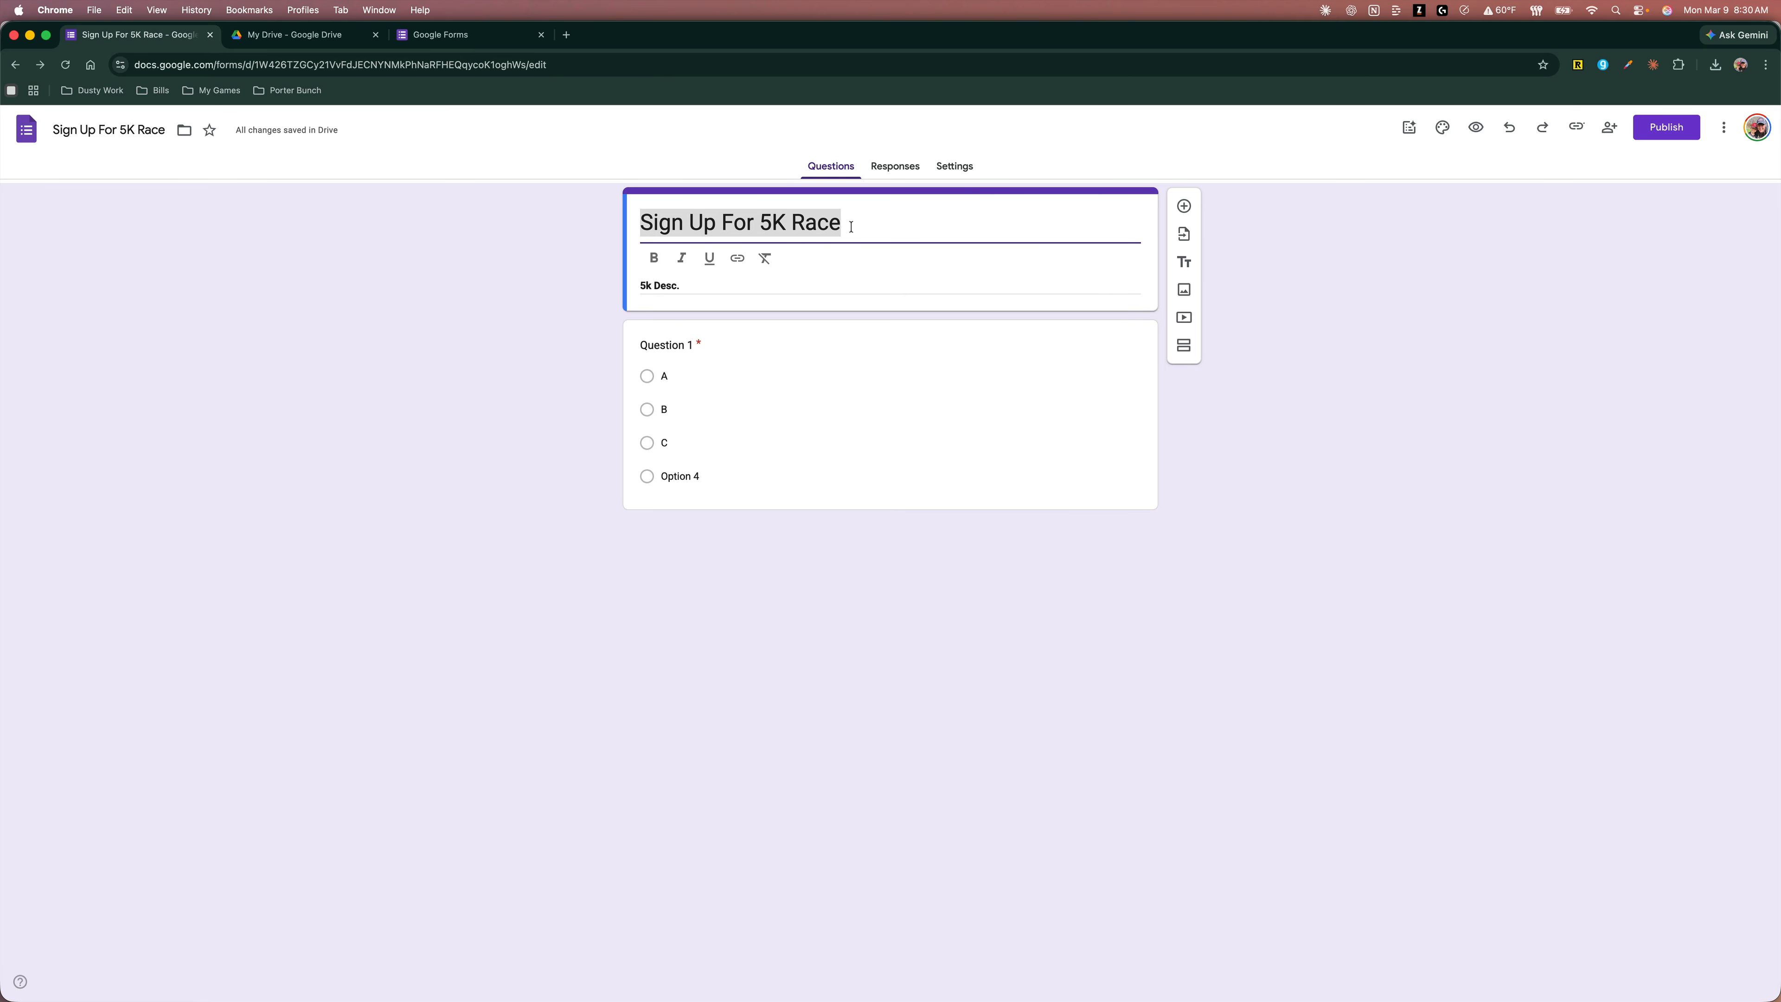
pyautogui.click(1286, 633)
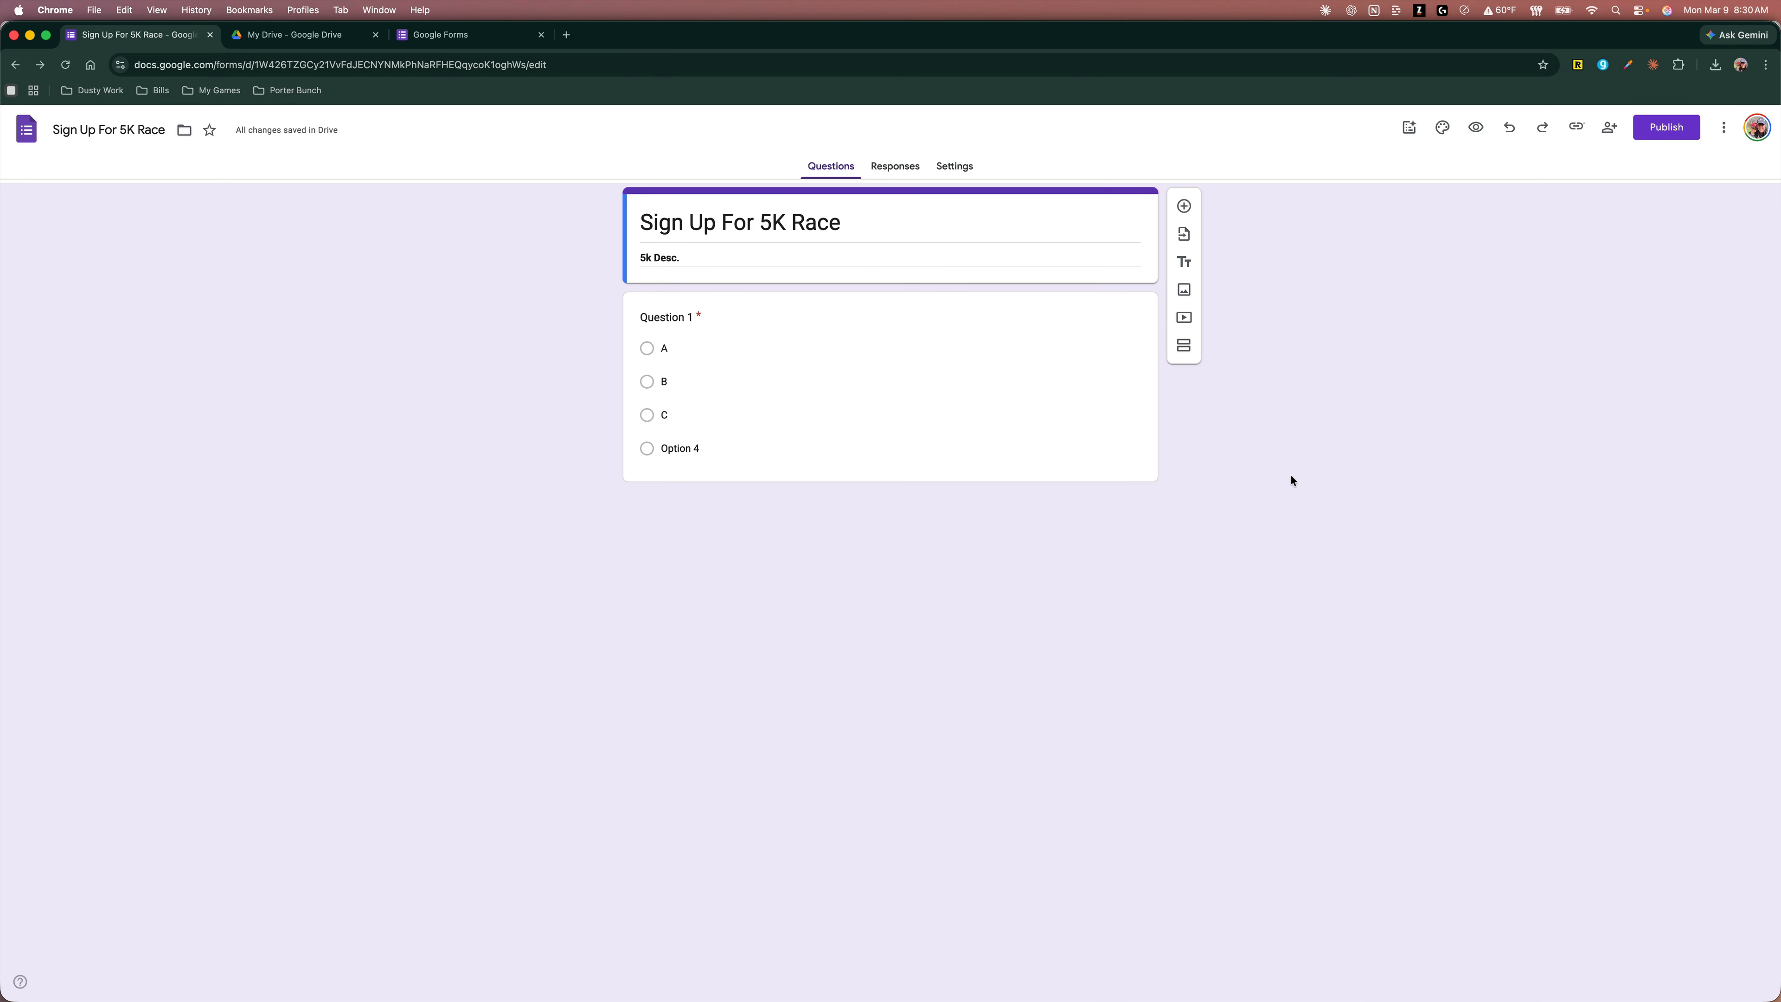
# - Set the form theme's header font to Impact
pyautogui.click(1444, 134)
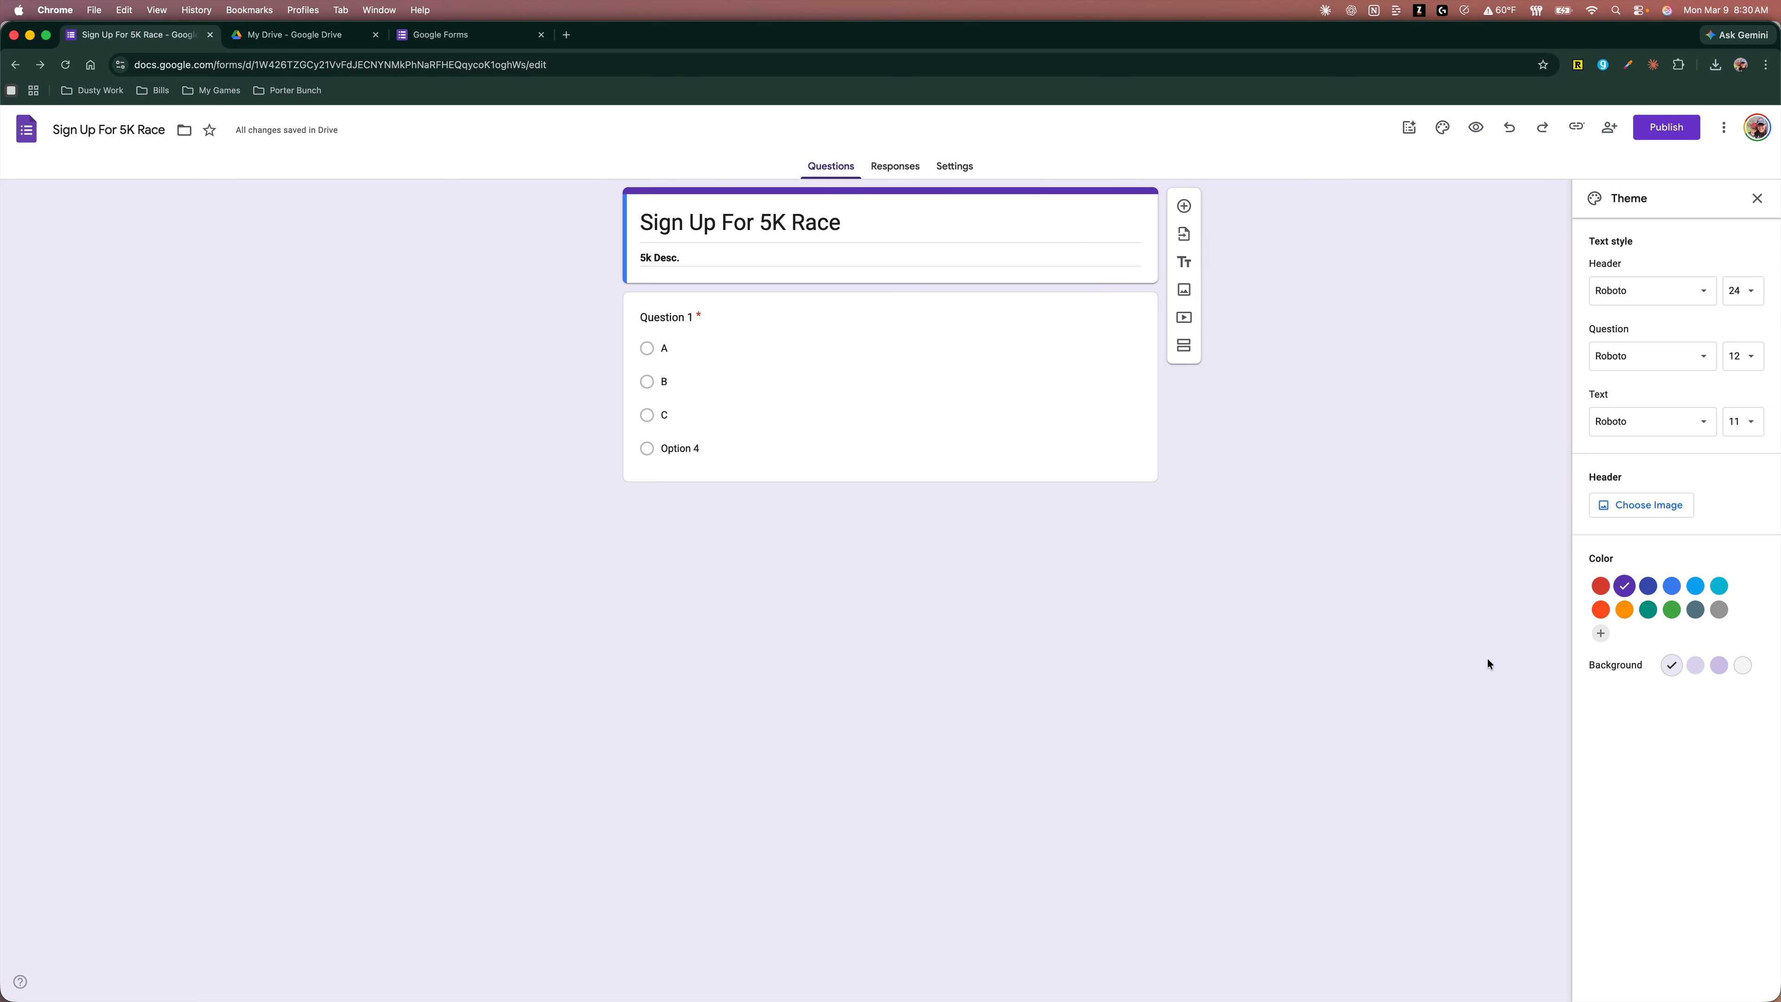
pyautogui.click(1615, 291)
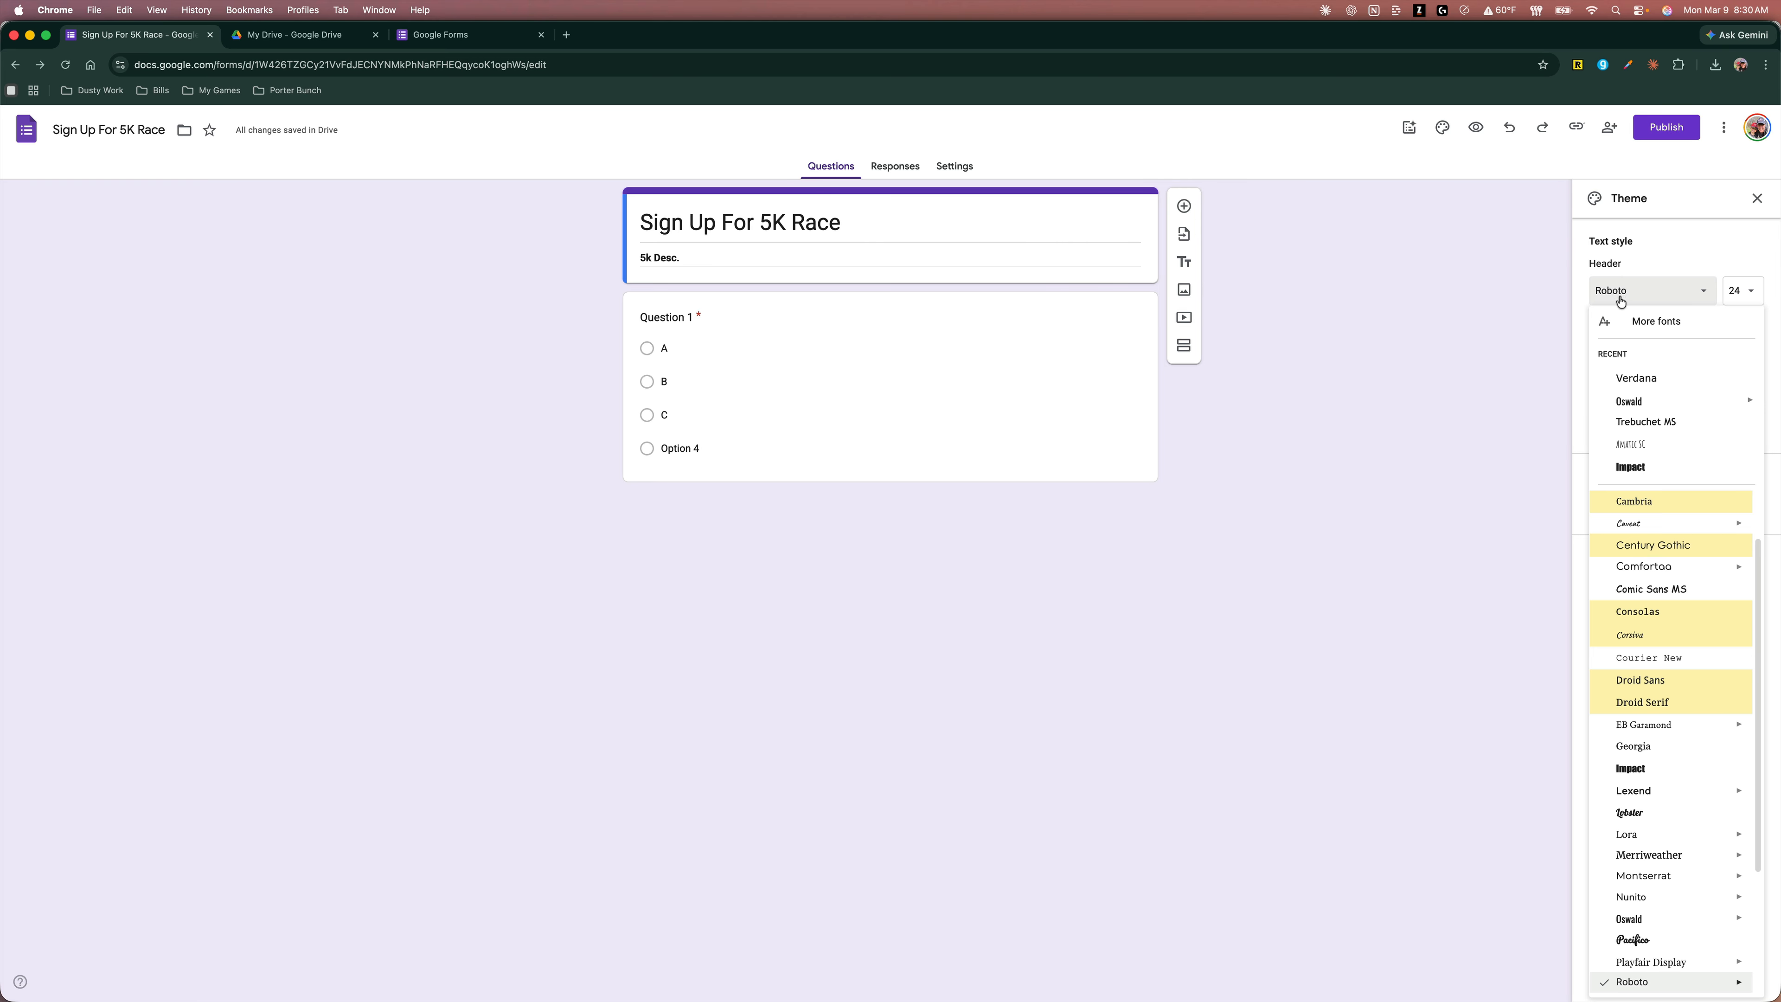
pyautogui.click(1651, 768)
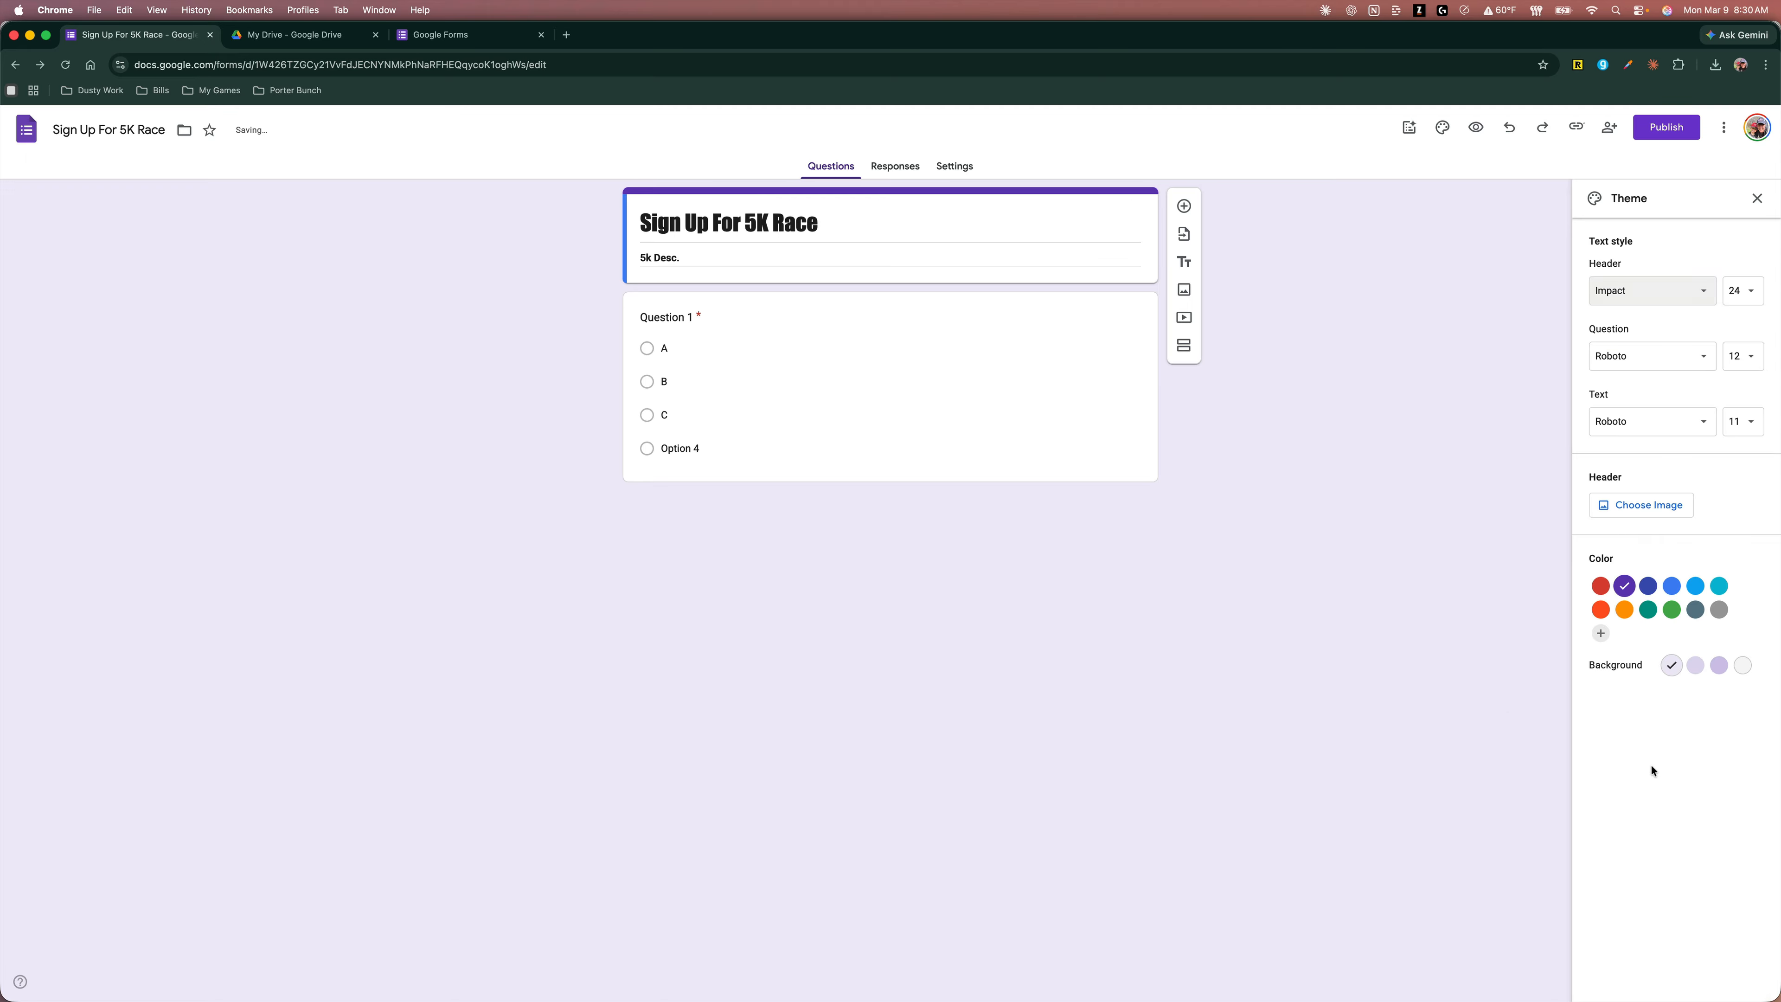
# - View the theme fonts offered for question text and body text without choosing a different one
pyautogui.click(1641, 356)
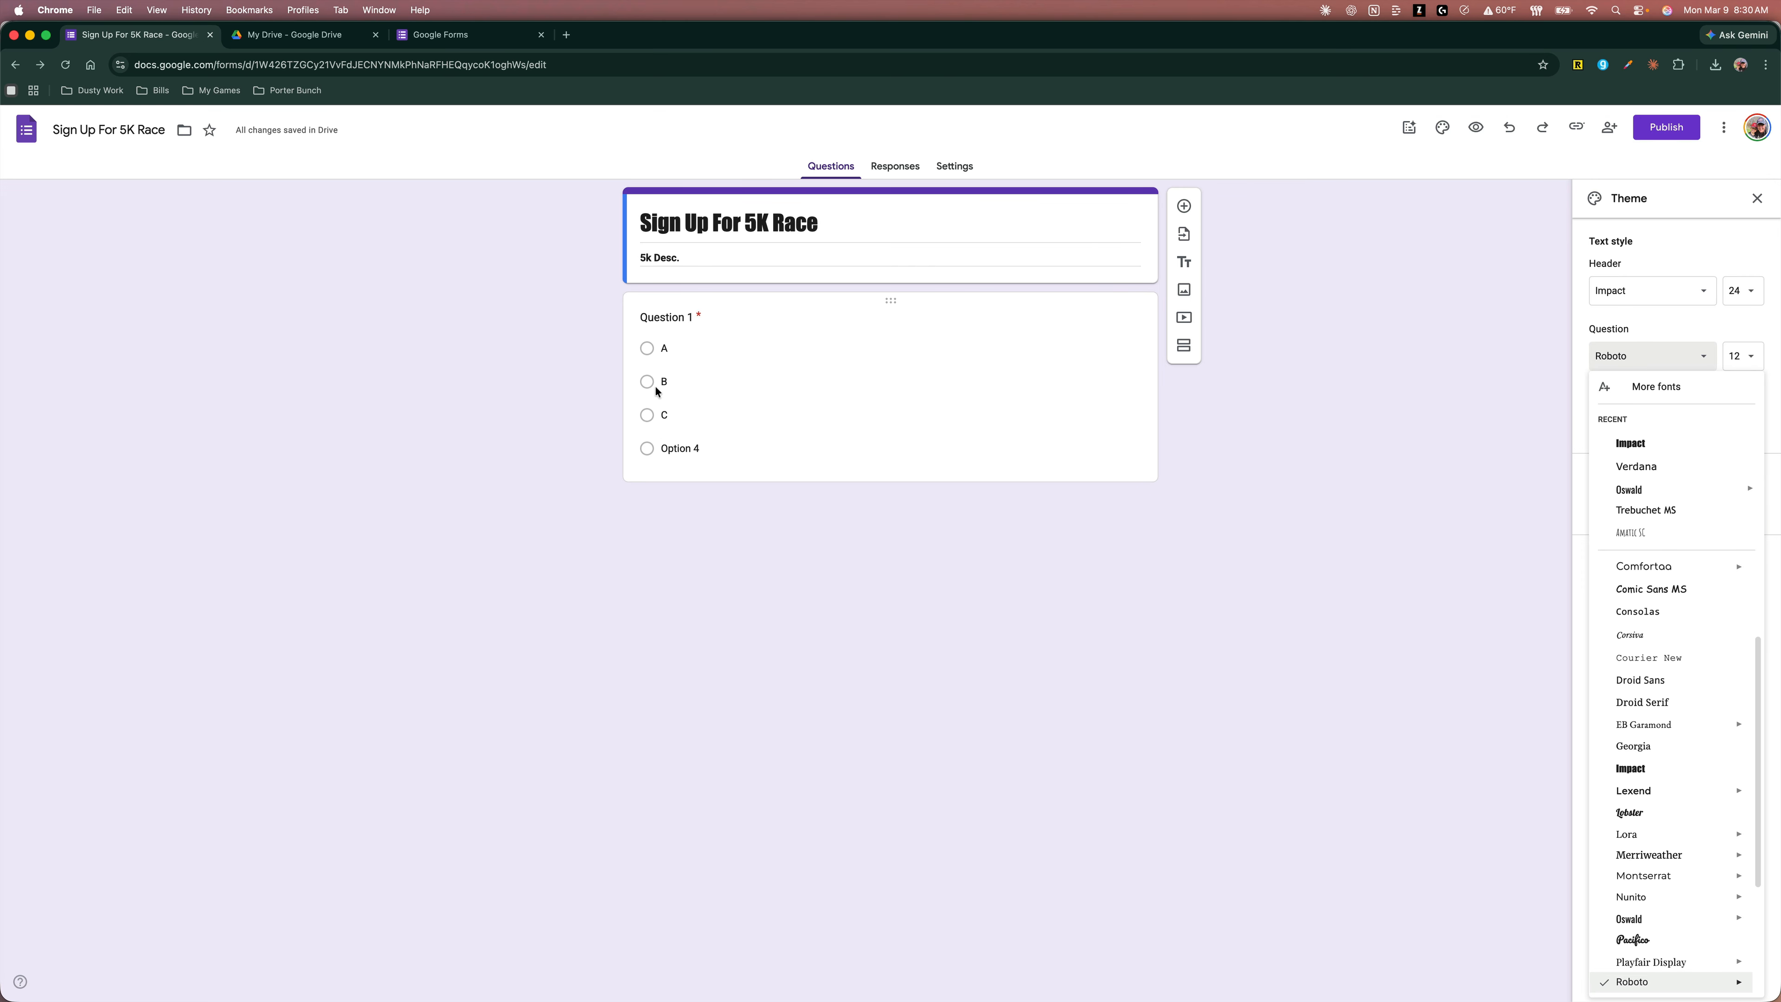
pyautogui.click(1541, 494)
pyautogui.click(1624, 424)
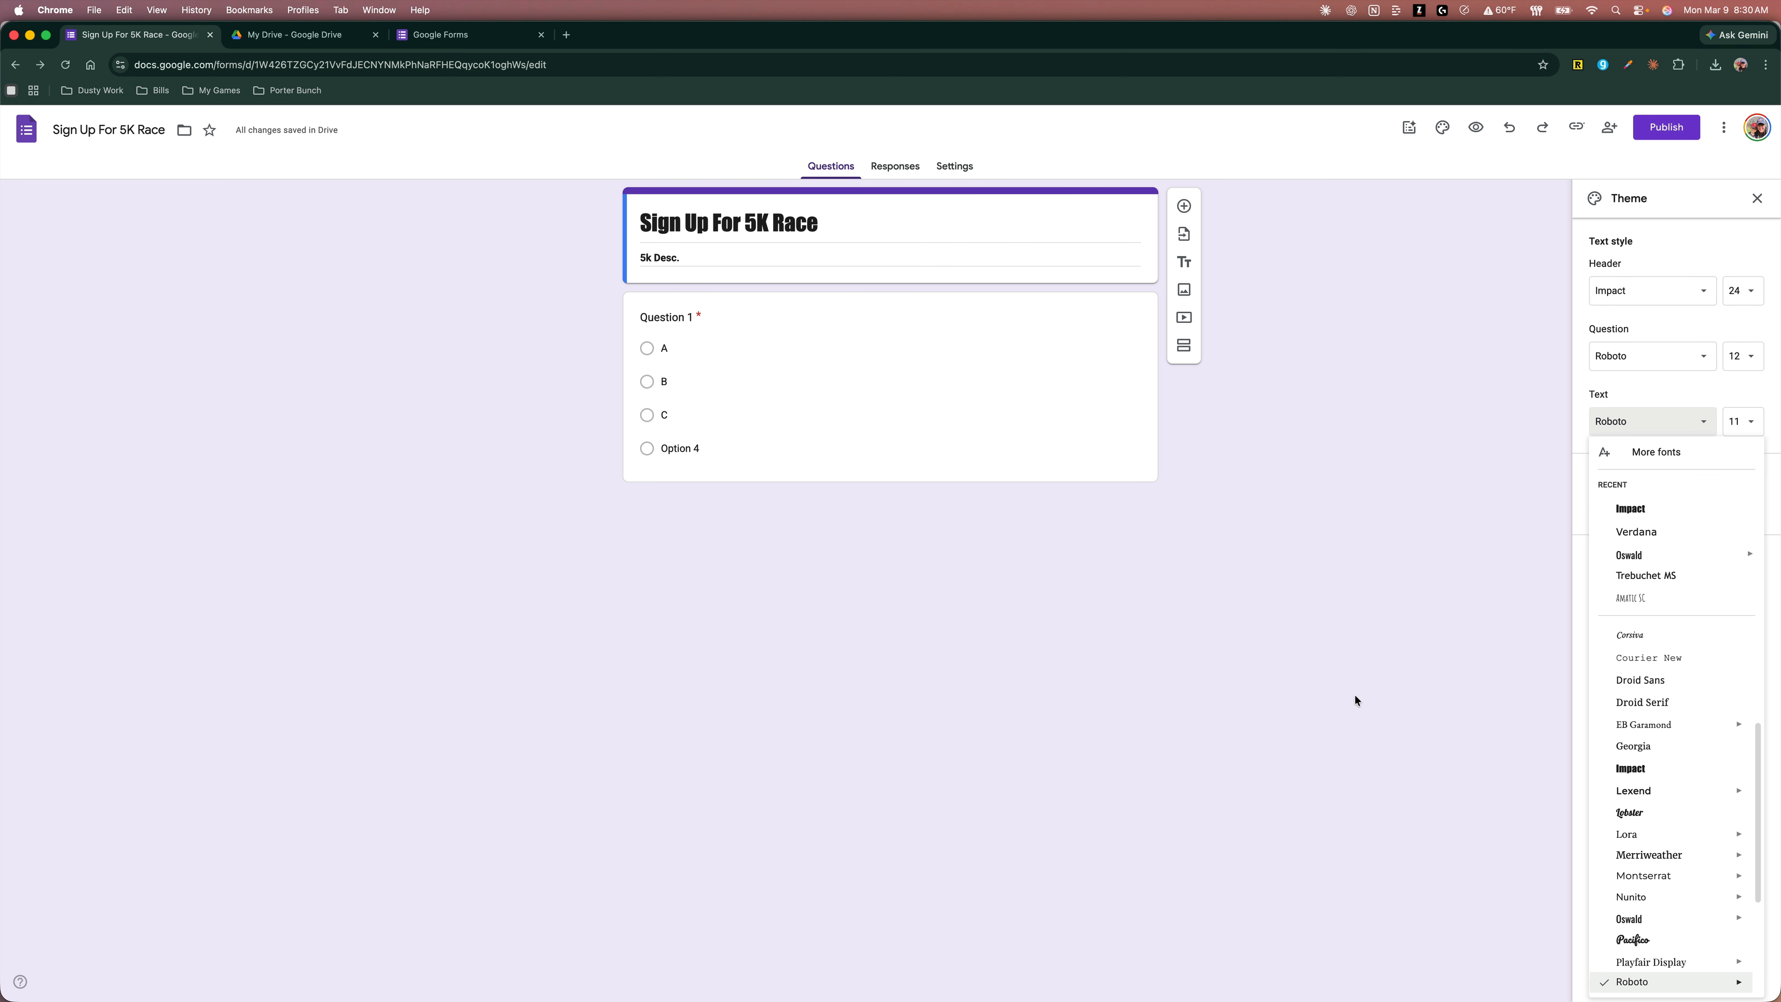
pyautogui.click(1407, 691)
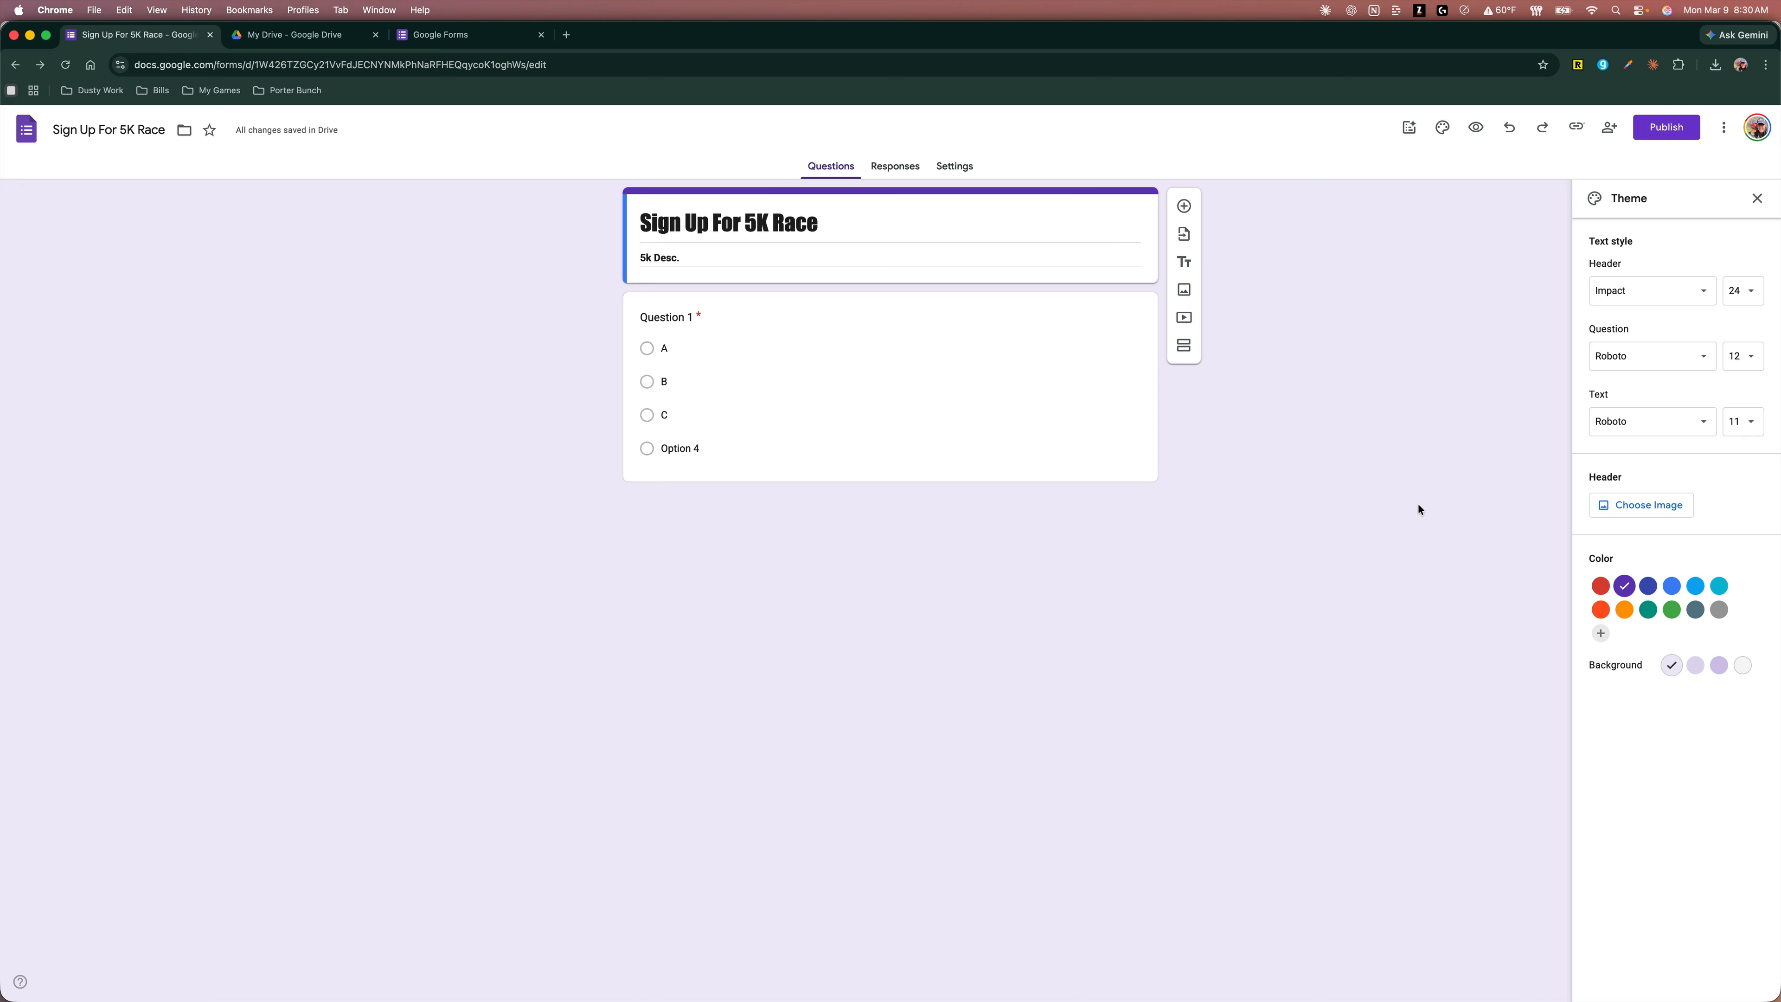
# - Try the basketball photo from the Work and School themes as the form's header image and undo it
pyautogui.click(1668, 505)
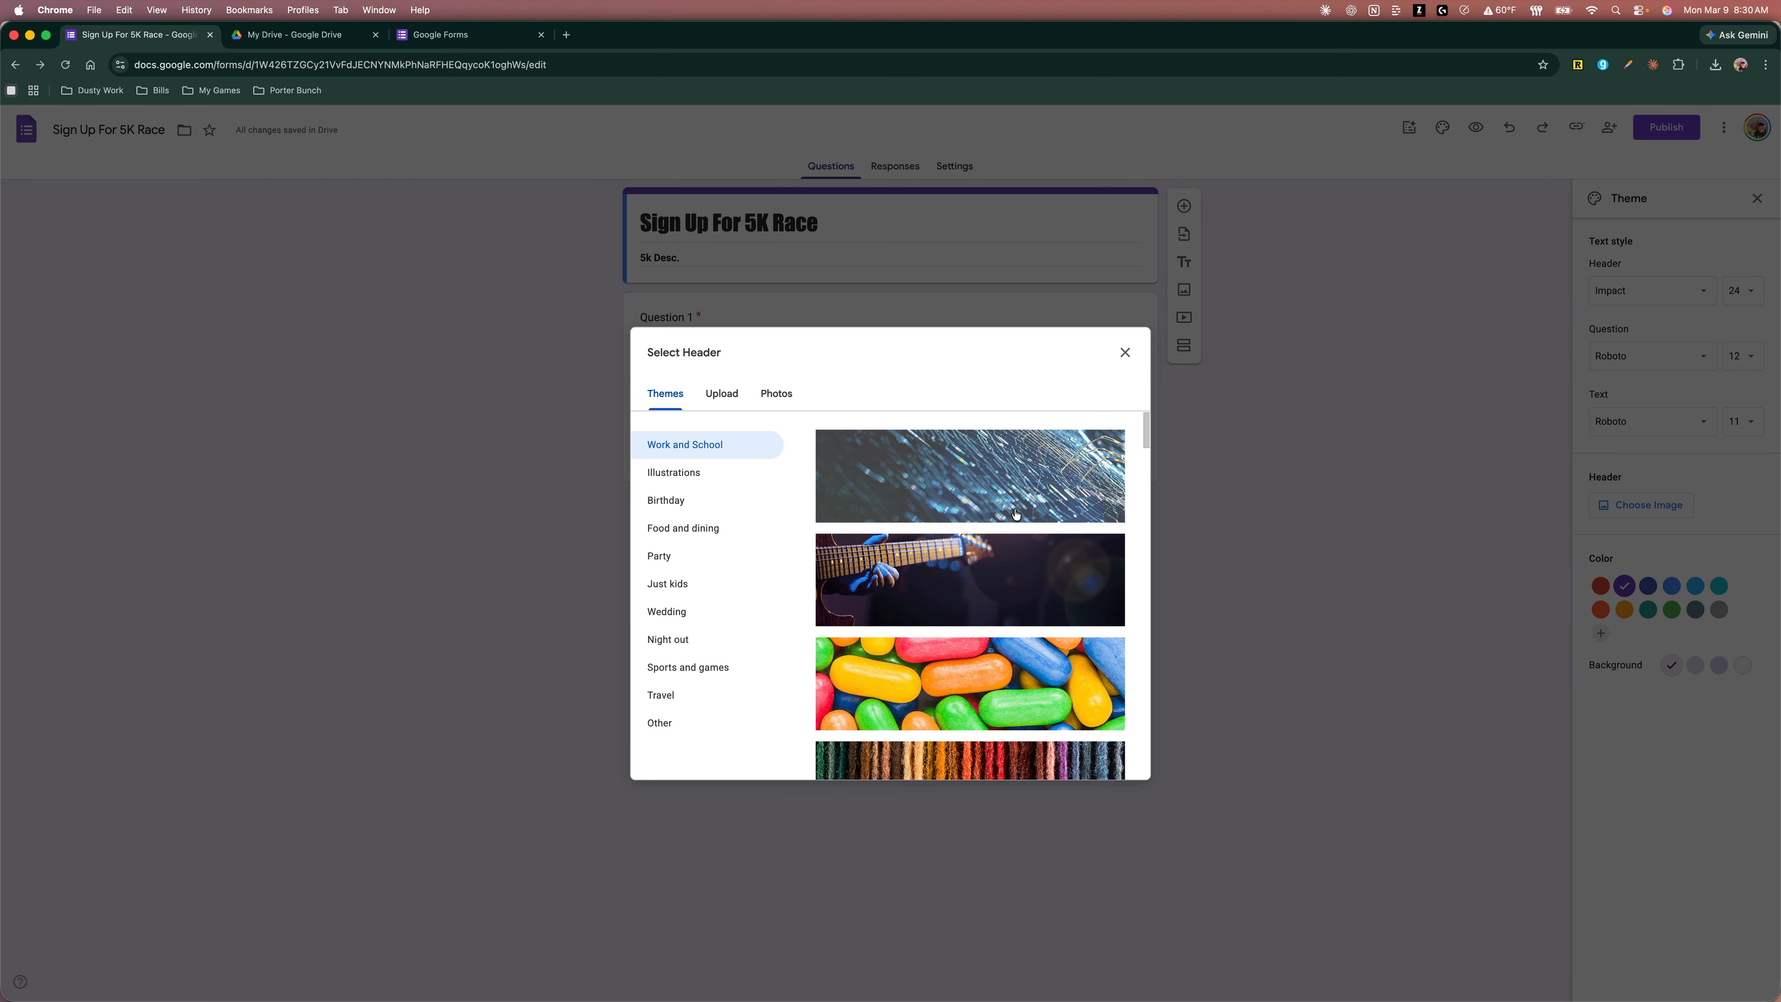
pyautogui.scroll(-5, 1015, 515)
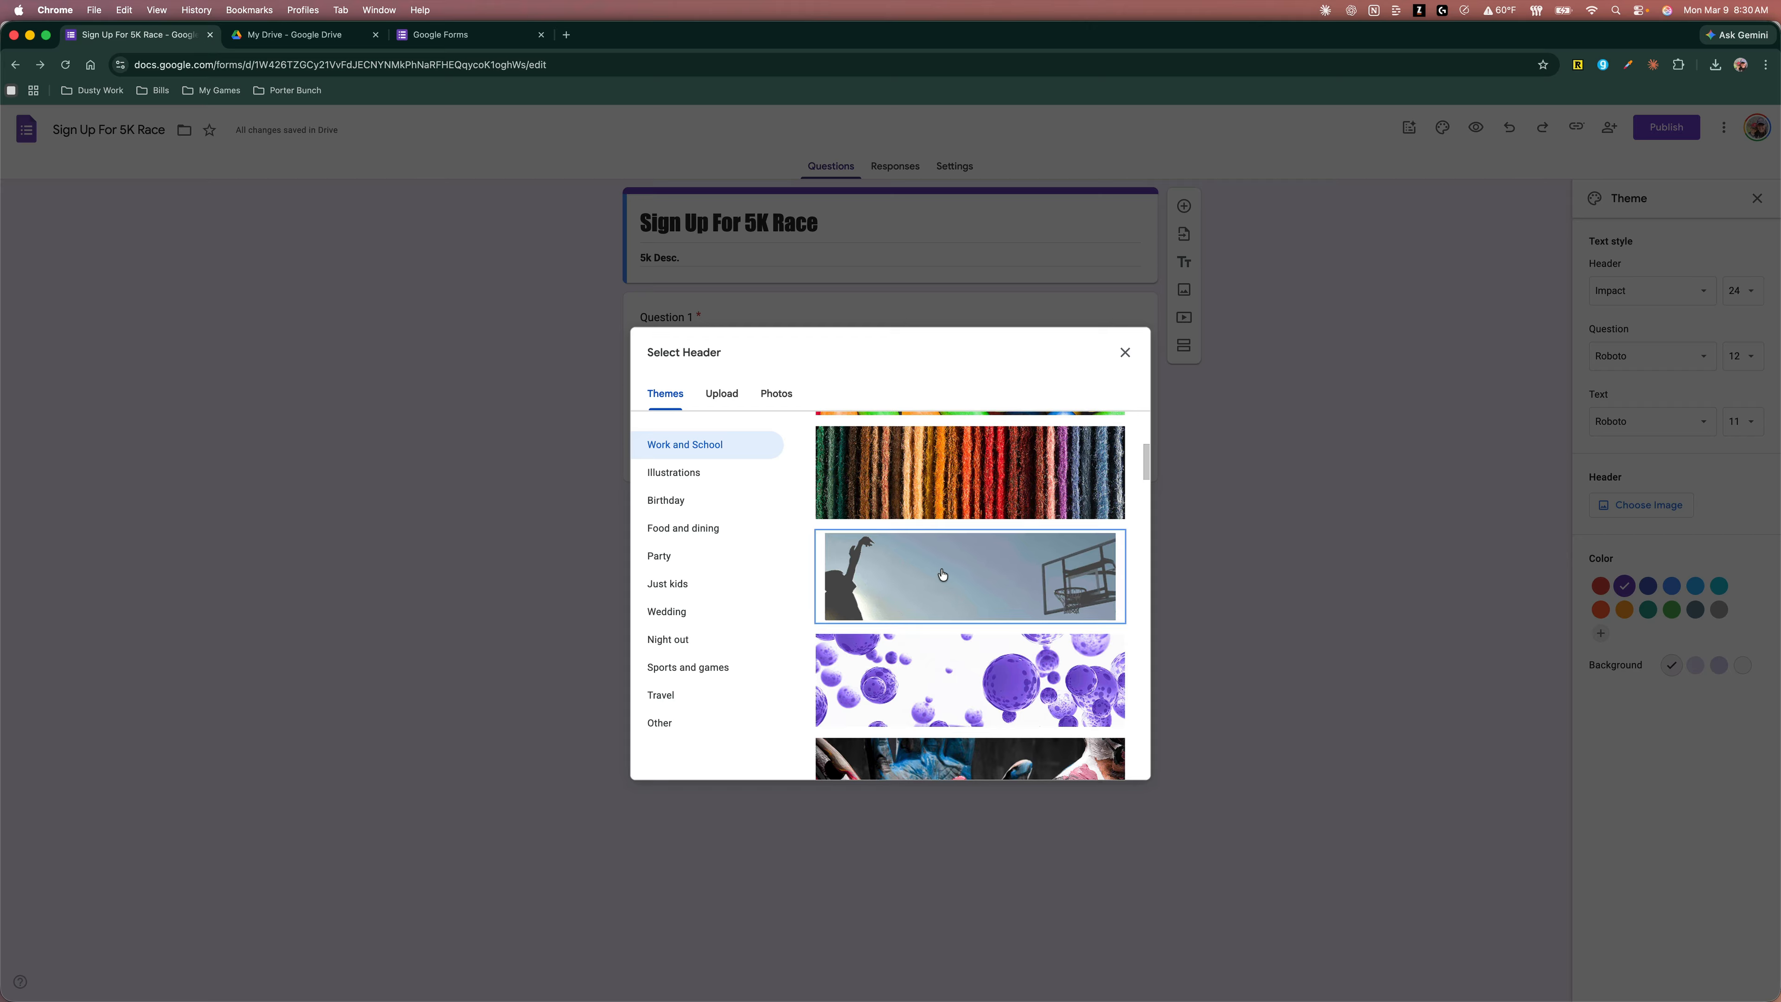
pyautogui.click(943, 573)
pyautogui.click(1121, 758)
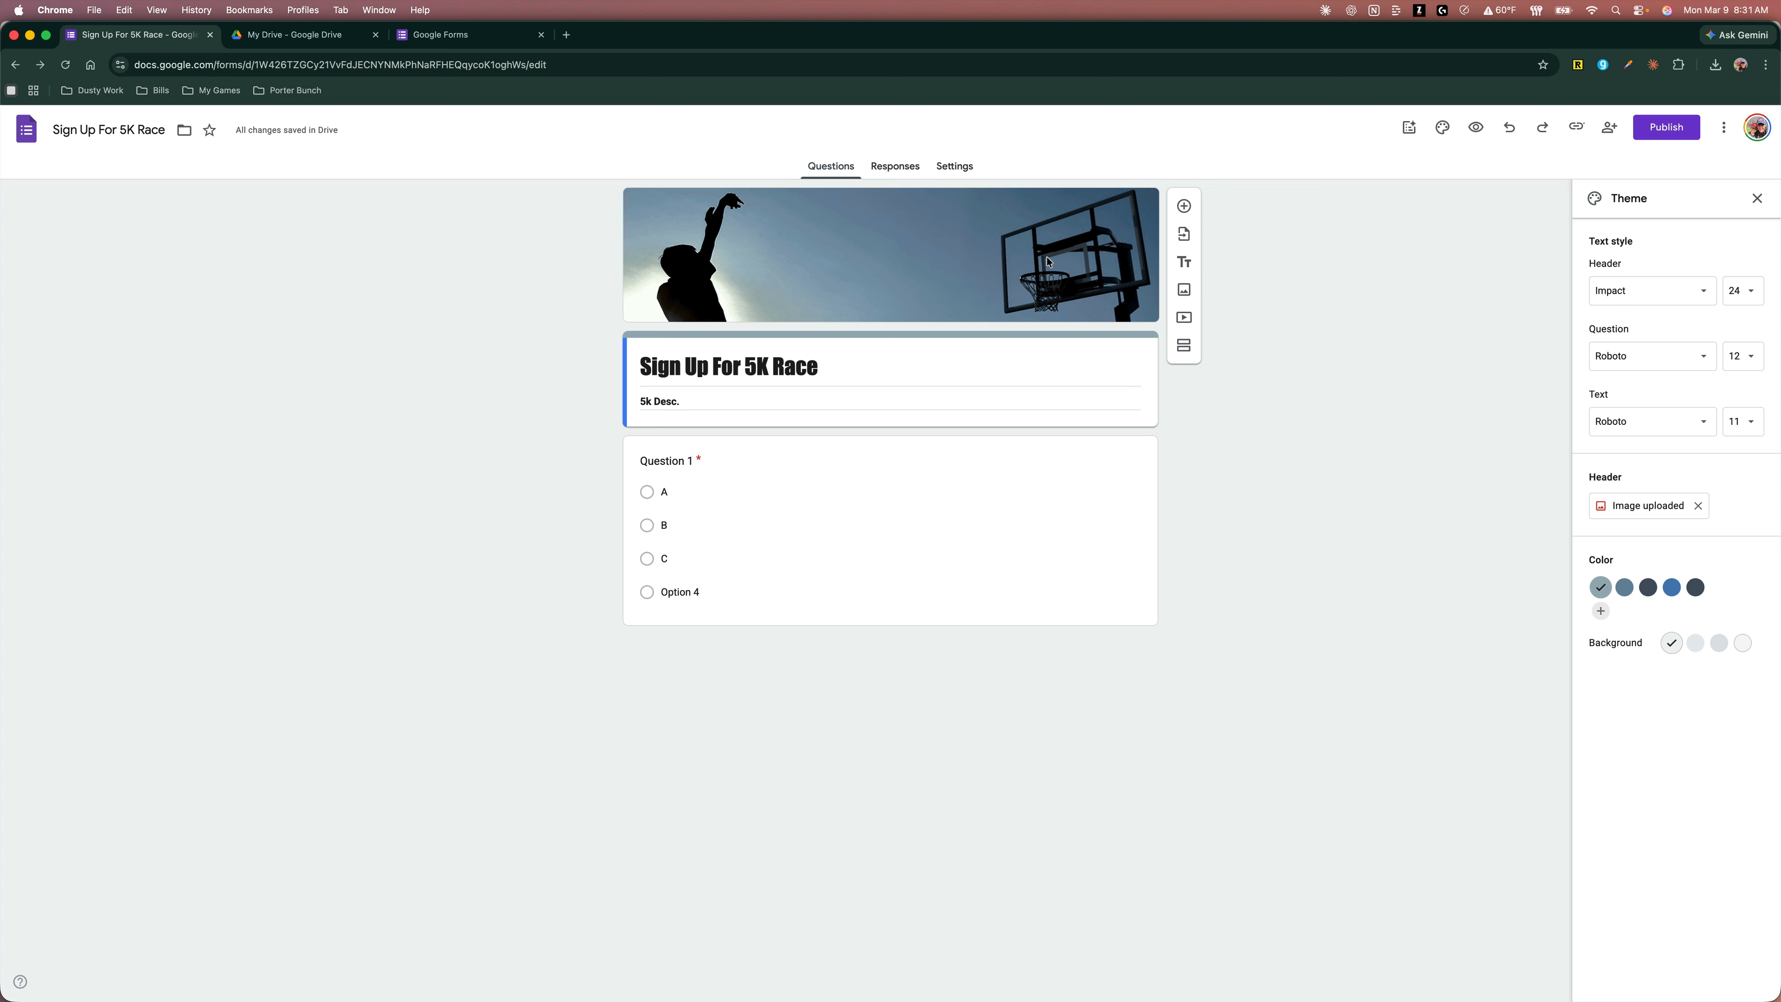
pyautogui.press('super+z')
pyautogui.press('super+z')
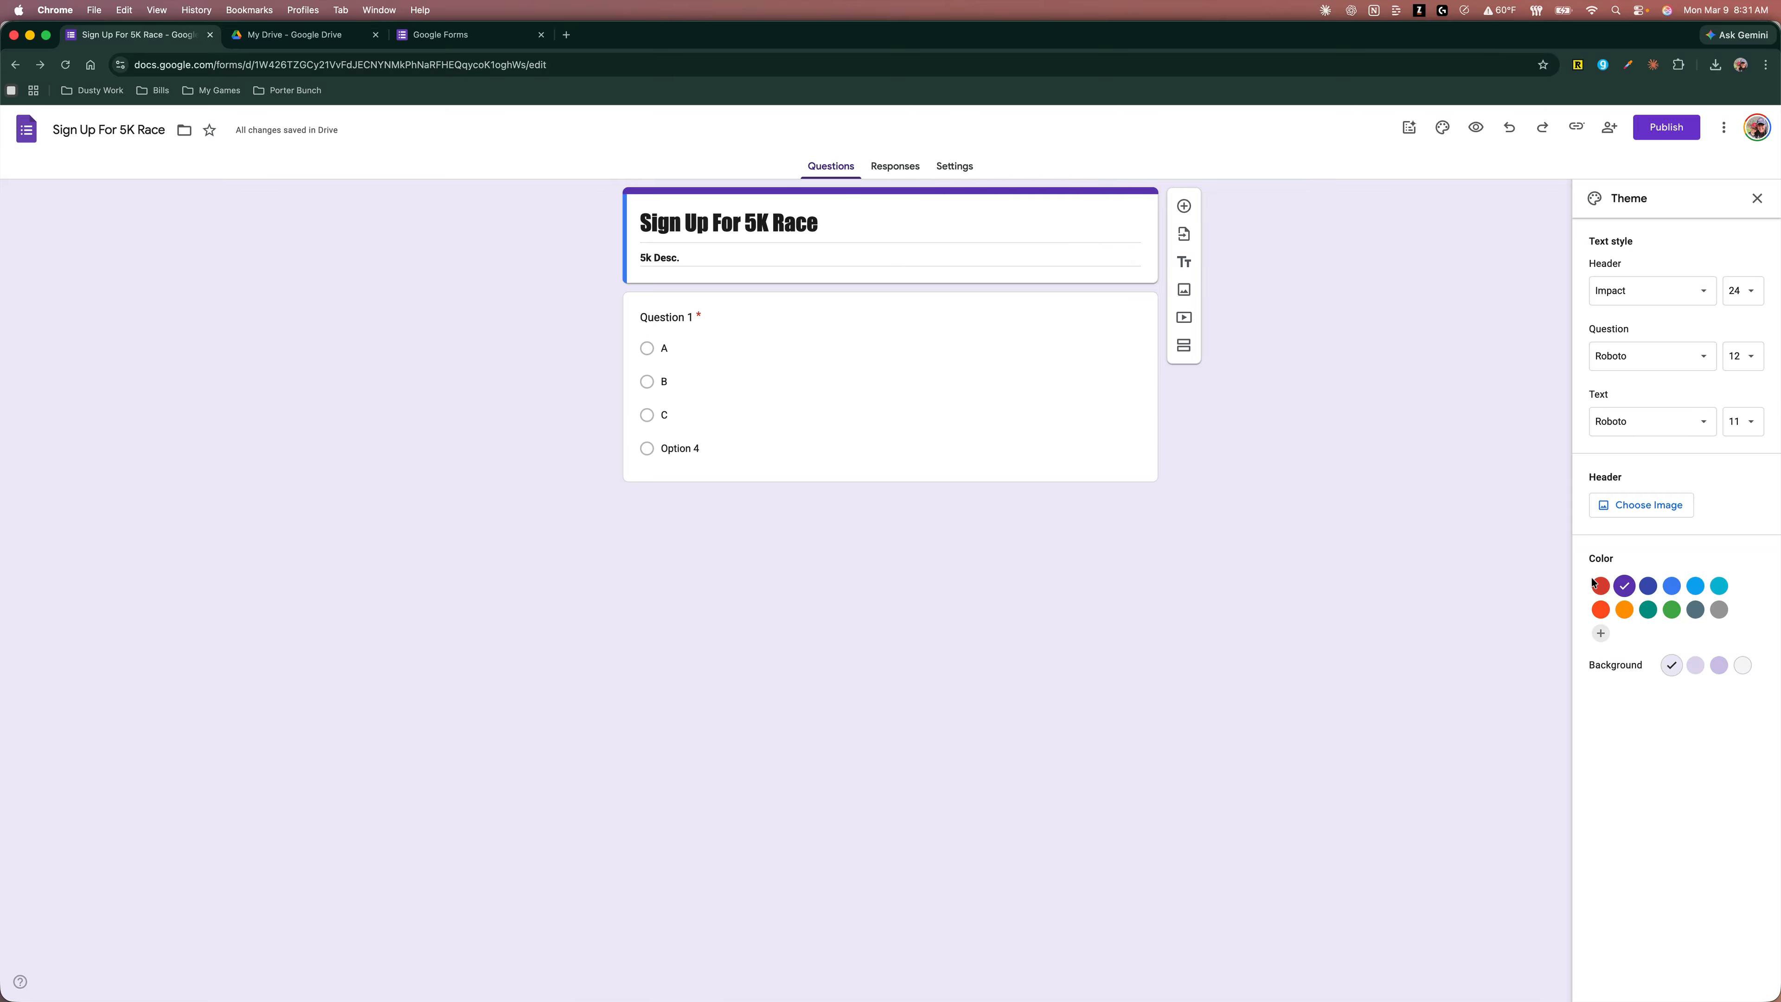
# - Try the light blue, teal and orange theme colors on the form
pyautogui.click(1696, 587)
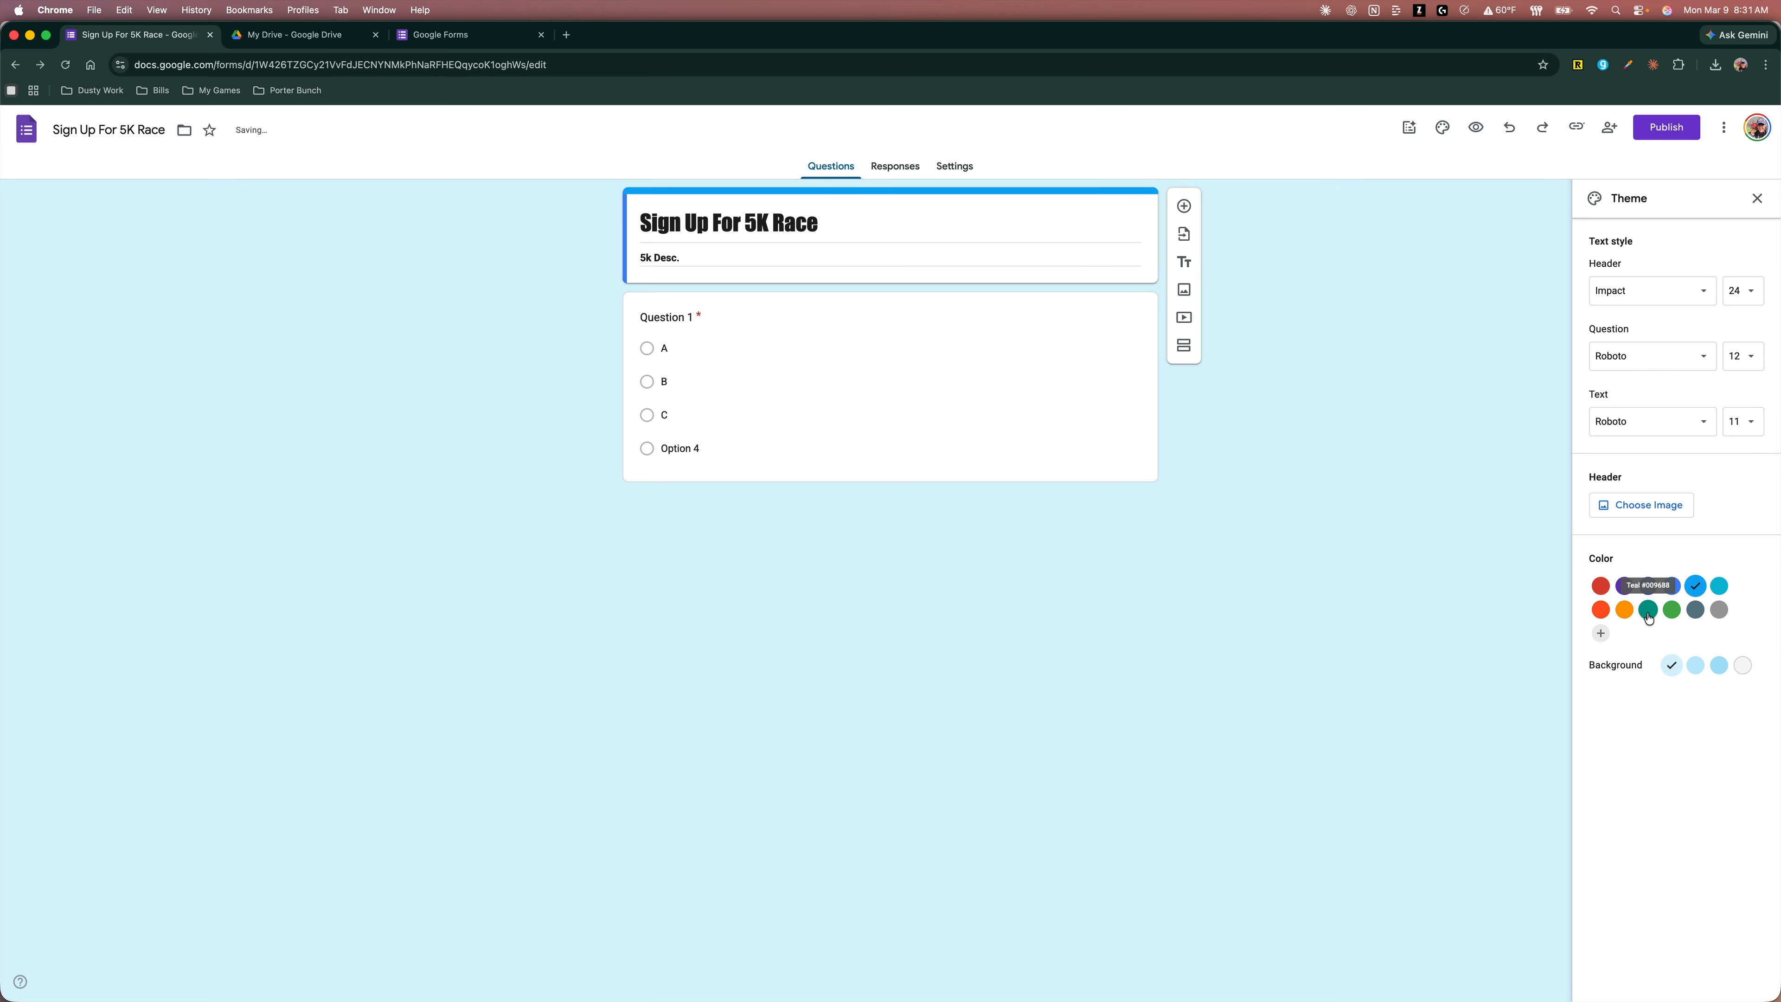
pyautogui.click(1648, 609)
pyautogui.click(1625, 609)
# - Create the custom mint green color #12ffb8 and add it to the form's theme colors
pyautogui.click(1601, 634)
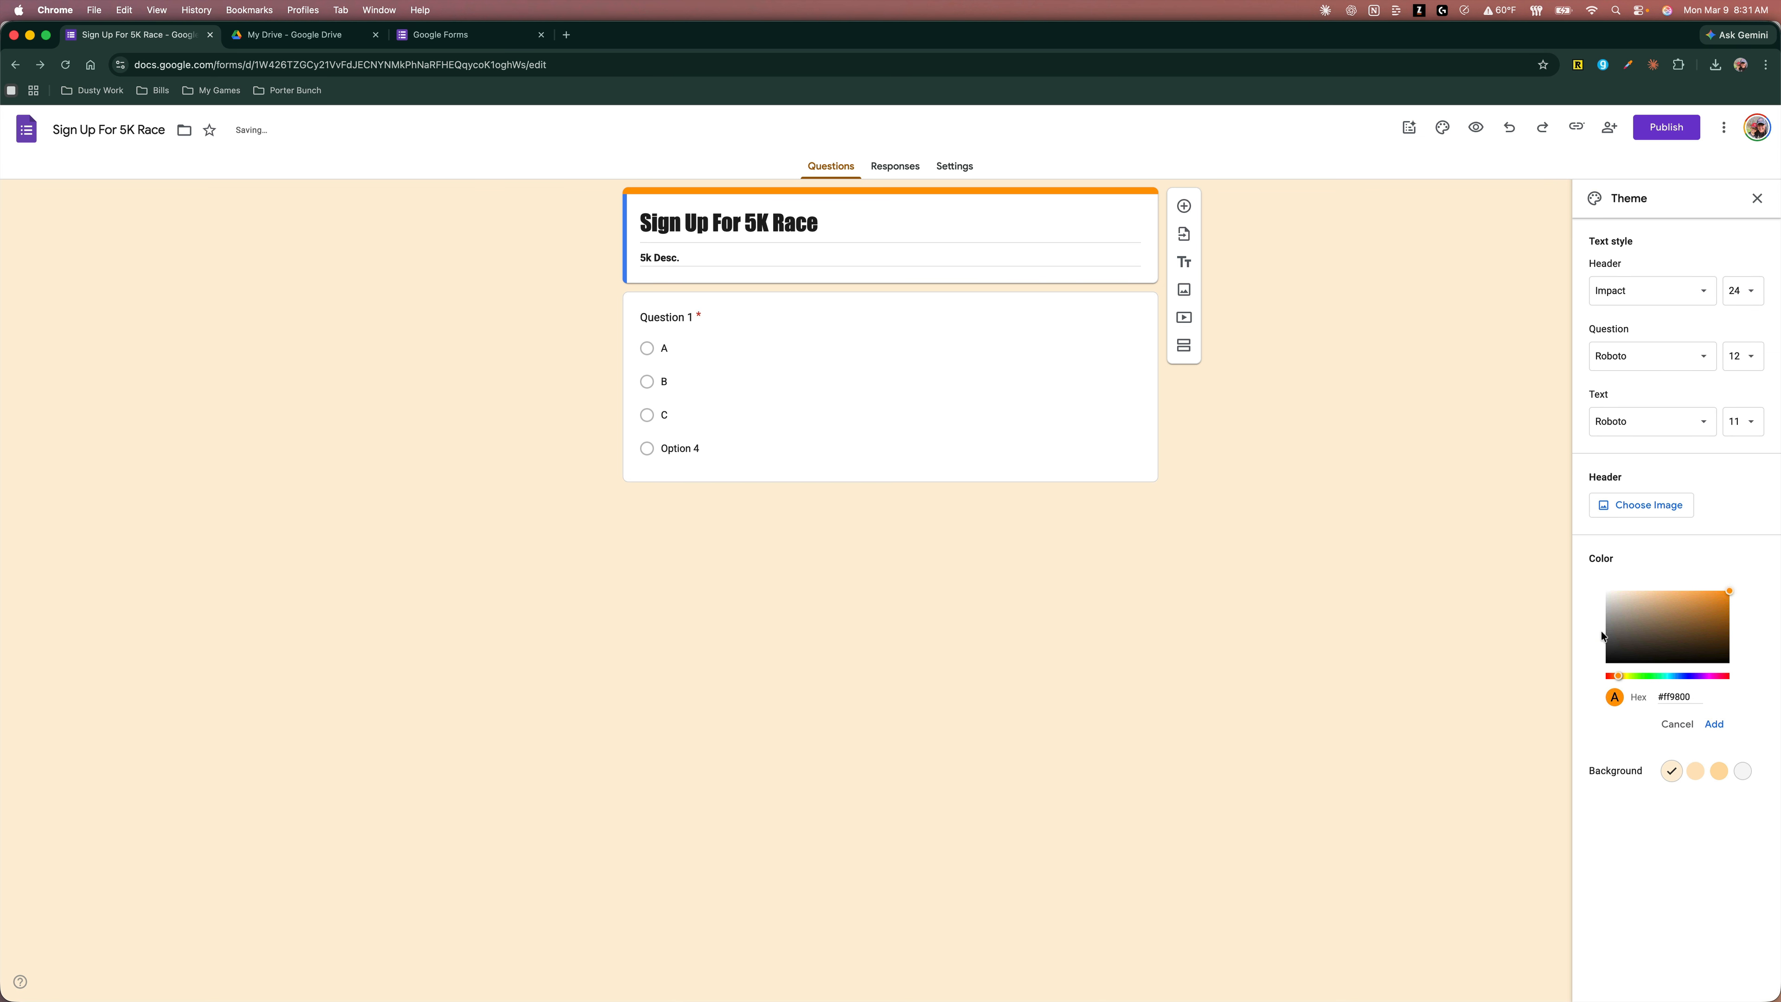
pyautogui.moveTo(1649, 676); pyautogui.dragTo(1661, 675)
pyautogui.click(1711, 611)
pyautogui.moveTo(1713, 610); pyautogui.dragTo(1721, 590)
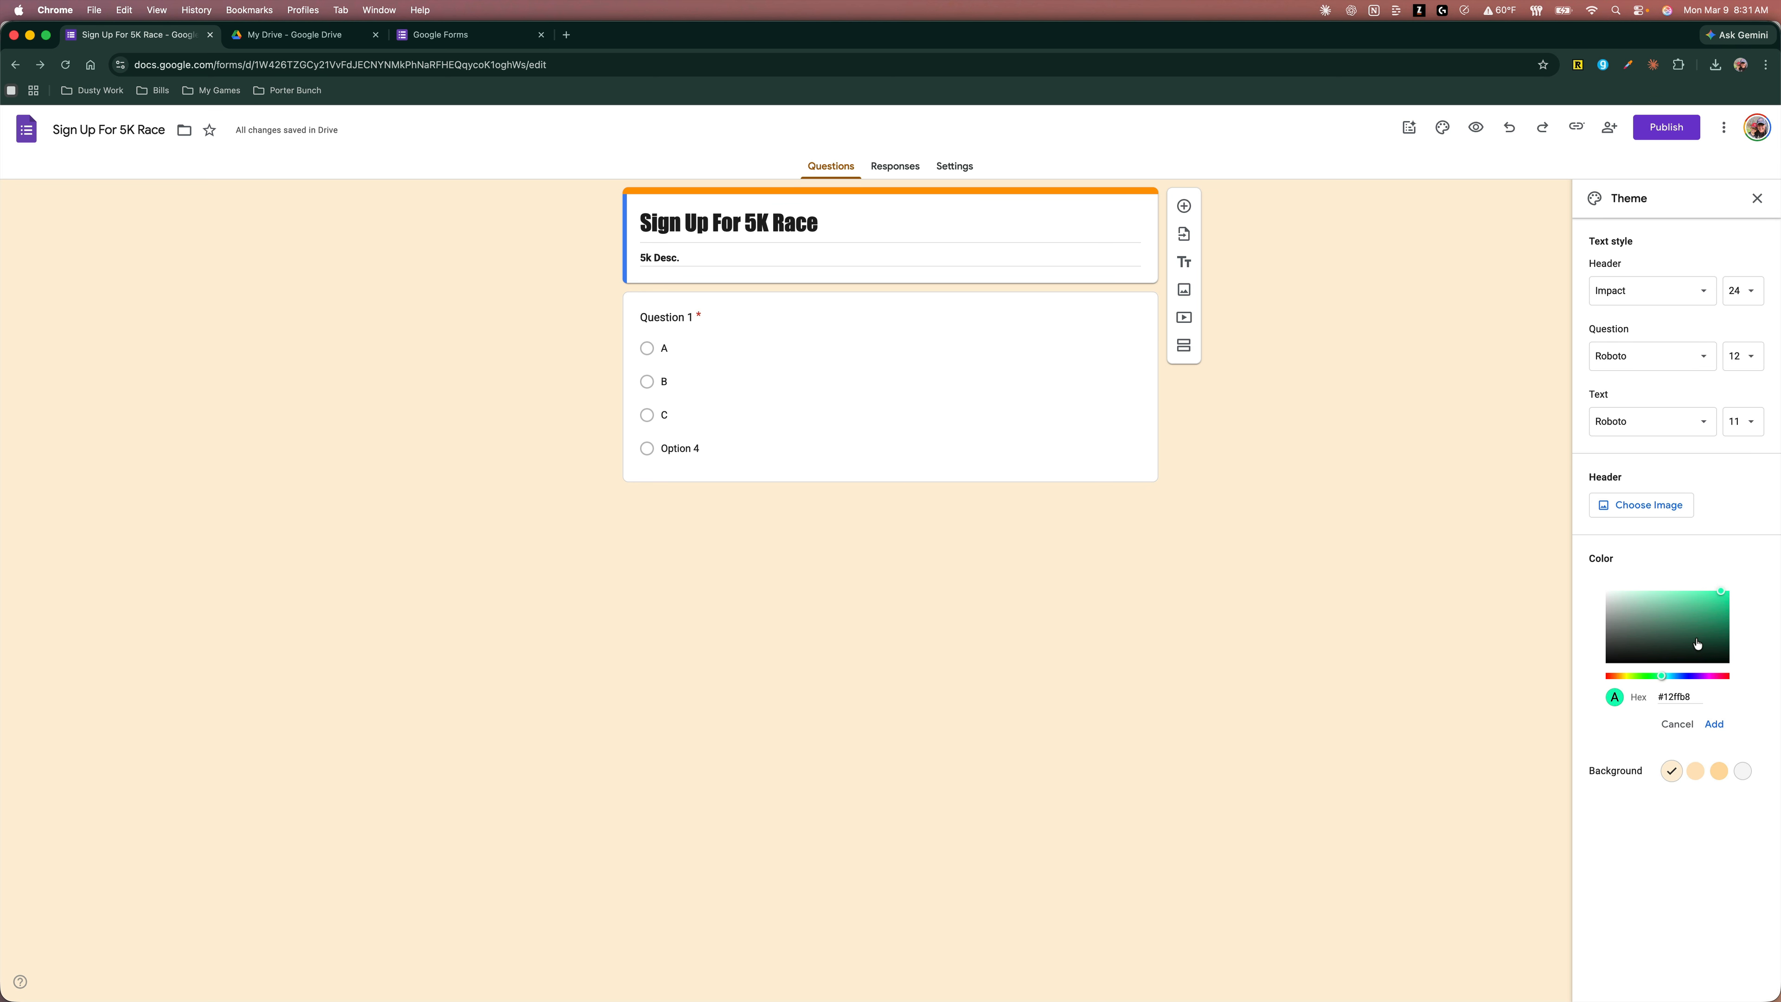
pyautogui.click(1714, 724)
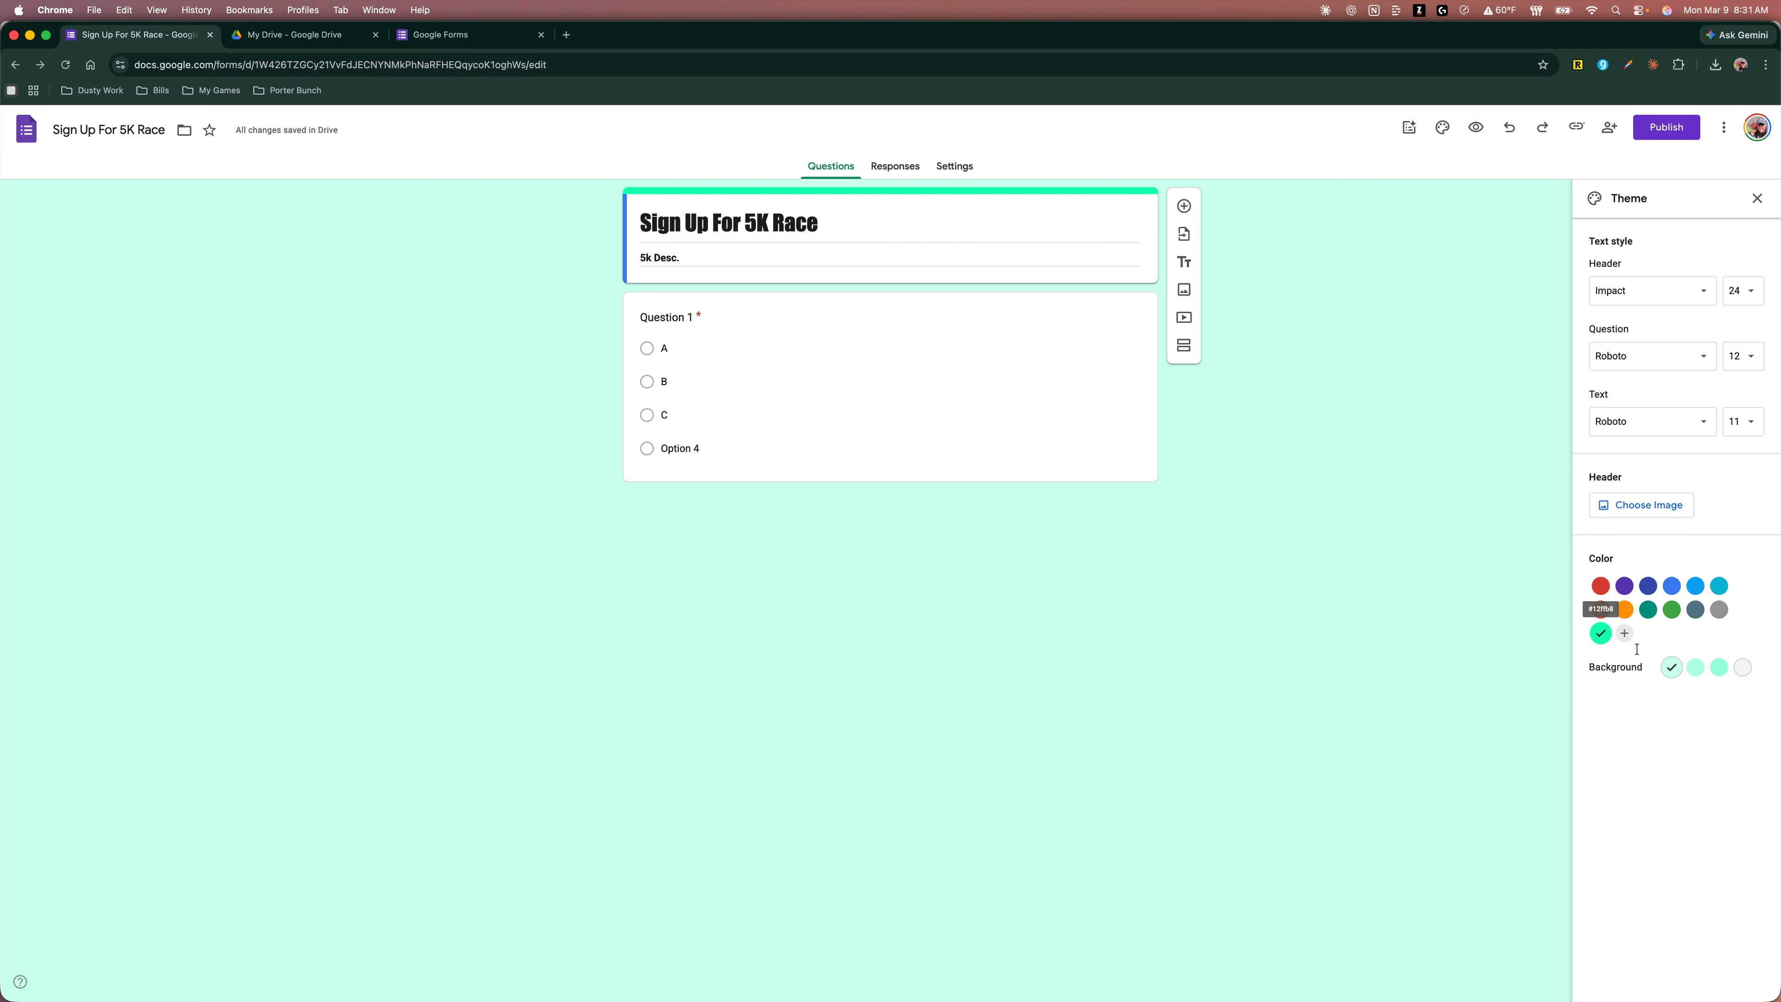
# - Set the form's theme color to red and close the theme options
pyautogui.click(1600, 587)
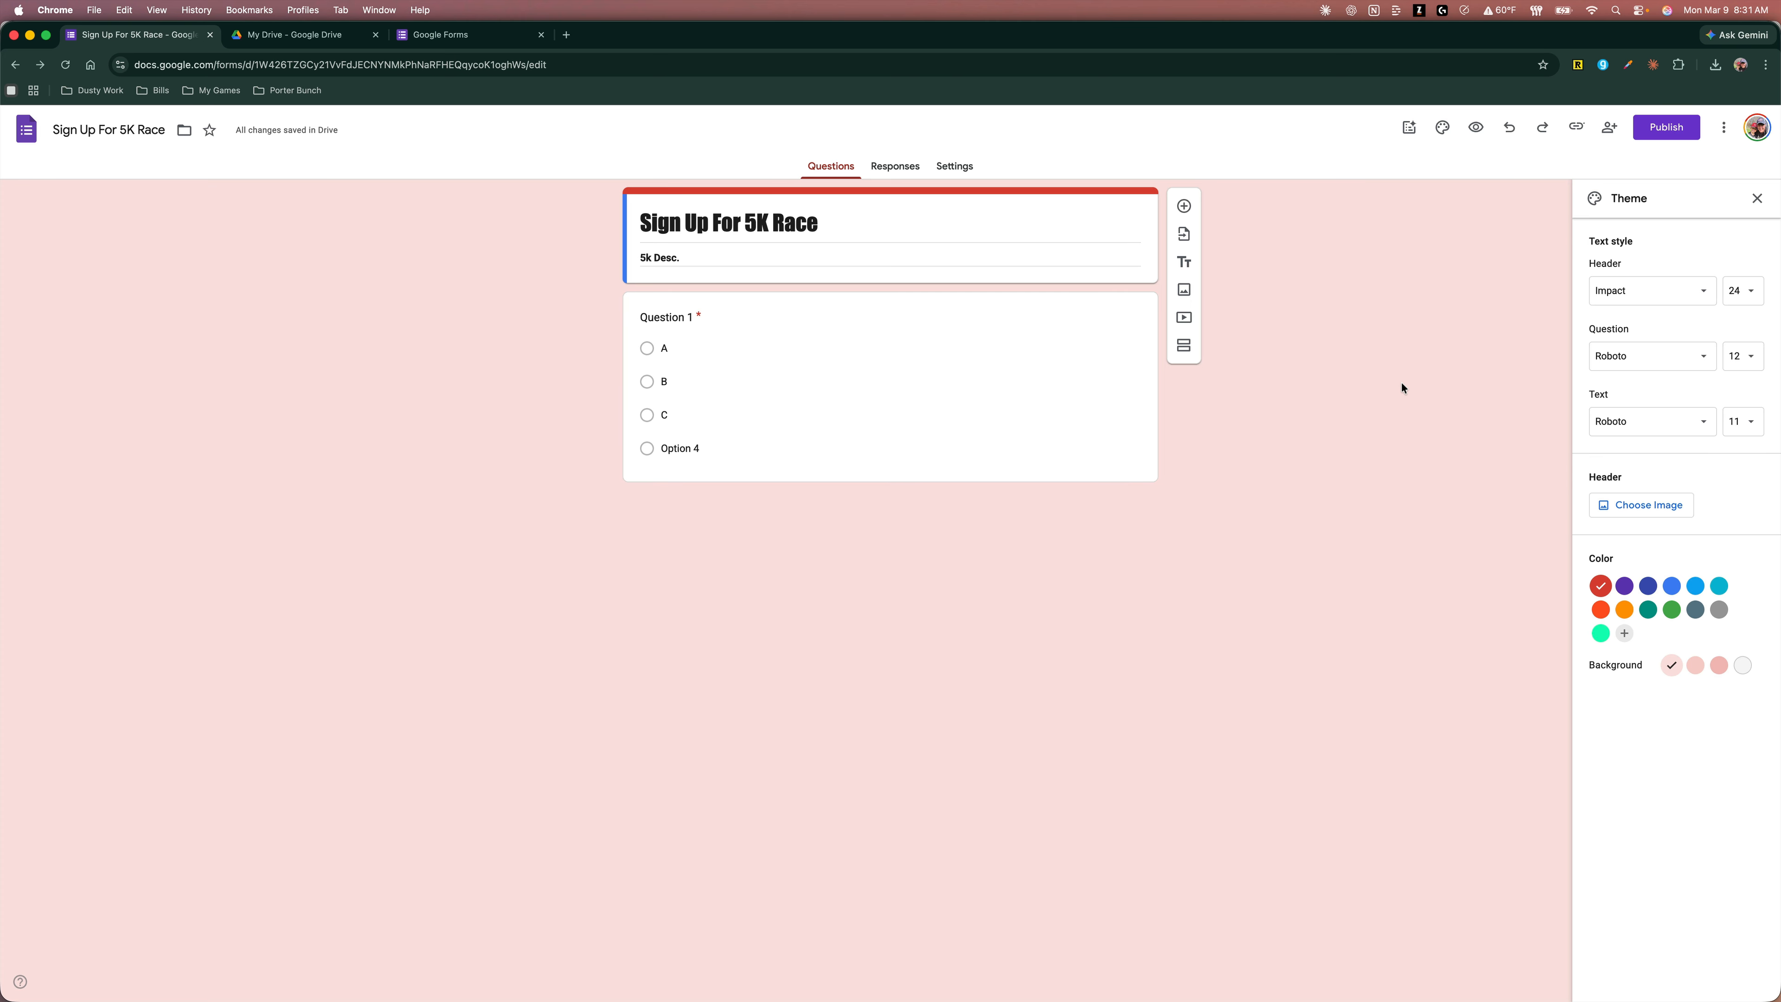
pyautogui.click(1757, 199)
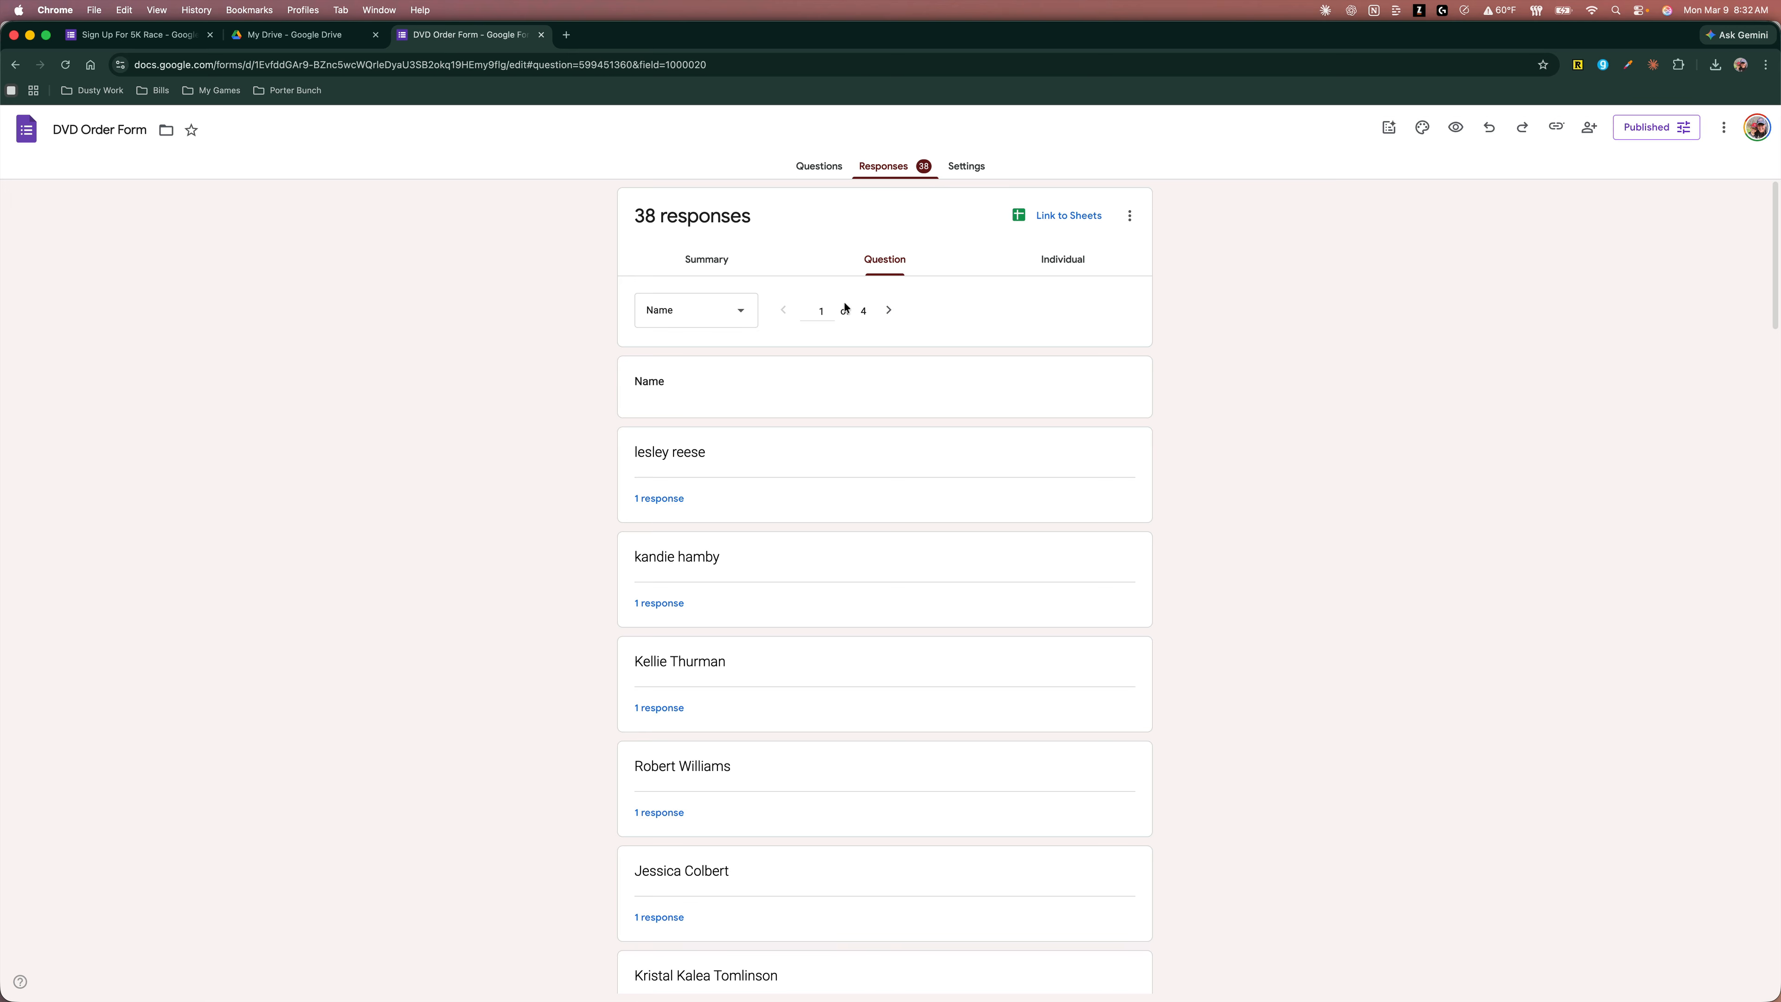
# - View the DVD Order Form's individual responses and the 5K race form's responses, and return to the 5K form's questions
pyautogui.click(1064, 268)
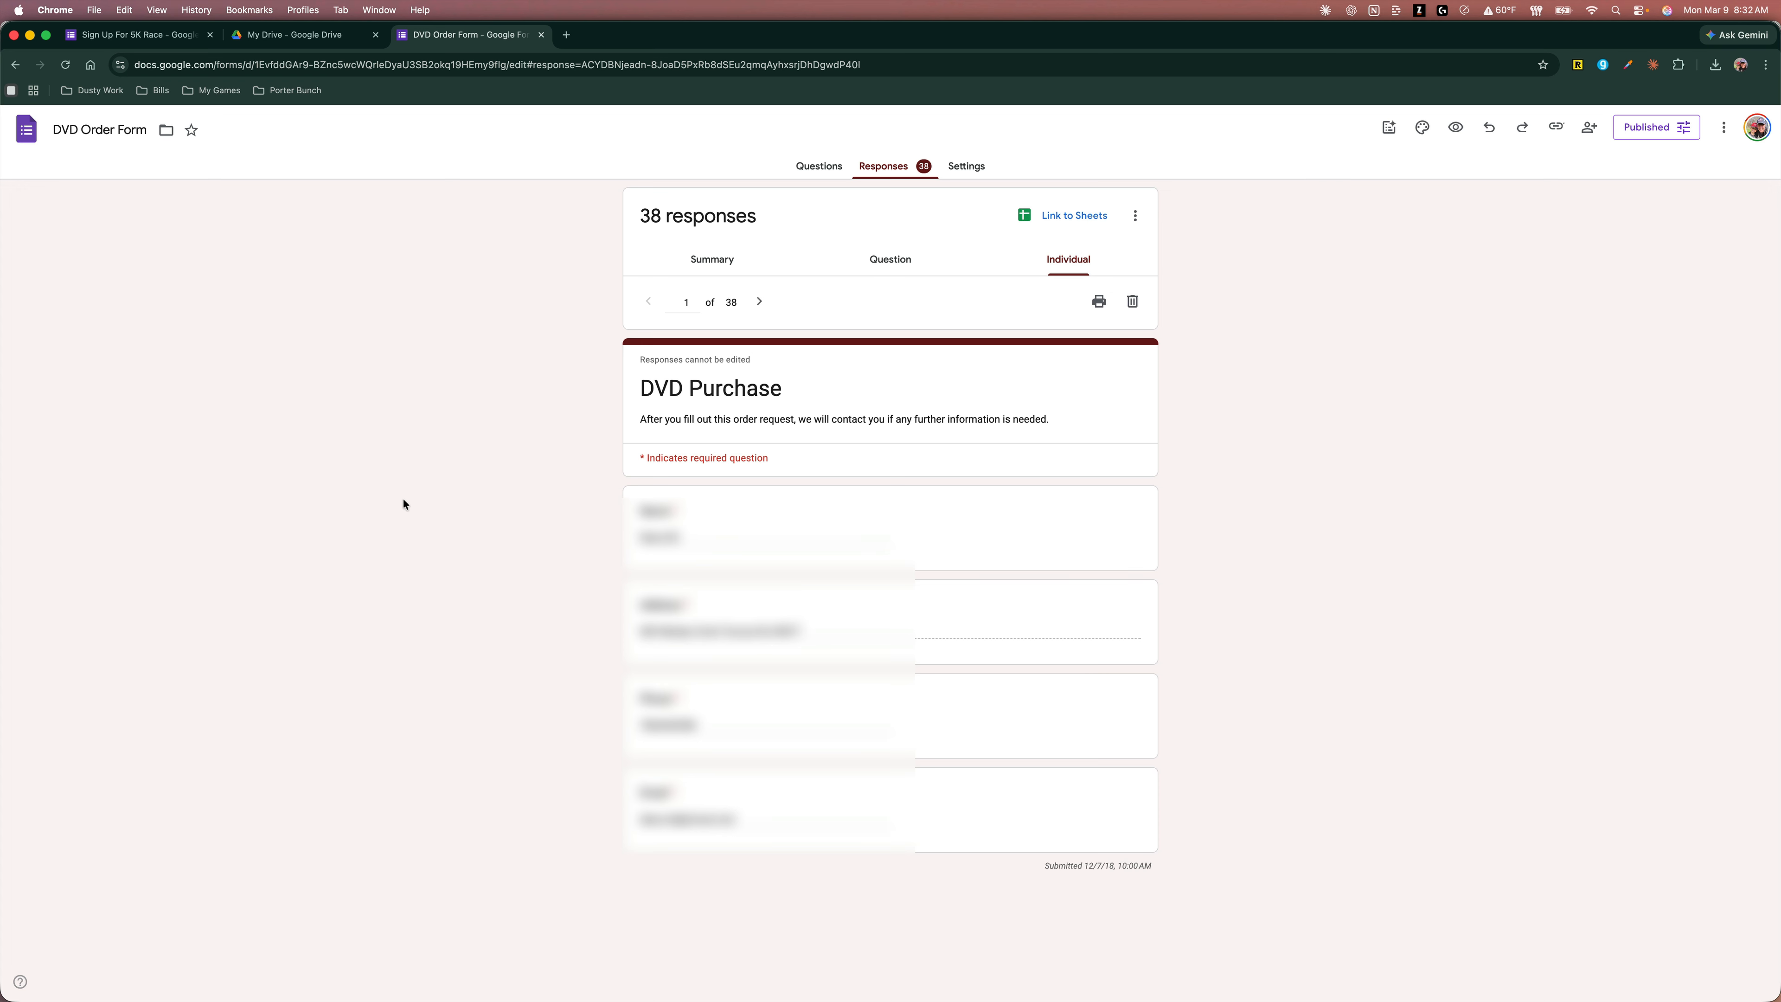
pyautogui.click(134, 35)
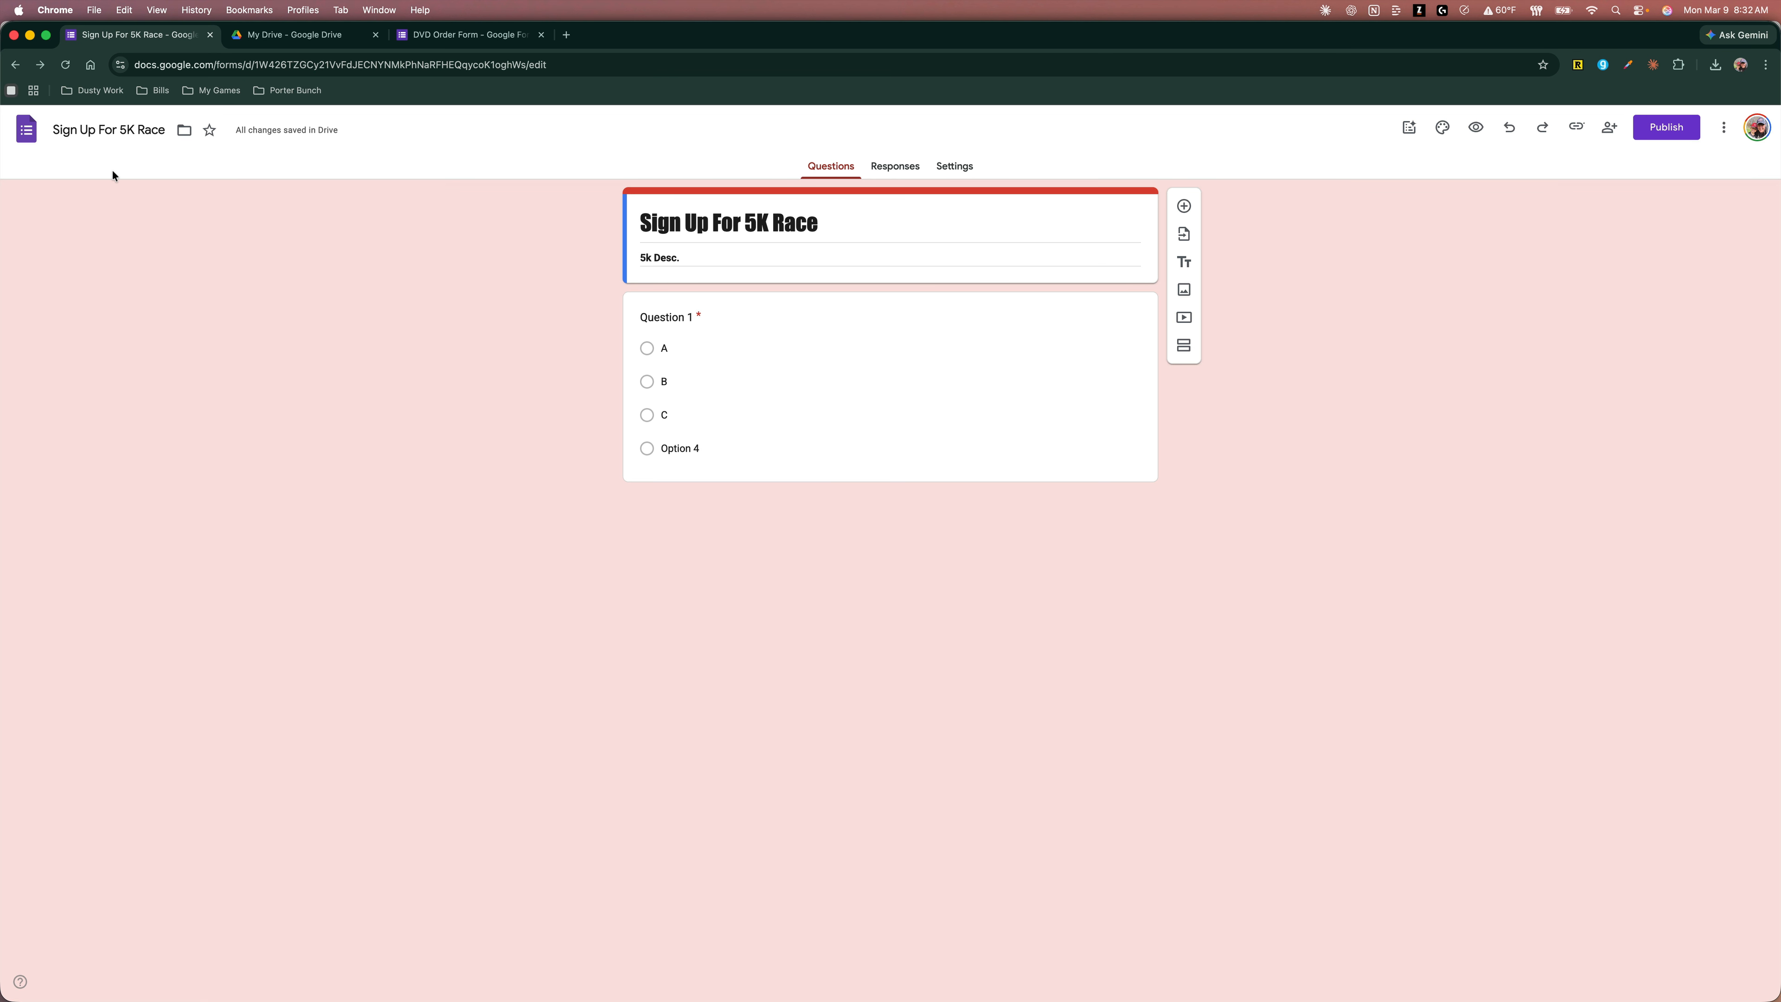
pyautogui.click(904, 169)
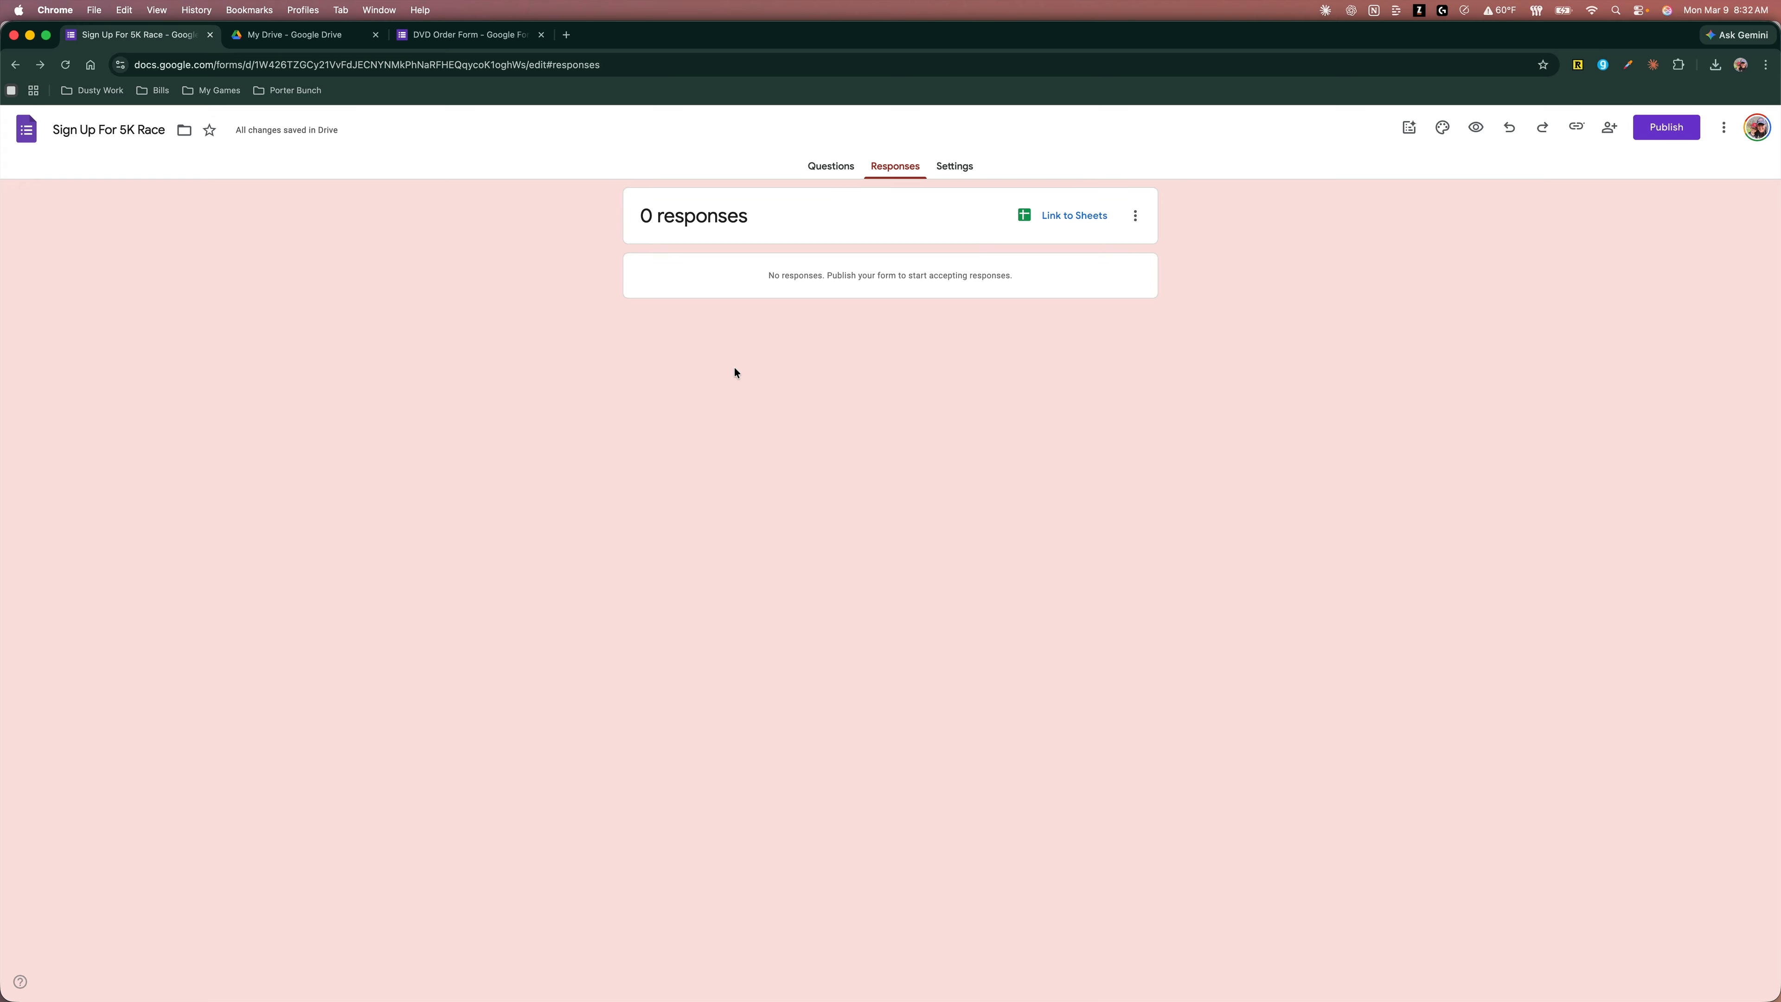
pyautogui.click(844, 166)
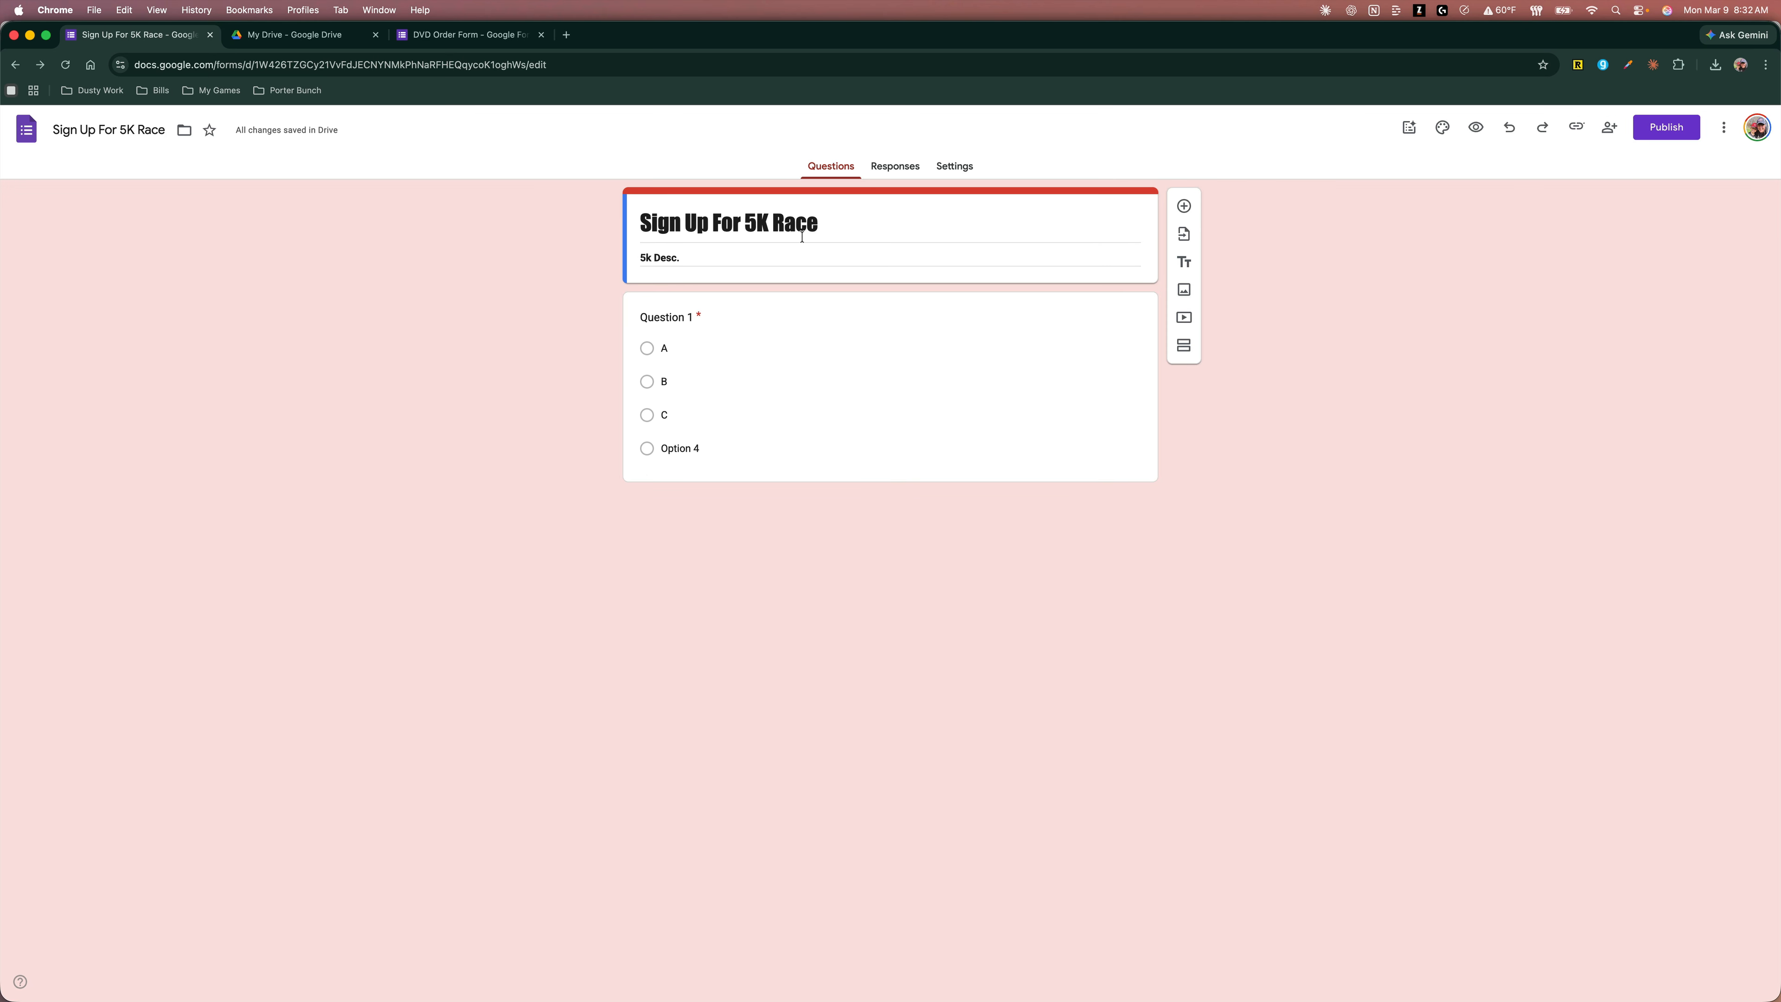
# - Set the 5K form's email address collection to Responder input in its response settings
pyautogui.click(953, 166)
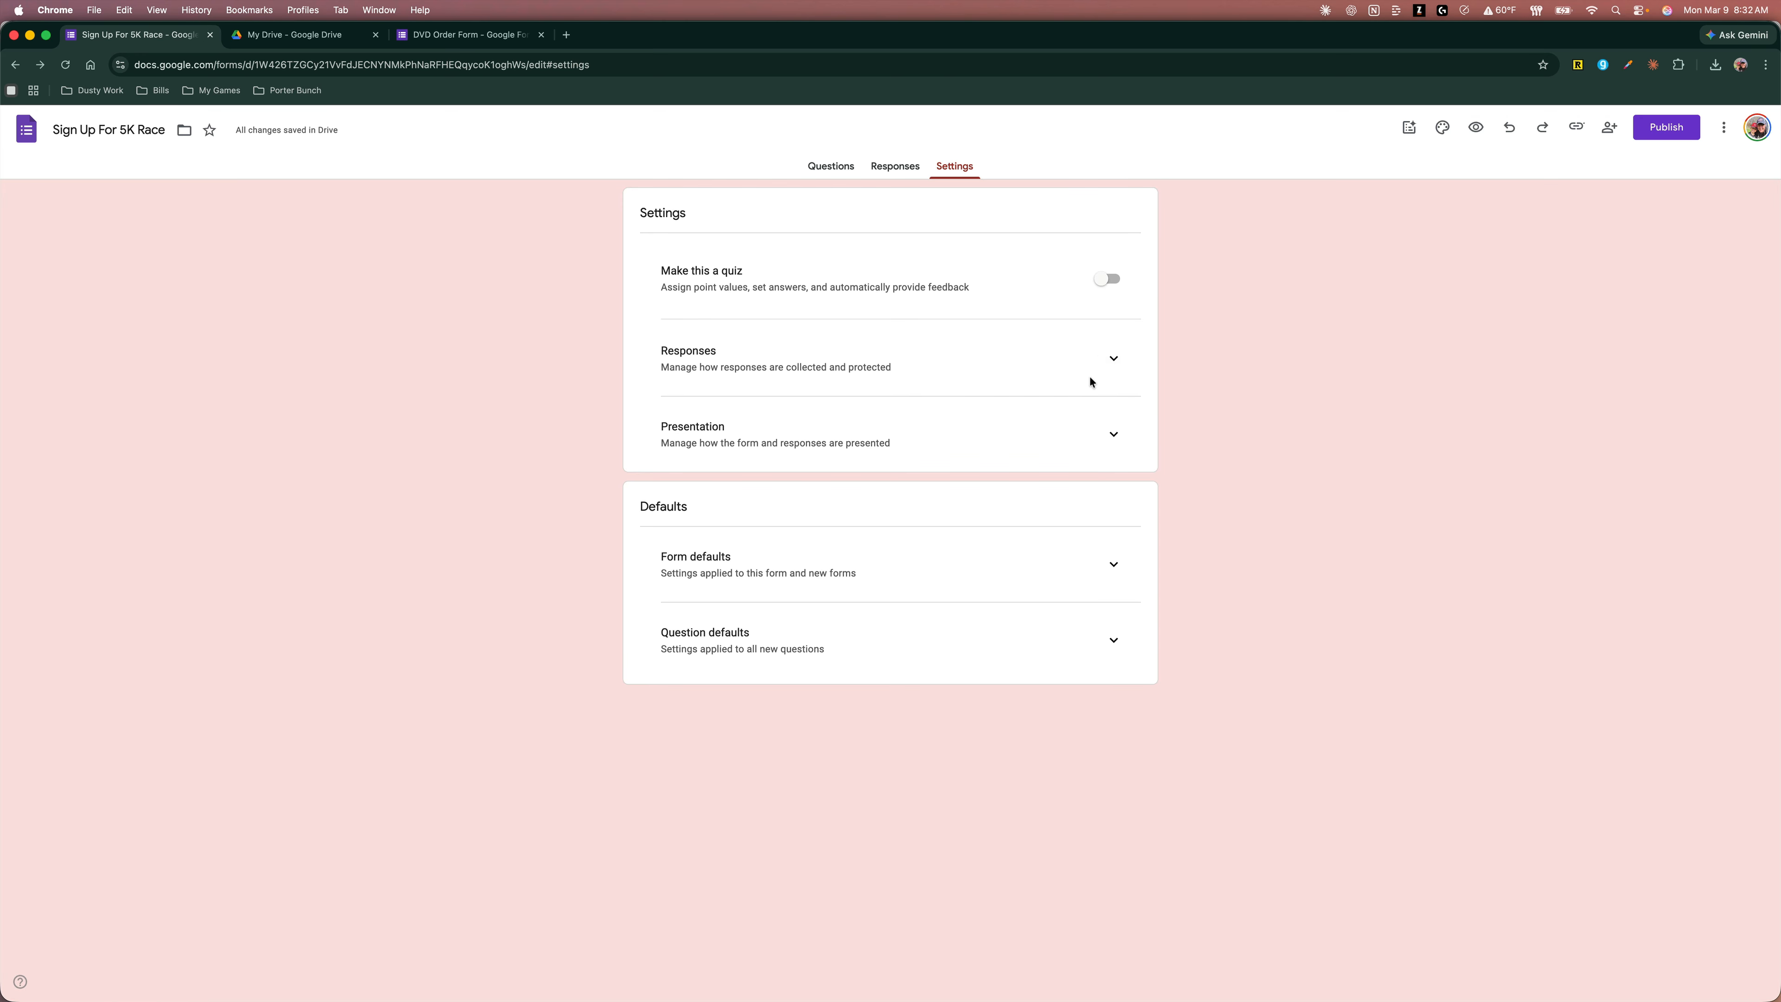
pyautogui.click(1114, 360)
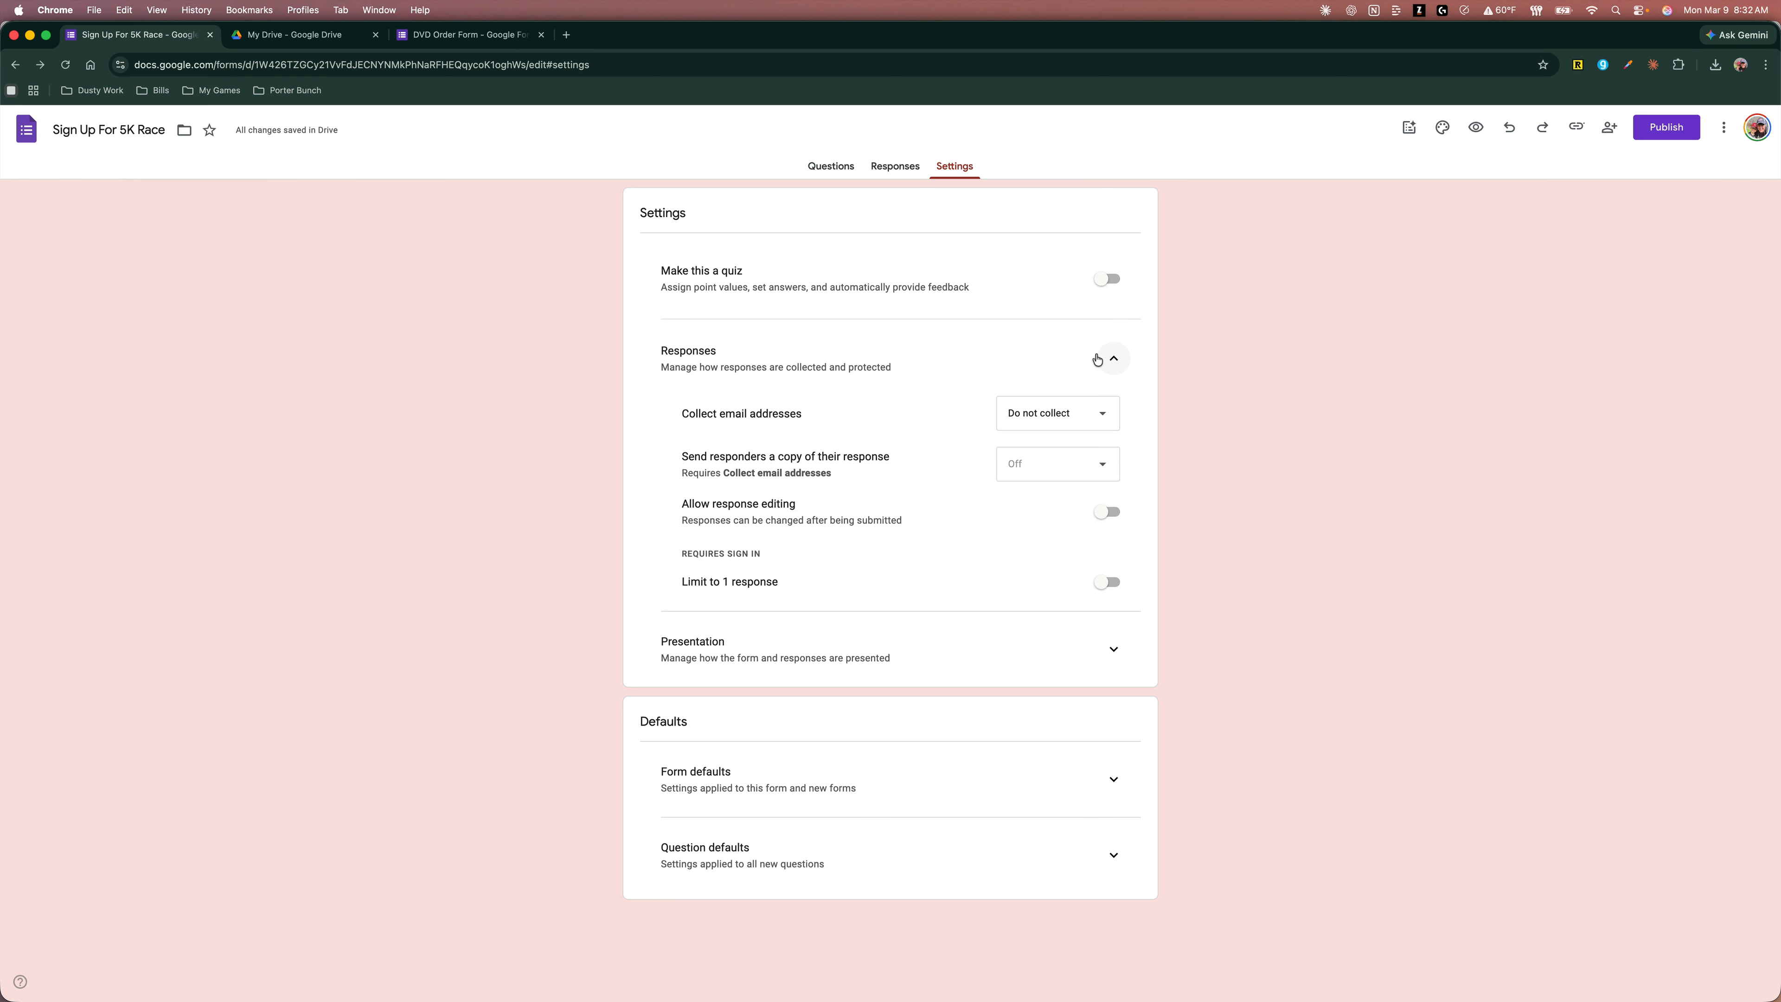
pyautogui.click(1030, 423)
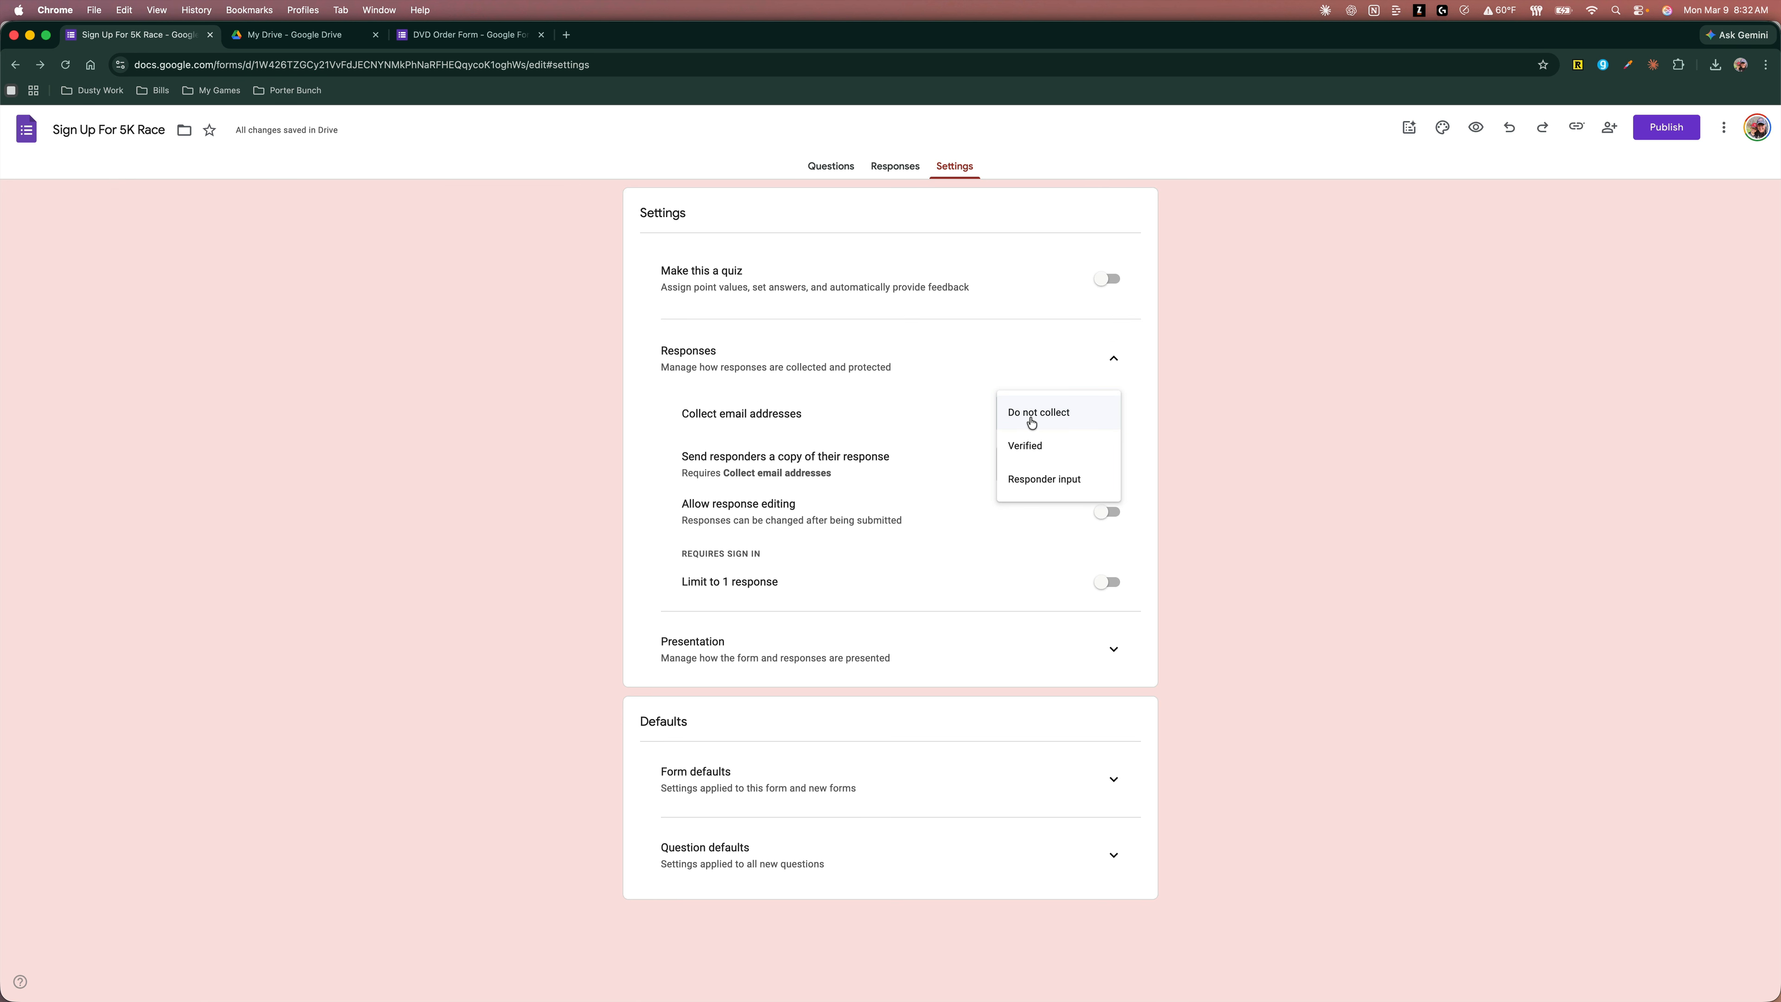
pyautogui.click(1025, 451)
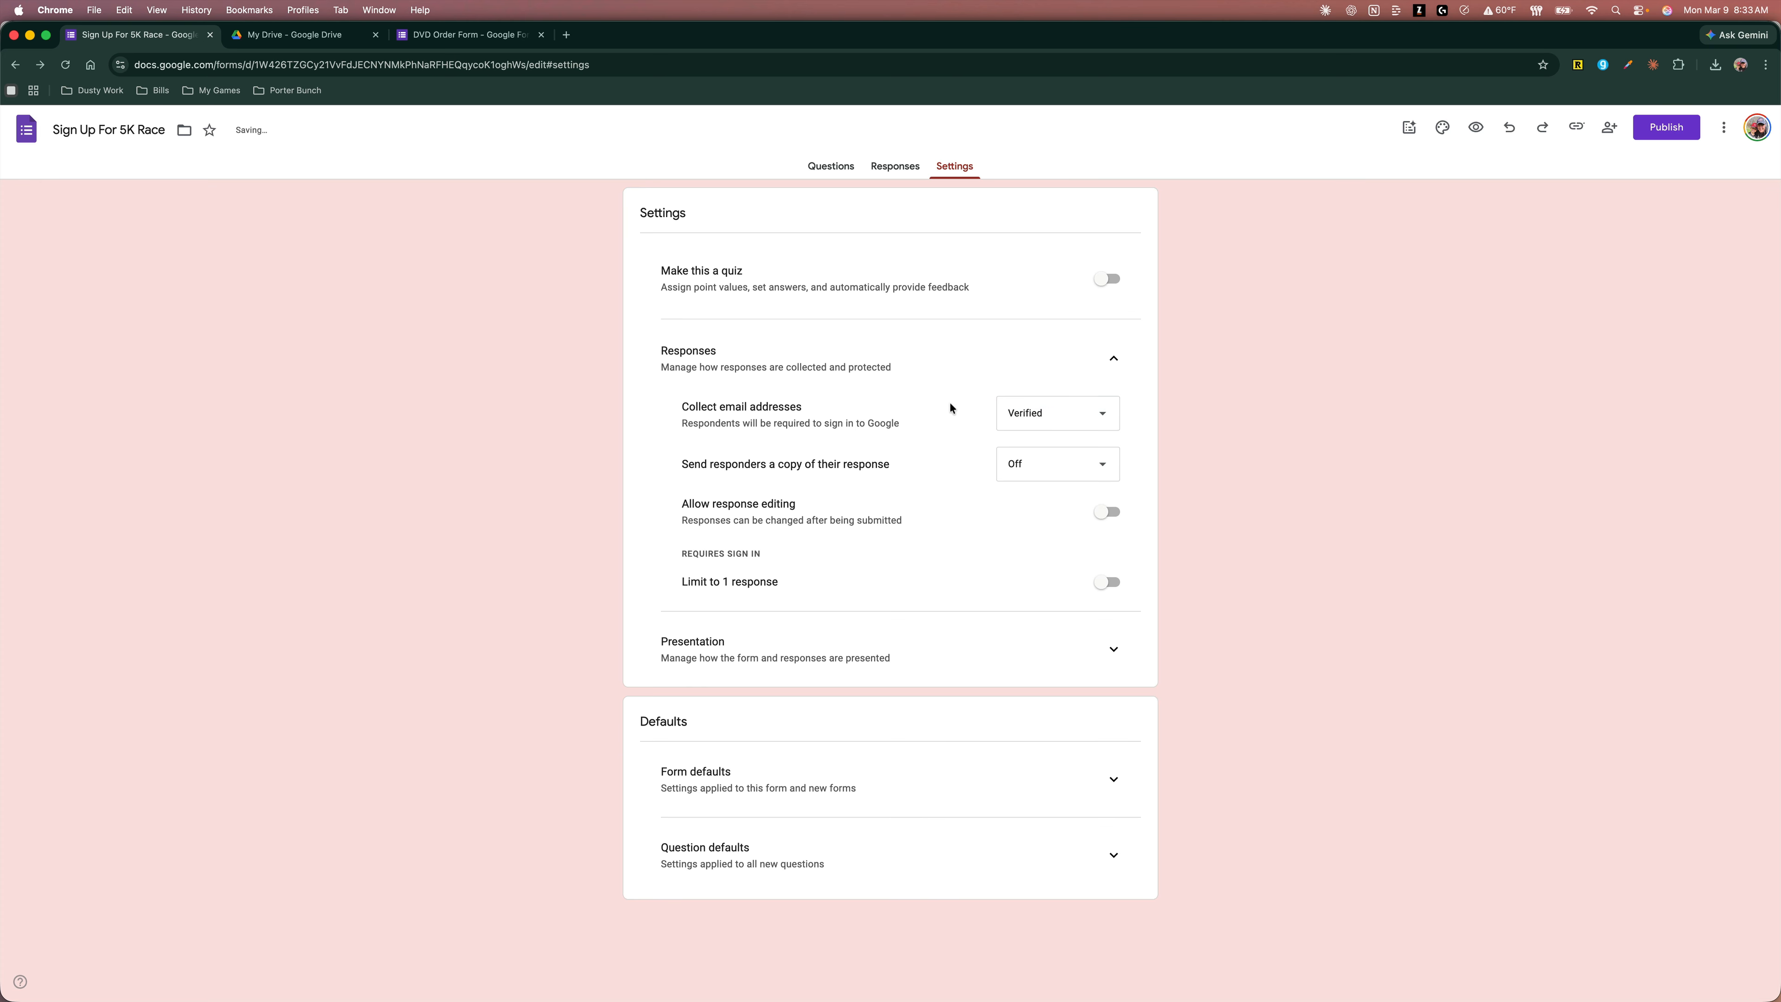
pyautogui.click(1025, 416)
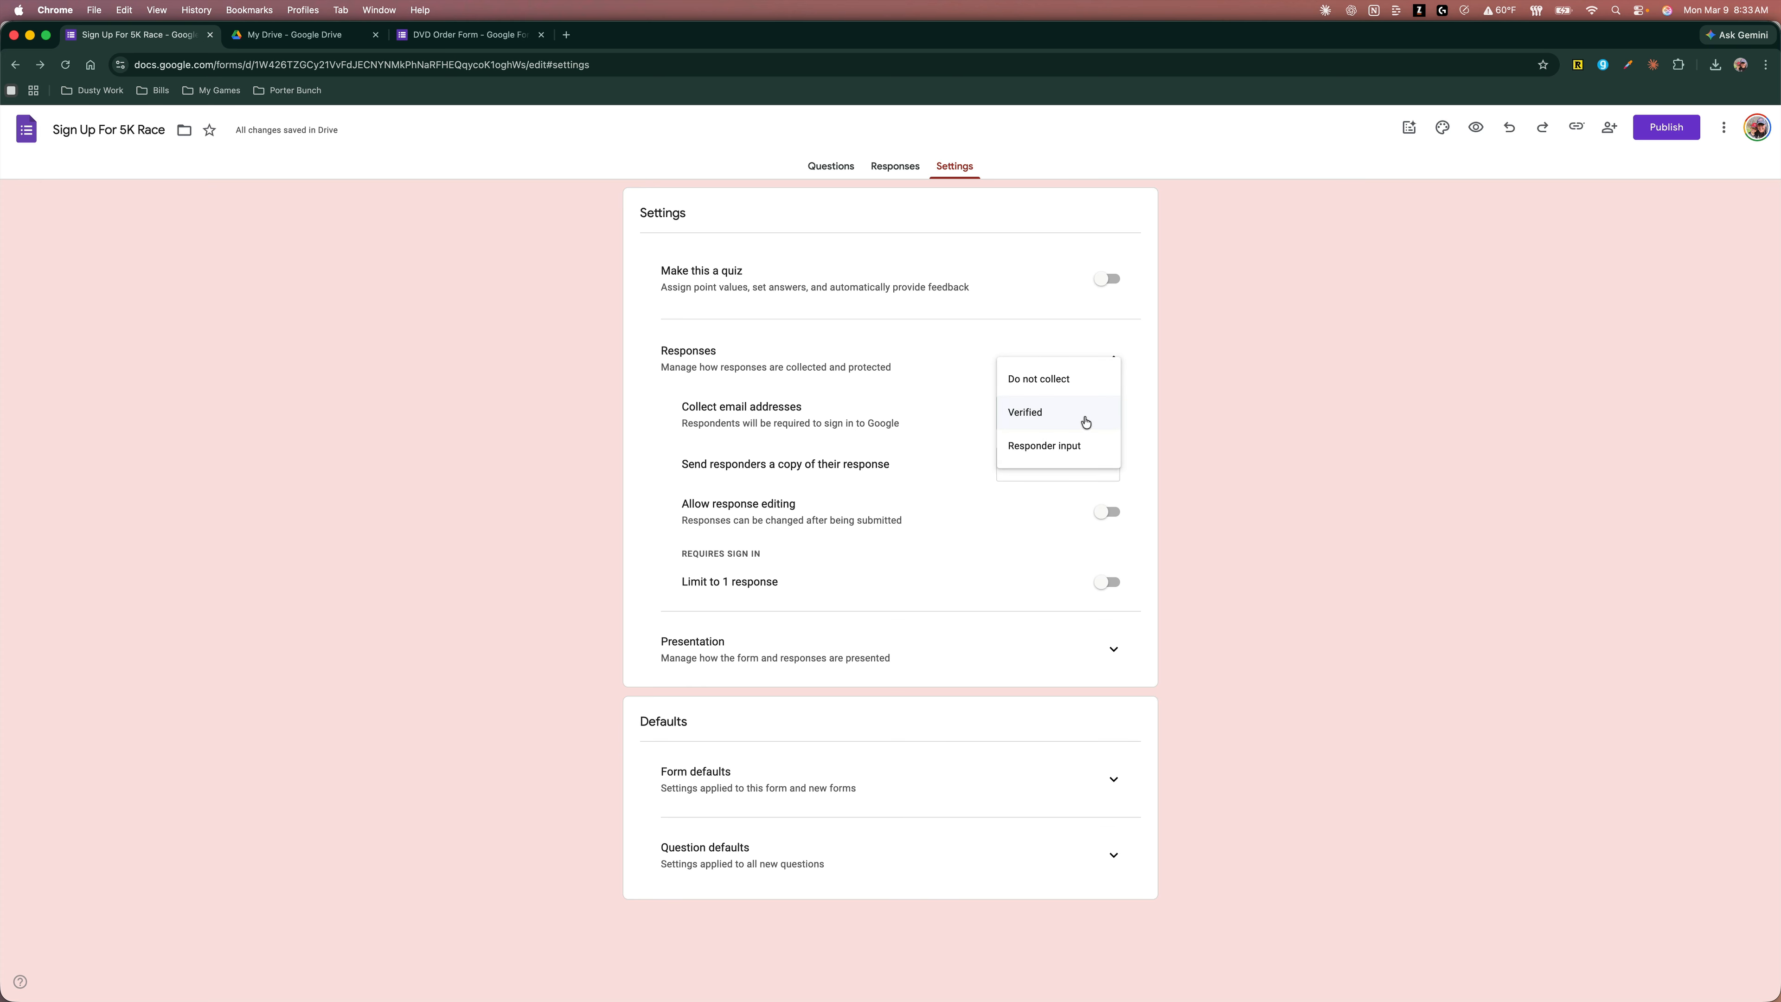
pyautogui.click(1052, 446)
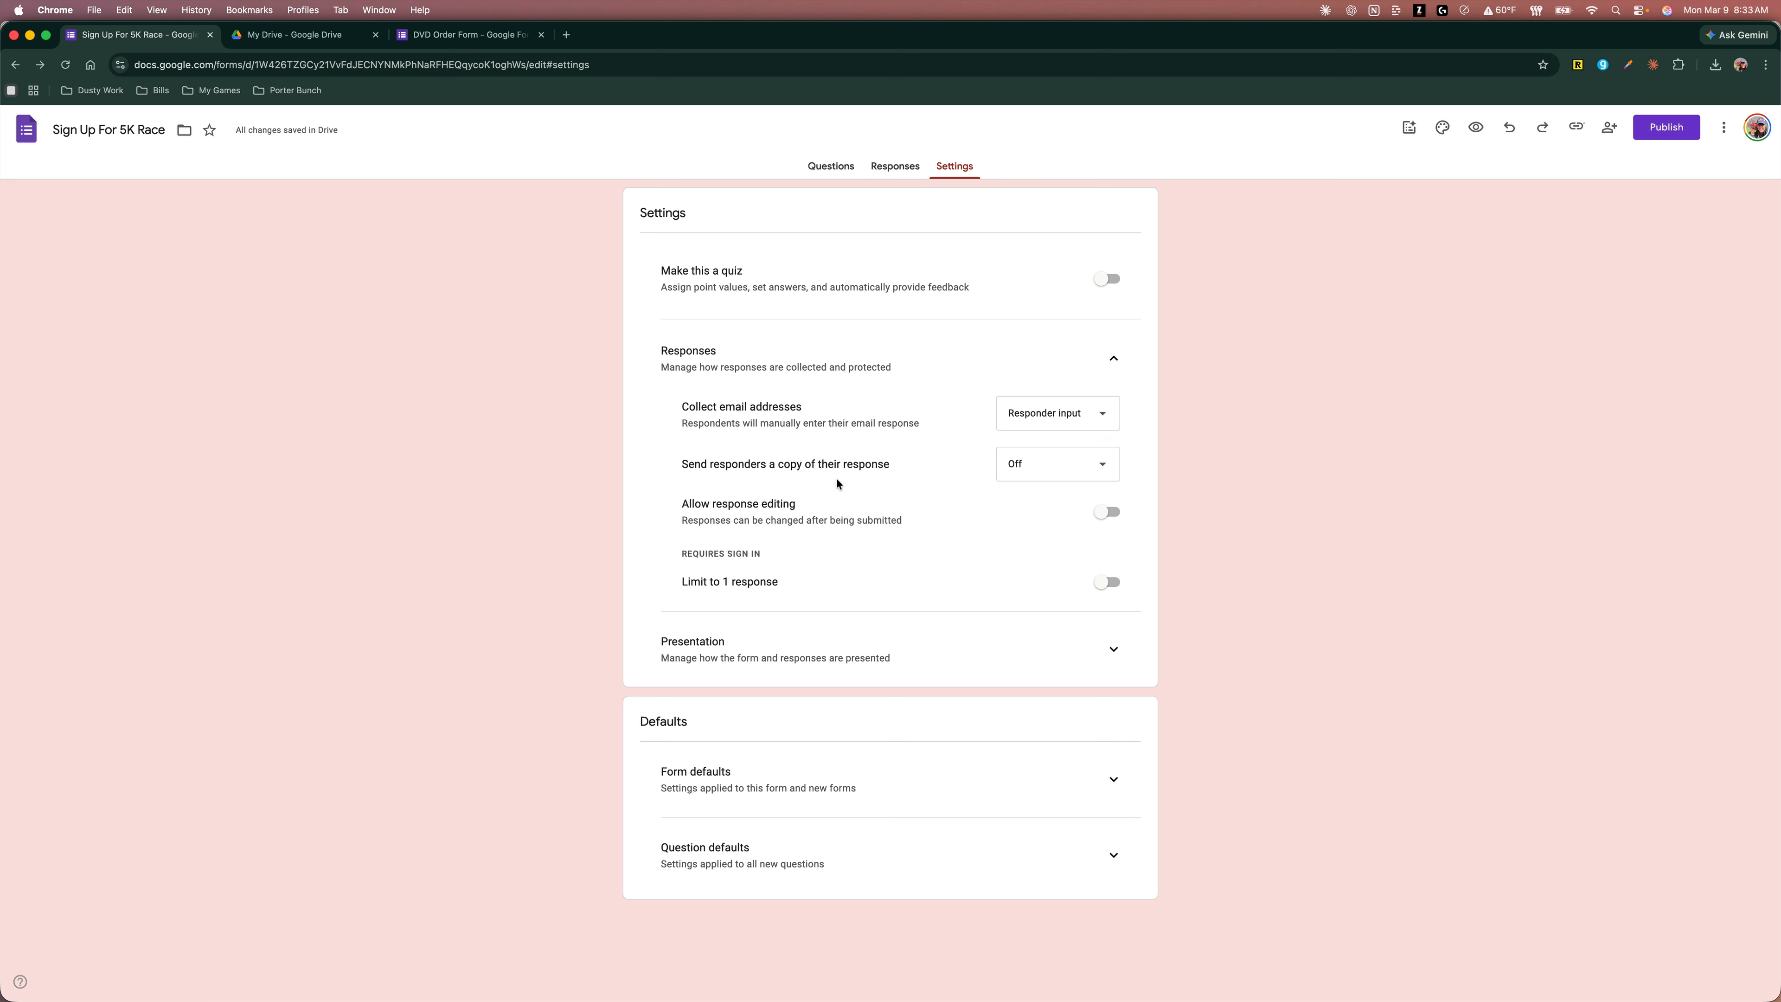
# - Review the choices for sending responders a copy of their response and the form and question default settings
pyautogui.click(997, 464)
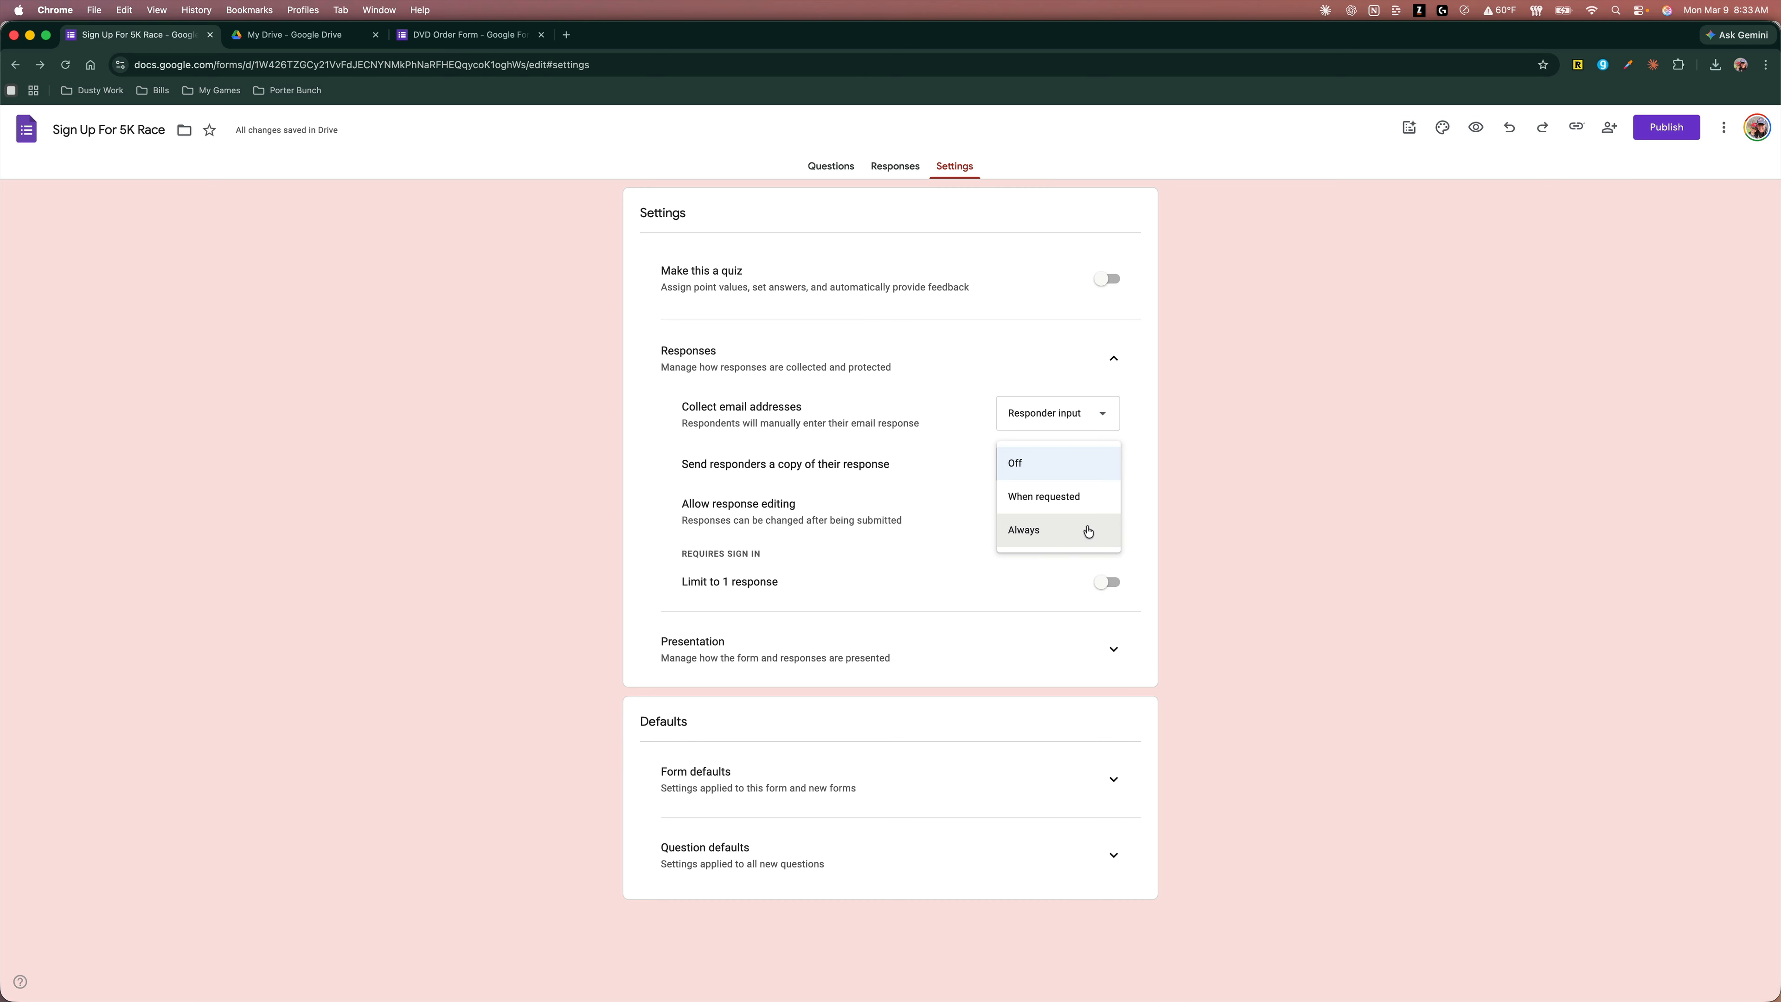
pyautogui.click(952, 474)
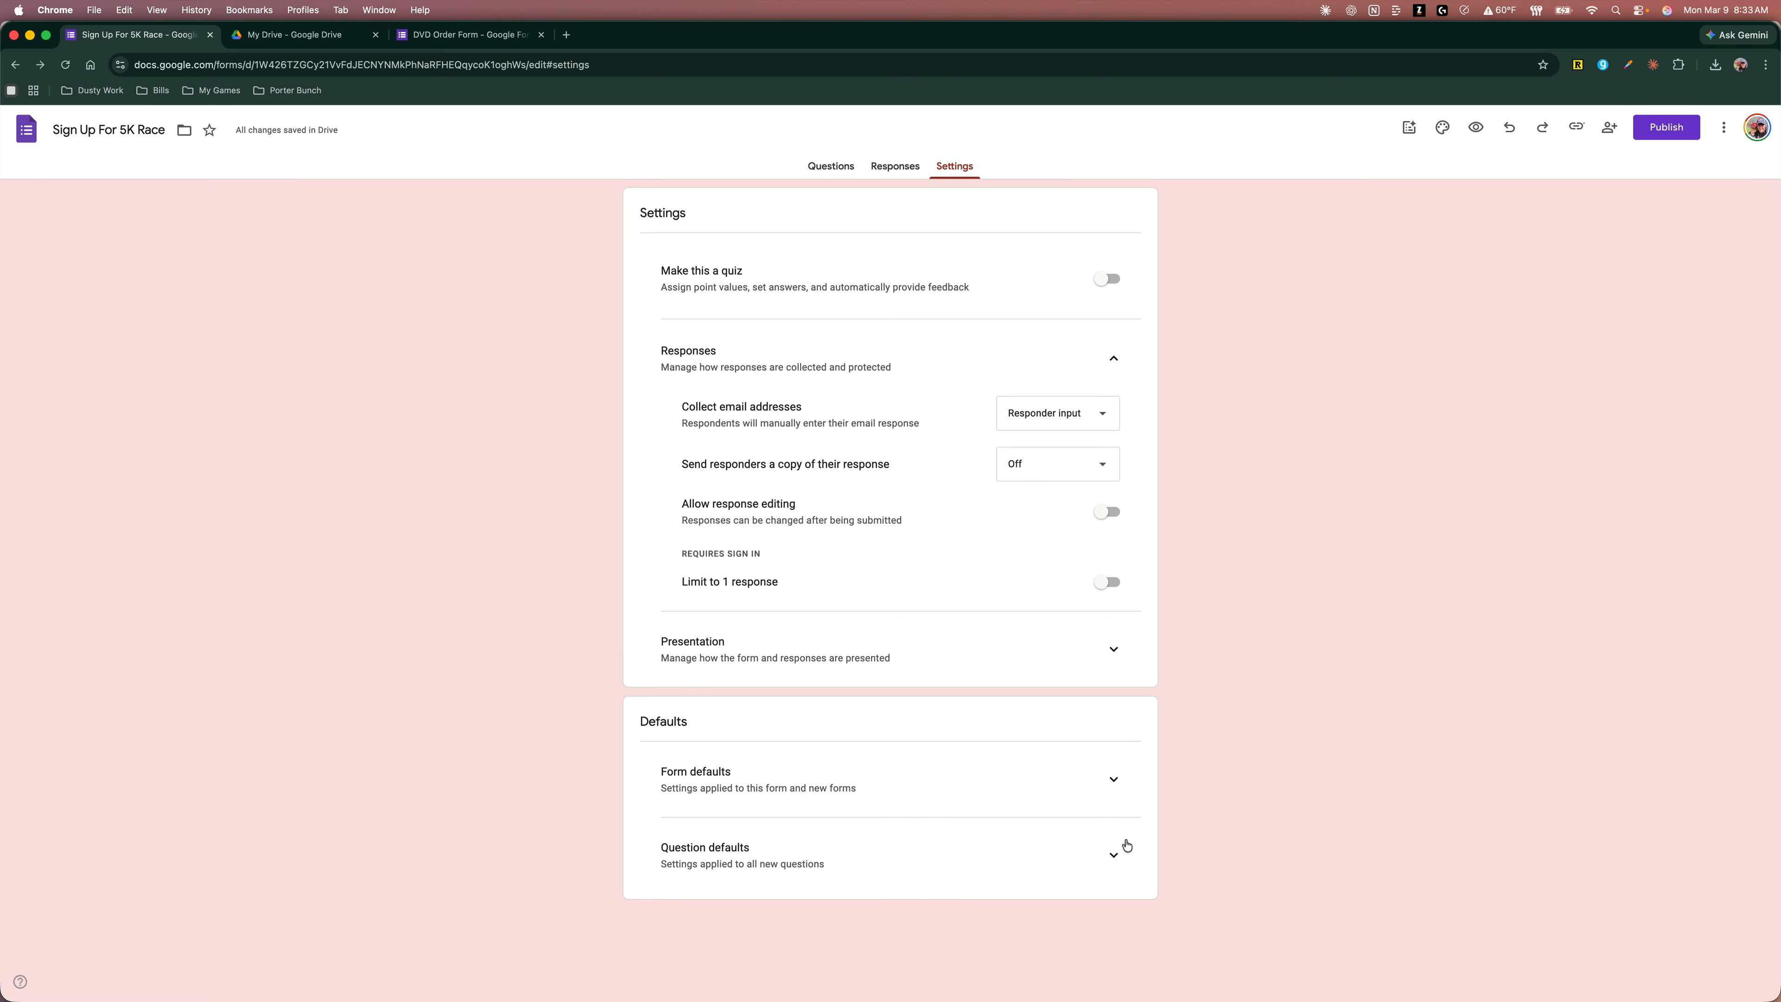
pyautogui.click(1118, 781)
pyautogui.rightClick(910, 637)
pyautogui.click(861, 706)
pyautogui.scroll(-1, 840, 722)
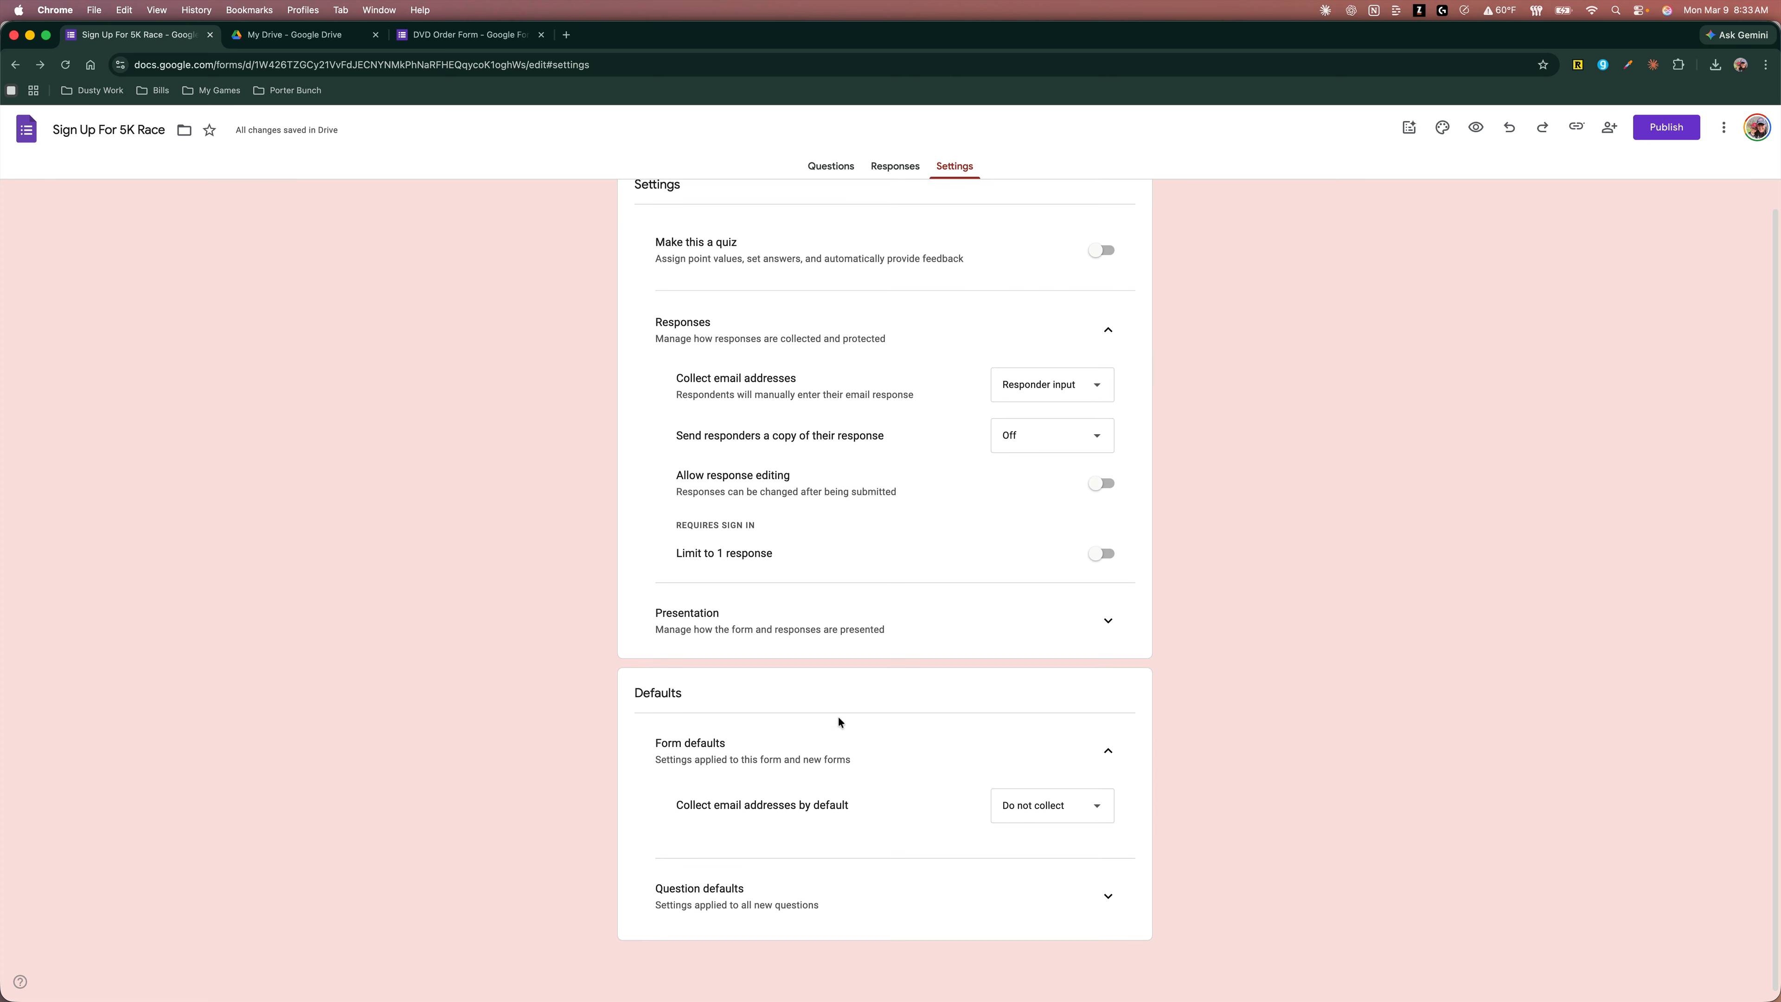
pyautogui.click(1073, 823)
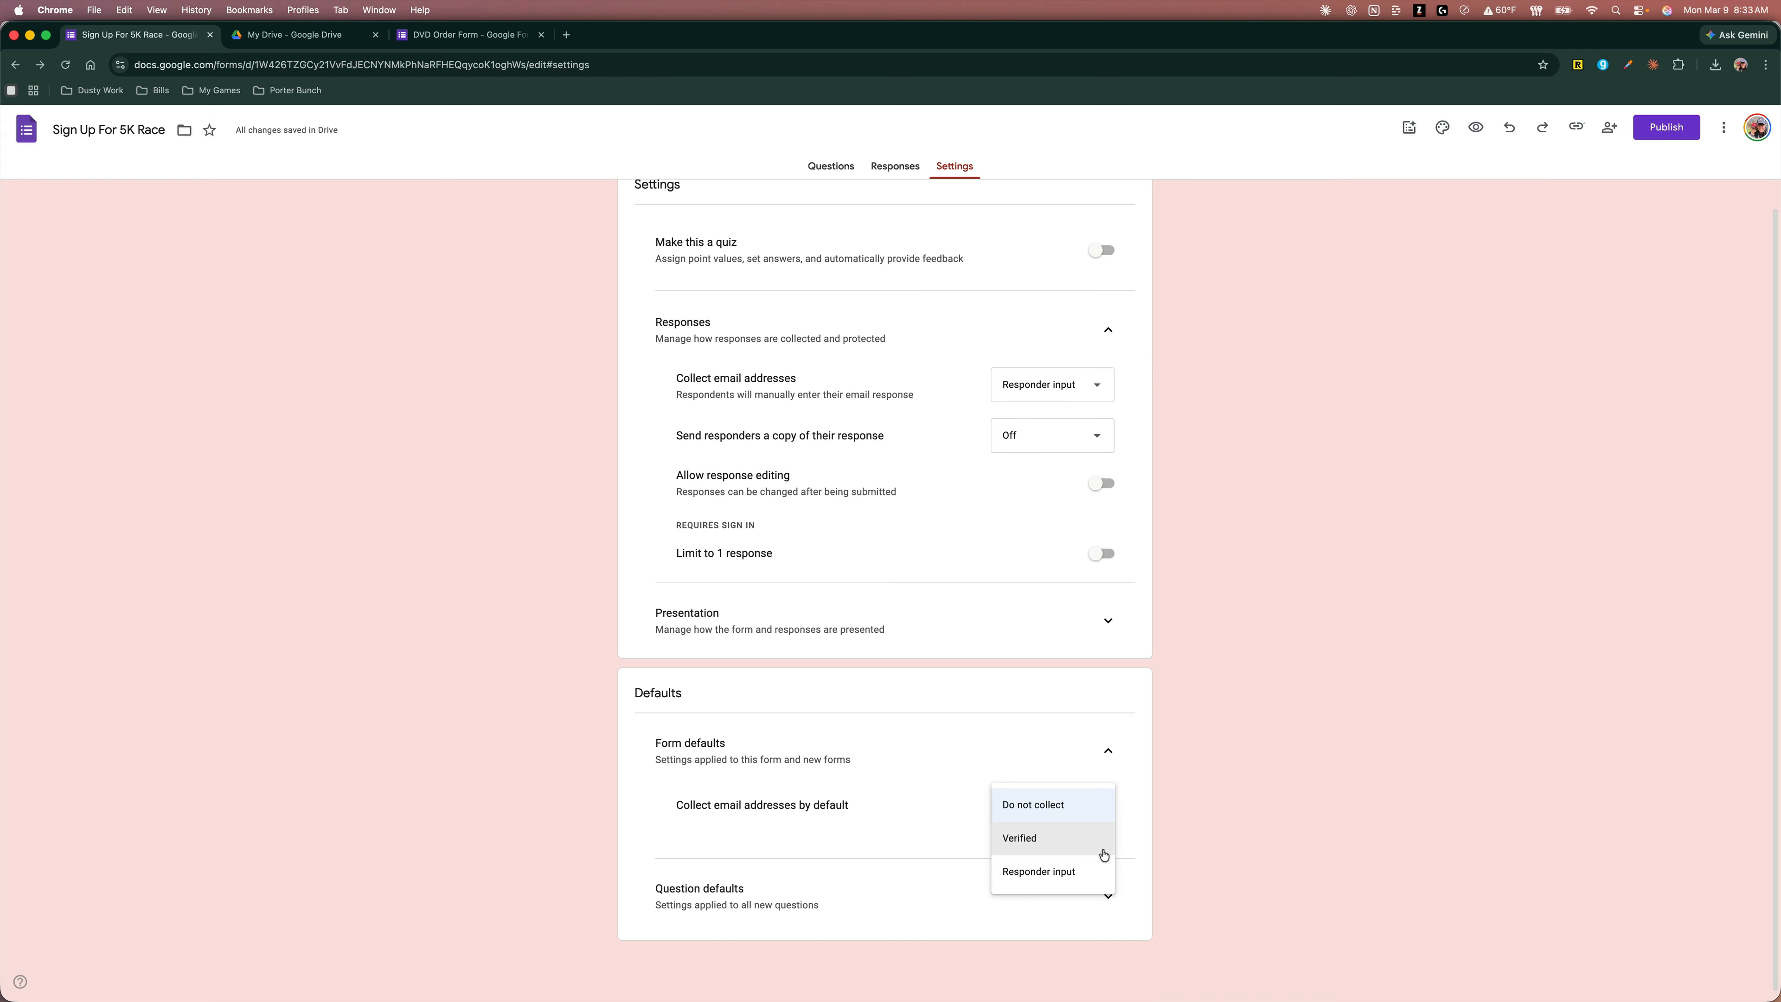
pyautogui.click(948, 743)
pyautogui.click(1108, 896)
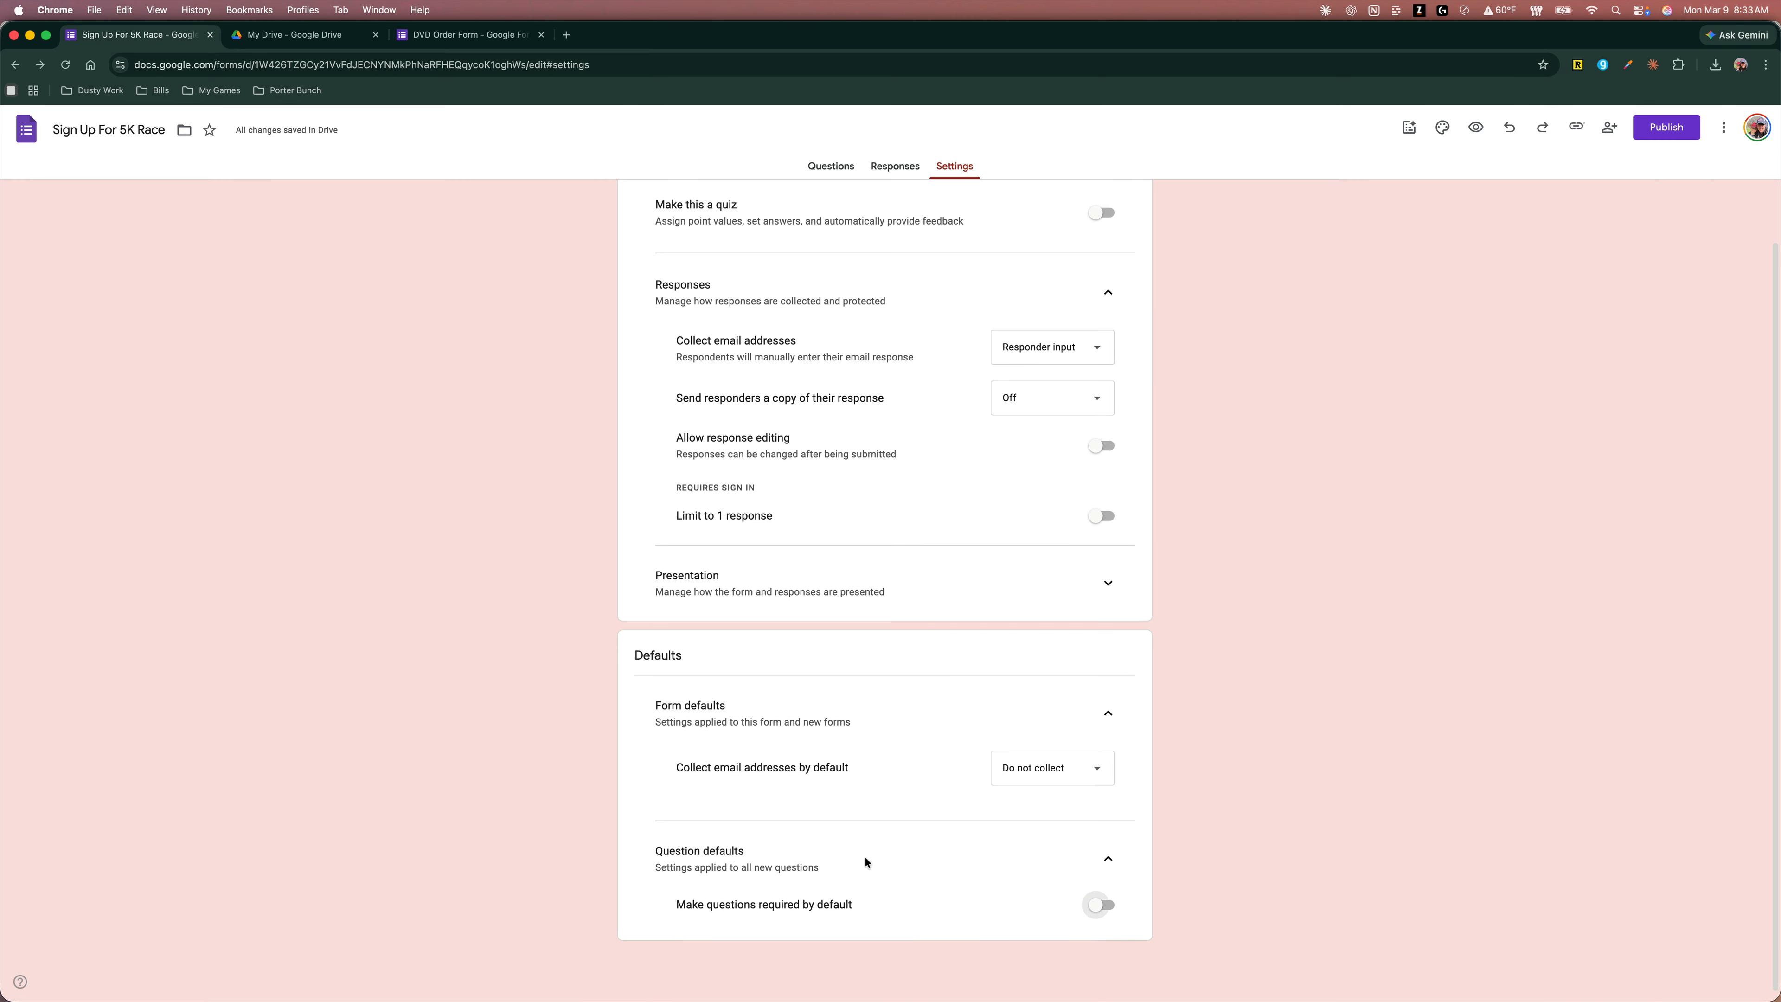
pyautogui.scroll(2, 894, 692)
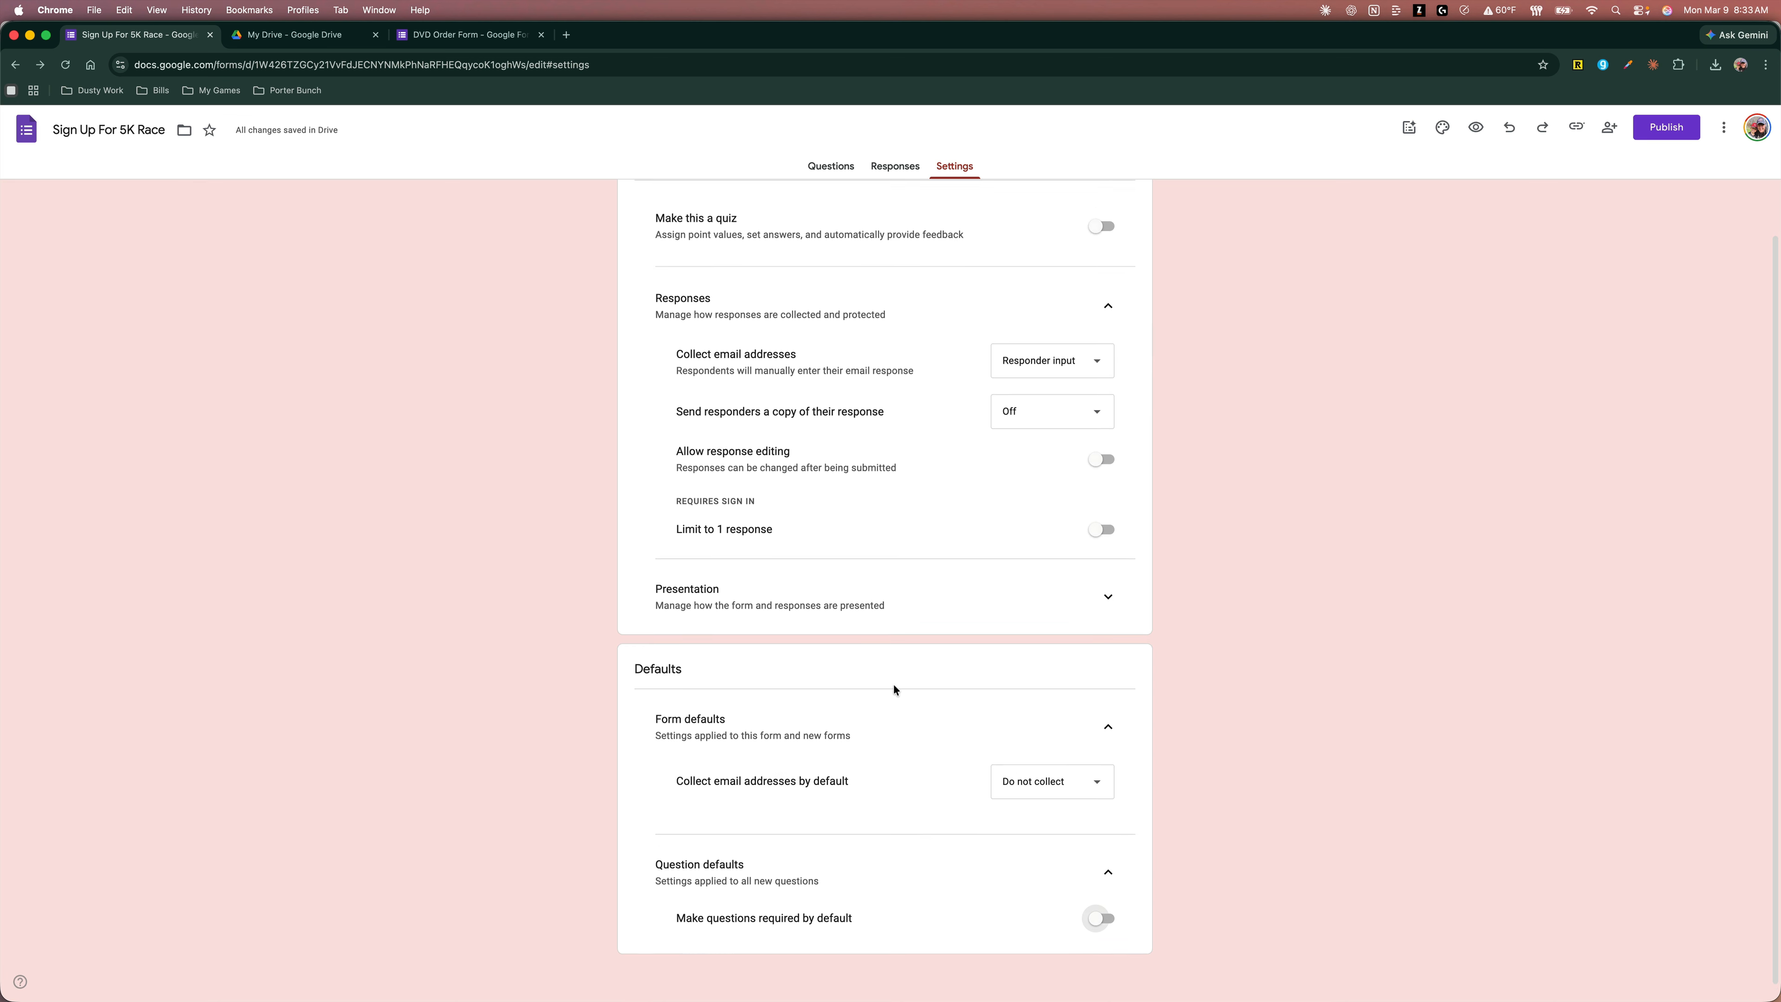
# - Return to the 5K form's questions, preview the form as a responder would see it, and go back to the editor
pyautogui.click(831, 169)
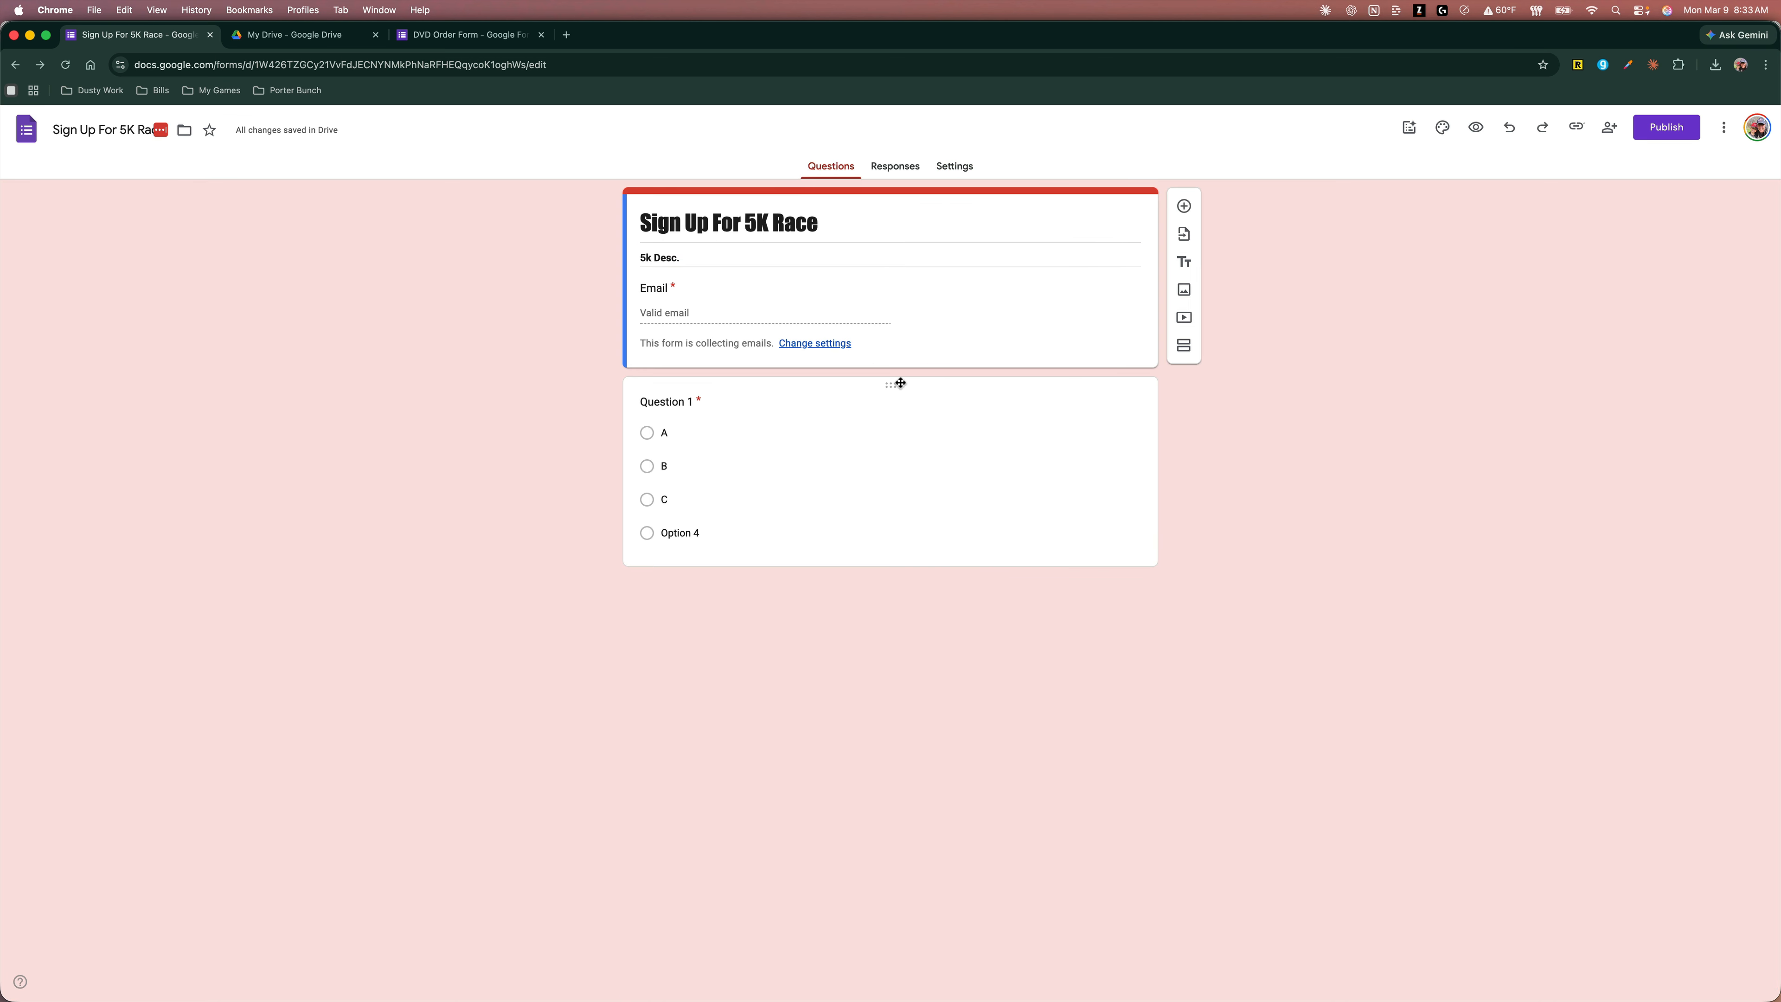
pyautogui.click(901, 393)
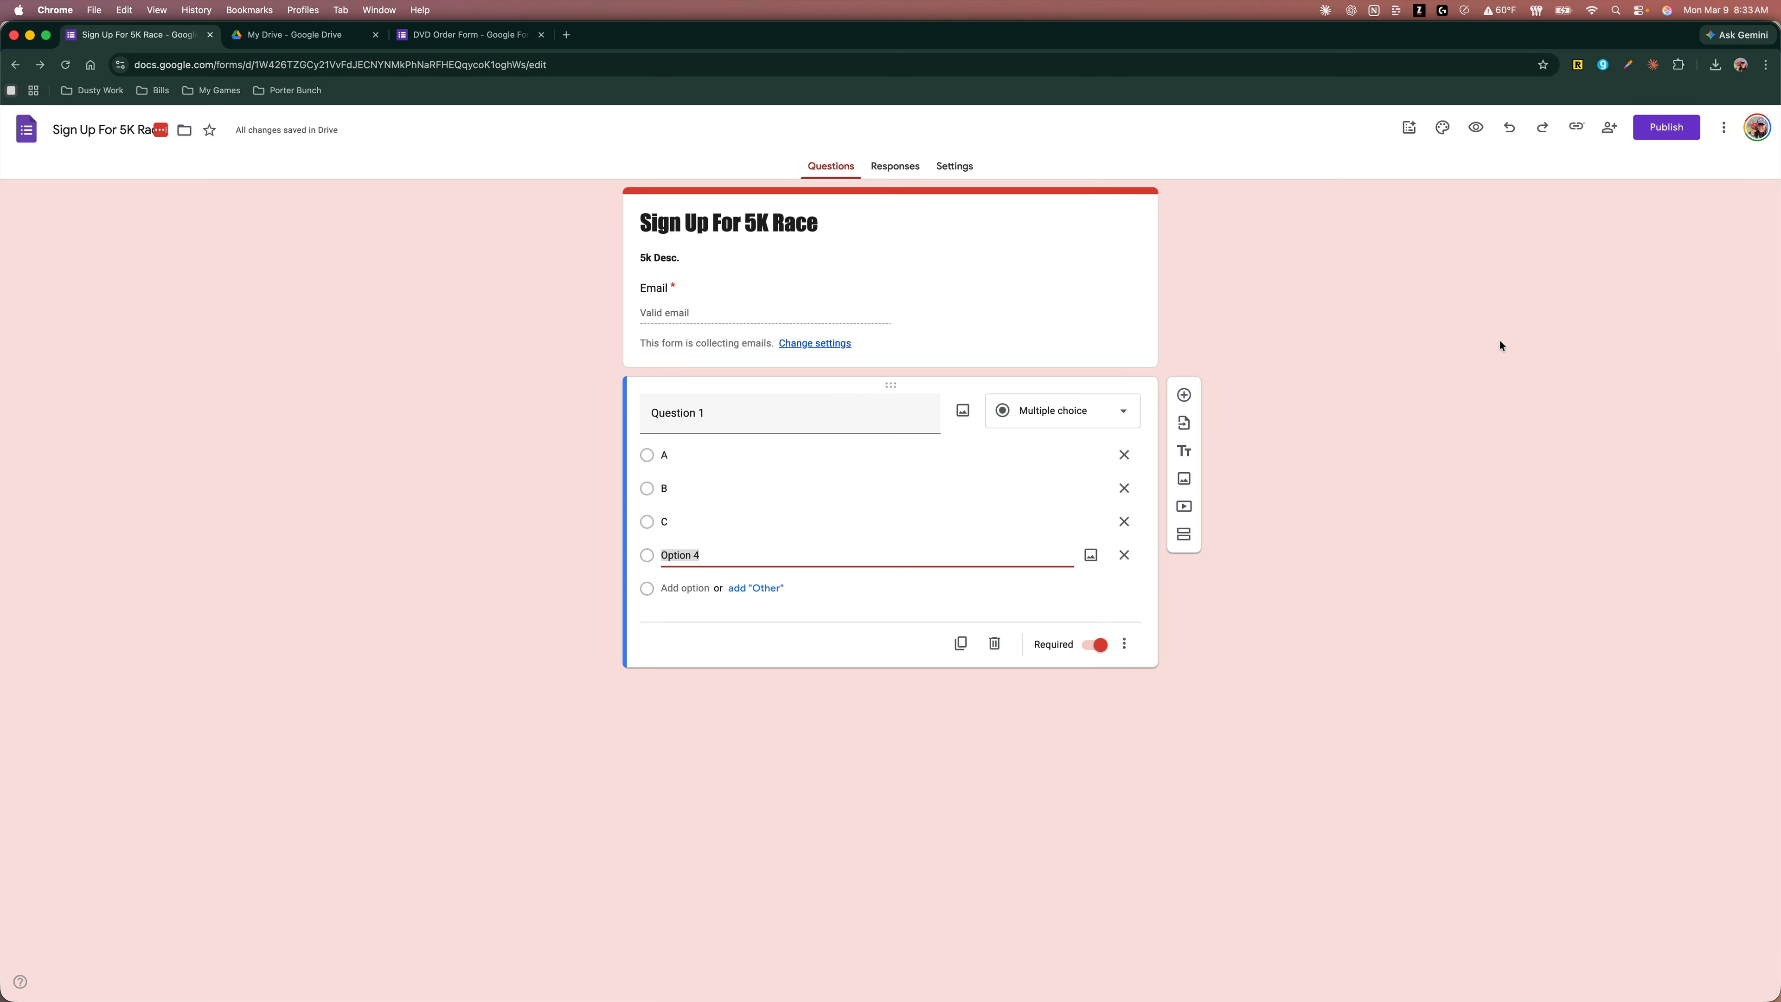
pyautogui.click(1401, 363)
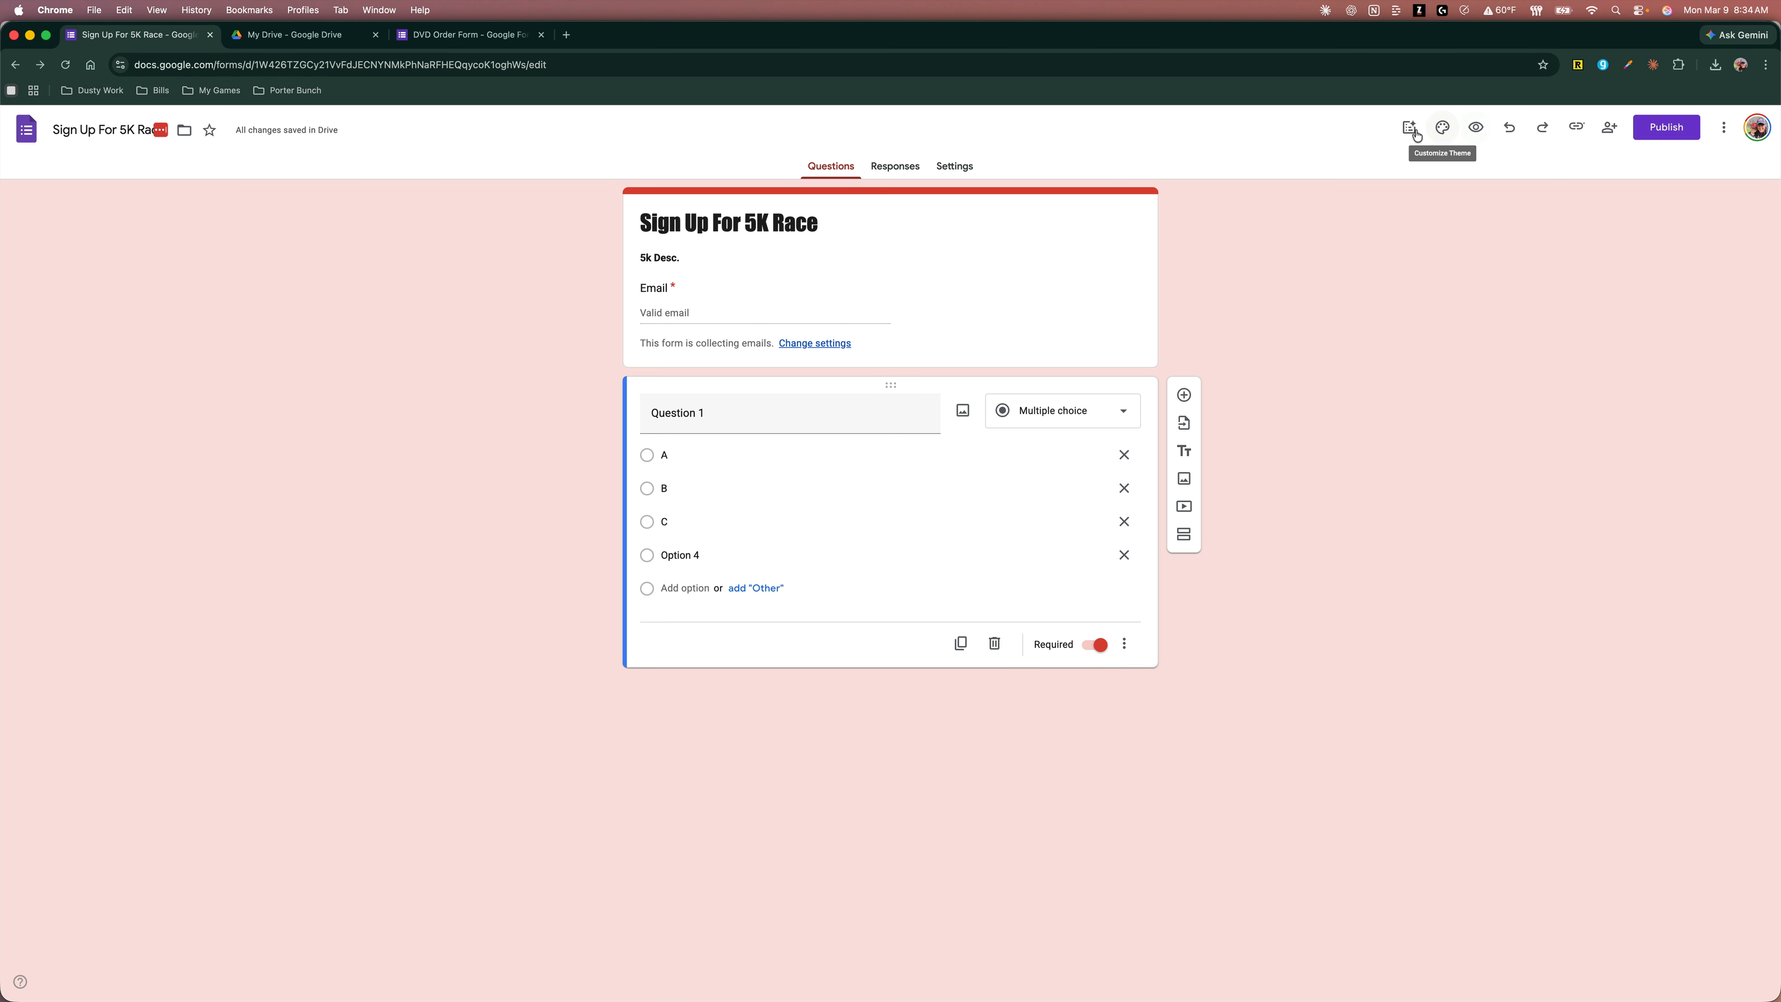
pyautogui.click(1475, 128)
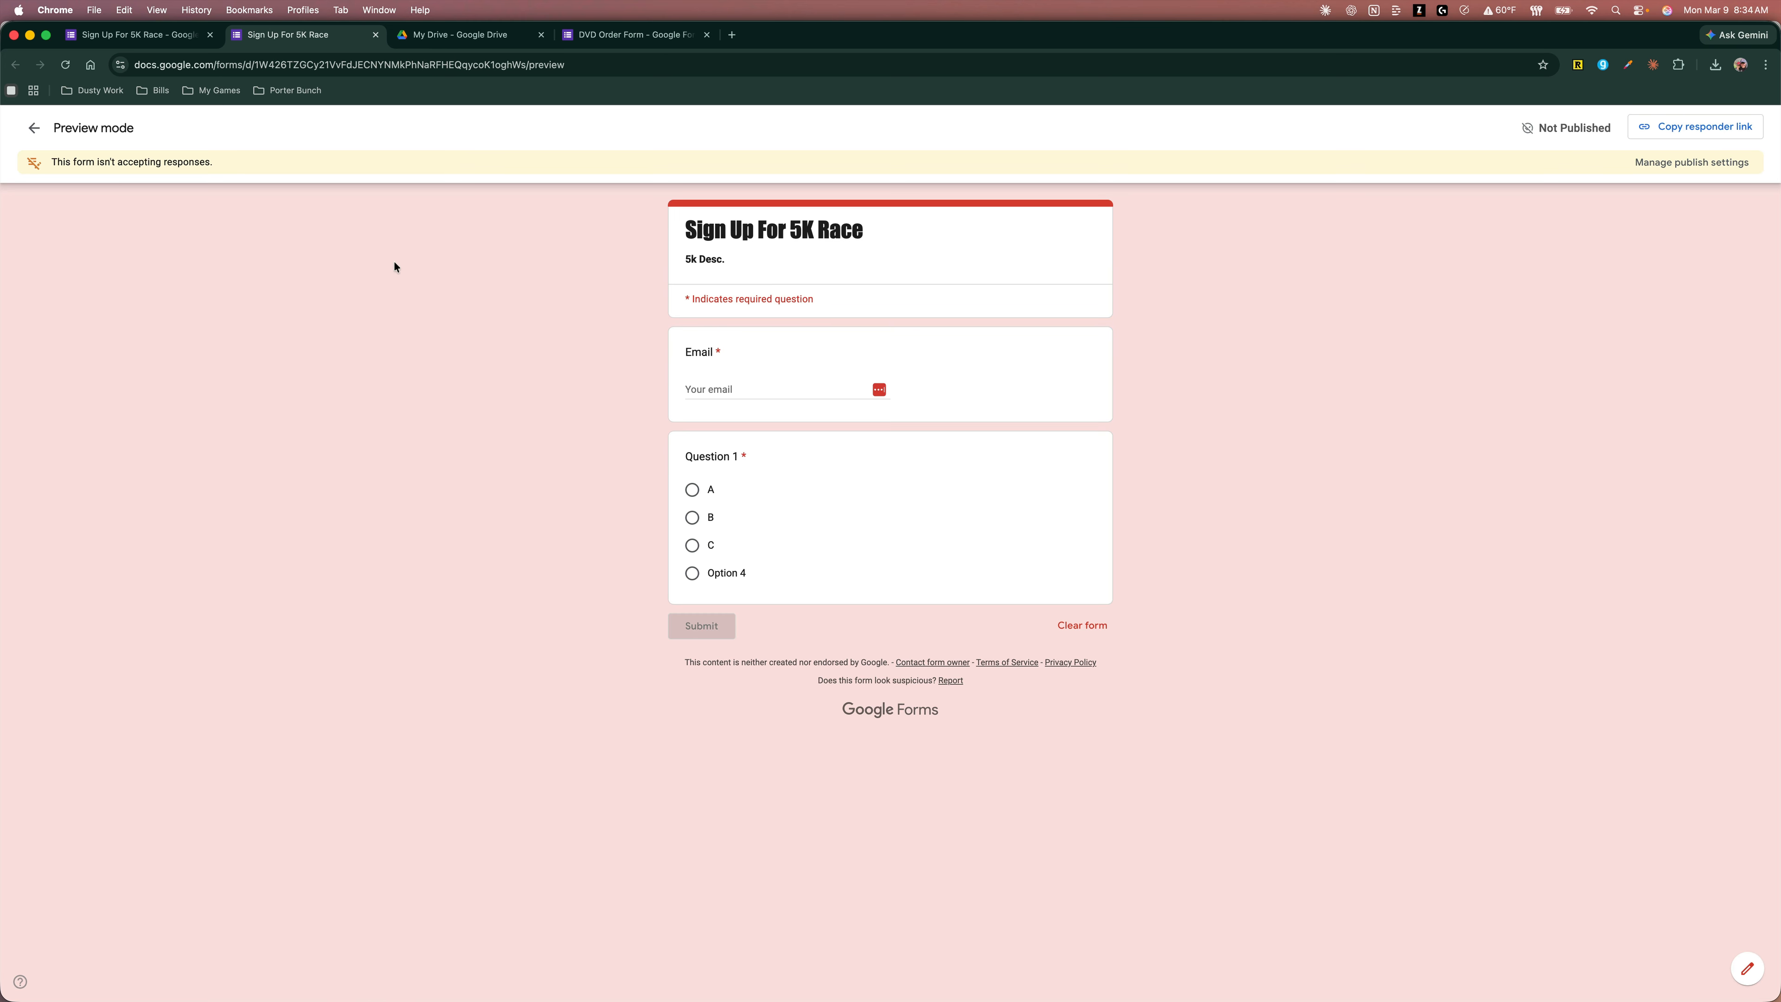
pyautogui.click(176, 41)
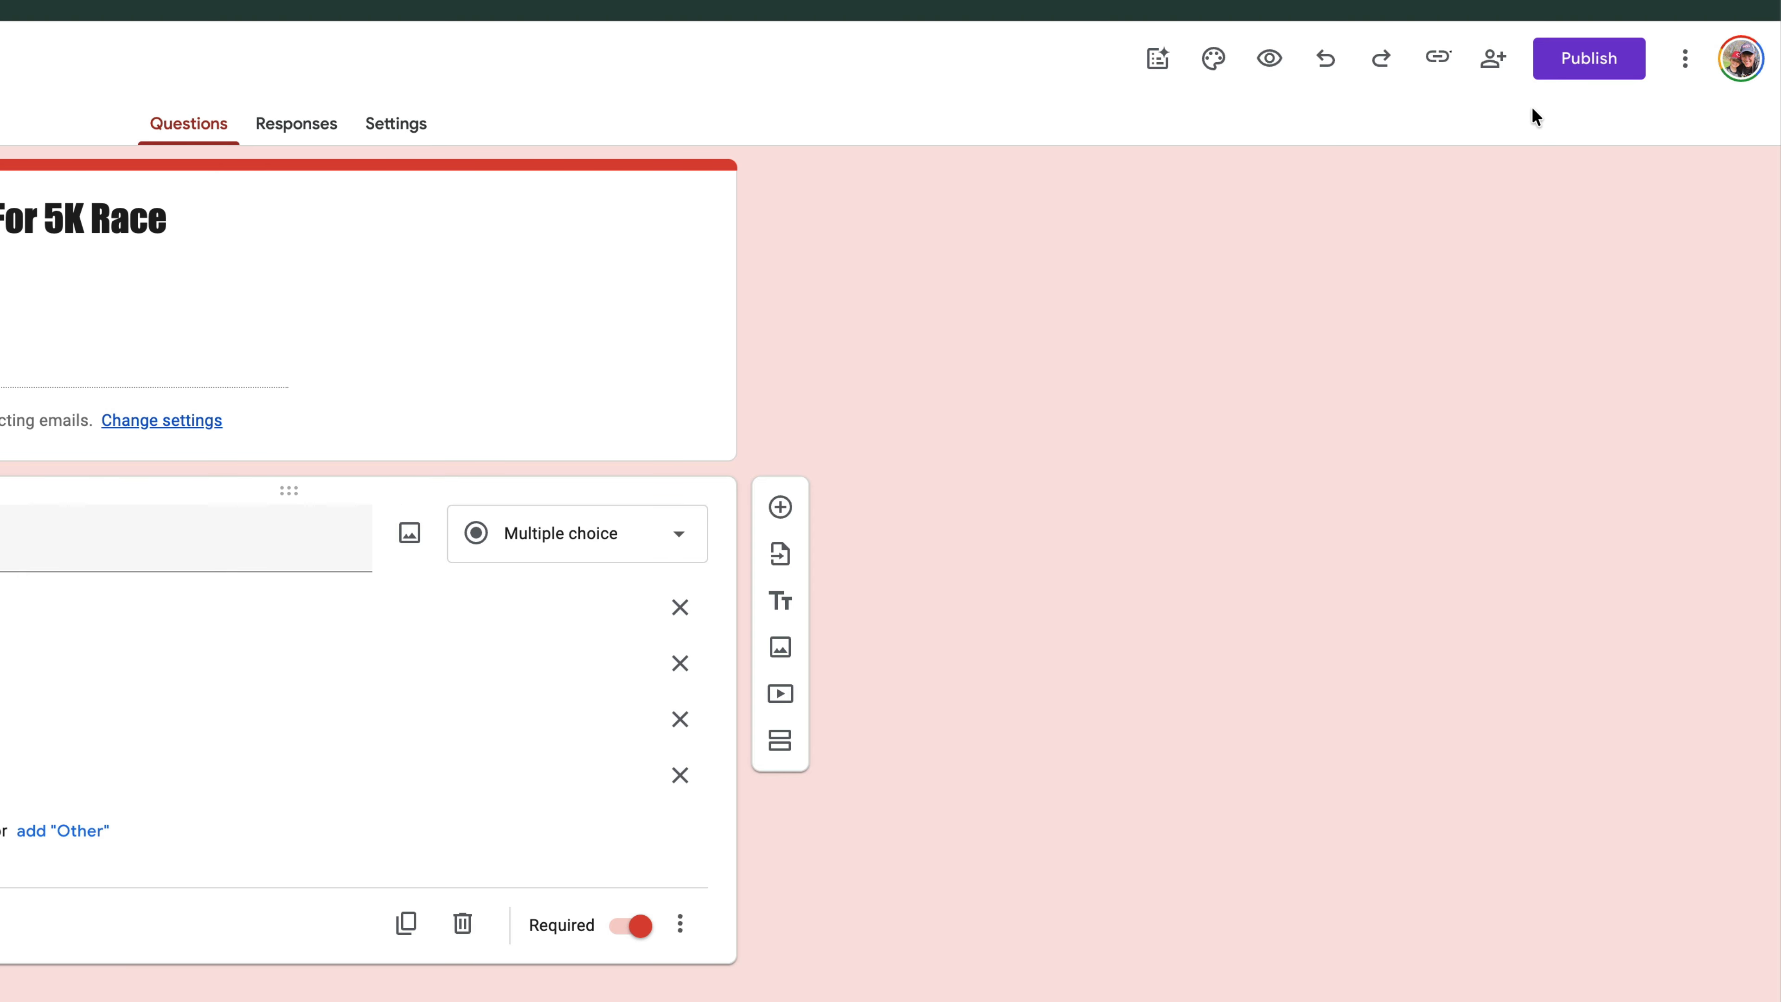
# - Begin publishing the 5K form and review how responders are managed and the general access choices for the editor view
pyautogui.click(1598, 67)
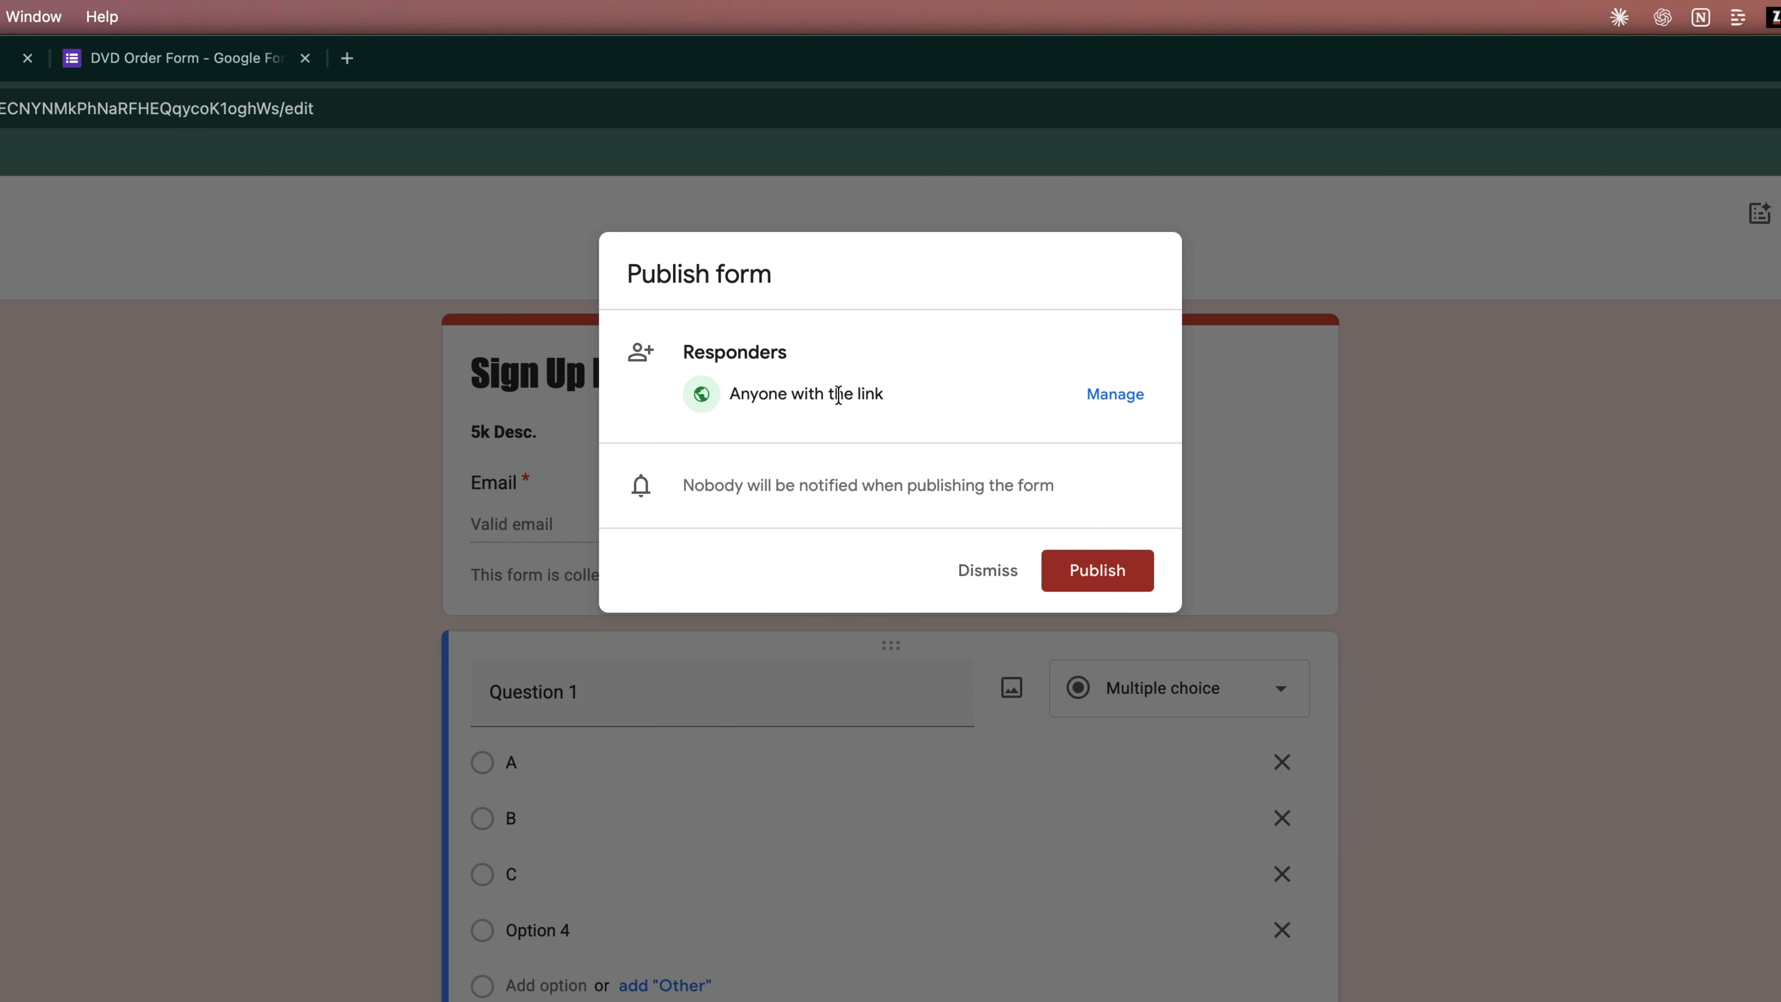
pyautogui.click(1130, 407)
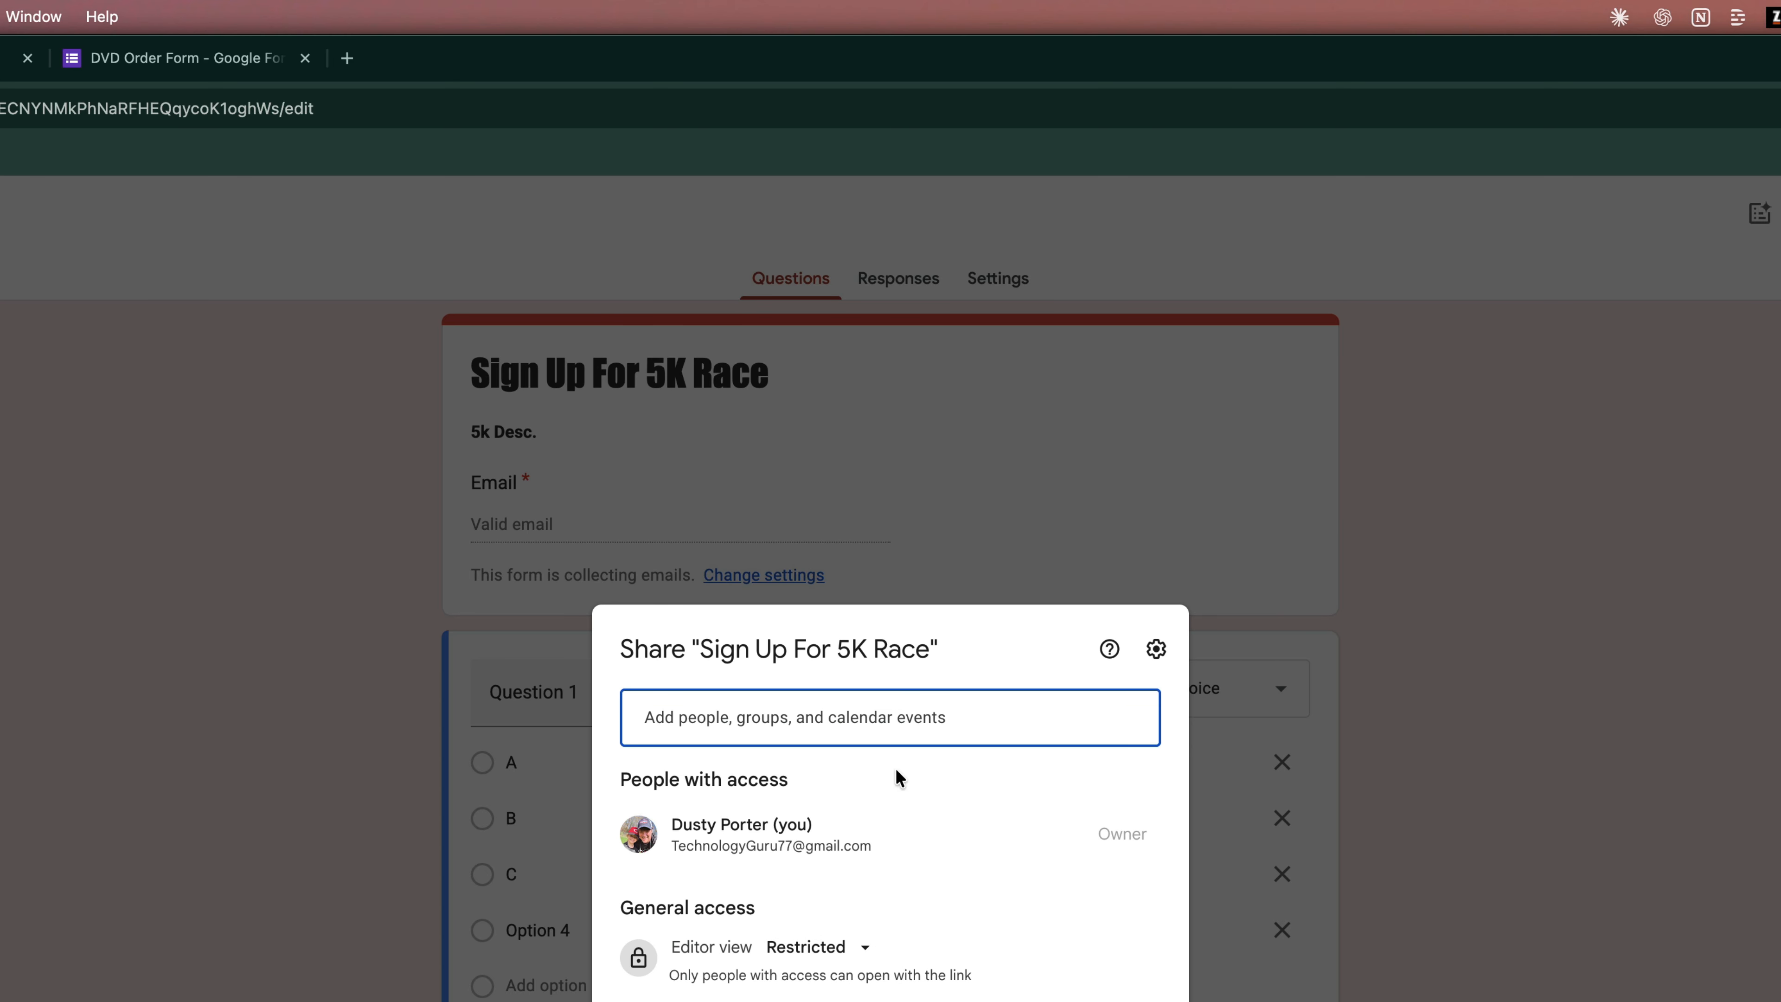
pyautogui.click(877, 723)
pyautogui.click(909, 712)
pyautogui.click(908, 708)
pyautogui.click(987, 663)
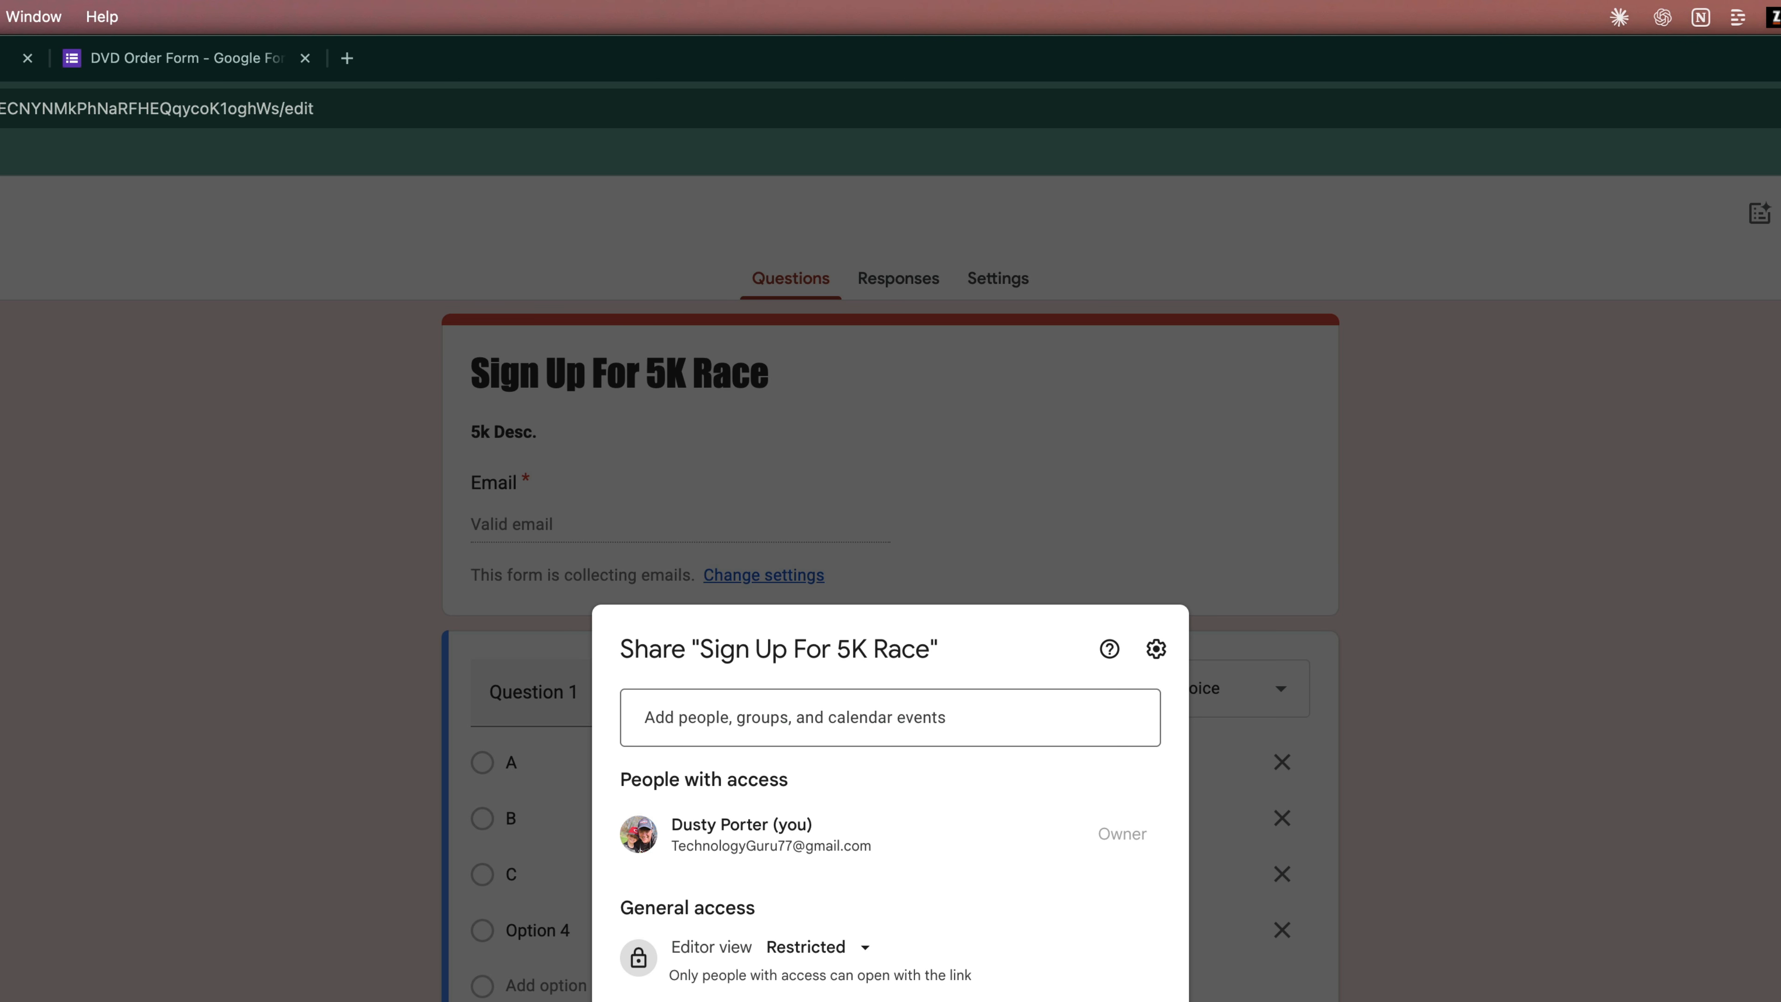
pyautogui.click(810, 957)
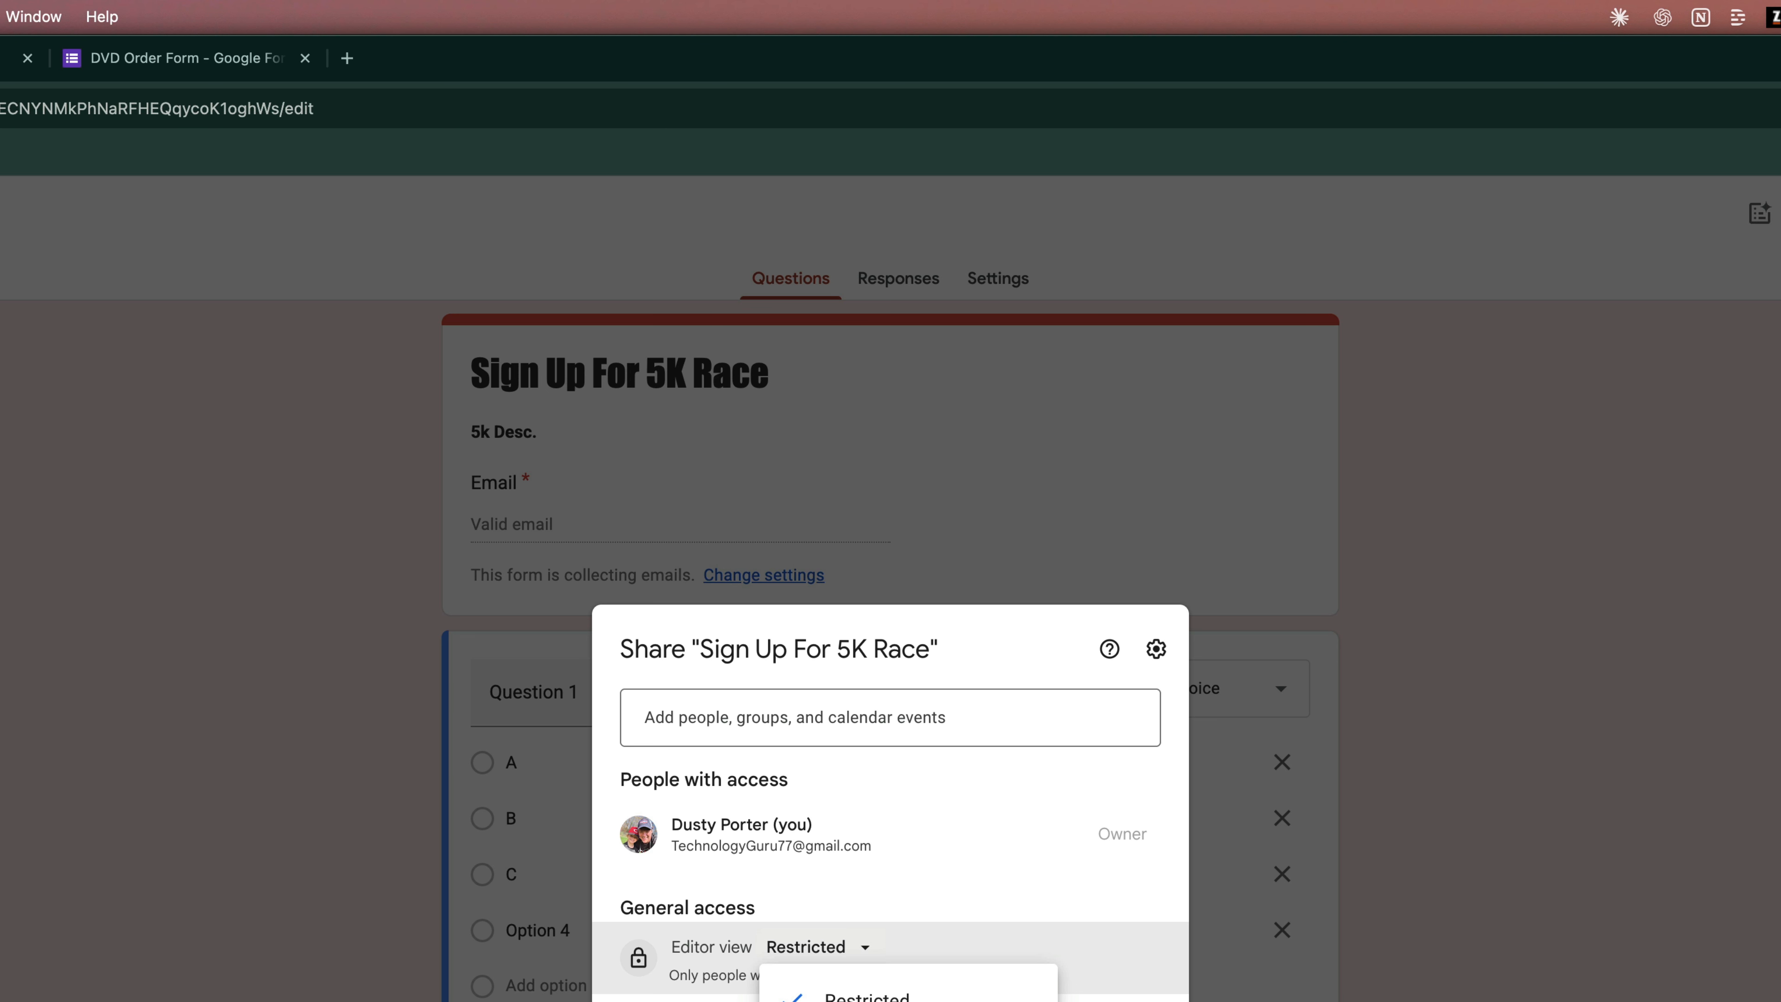
pyautogui.click(670, 1001)
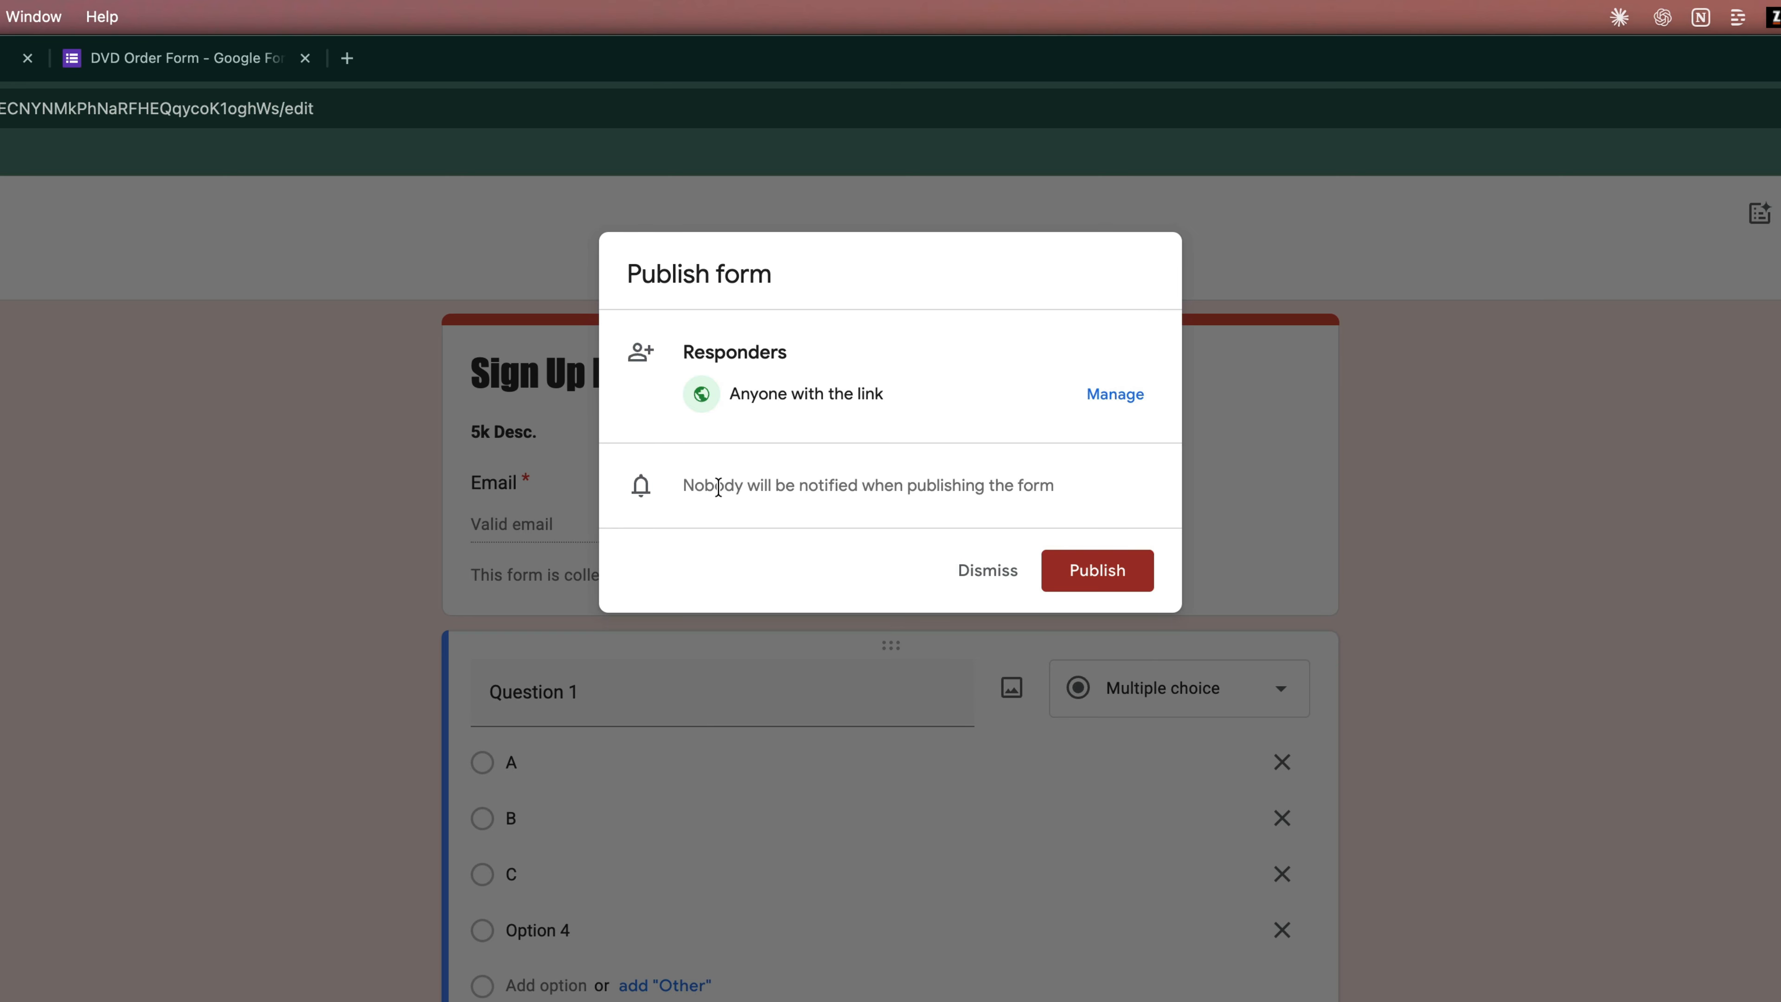
# - Publish the 5K form and save its published options, accepting responses from anyone with the link
pyautogui.click(1128, 584)
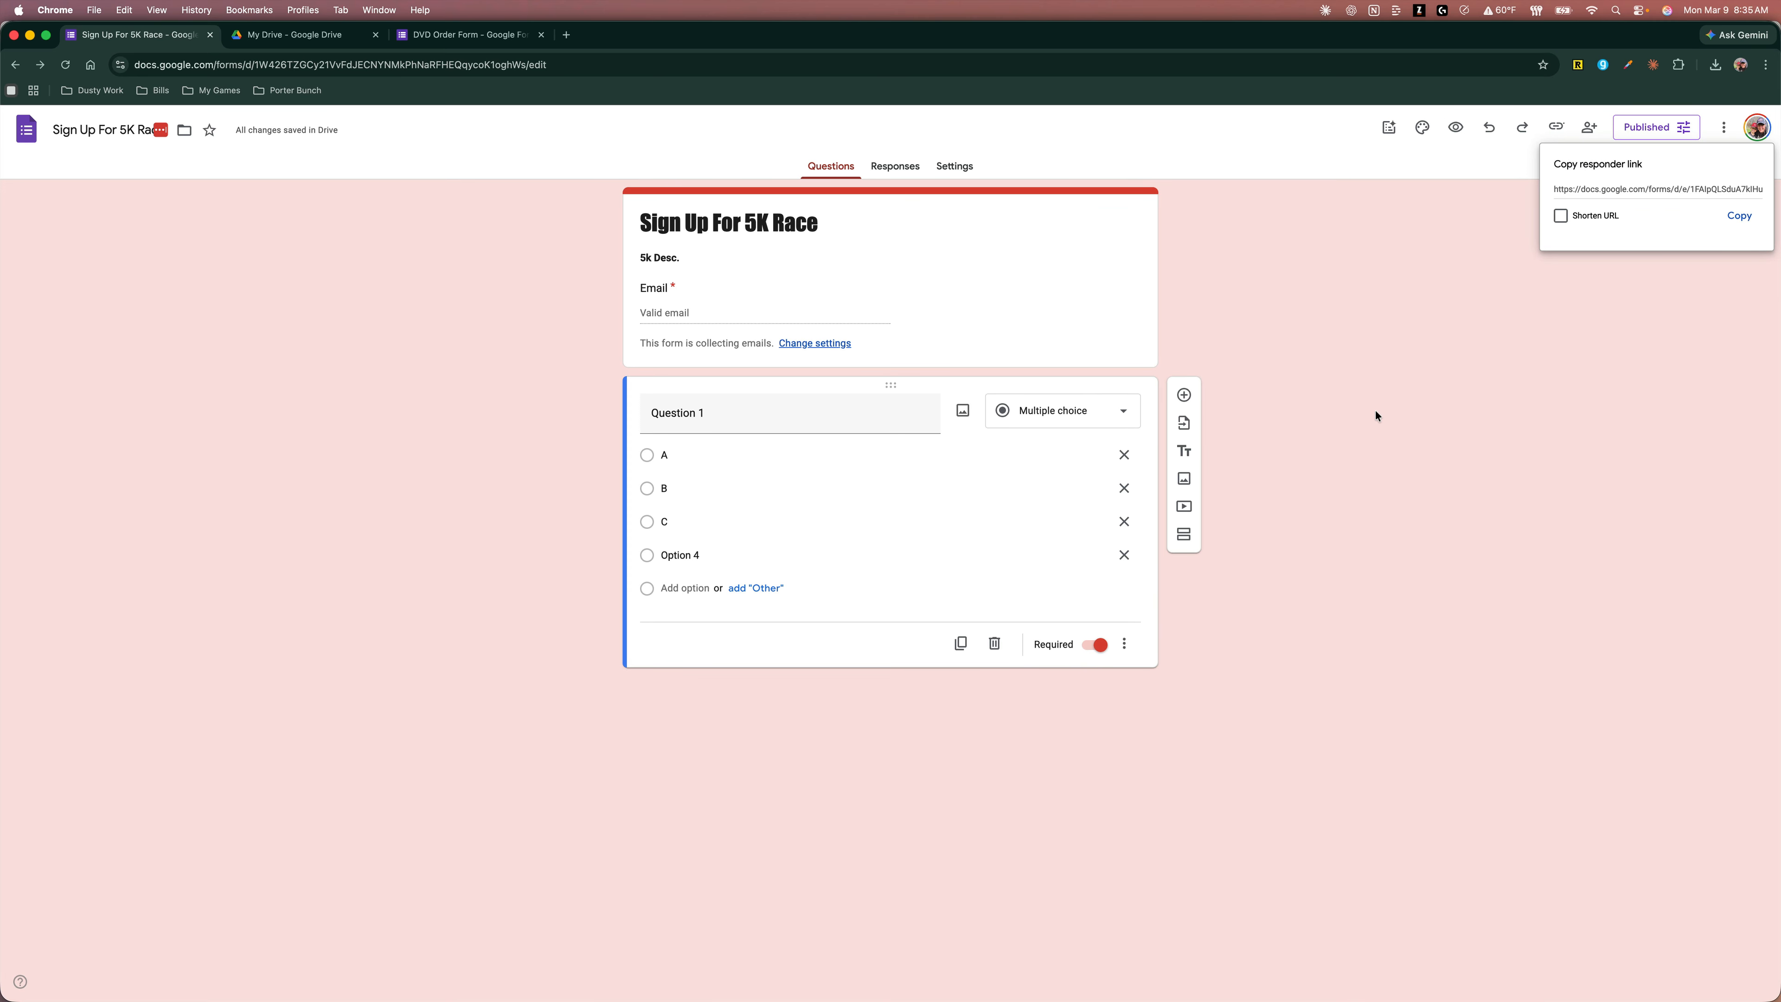
pyautogui.click(1450, 354)
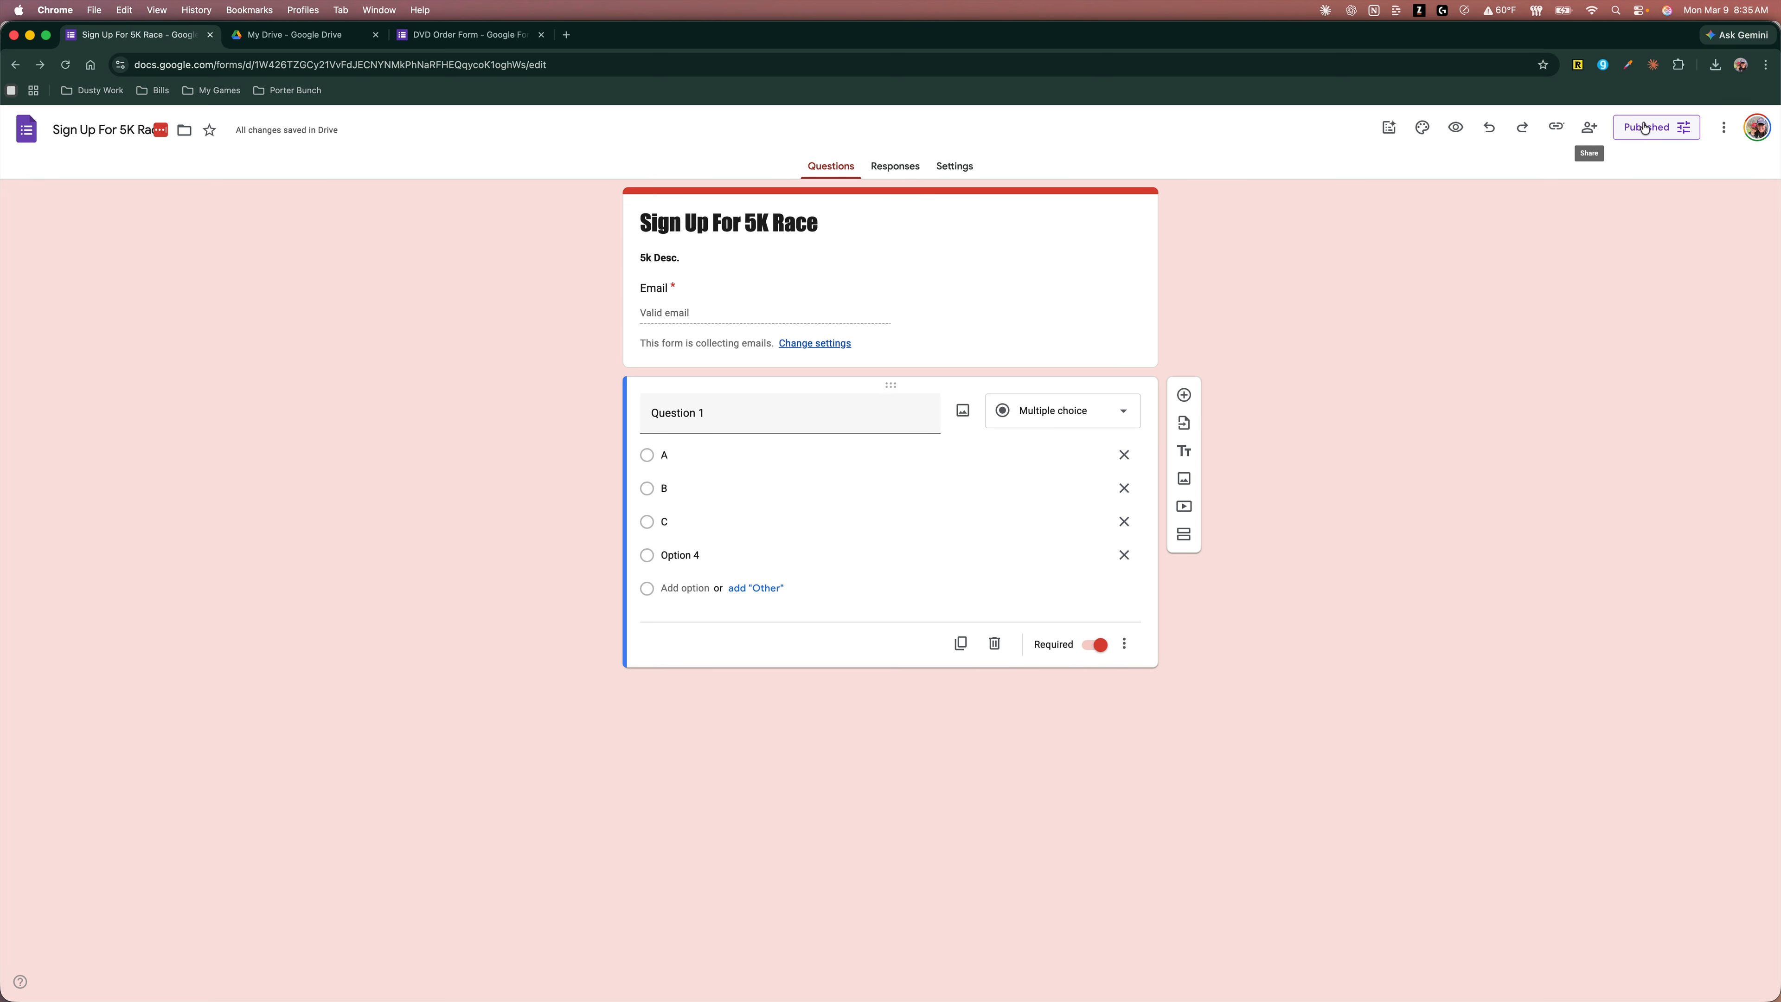
pyautogui.click(1674, 137)
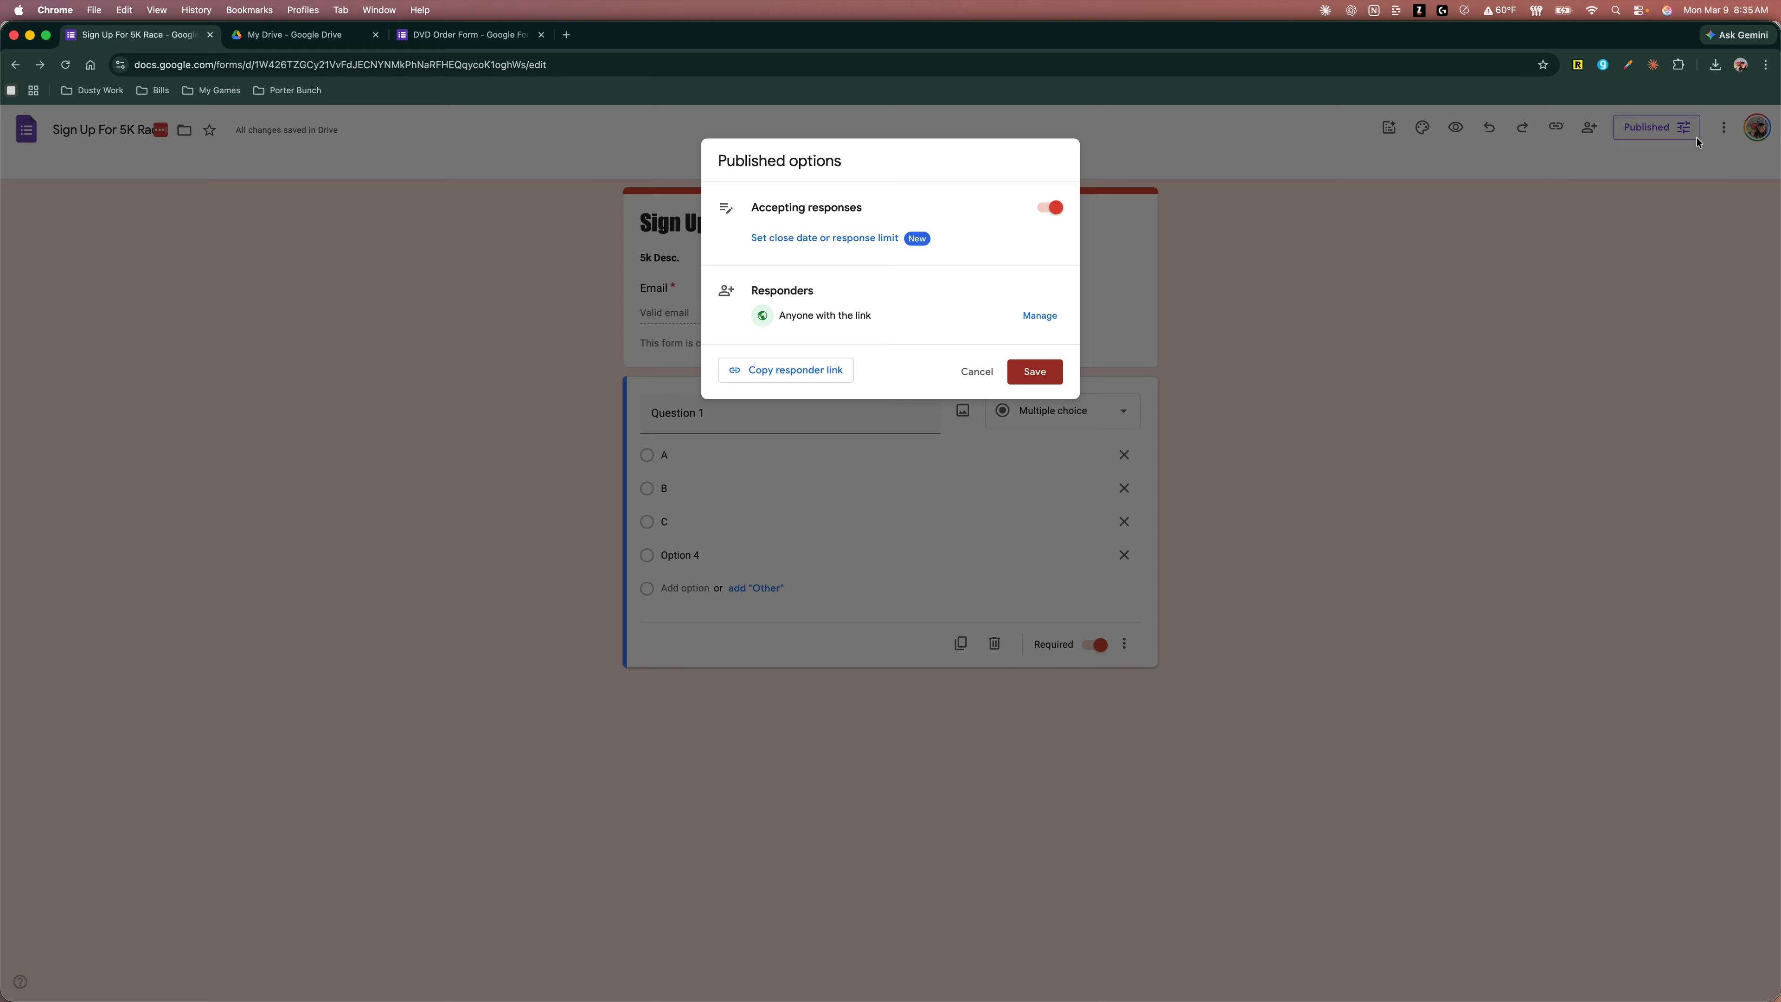
pyautogui.click(1038, 363)
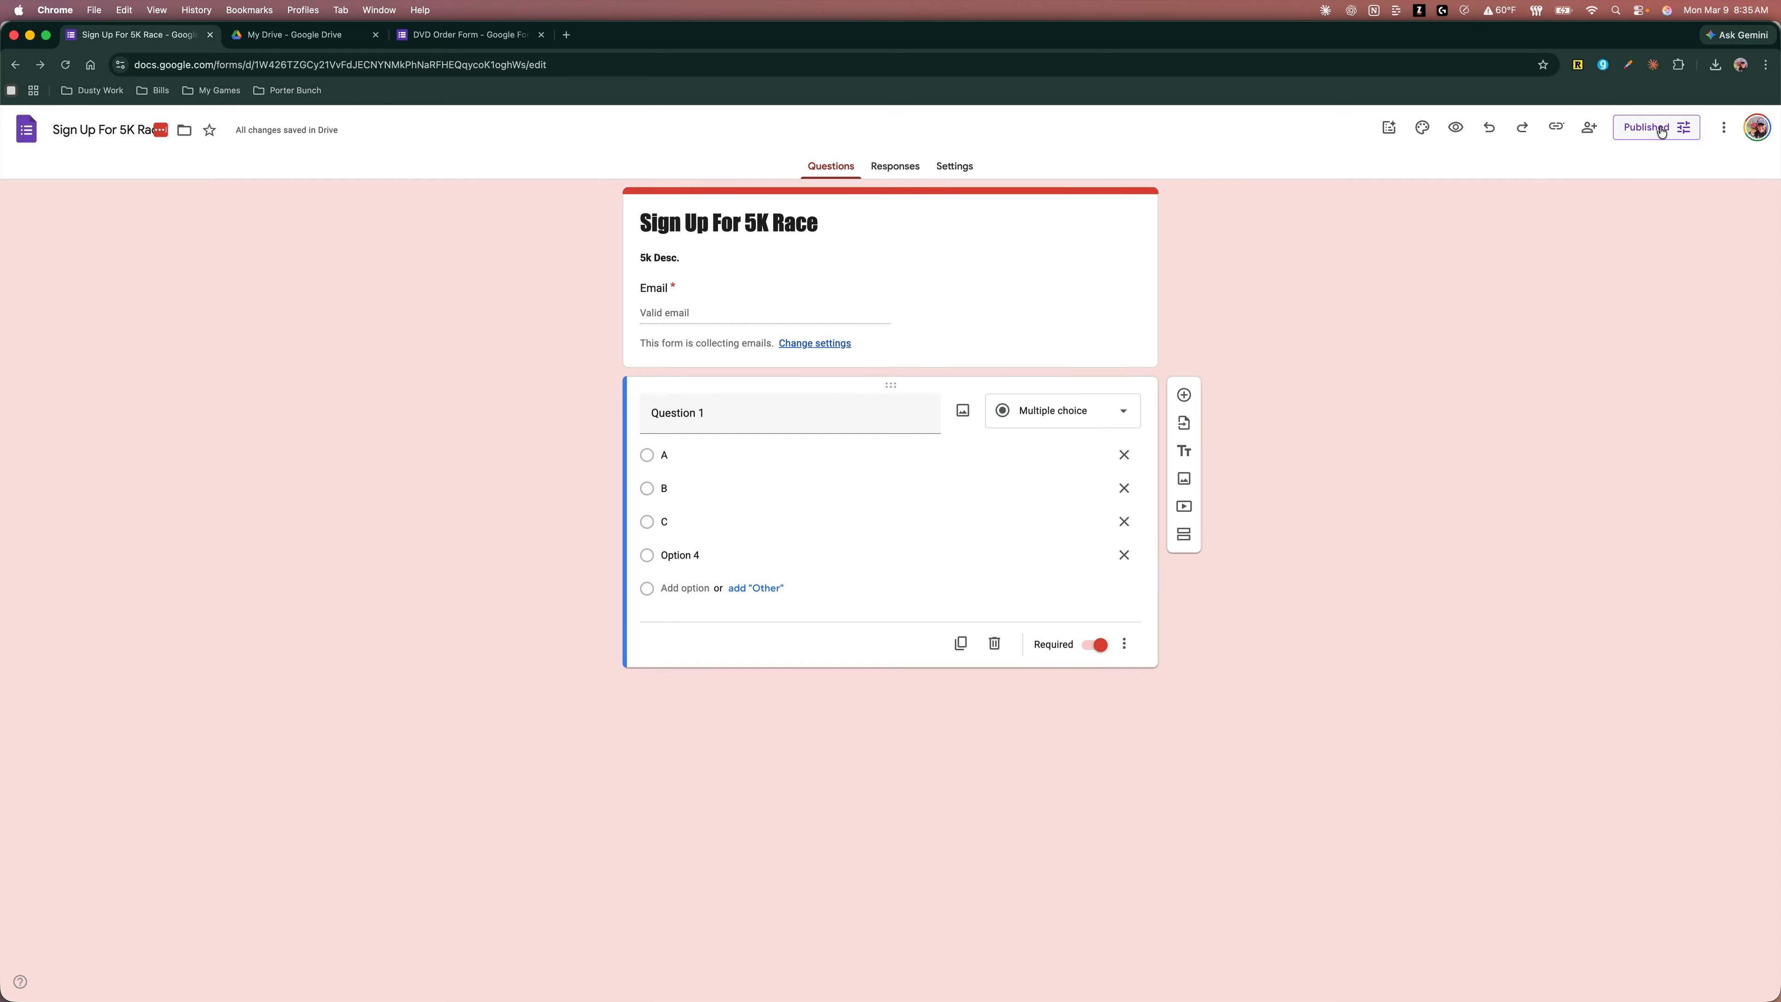
# - Copy the 5K form's responder link from the published options and open it in a new browser tab
pyautogui.click(1685, 132)
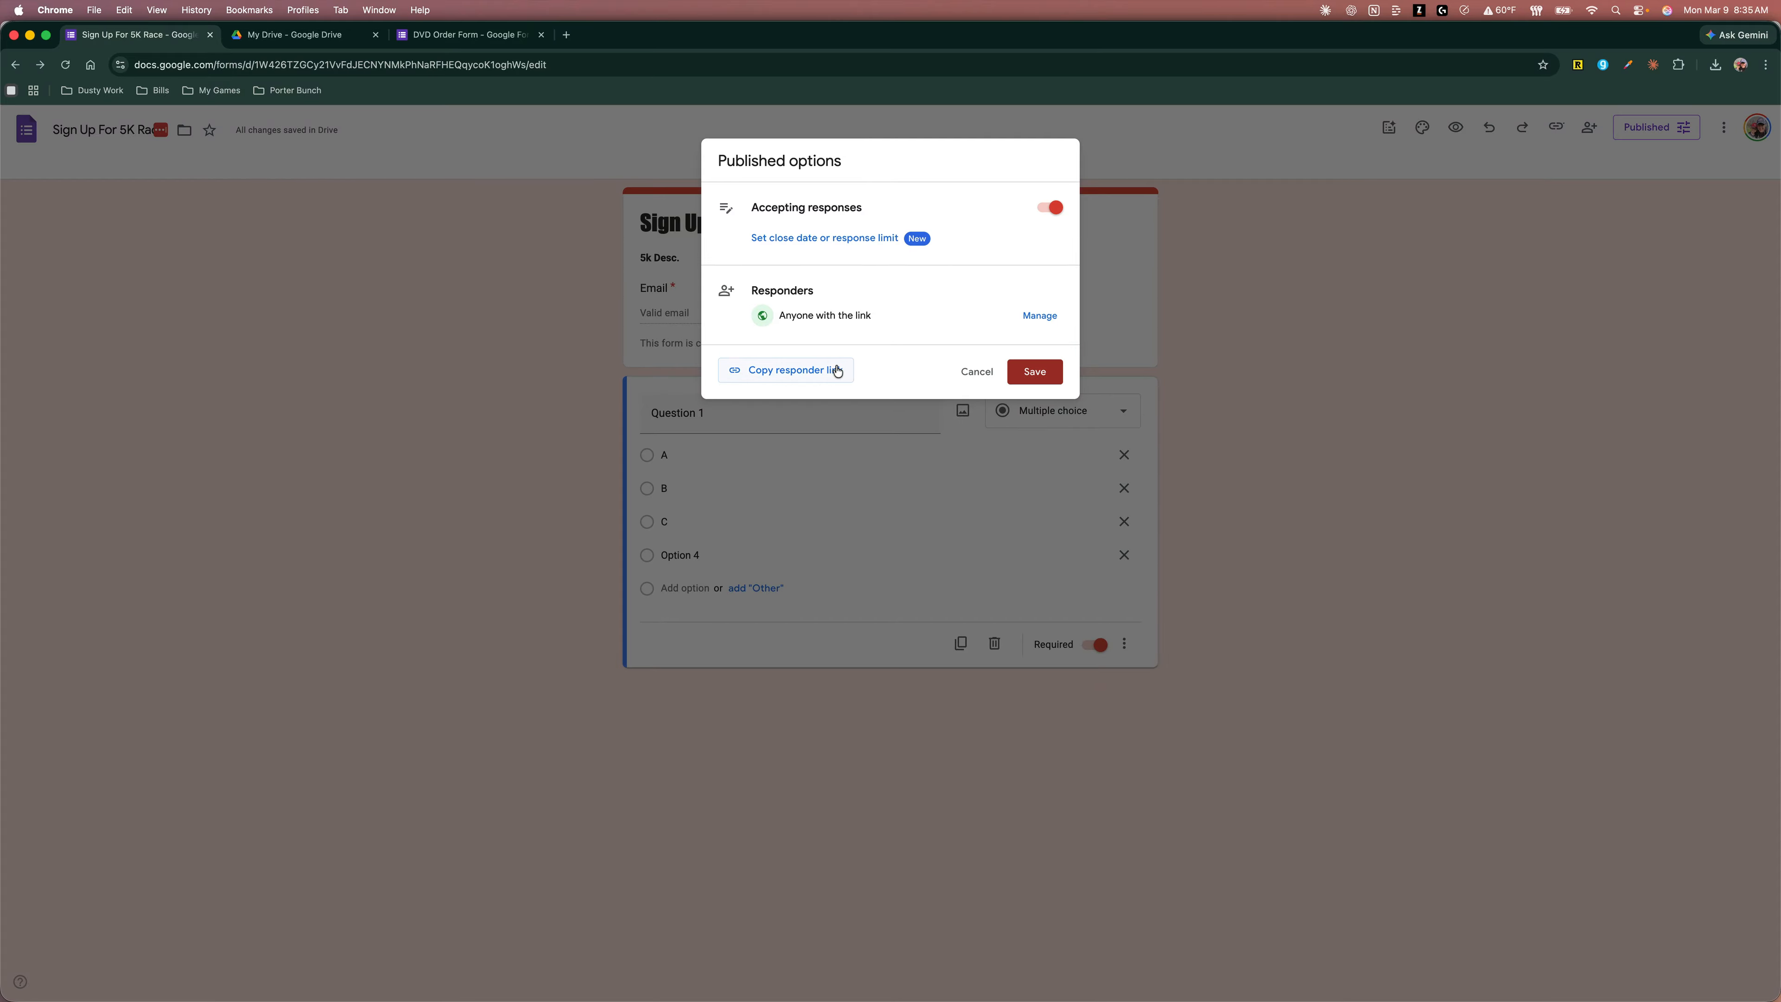
pyautogui.click(817, 373)
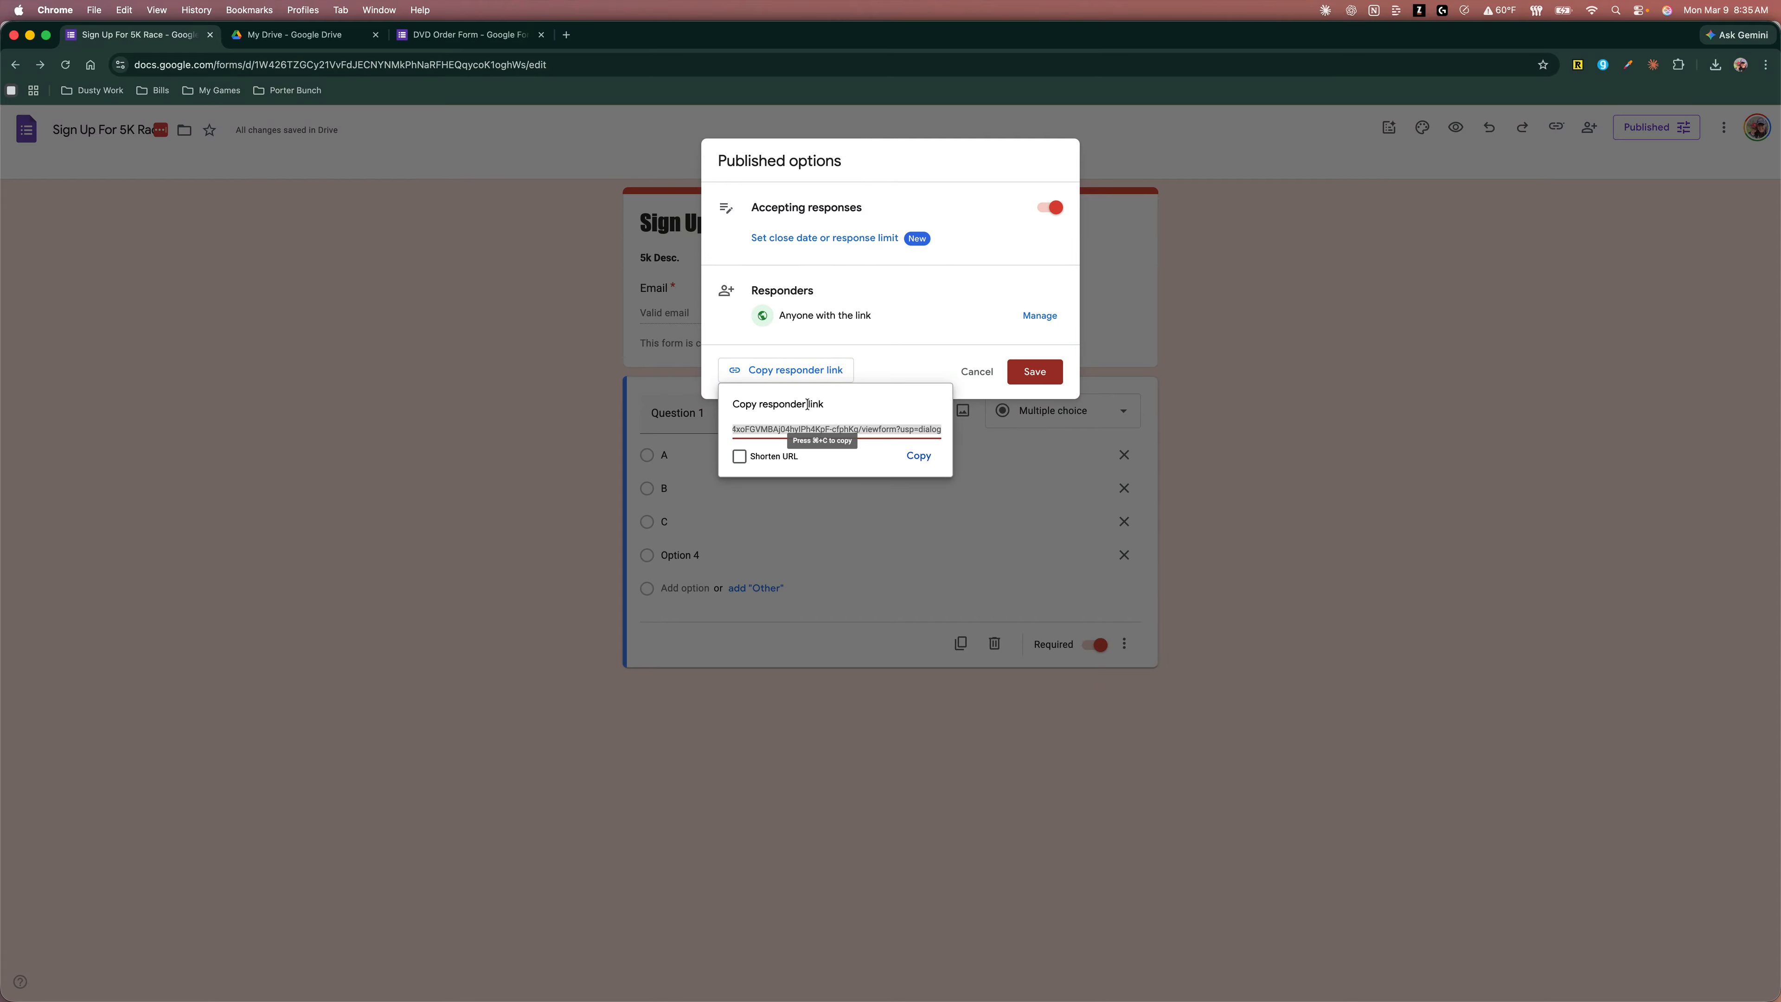
pyautogui.rightClick(812, 425)
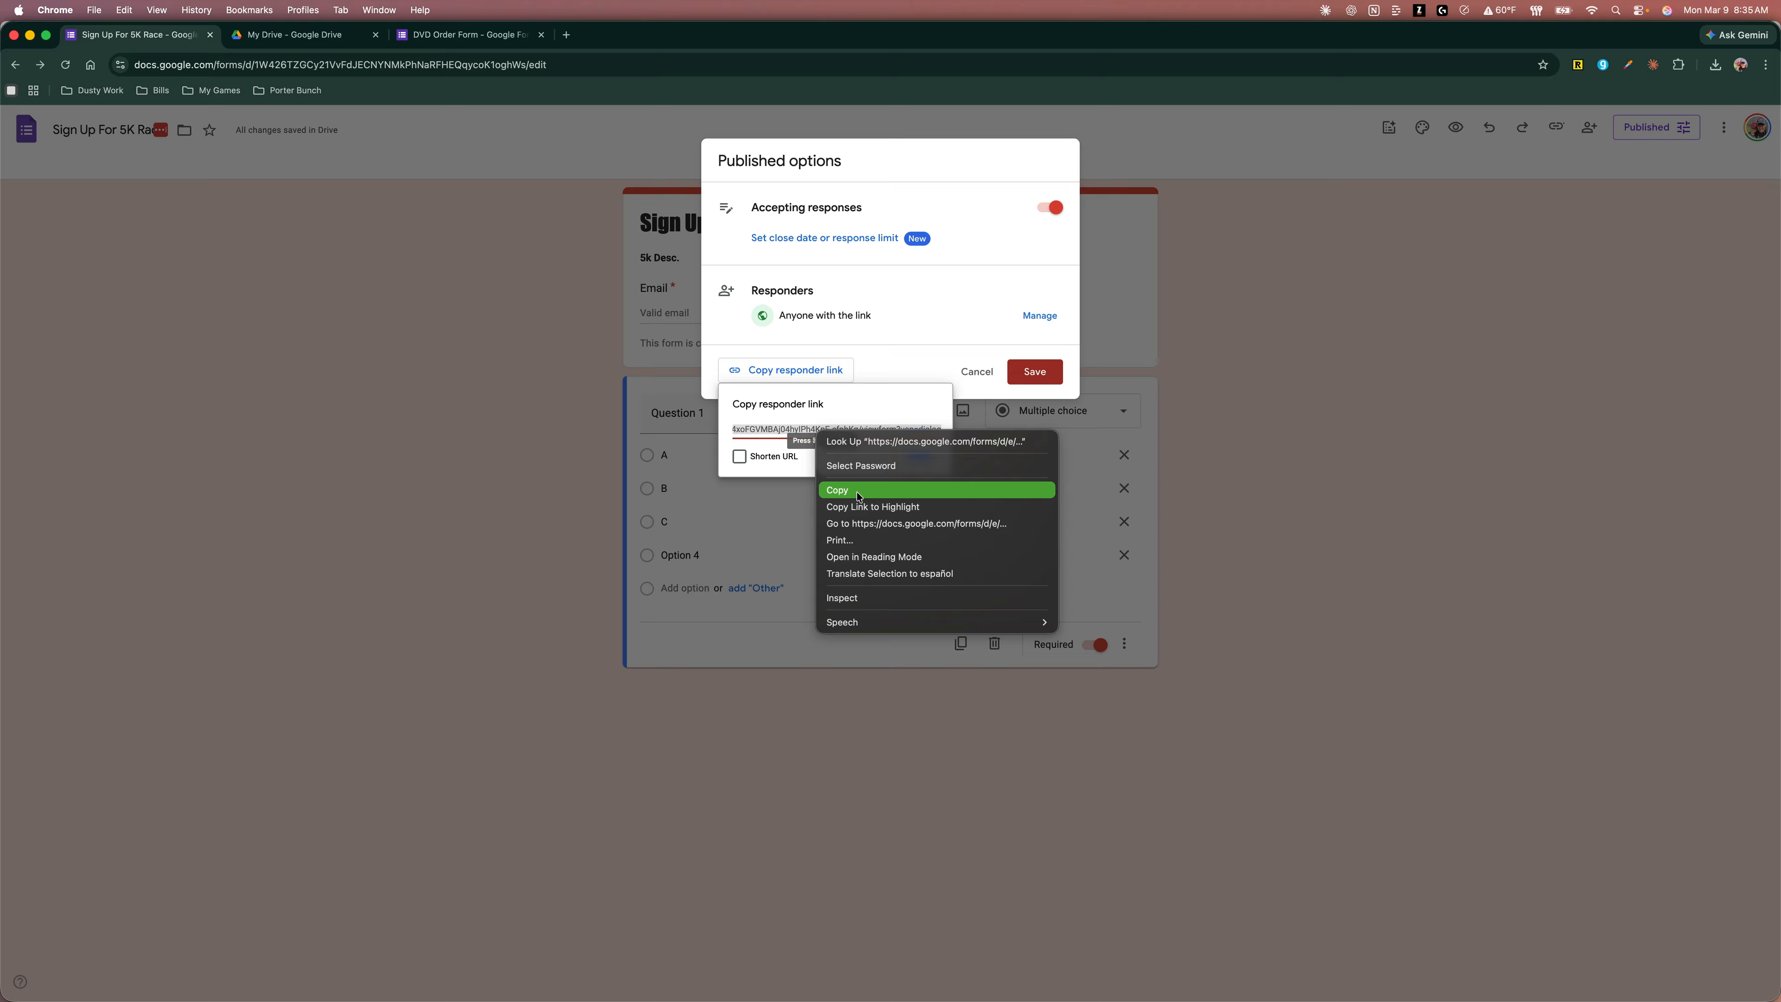
pyautogui.click(877, 493)
pyautogui.click(567, 38)
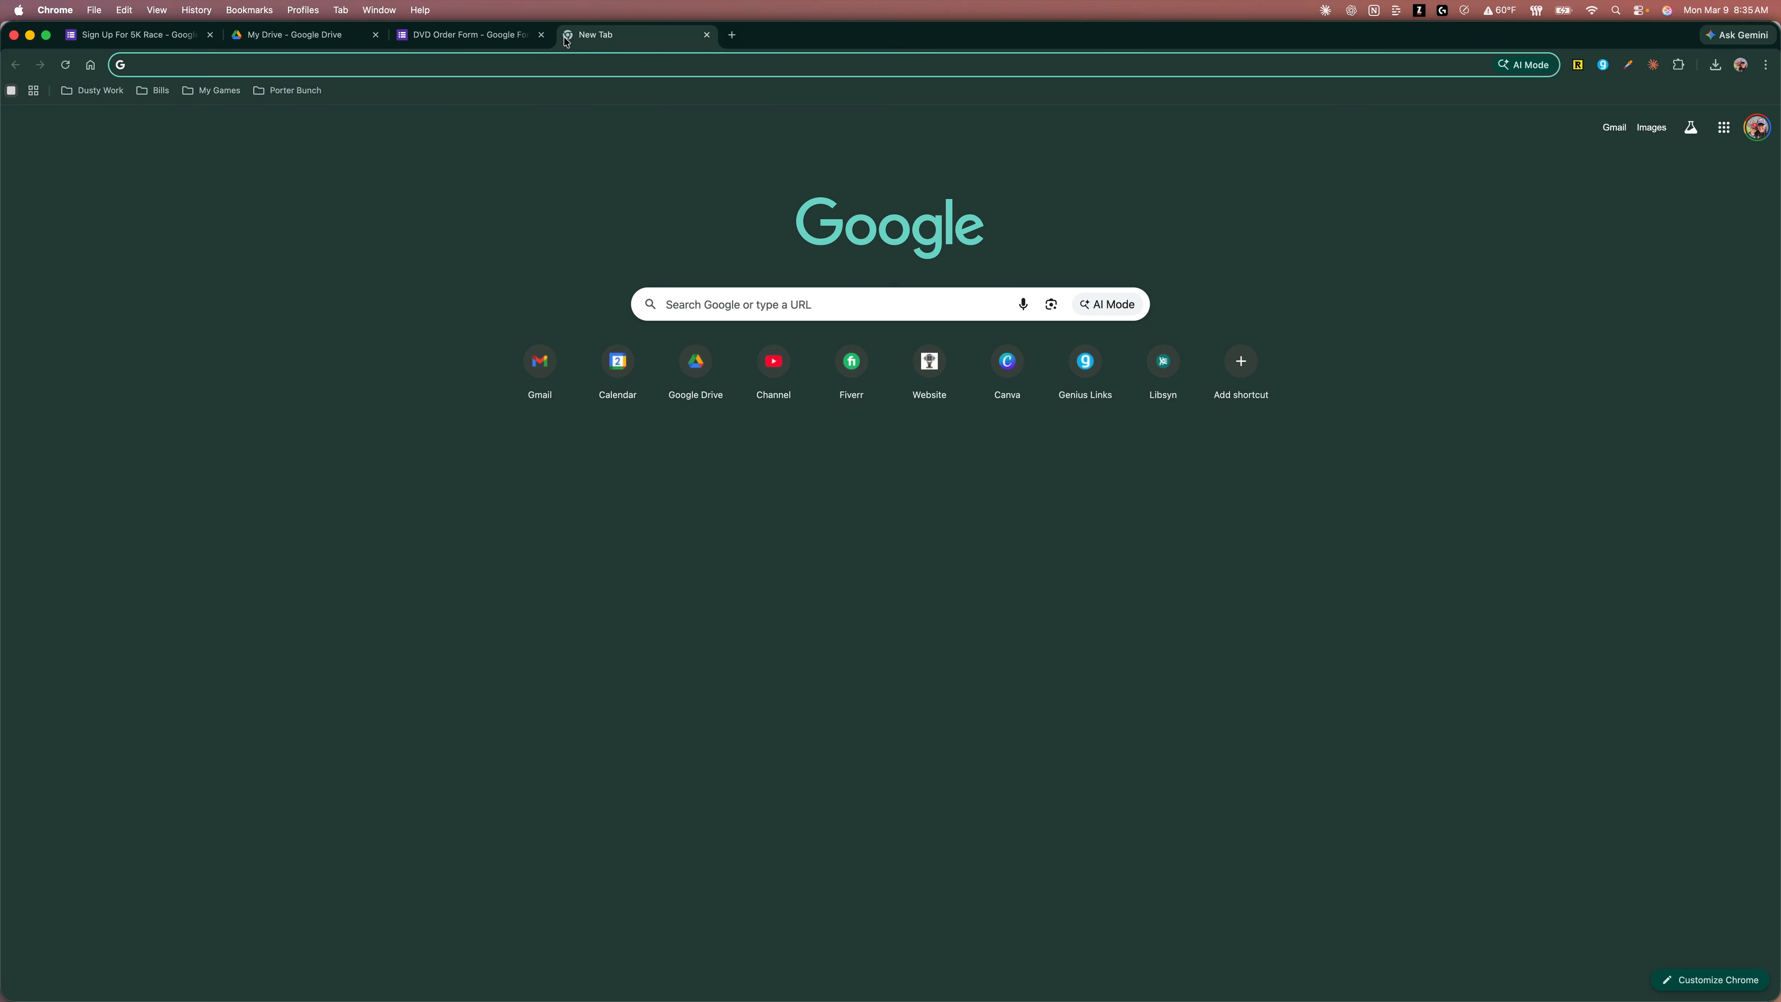
pyautogui.press('super+v')
pyautogui.press('Return')
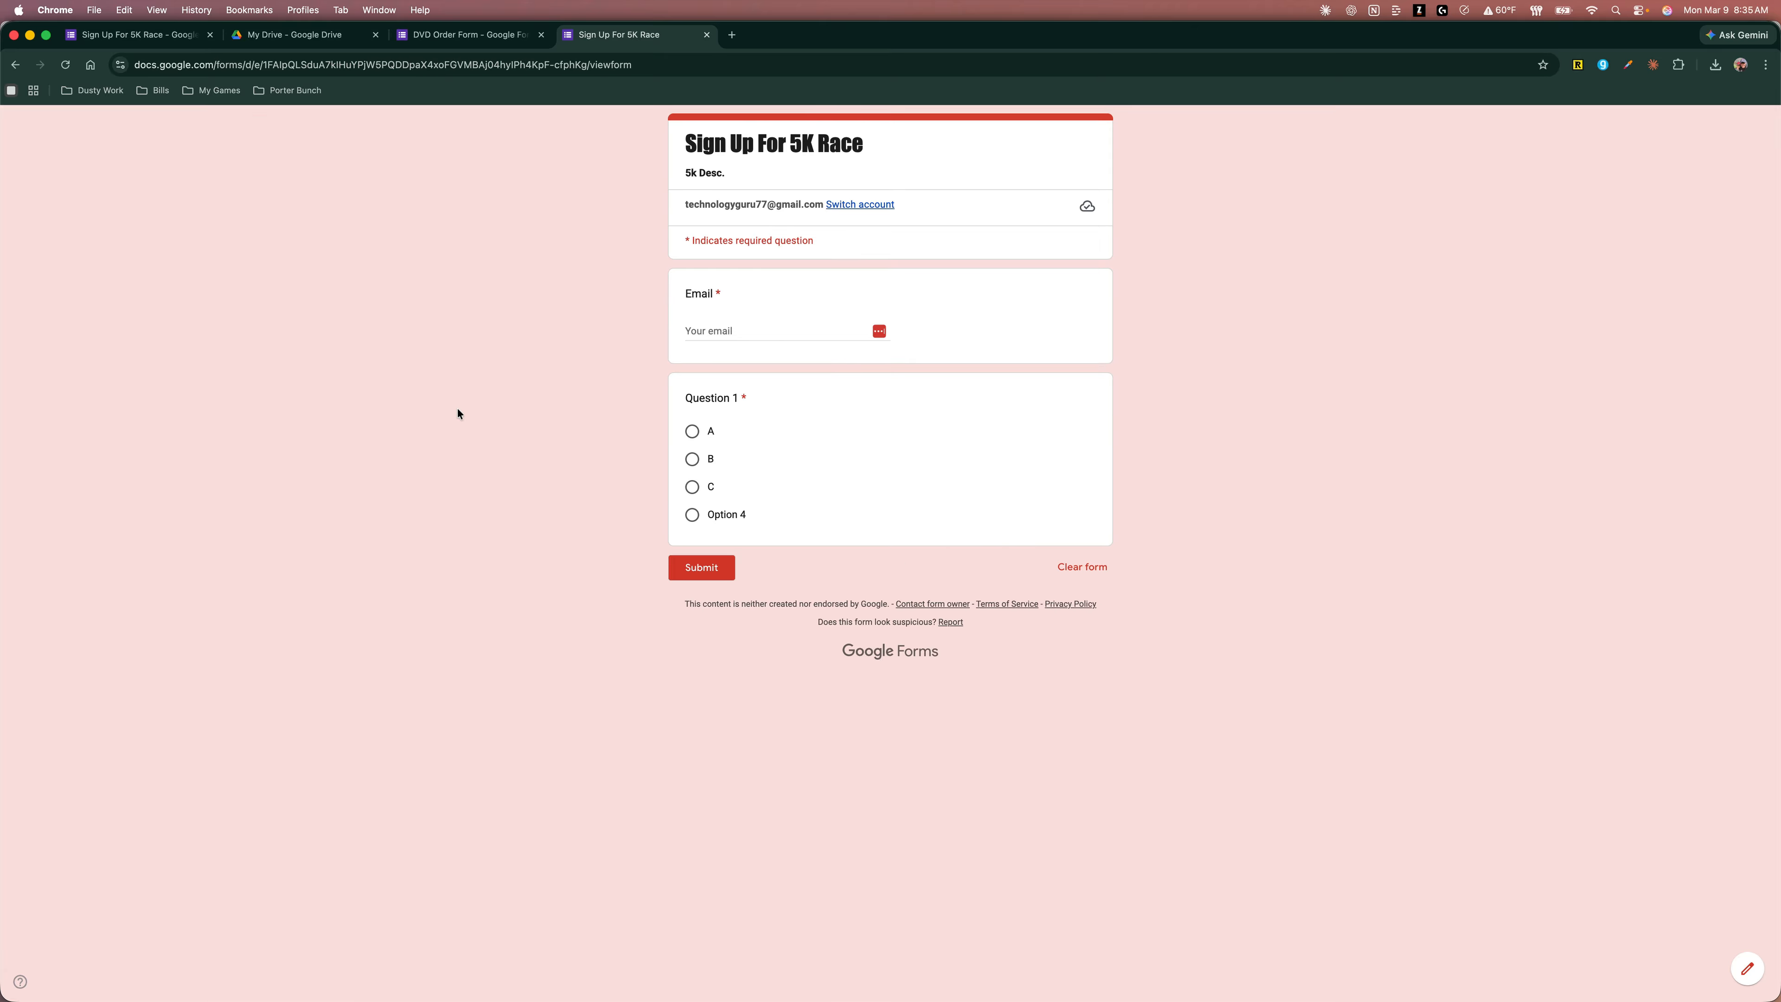
# - Return to the form editor, view the shortened version of the responder link, and leave the published options without saving
pyautogui.click(133, 35)
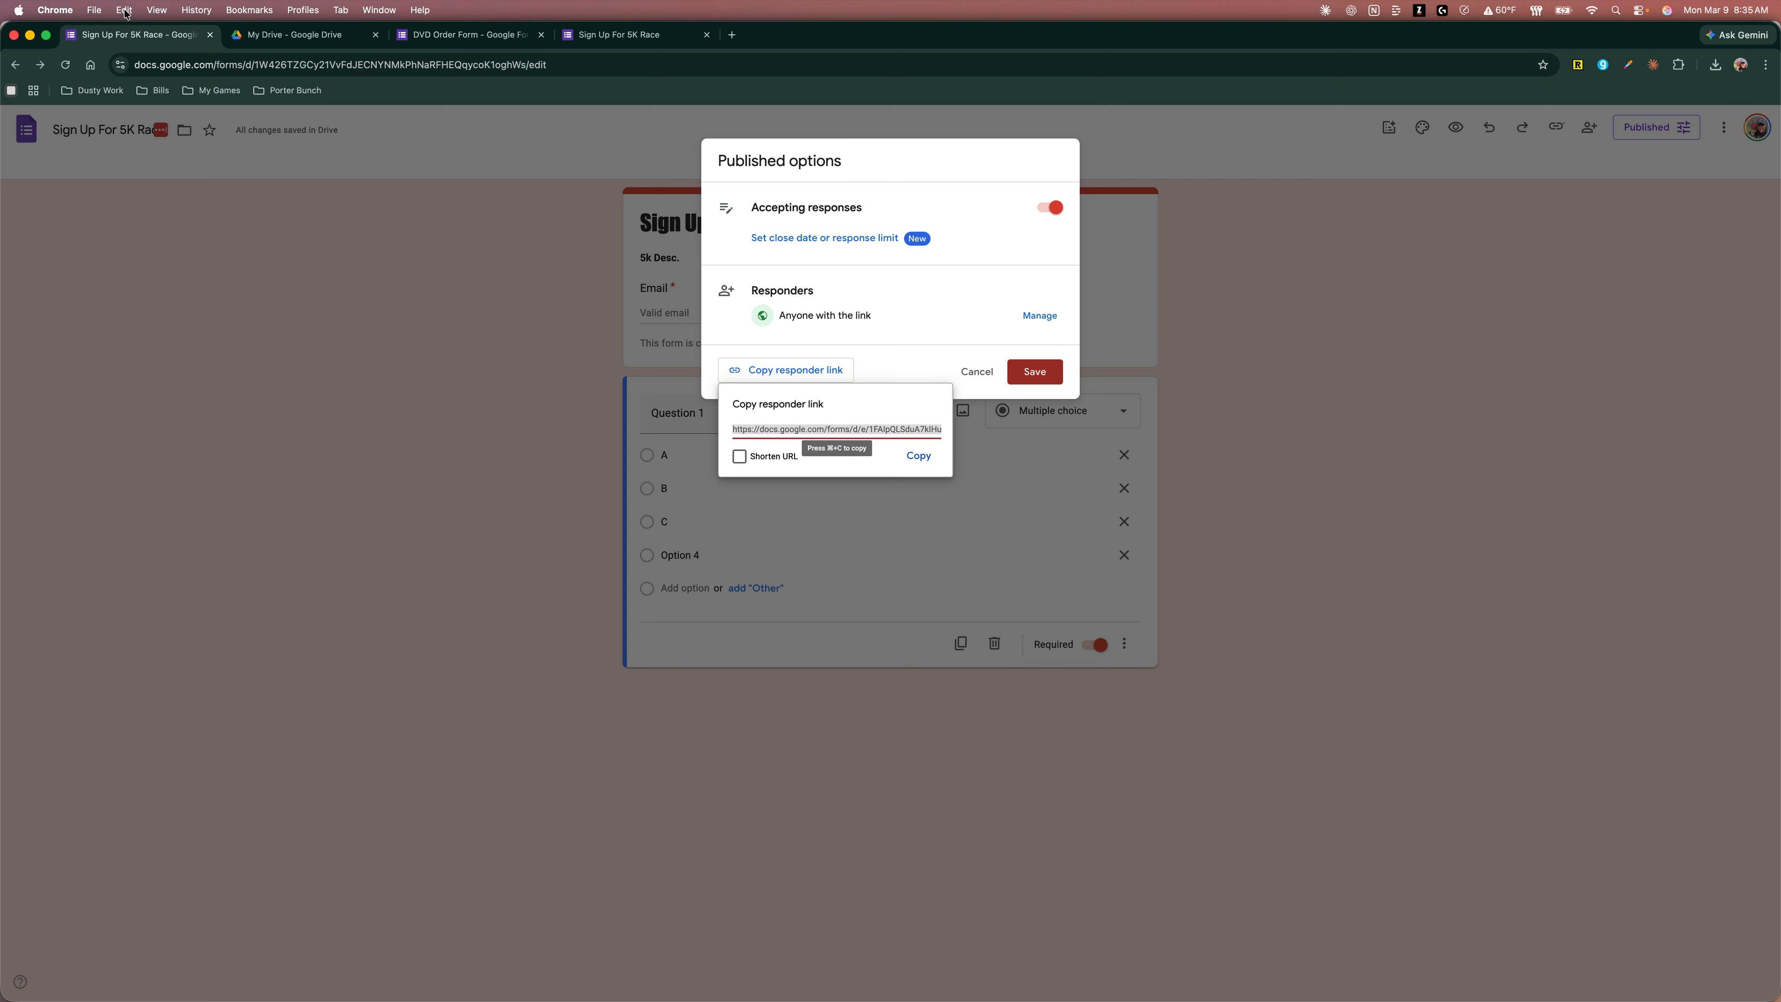
pyautogui.click(440, 489)
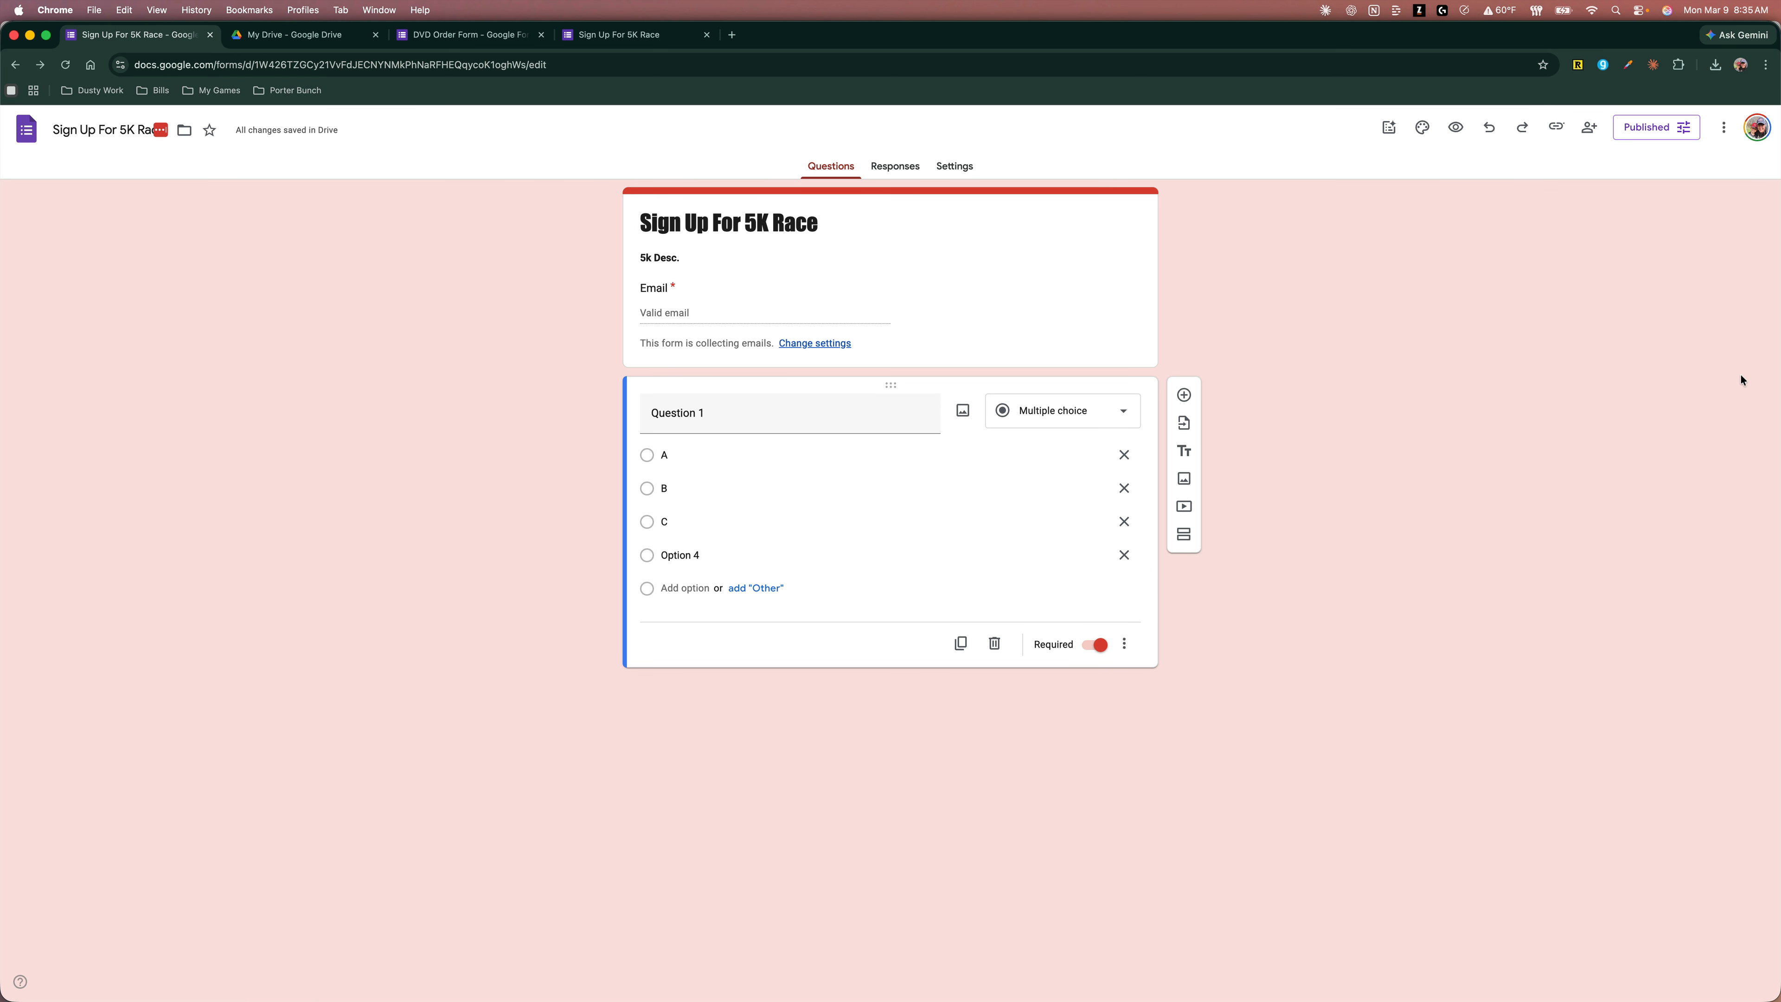
pyautogui.click(1650, 131)
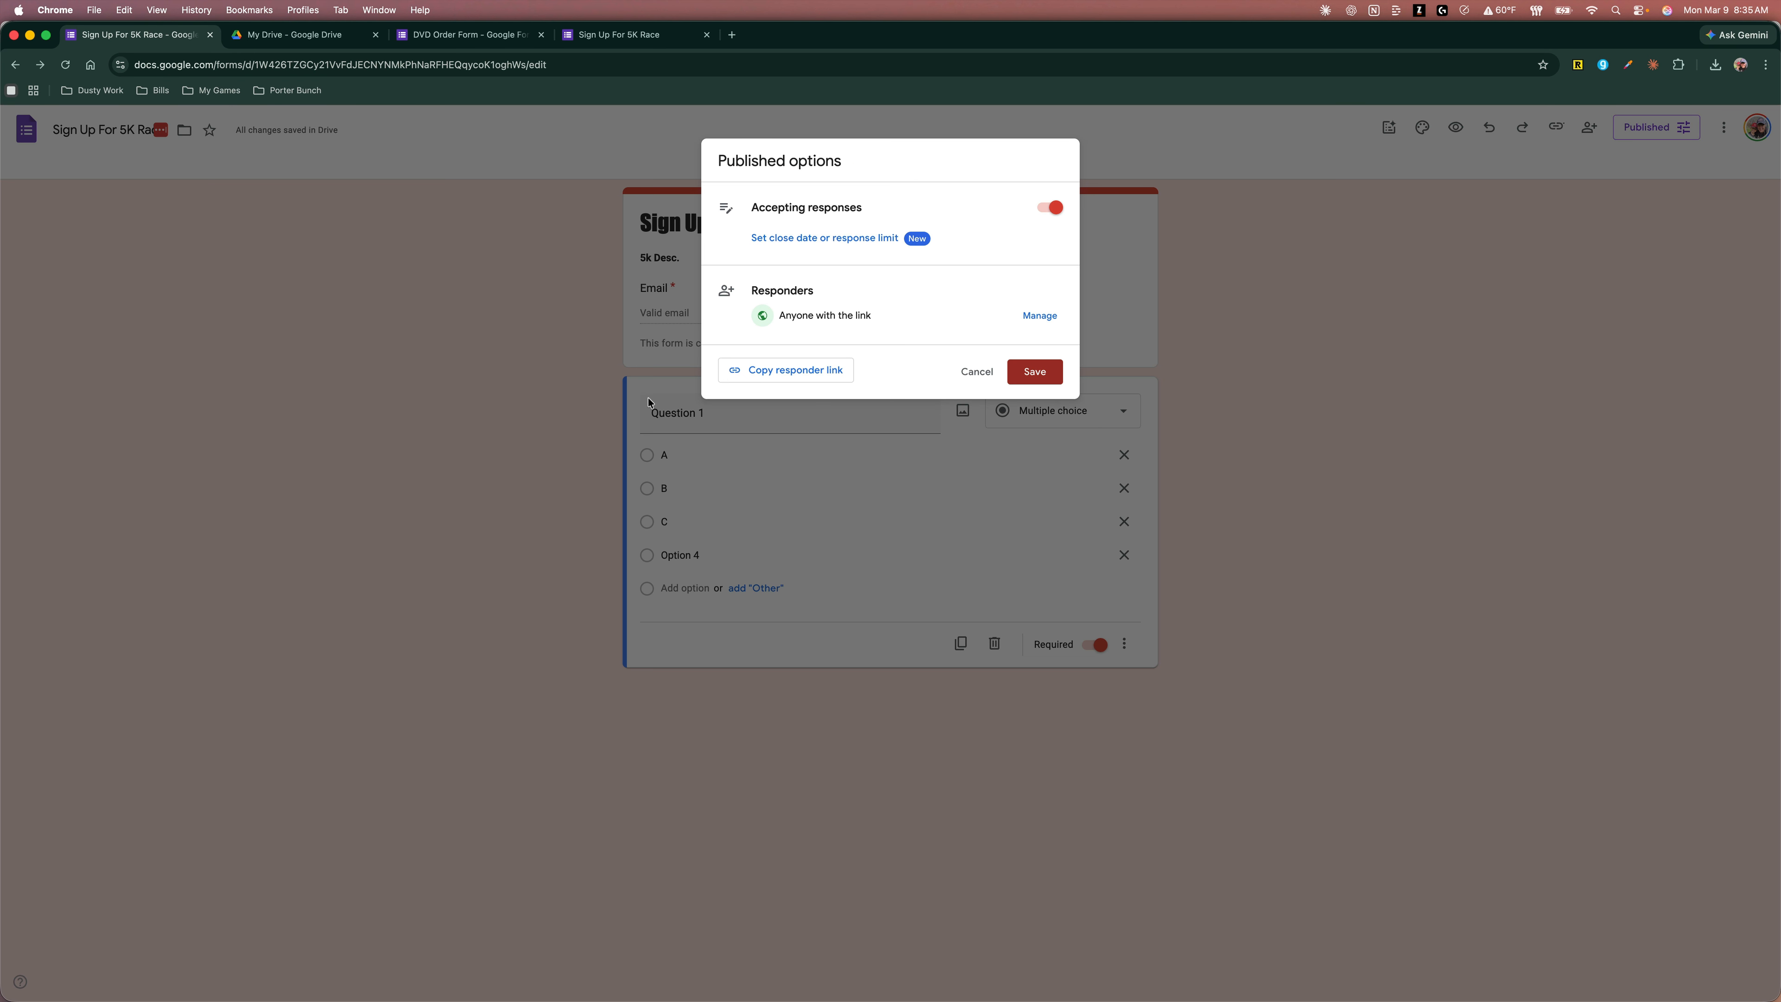
pyautogui.click(779, 377)
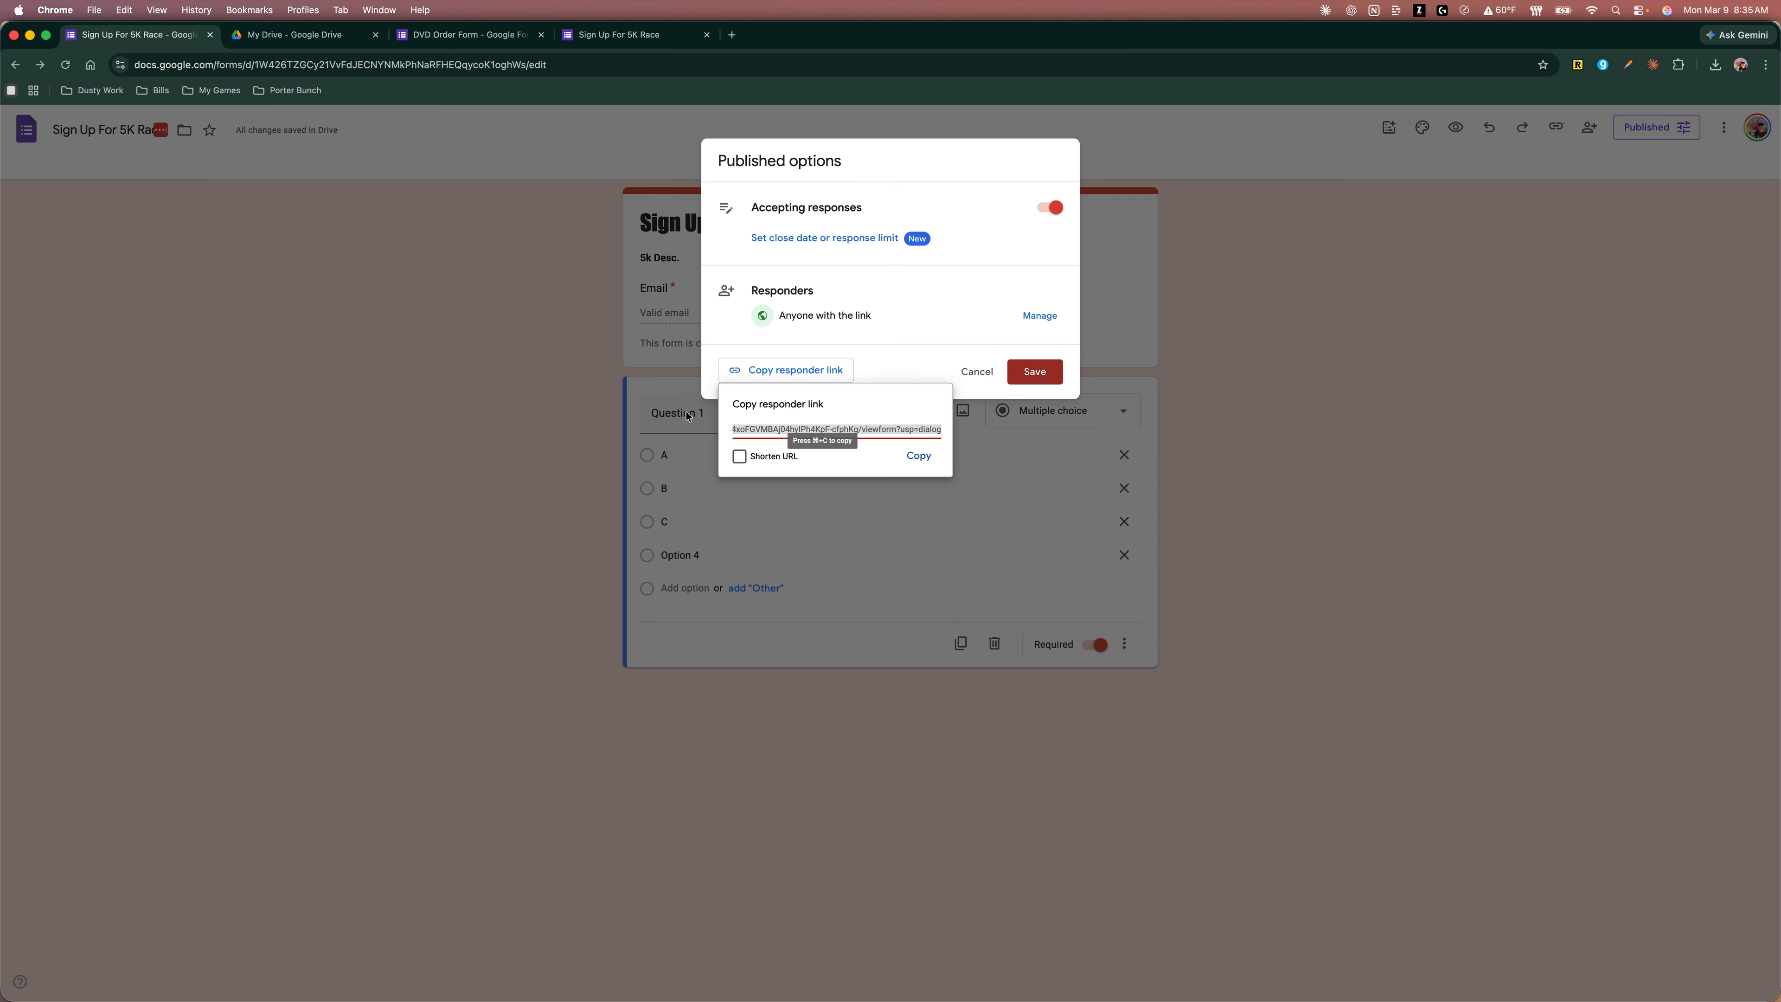
pyautogui.click(739, 457)
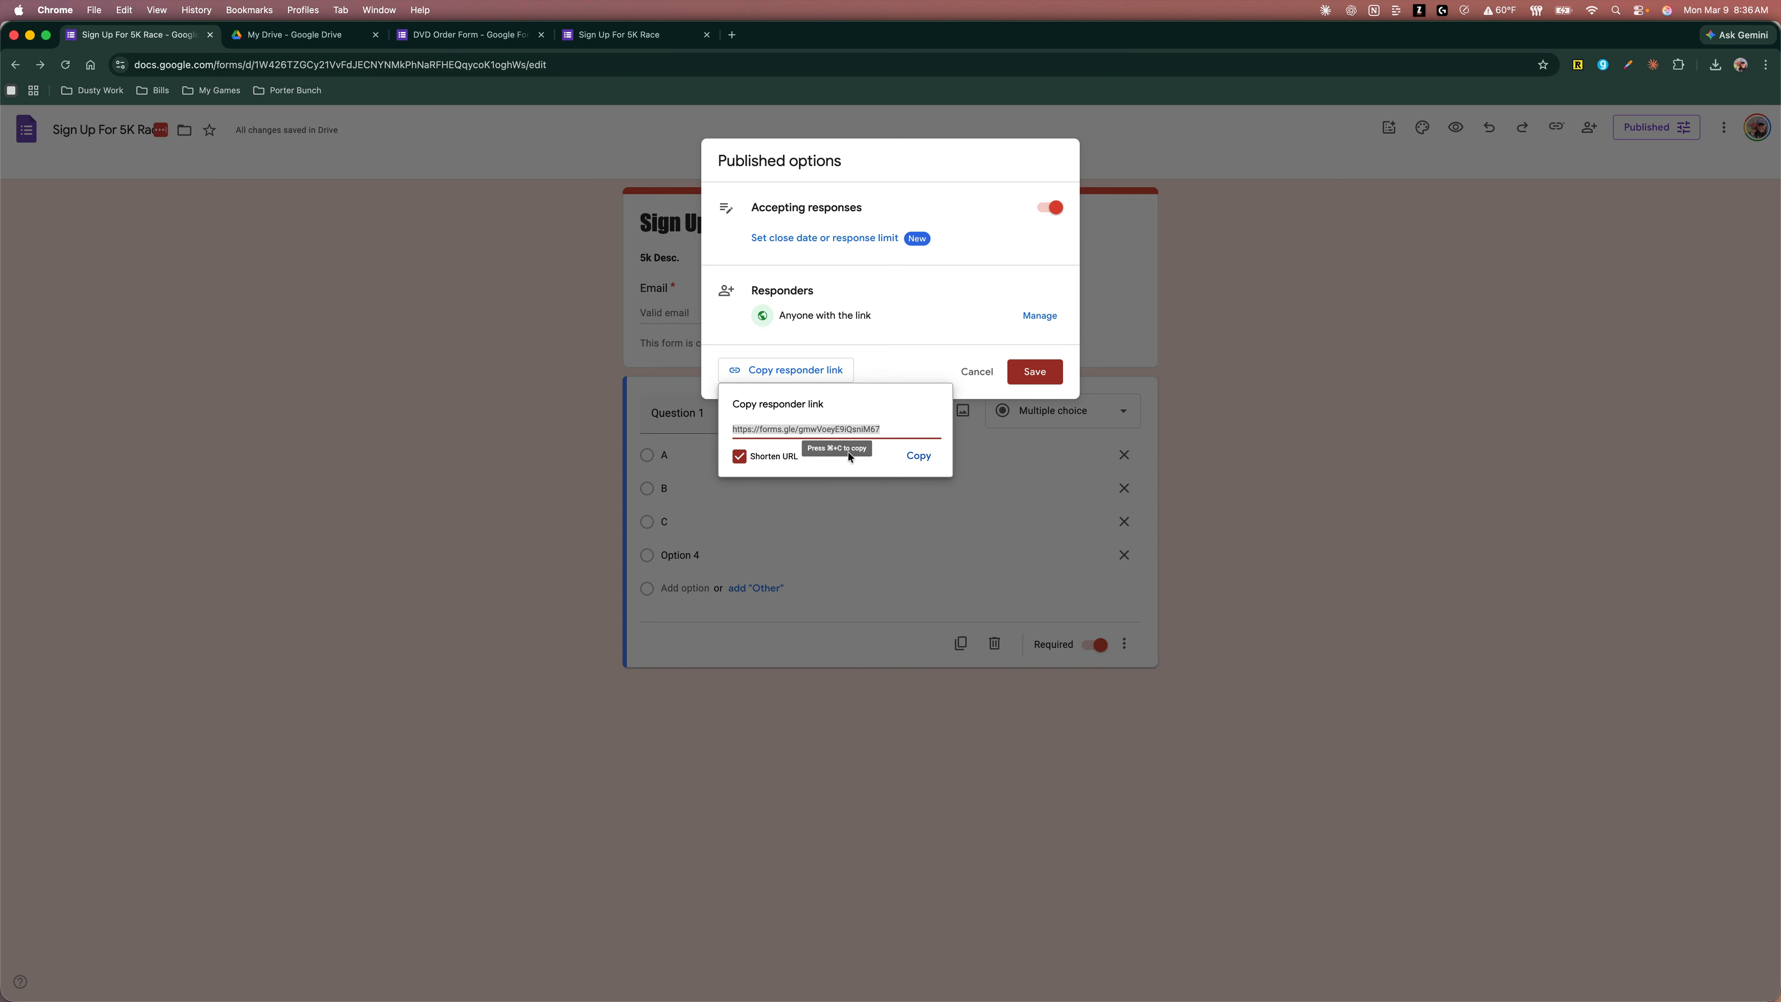
pyautogui.click(976, 372)
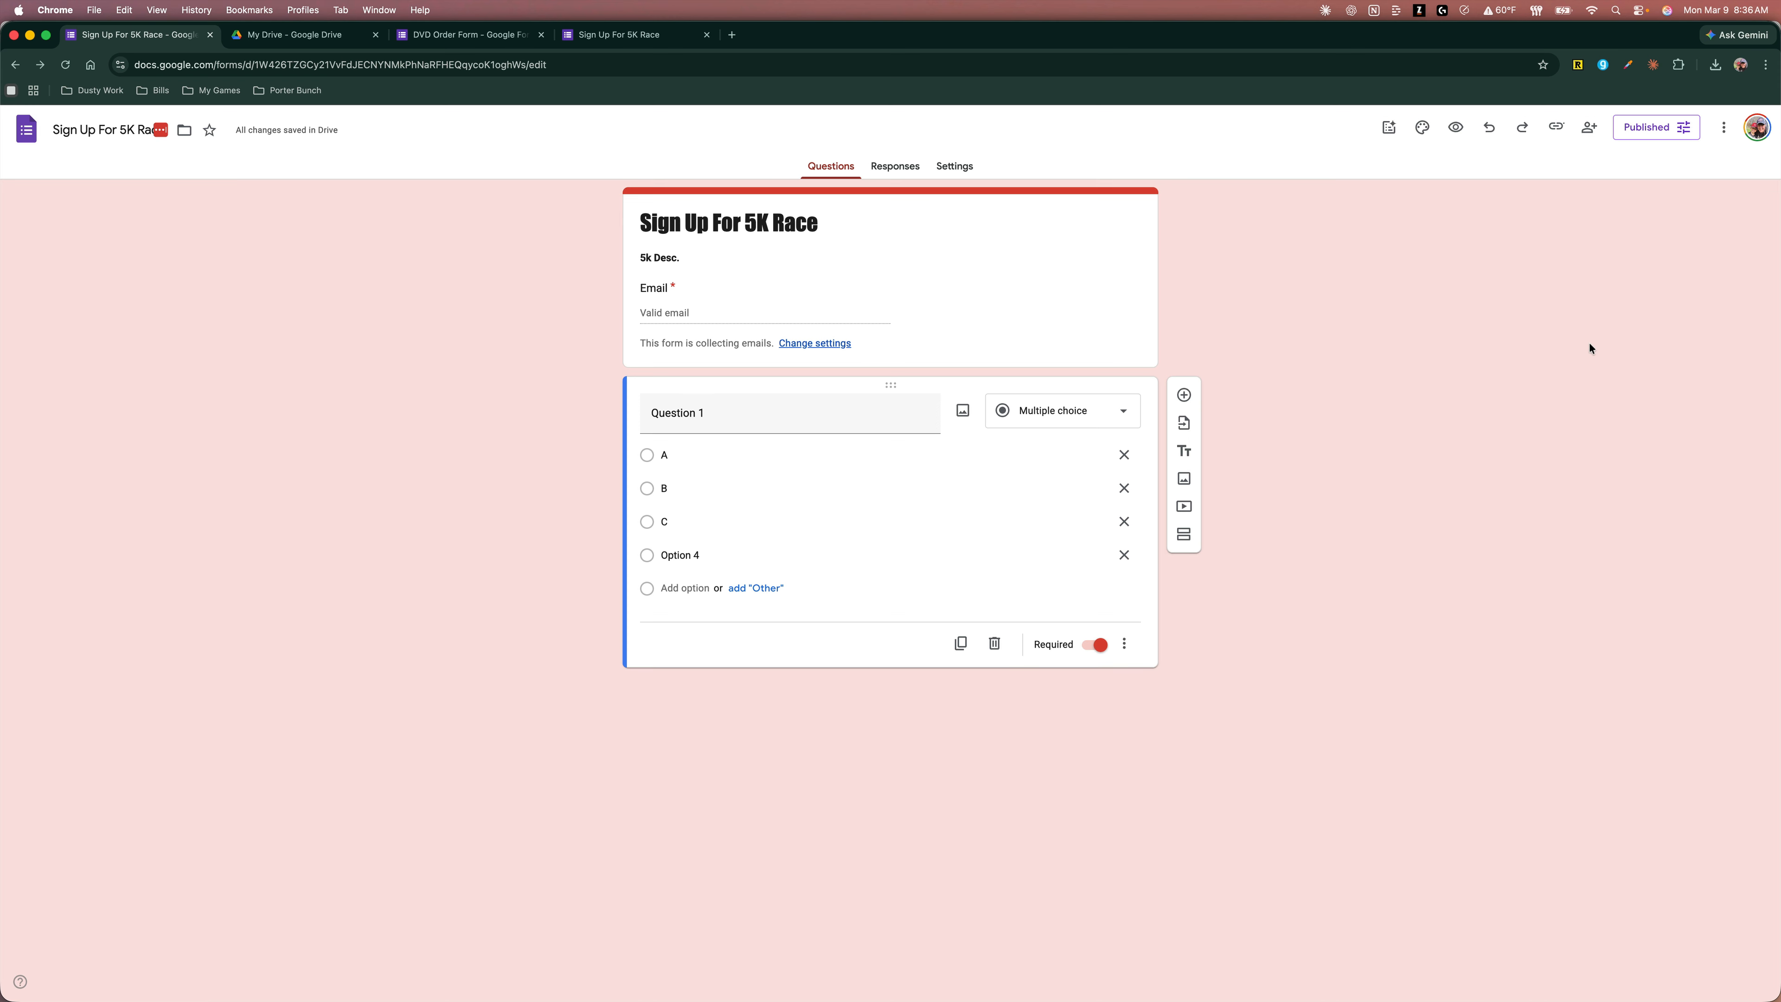
# - Unpublish the 5K race form
pyautogui.click(1724, 128)
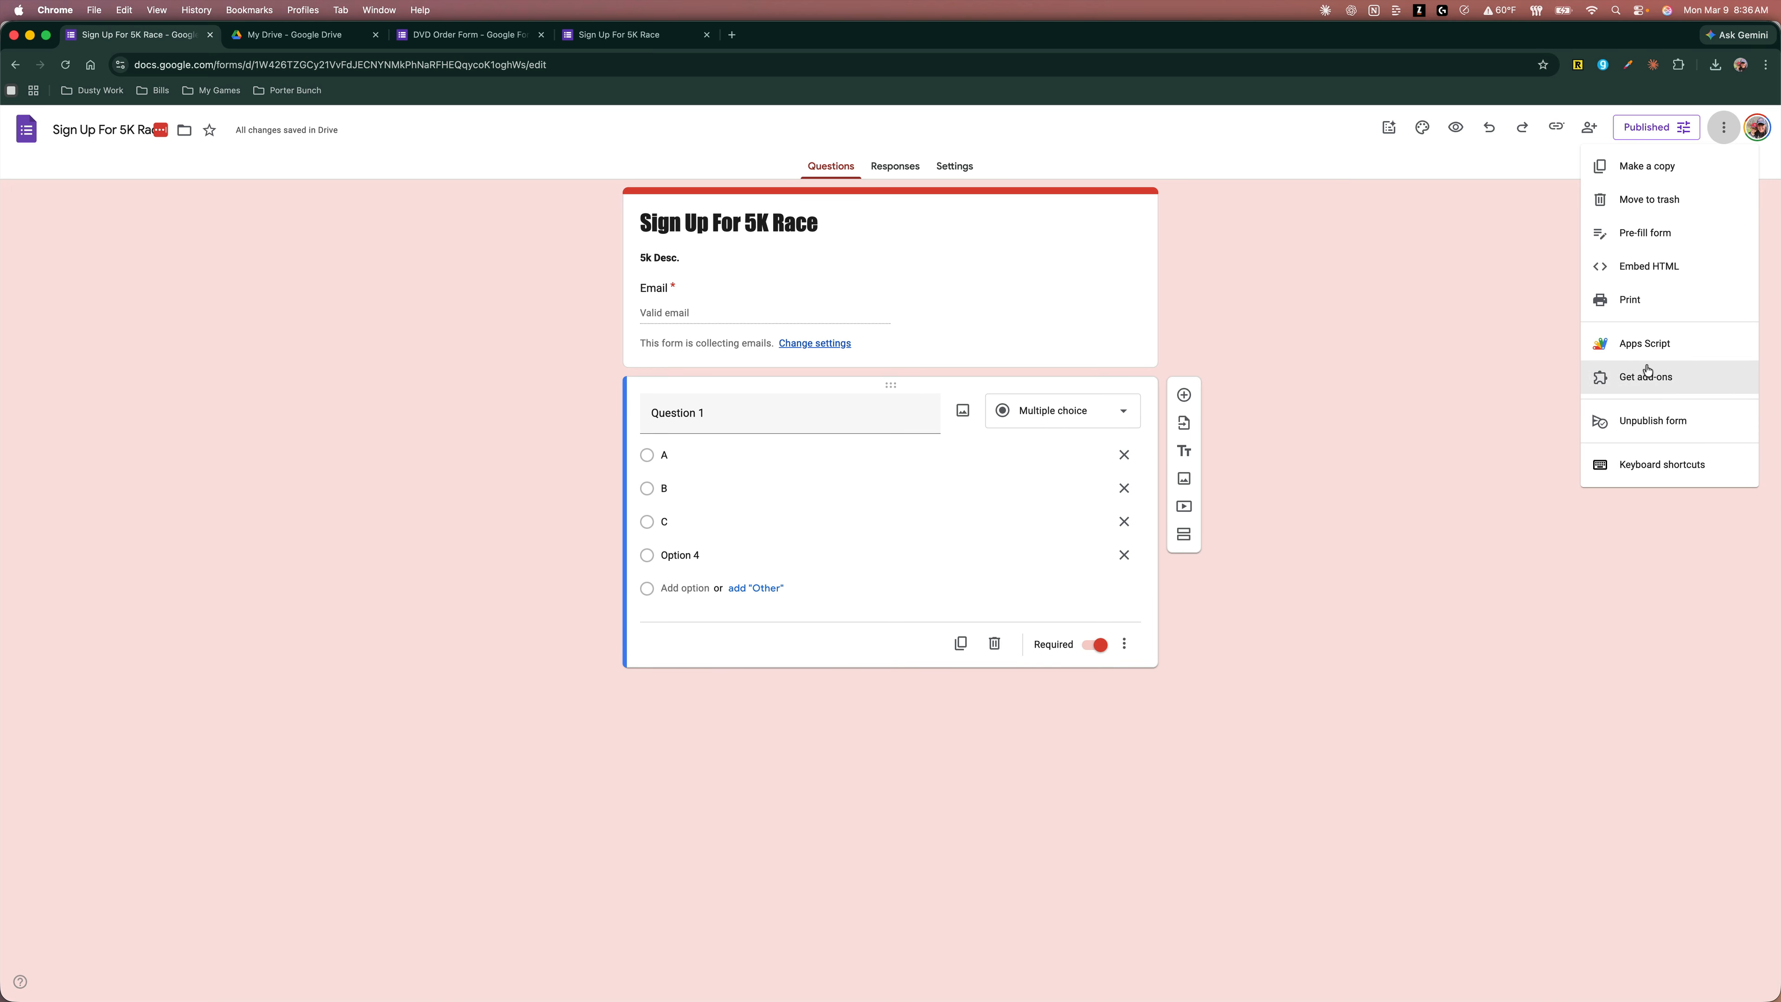
pyautogui.click(1673, 425)
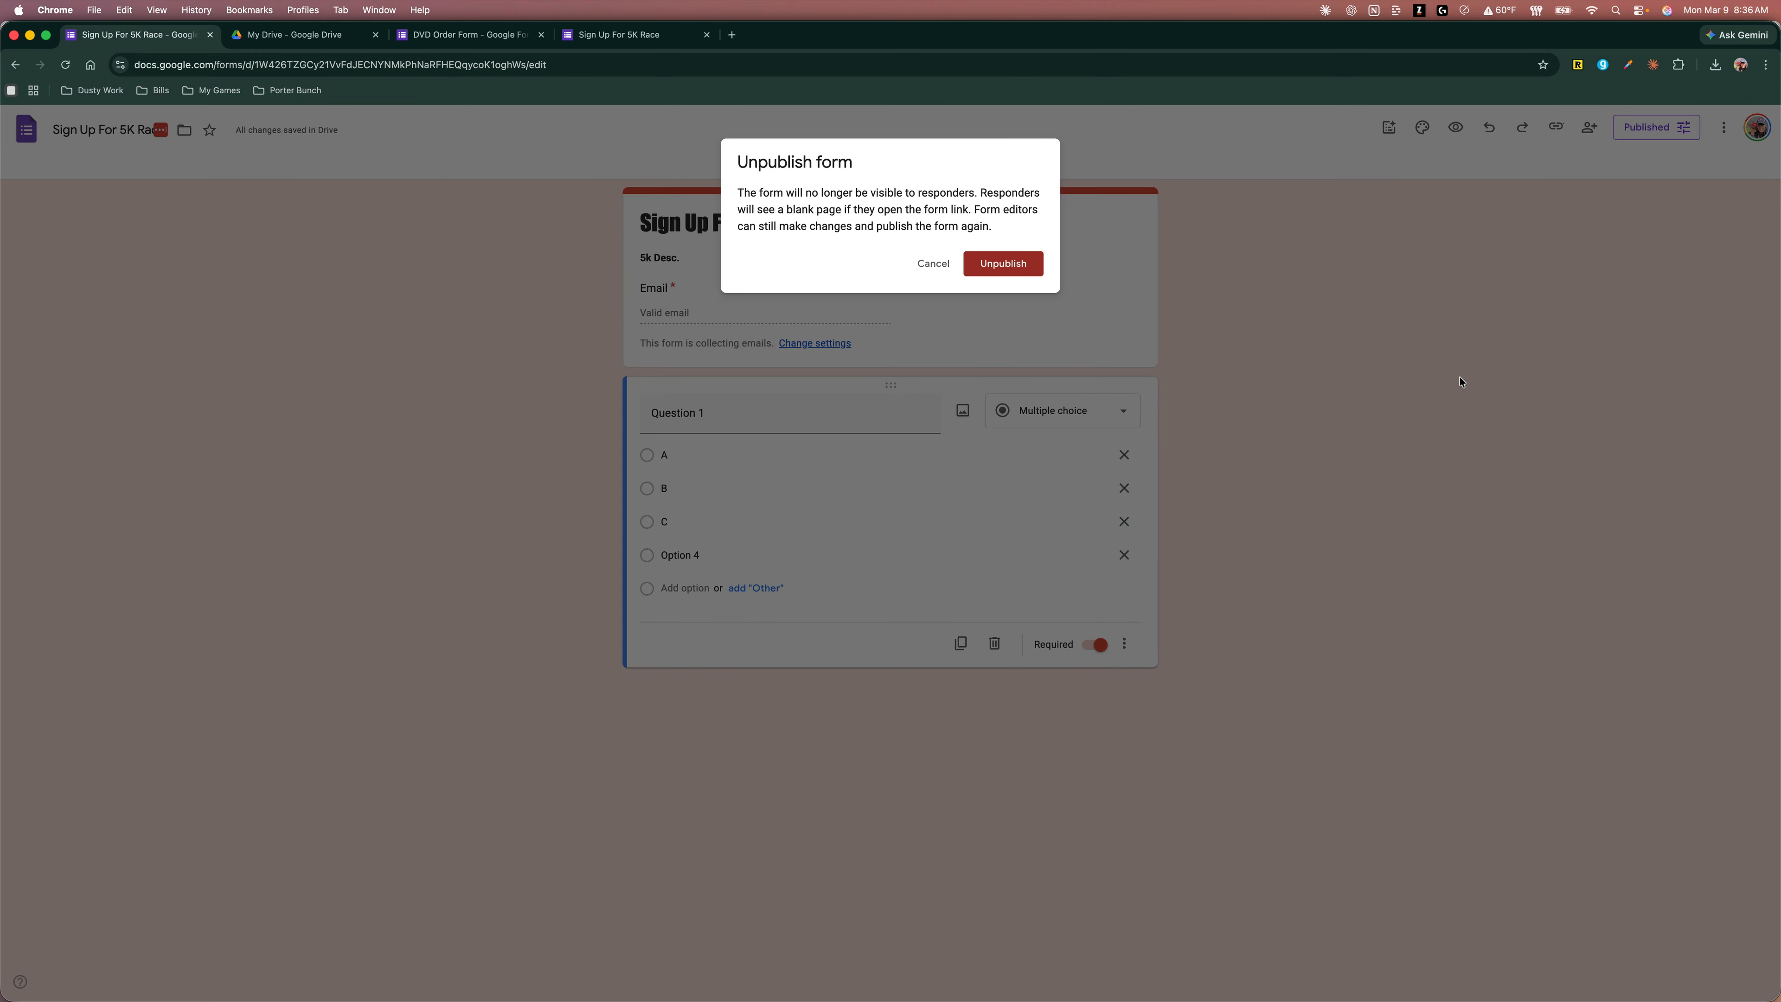
pyautogui.click(1004, 267)
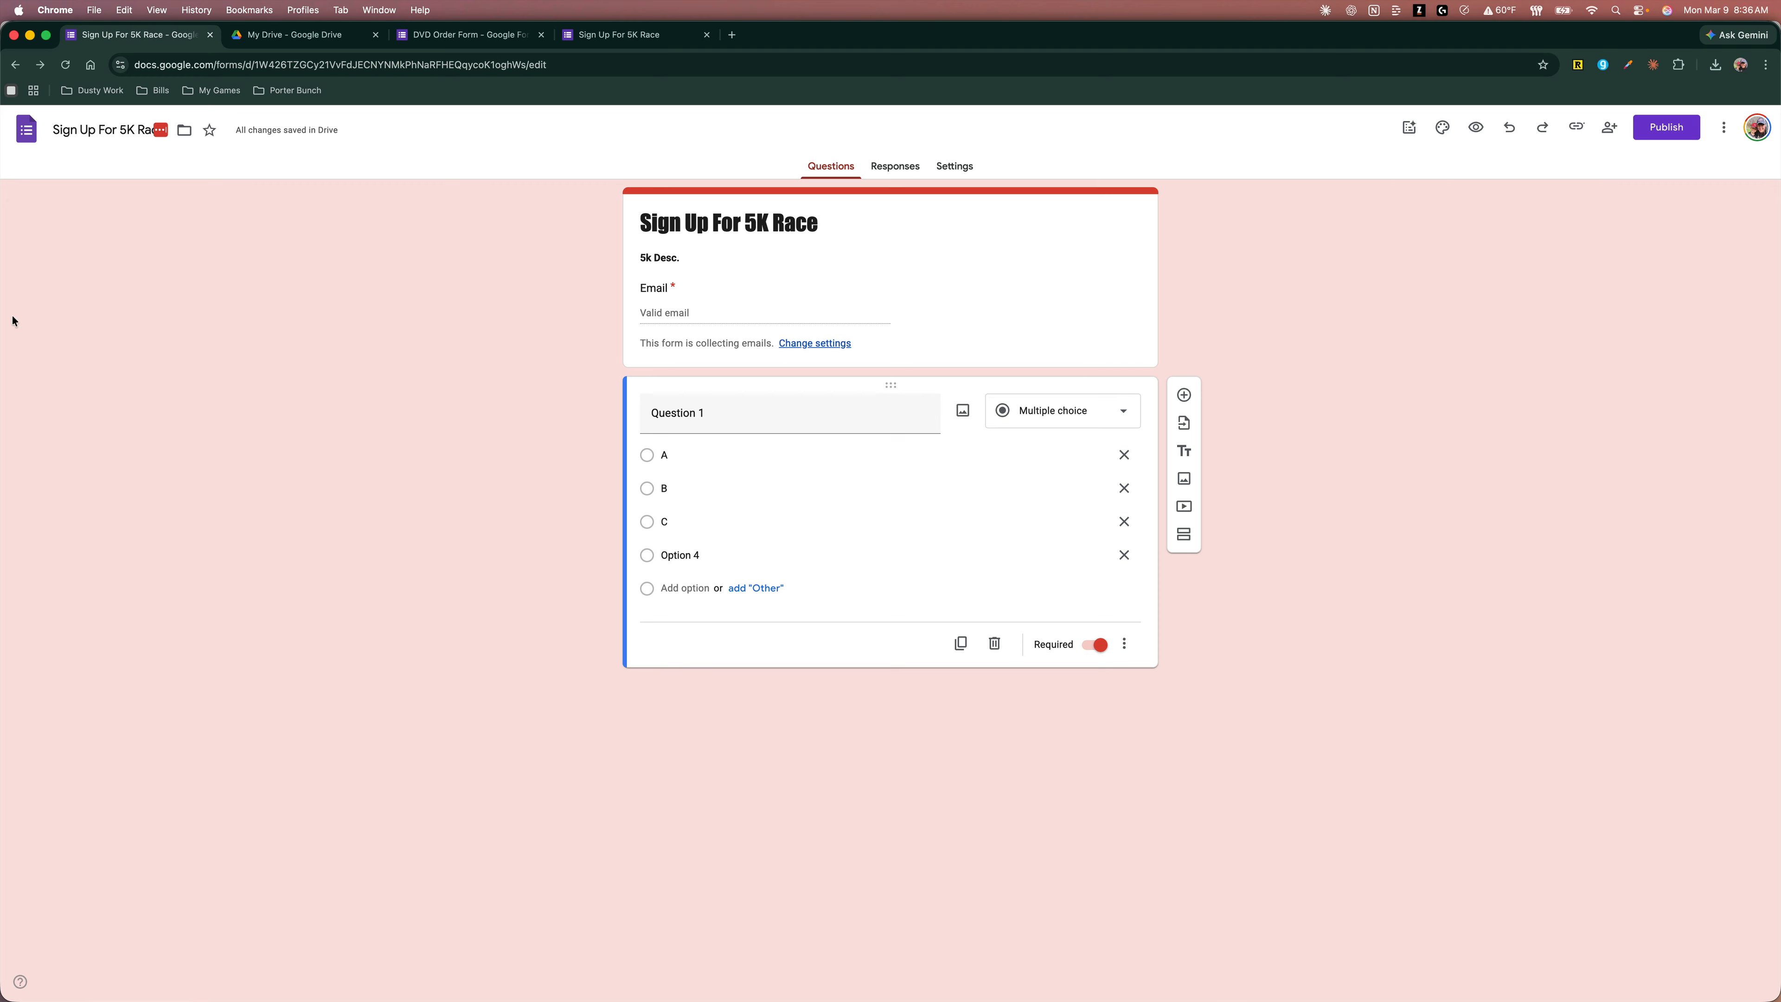
# - Switch to Google Drive and locate the Sign Up For 5K Race form in My Drive
pyautogui.click(298, 34)
pyautogui.moveTo(214, 552); pyautogui.dragTo(315, 481)
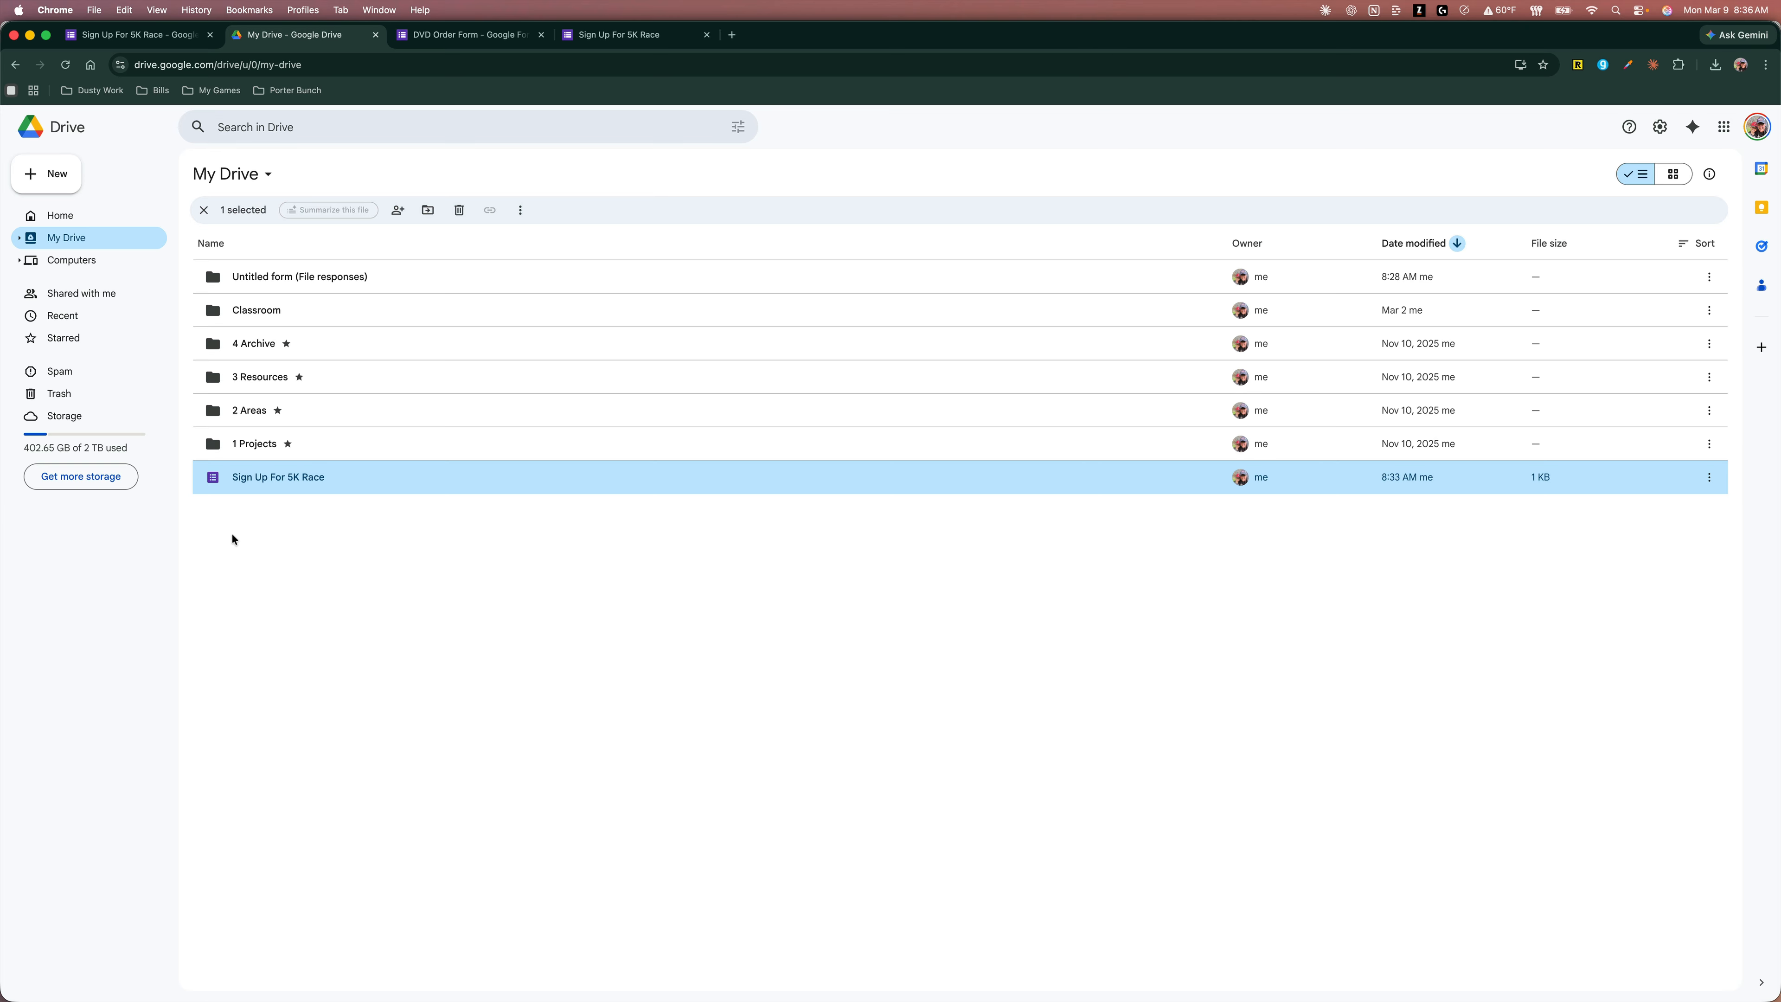
pyautogui.moveTo(213, 477)
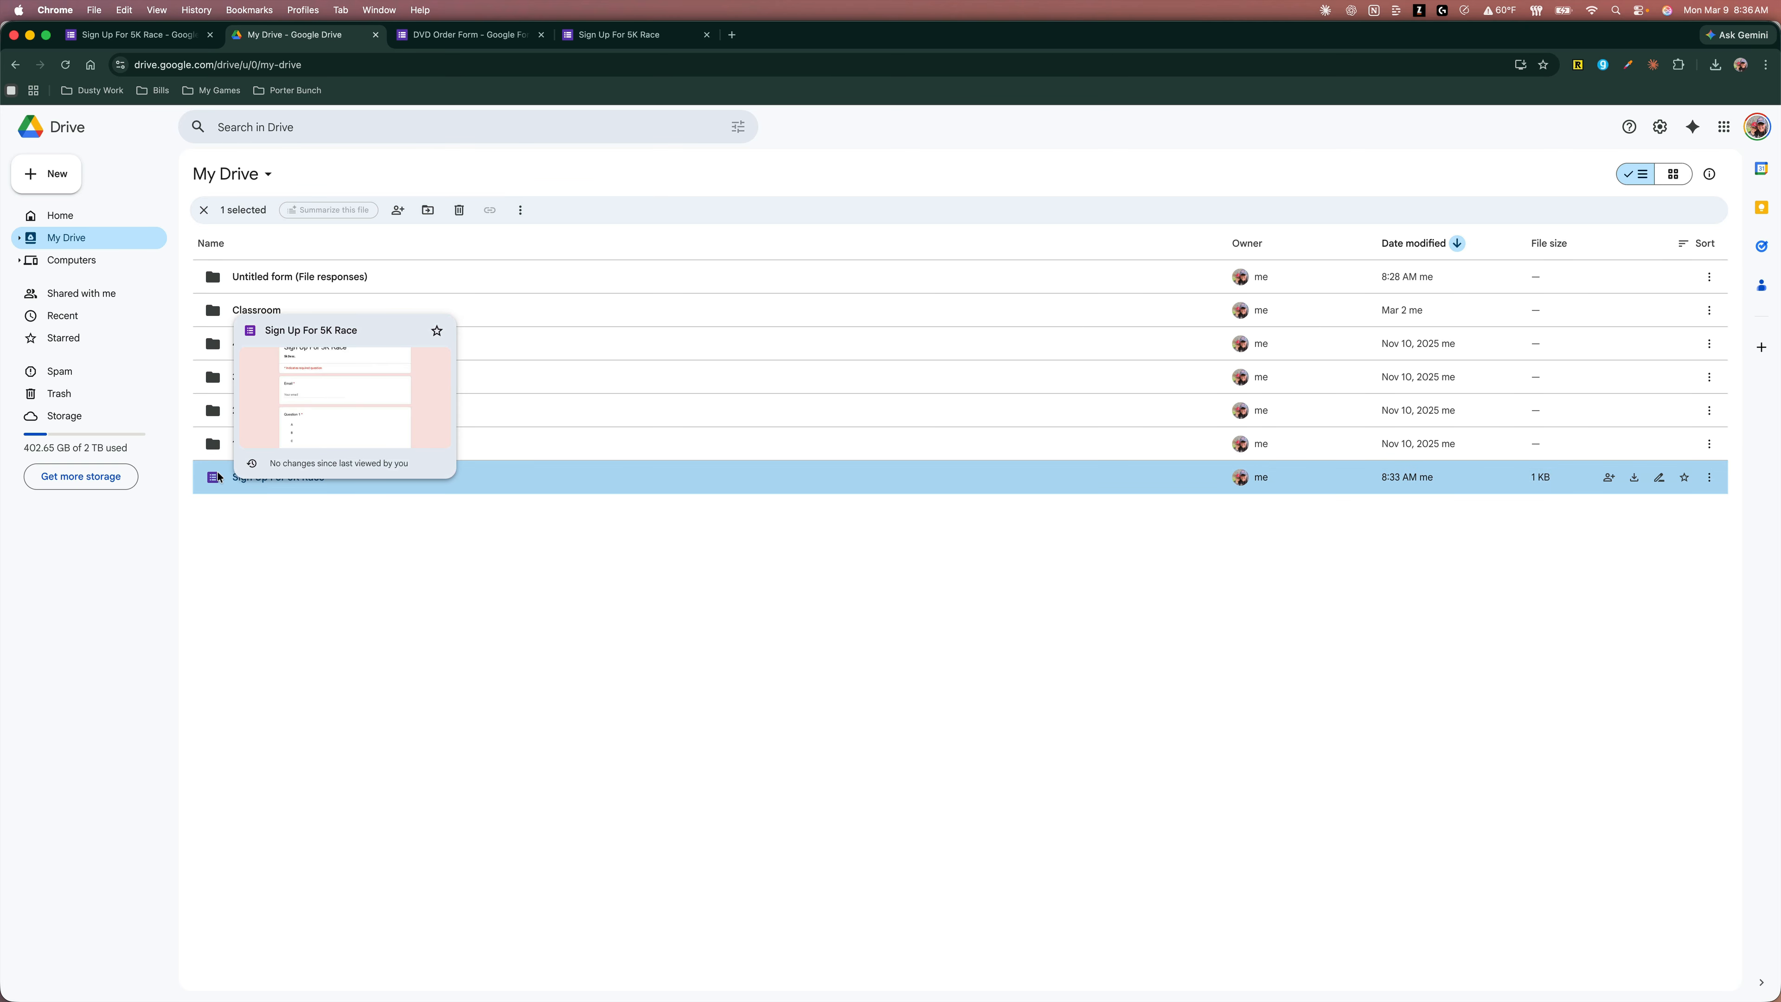
pyautogui.click(317, 568)
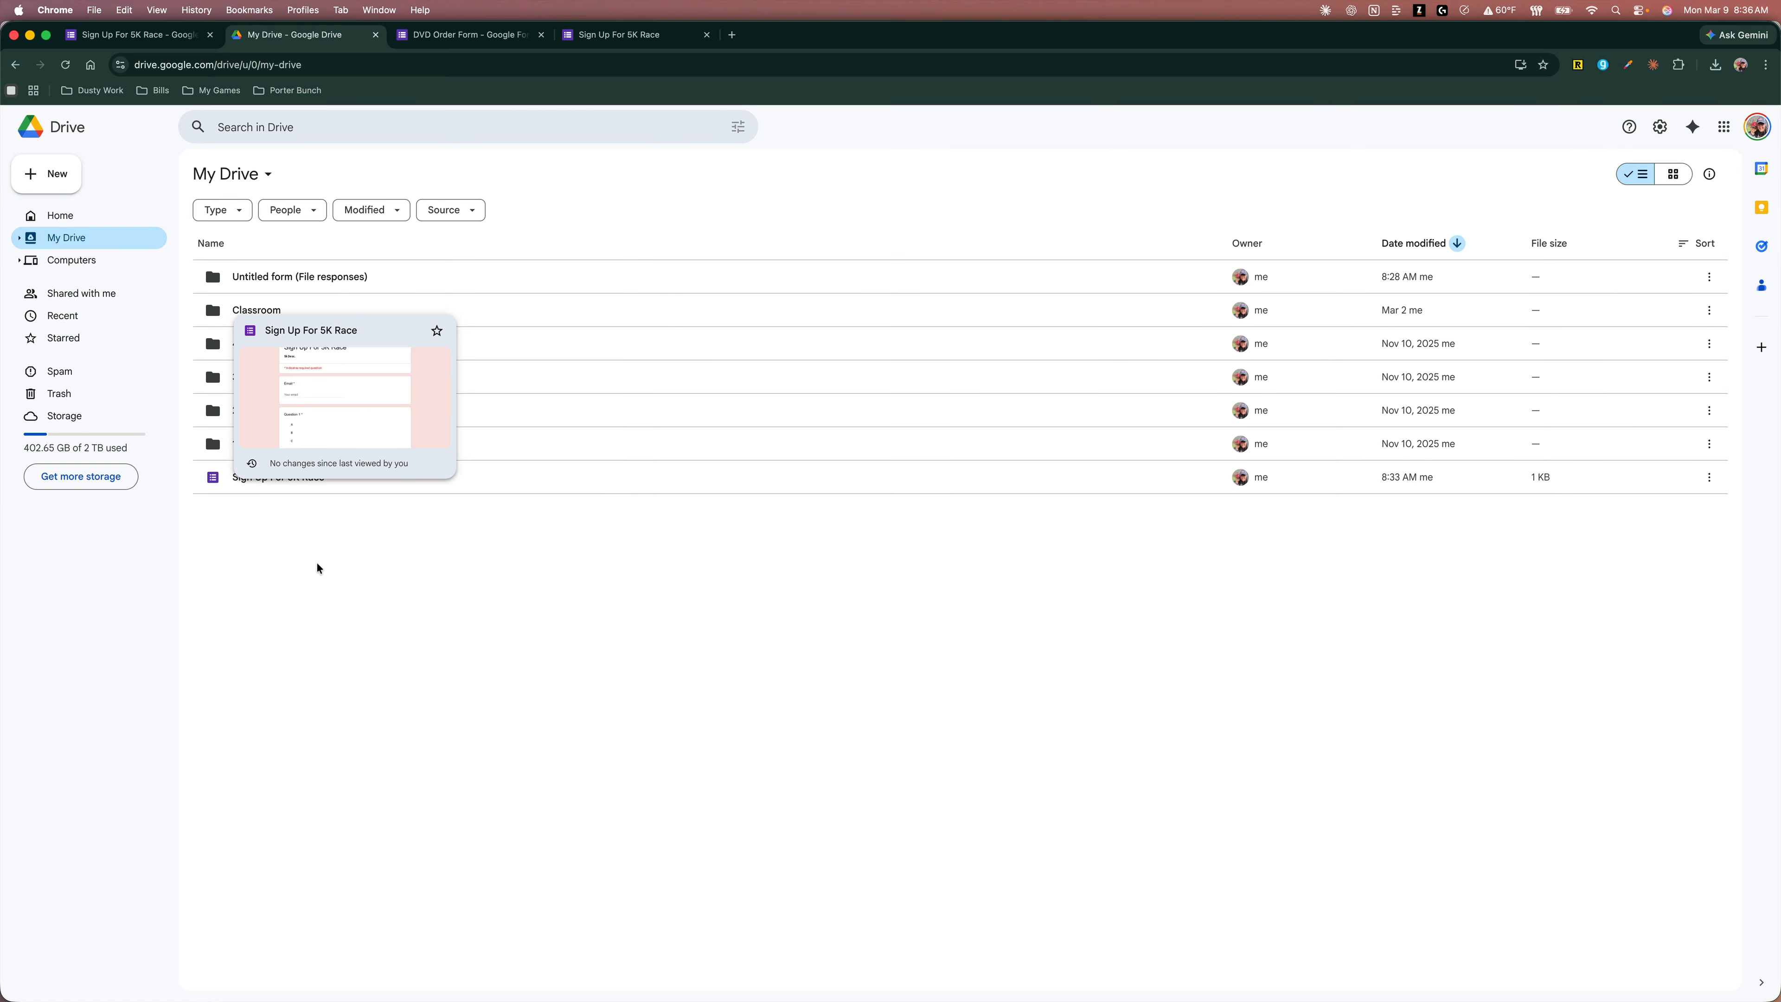